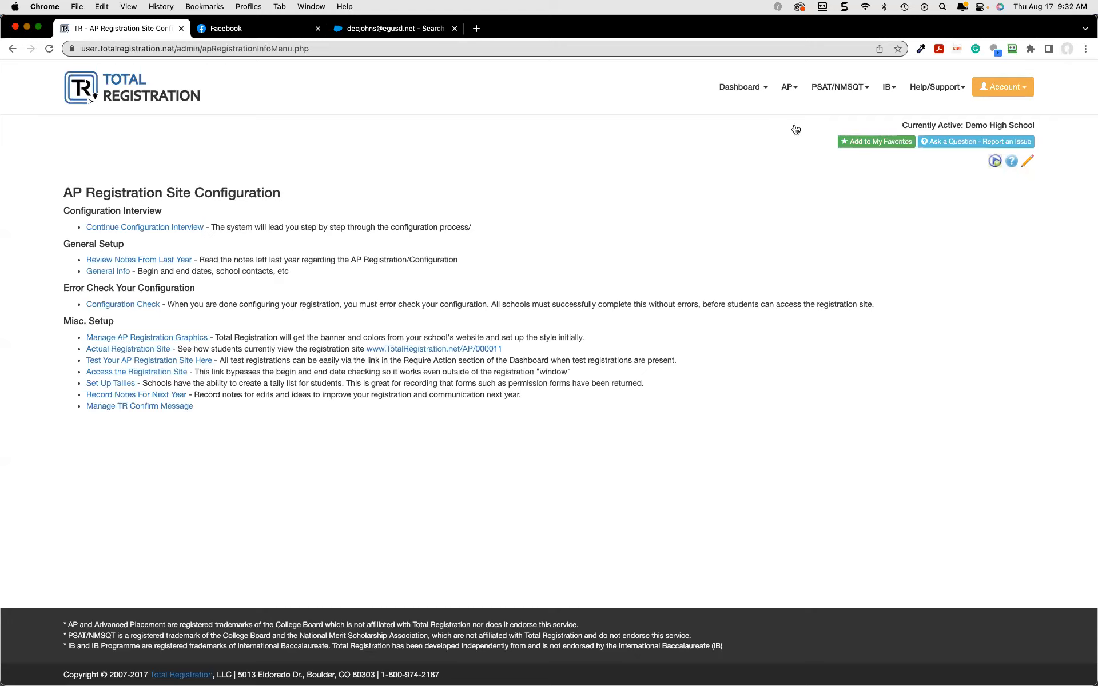
# Open the AP registration configuration interview, review its list of steps, and continue to TR's suggested configuration settings
pyautogui.click(132, 227)
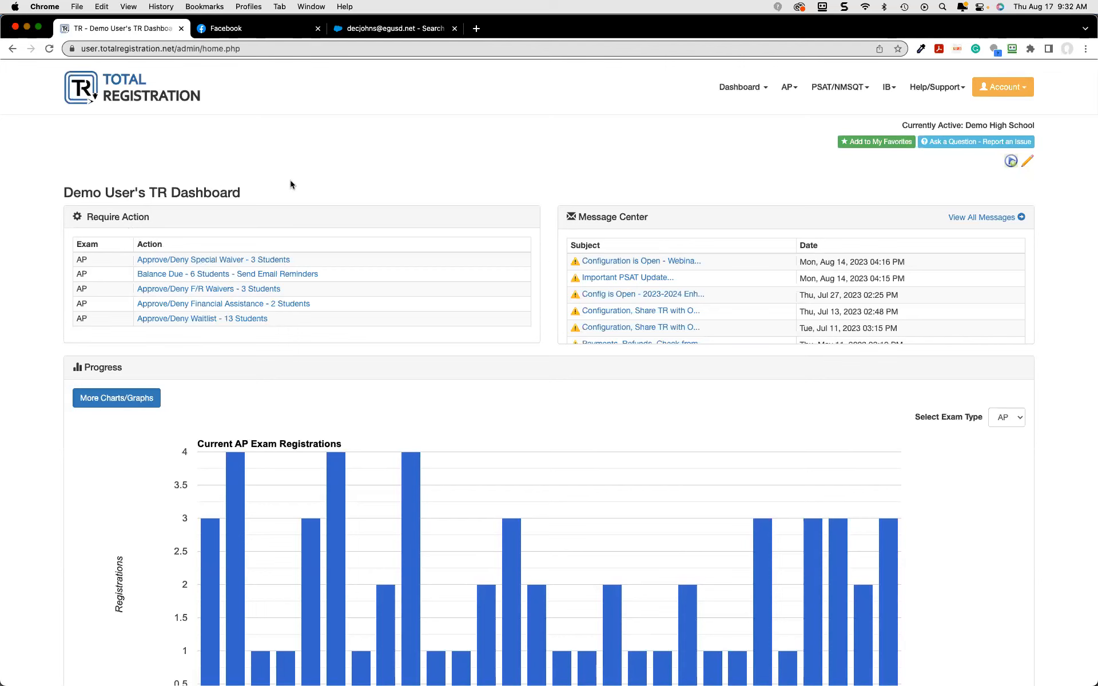
pyautogui.moveTo(788, 87)
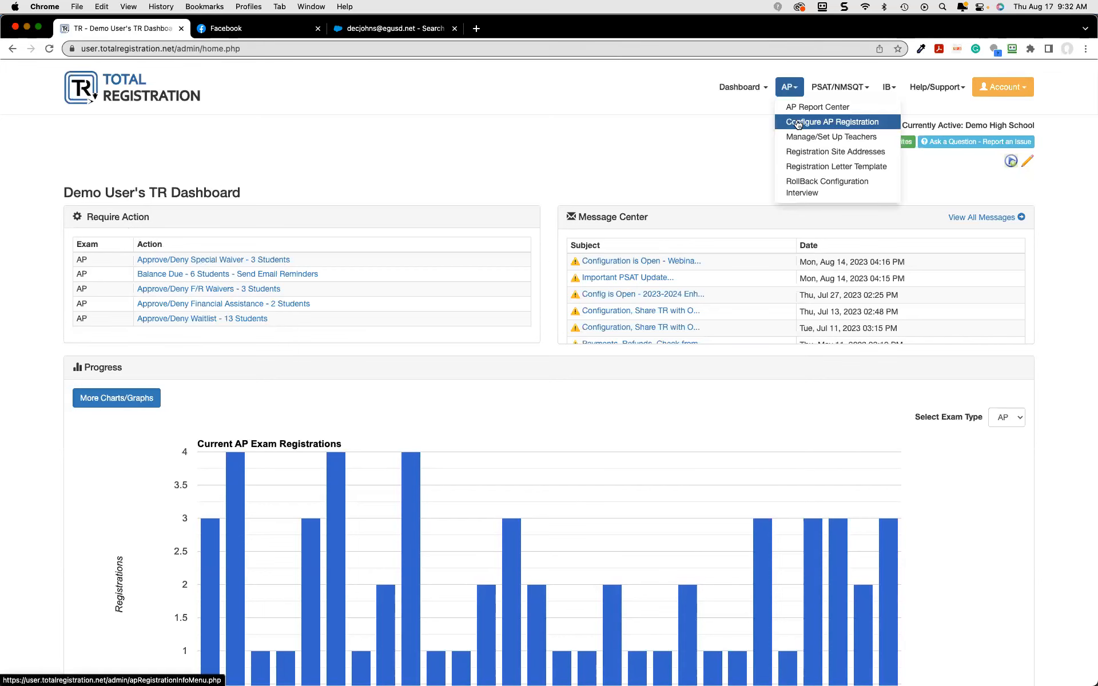
pyautogui.click(798, 123)
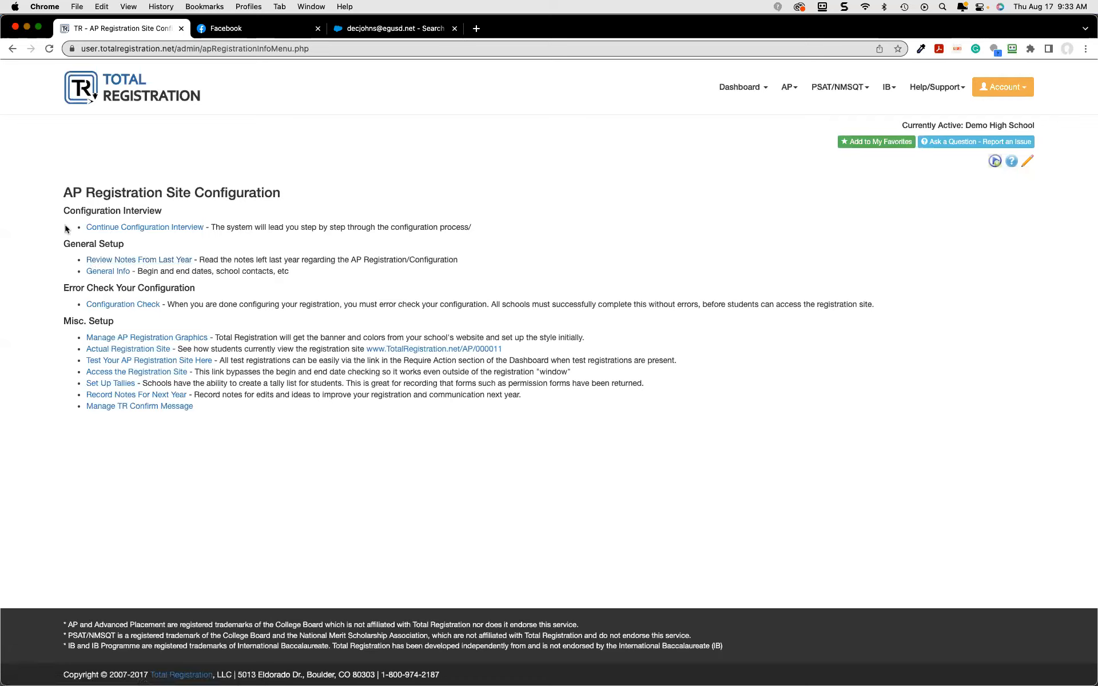
pyautogui.click(154, 228)
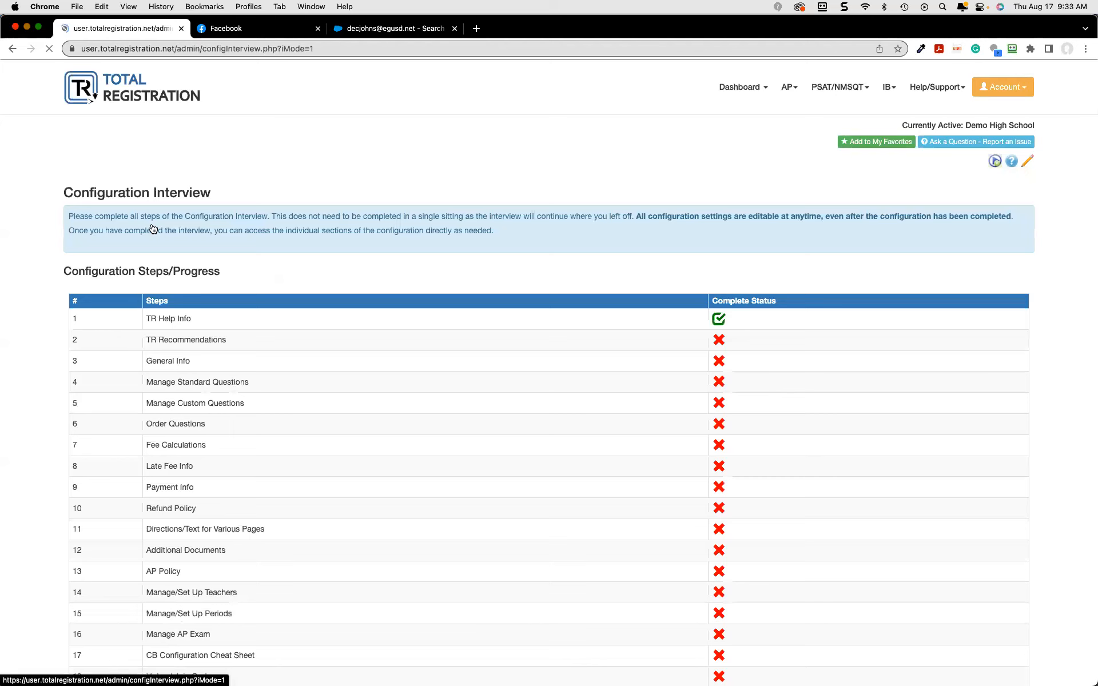
pyautogui.scroll(-1, 448, 445)
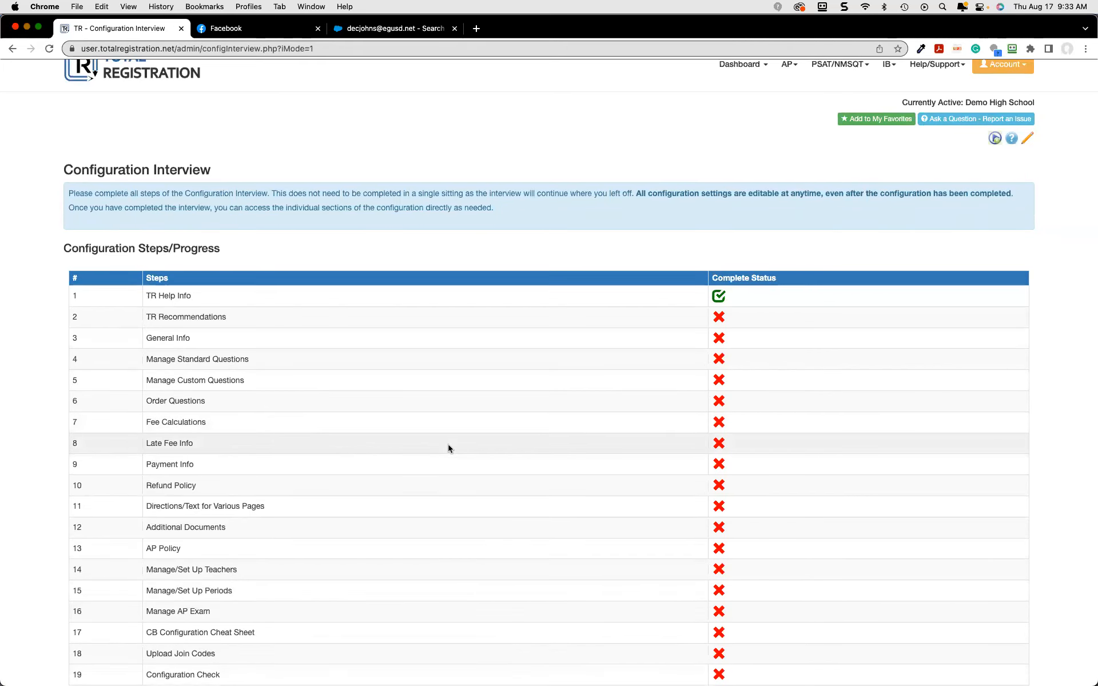
pyautogui.scroll(-1, 449, 447)
pyautogui.scroll(-4, 449, 448)
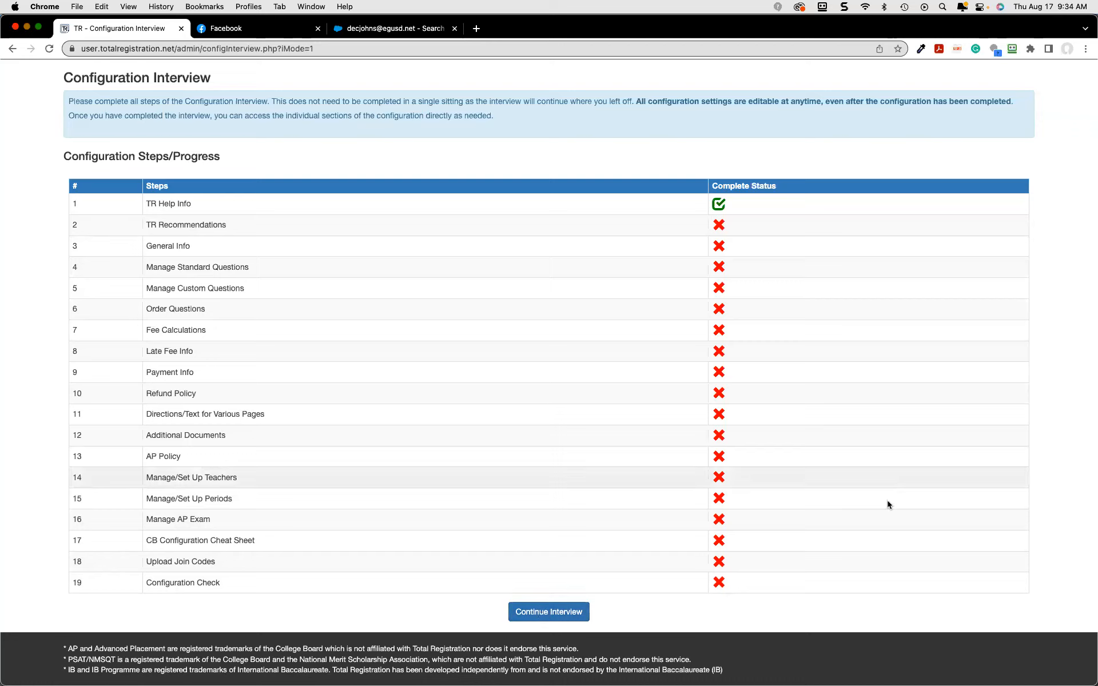
pyautogui.click(529, 620)
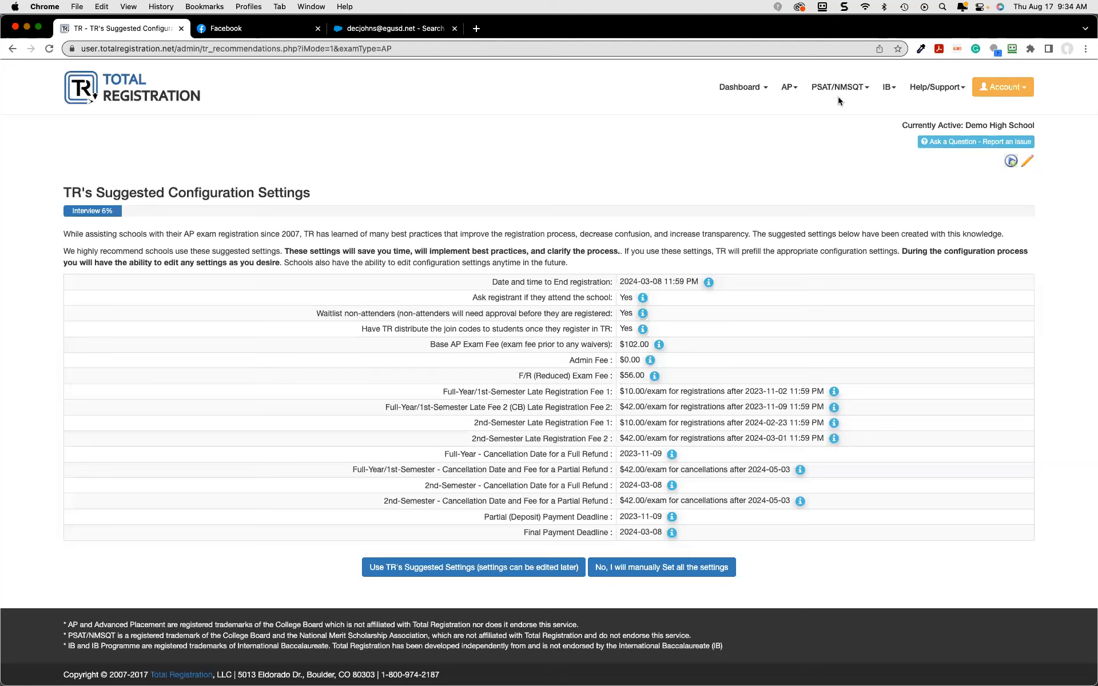
# Roll back Demo High School's AP configuration interview to step 1 and confirm the rollback
pyautogui.click(789, 92)
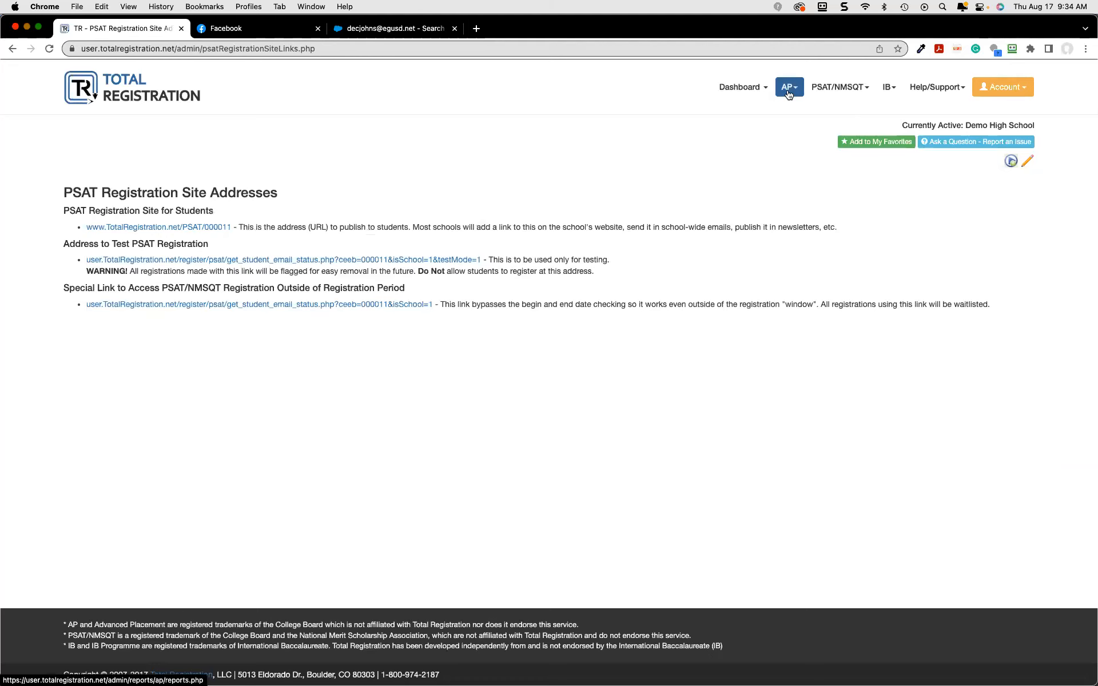
pyautogui.click(999, 87)
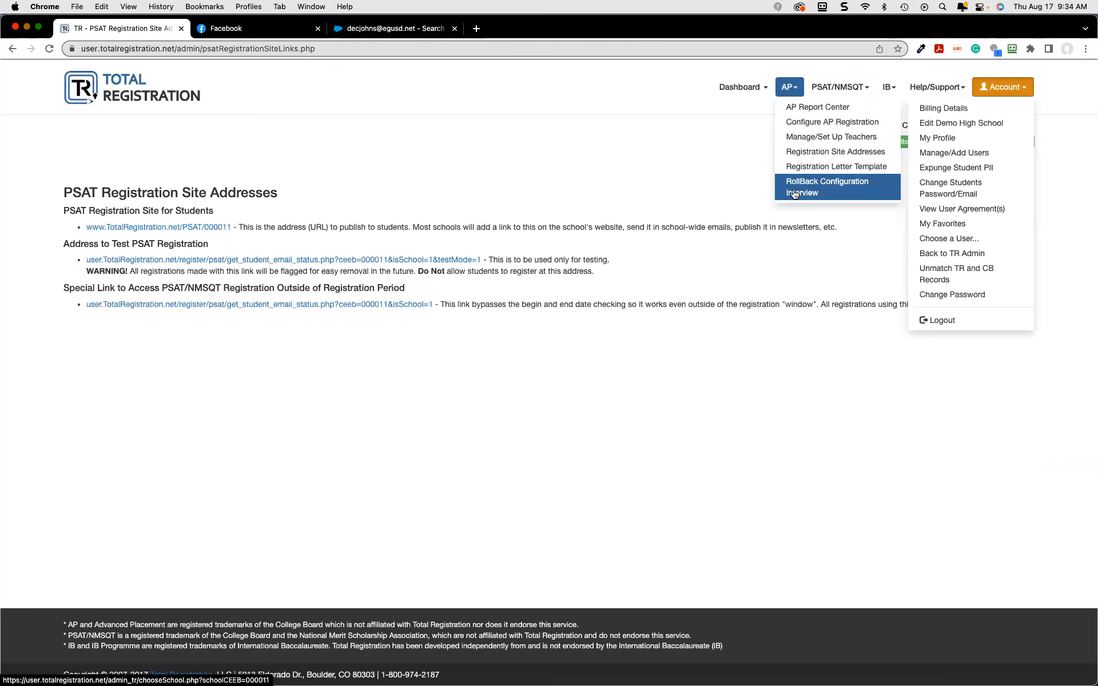
pyautogui.click(178, 323)
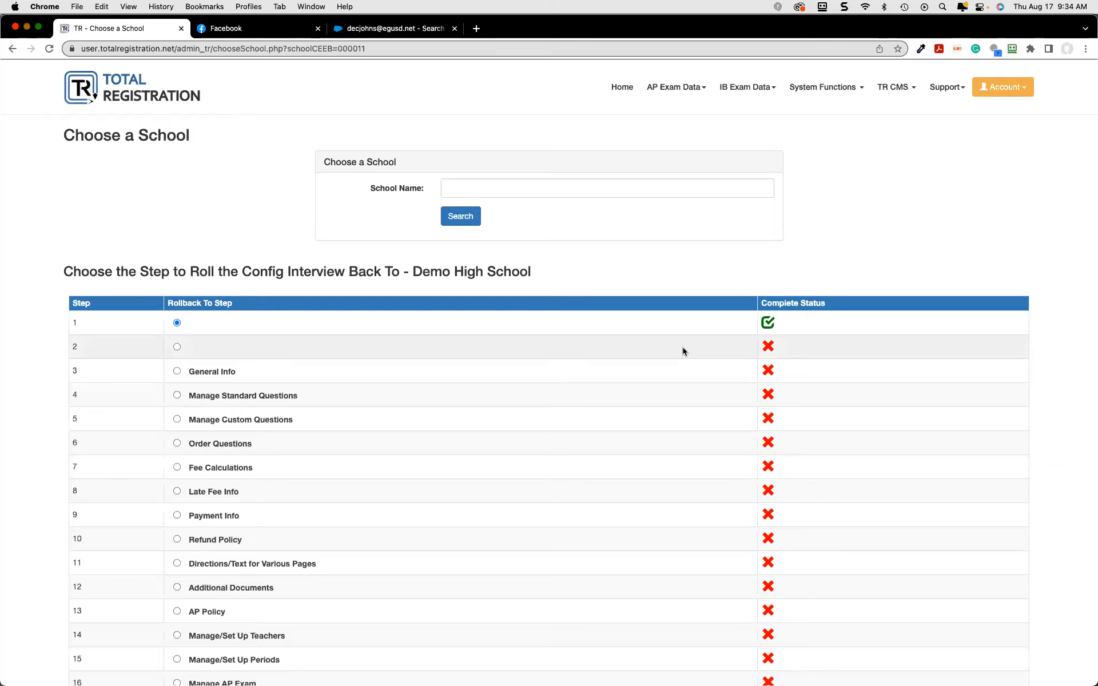
pyautogui.scroll(-5, 578, 574)
pyautogui.click(548, 588)
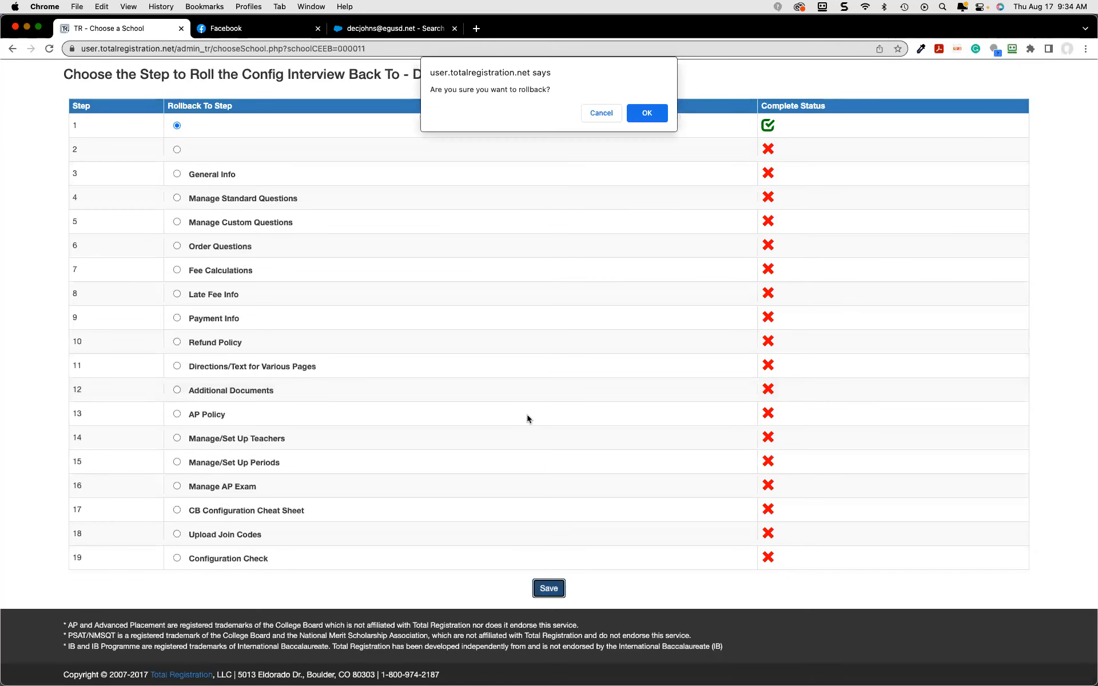
pyautogui.click(651, 116)
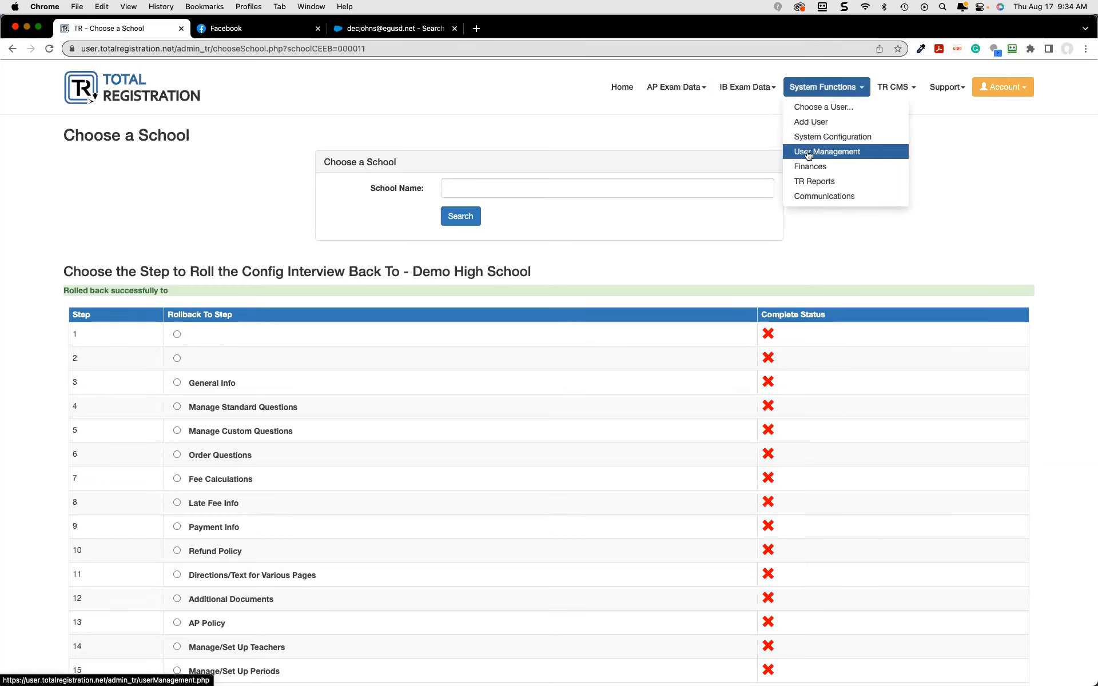
# Search the admin users by school name "demo" and load the first Demo High School user
pyautogui.click(836, 89)
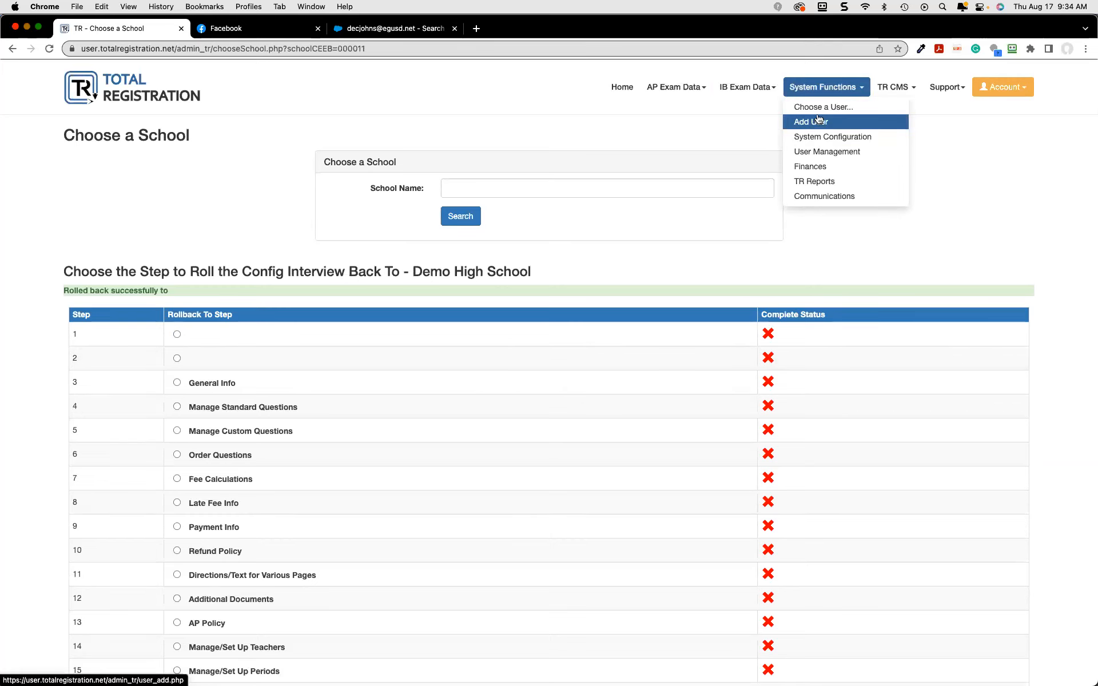
pyautogui.click(820, 109)
pyautogui.click(510, 309)
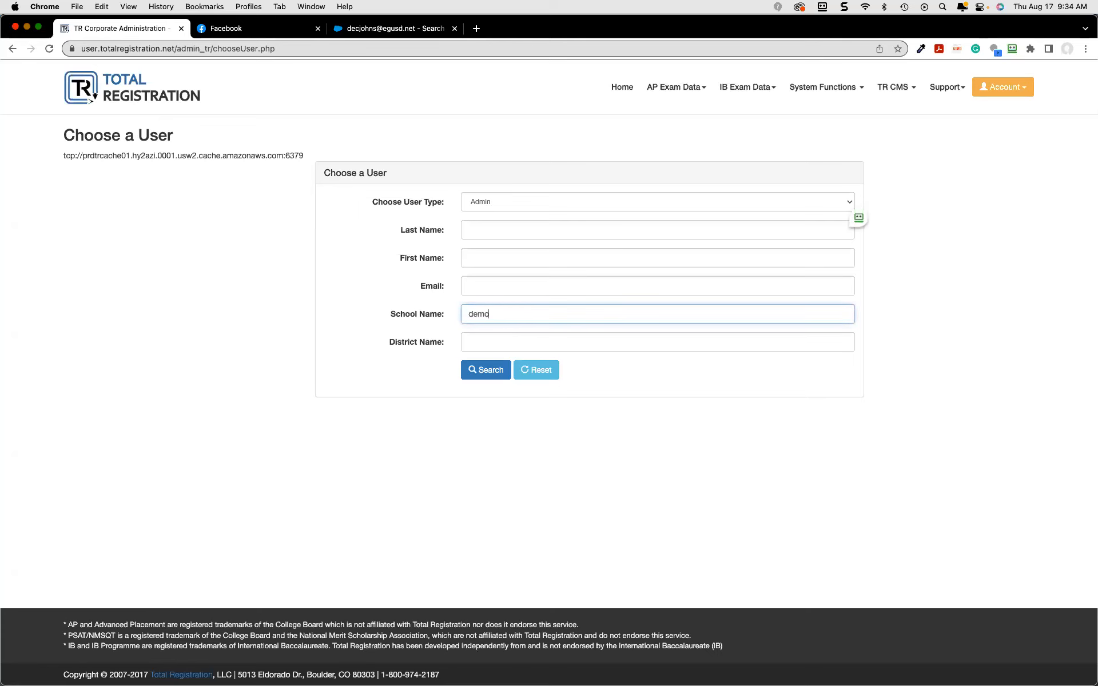
pyautogui.press('Return')
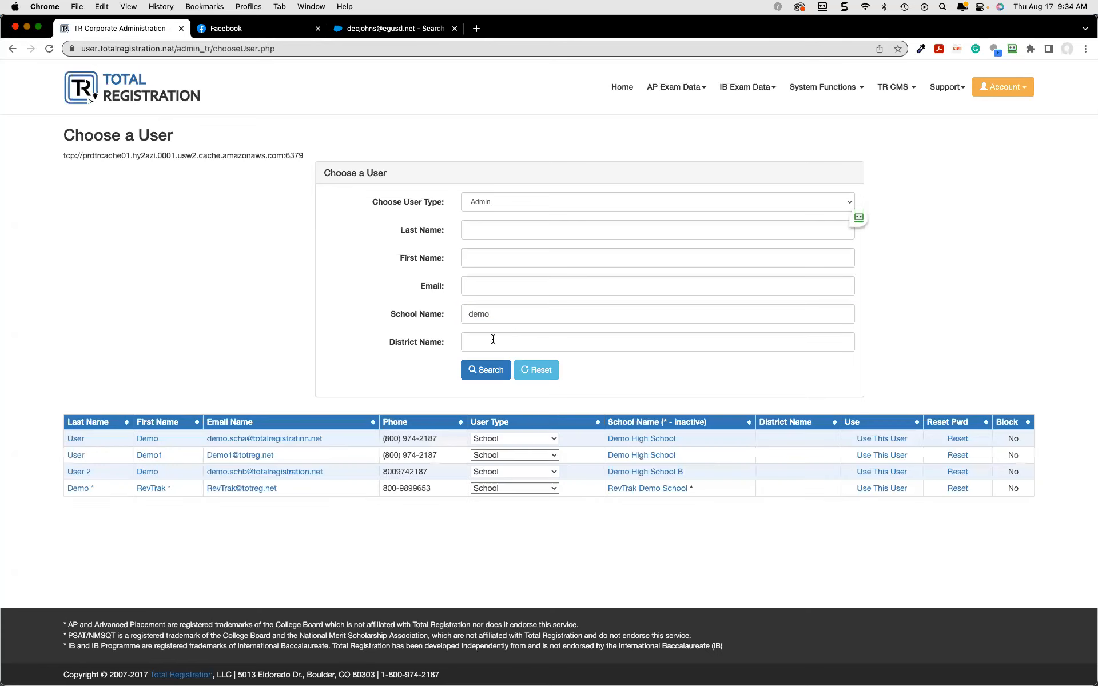
pyautogui.click(76, 440)
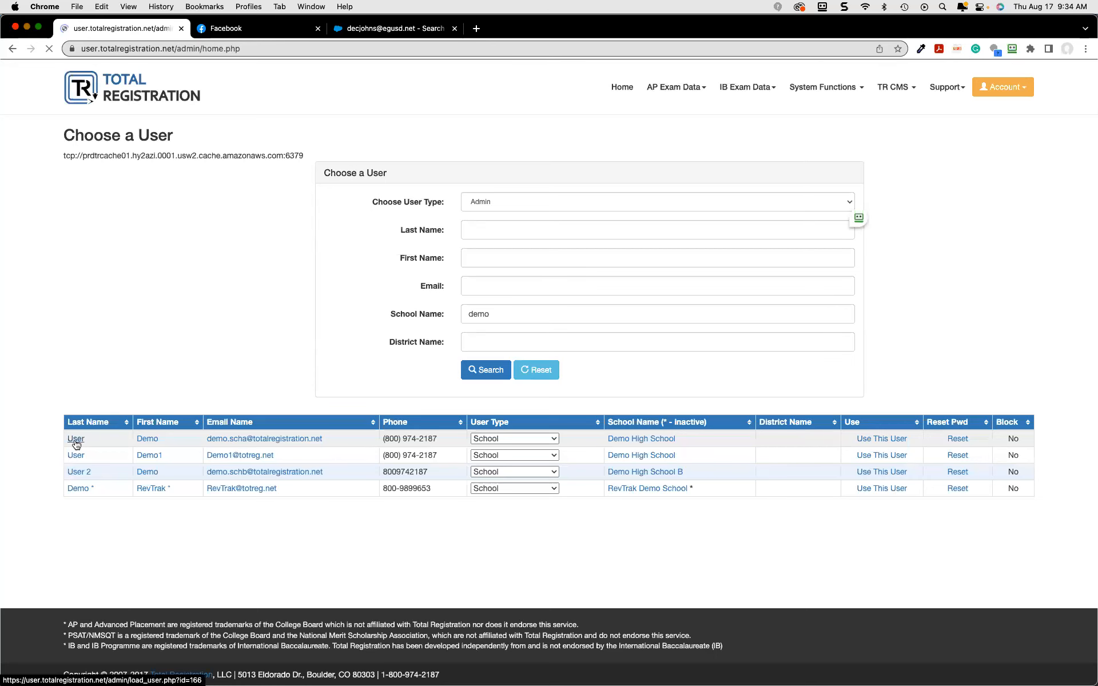
pyautogui.click(787, 87)
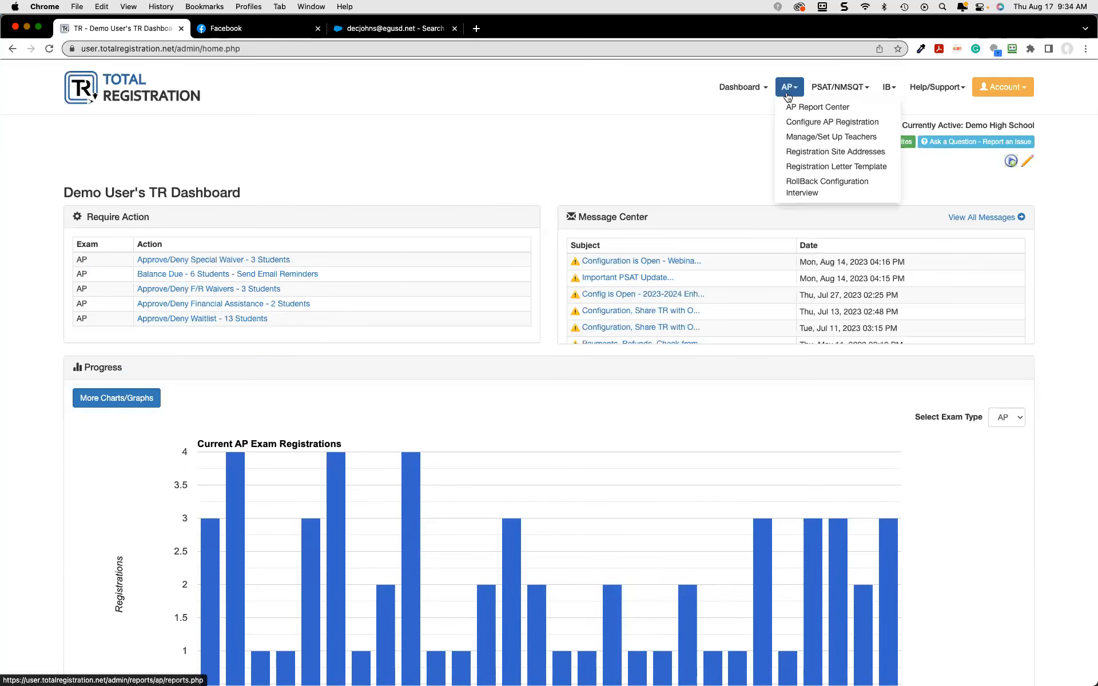
pyautogui.click(798, 109)
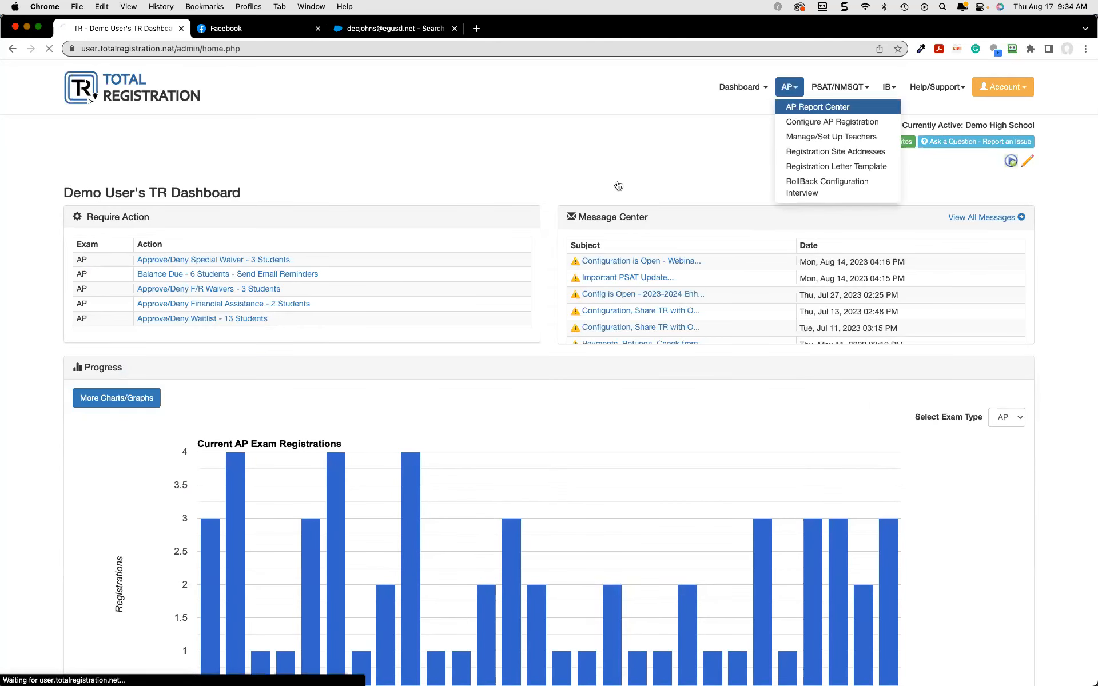
pyautogui.moveTo(143, 322)
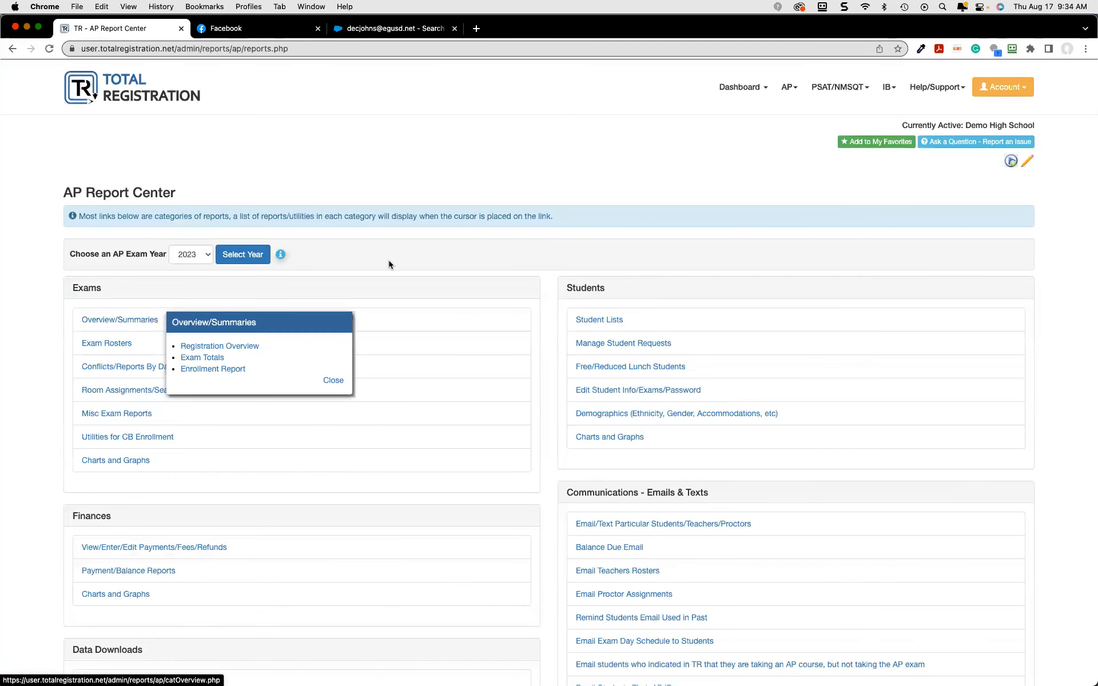
# Open the AP registration configuration and continue the configuration interview to its TR Help Info step
pyautogui.moveTo(790, 91)
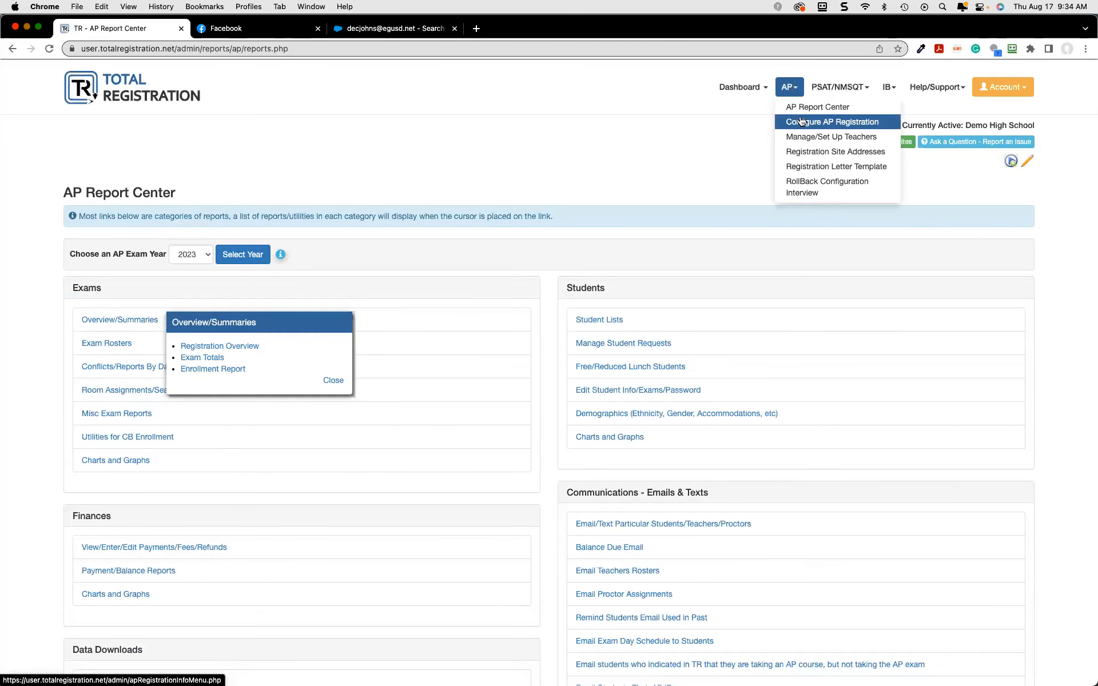
pyautogui.click(801, 121)
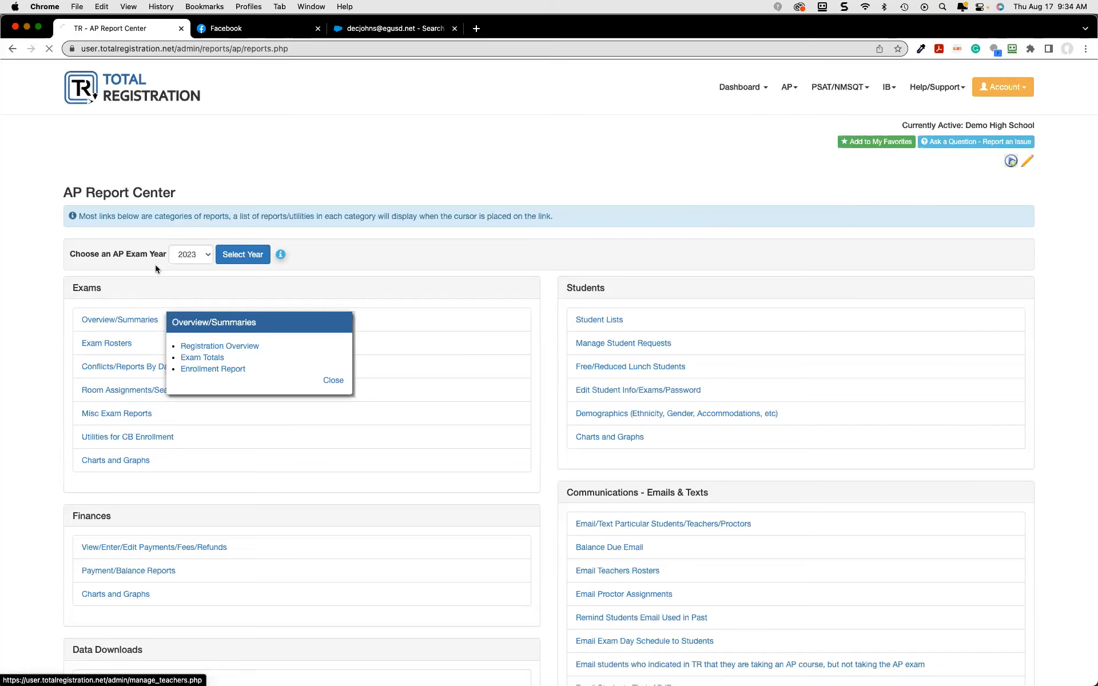
pyautogui.click(167, 229)
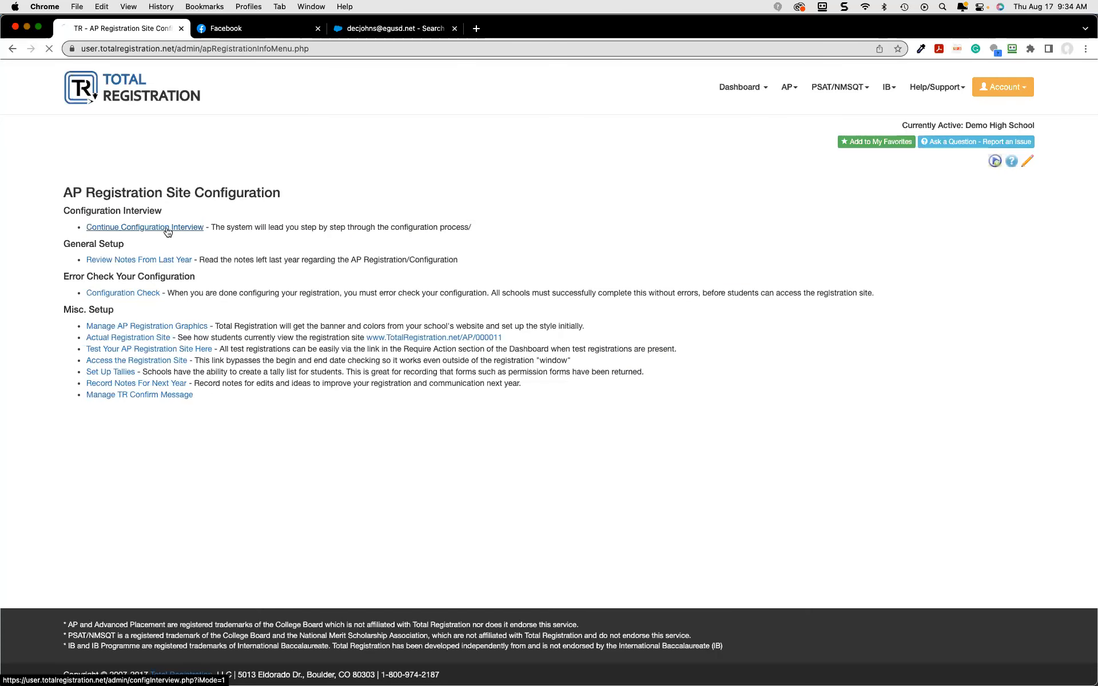
pyautogui.scroll(-3, 474, 626)
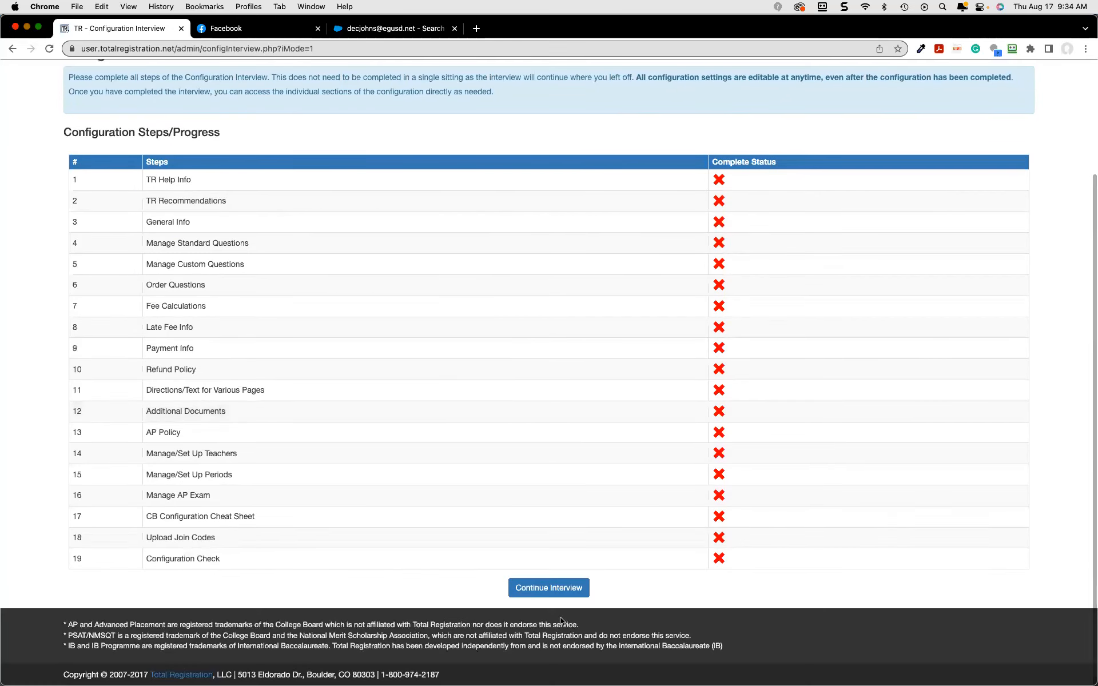
pyautogui.click(550, 593)
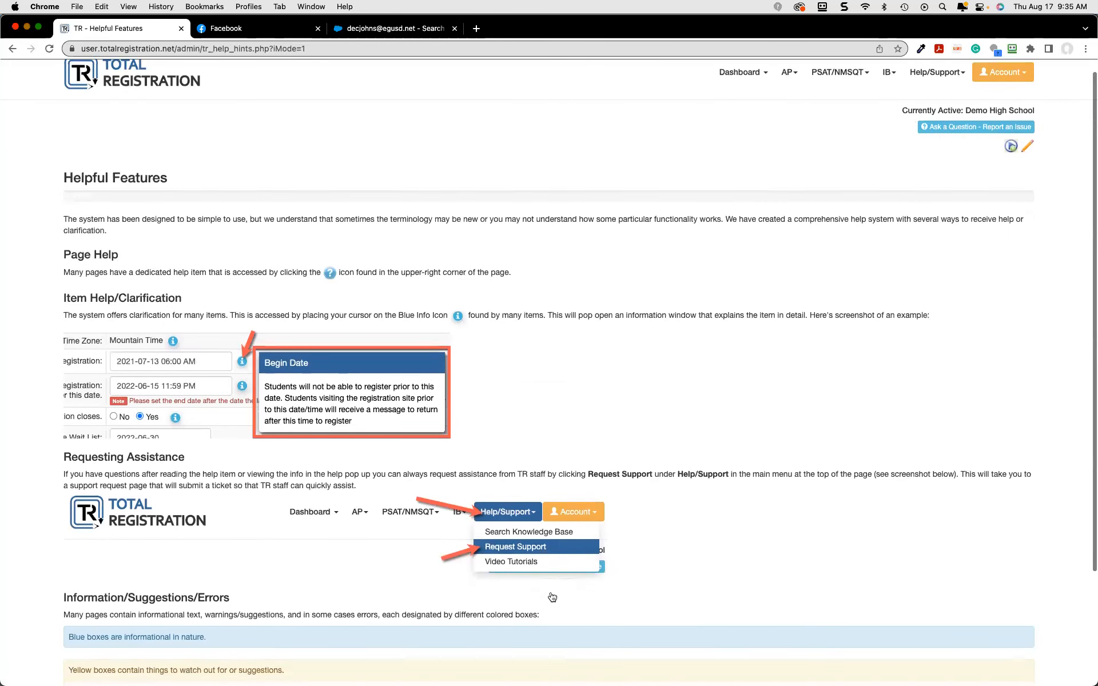
# Review the Helpful Features page on item help, requesting assistance and colored message boxes, and advance the interview
pyautogui.scroll(-1, 553, 597)
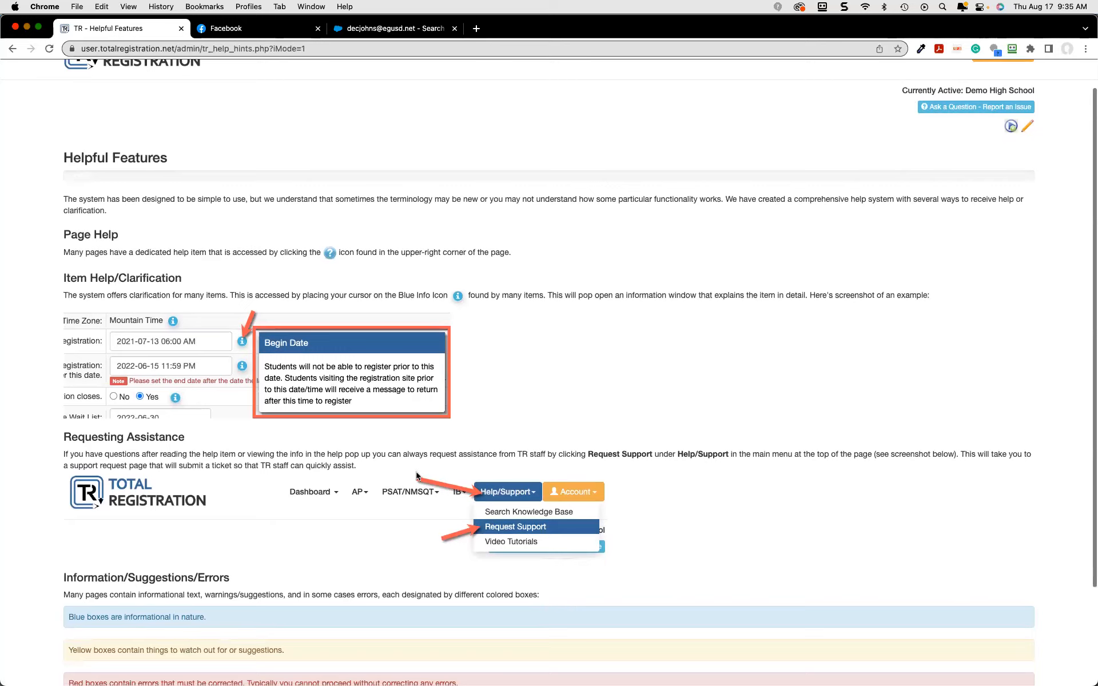
pyautogui.scroll(-1, 416, 476)
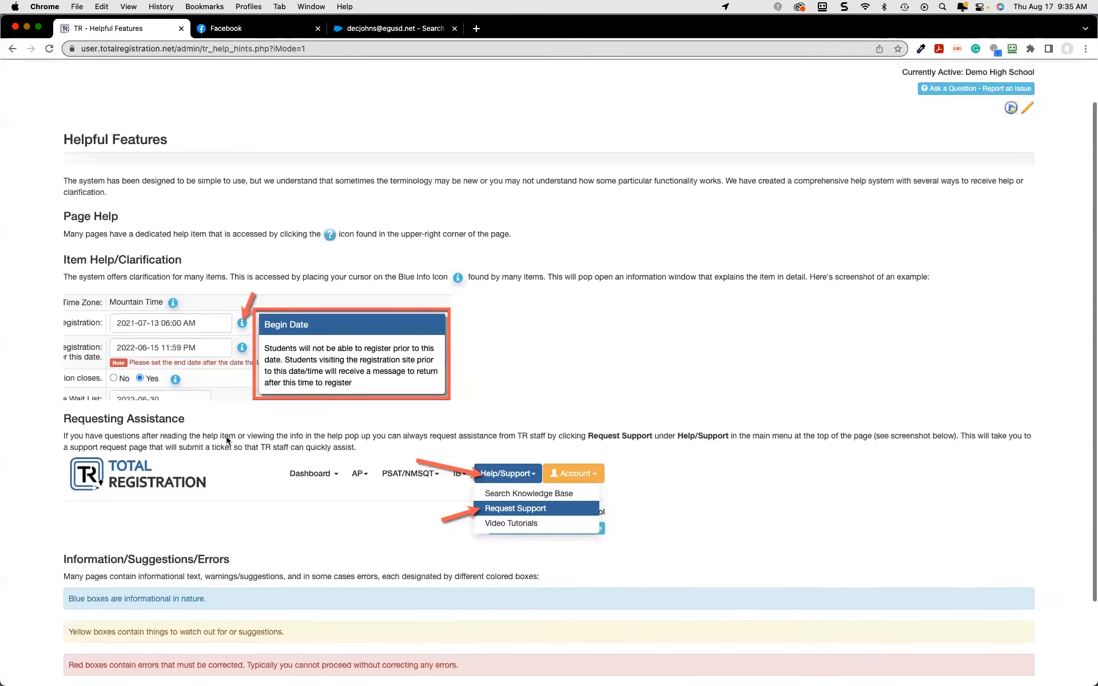
pyautogui.scroll(3, 257, 486)
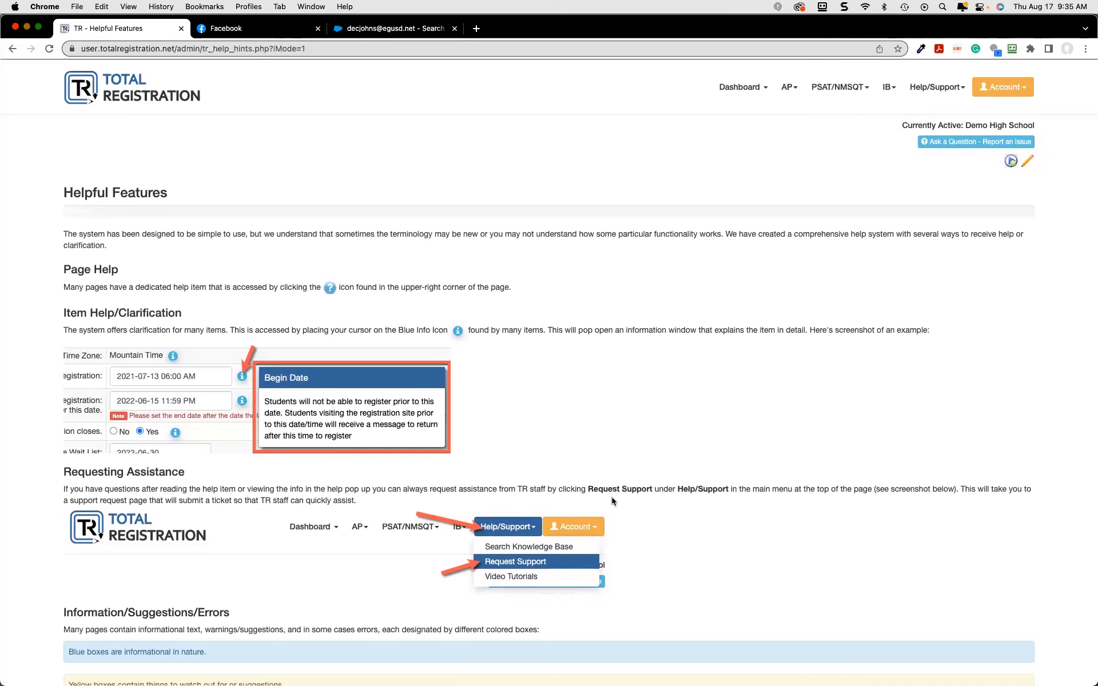
pyautogui.click(938, 91)
pyautogui.scroll(-1, 775, 222)
pyautogui.scroll(-2, 776, 222)
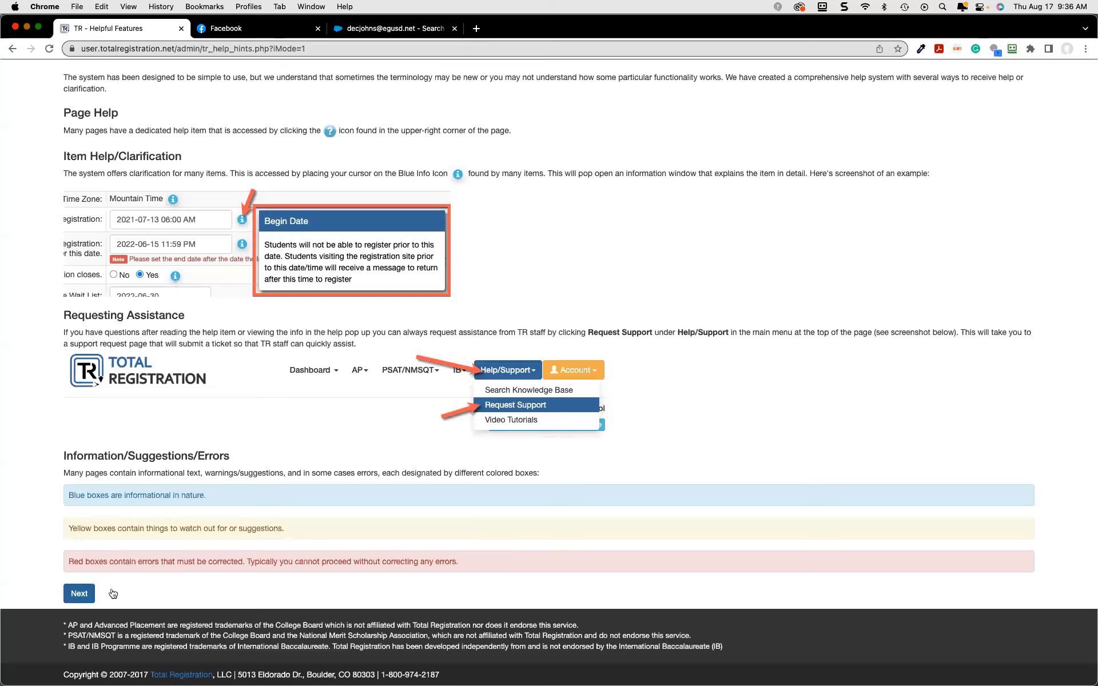
pyautogui.click(80, 593)
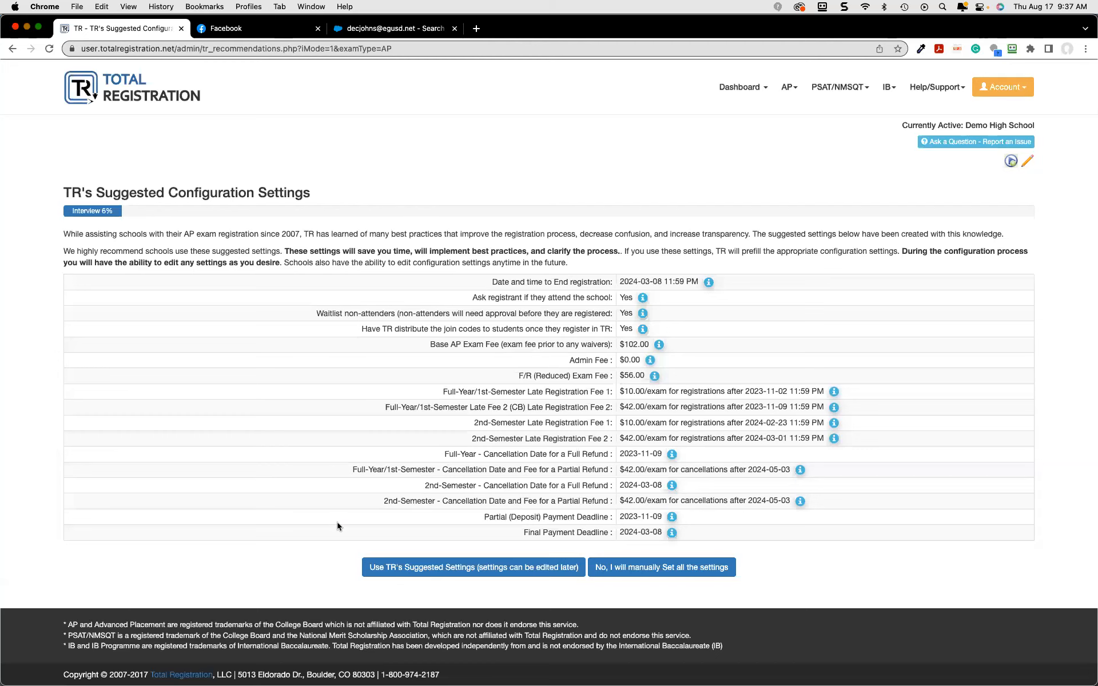
# Accept TR's suggested configuration settings and review the dates, fees and grade levels in the AP registration general info
pyautogui.click(411, 575)
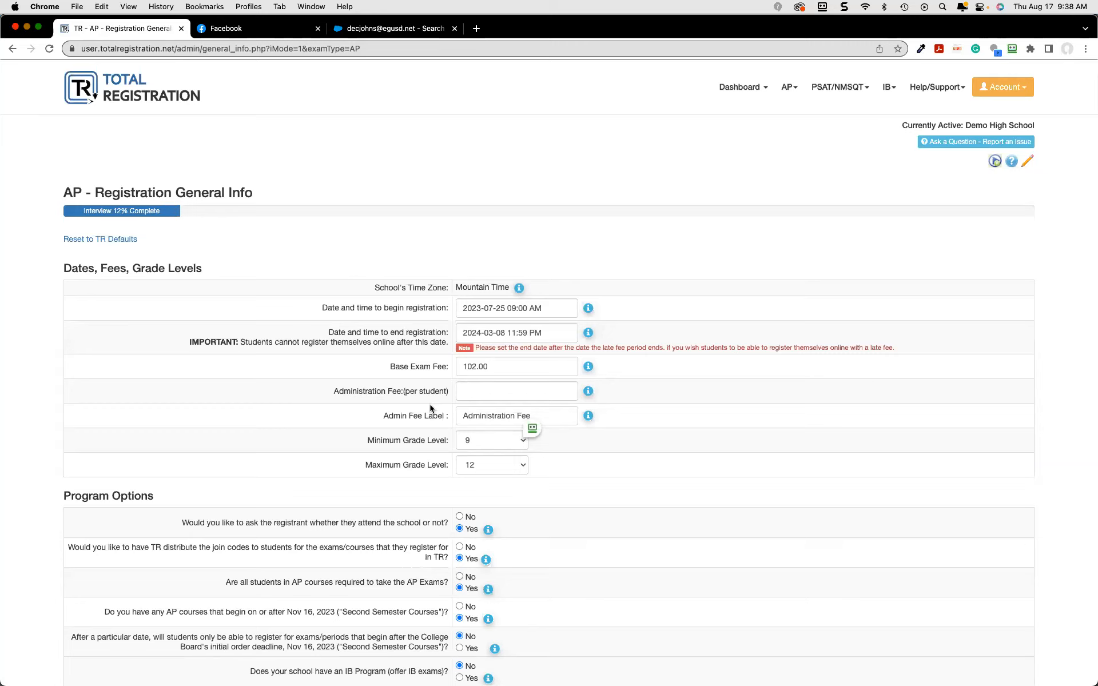
pyautogui.scroll(-1, 431, 407)
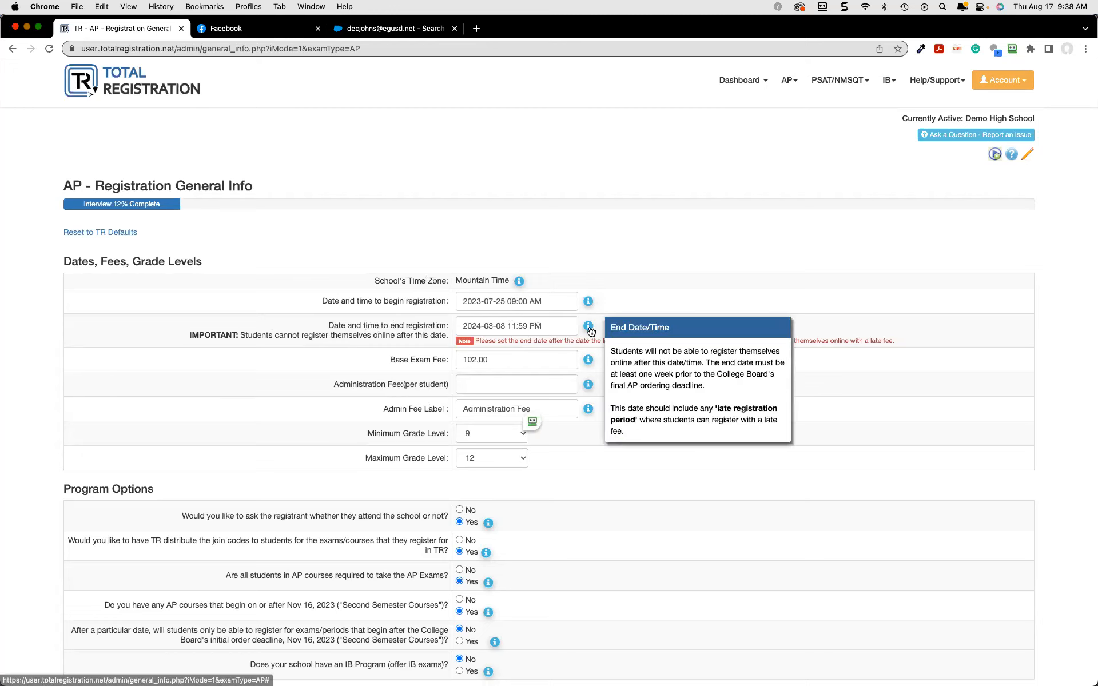
pyautogui.moveTo(589, 365)
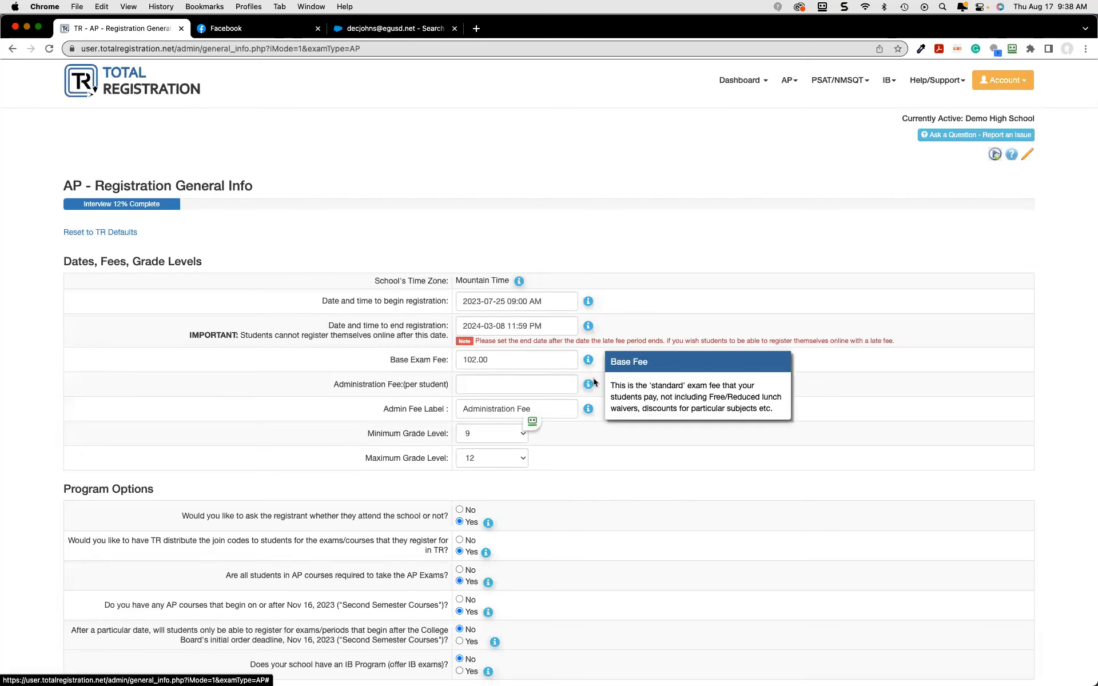
pyautogui.moveTo(593, 385)
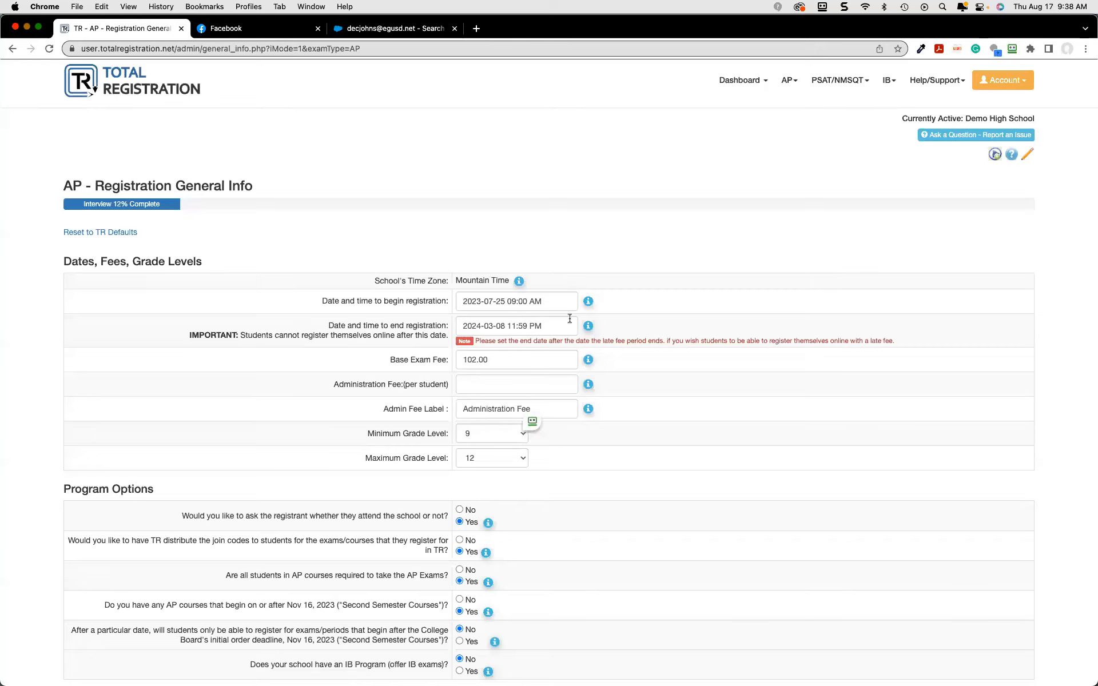
pyautogui.scroll(-2, 569, 319)
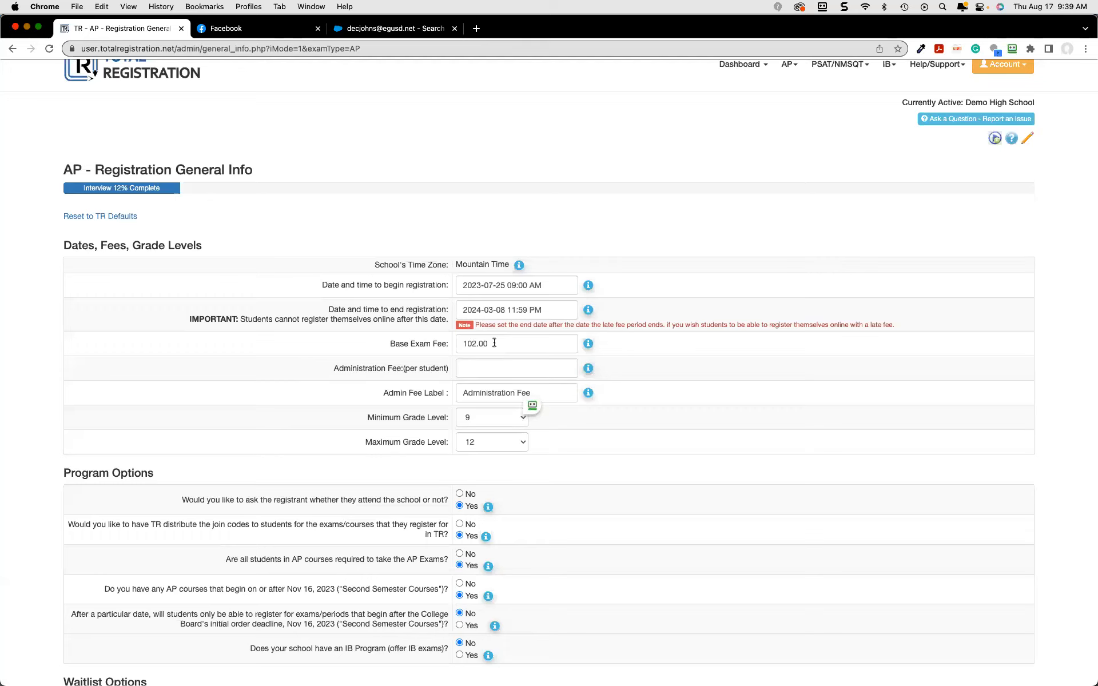
pyautogui.scroll(-1, 493, 345)
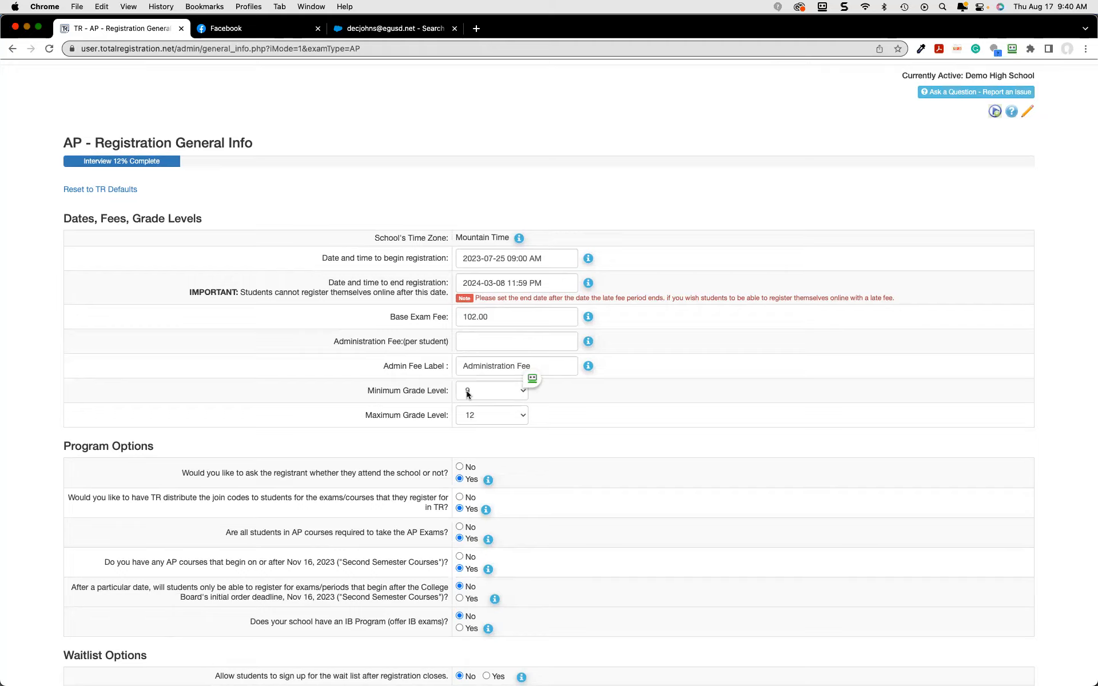
# Review the program options, switching the date restriction for second-semester course registration to Yes and back to No
pyautogui.scroll(-5, 466, 394)
pyautogui.scroll(-2, 466, 390)
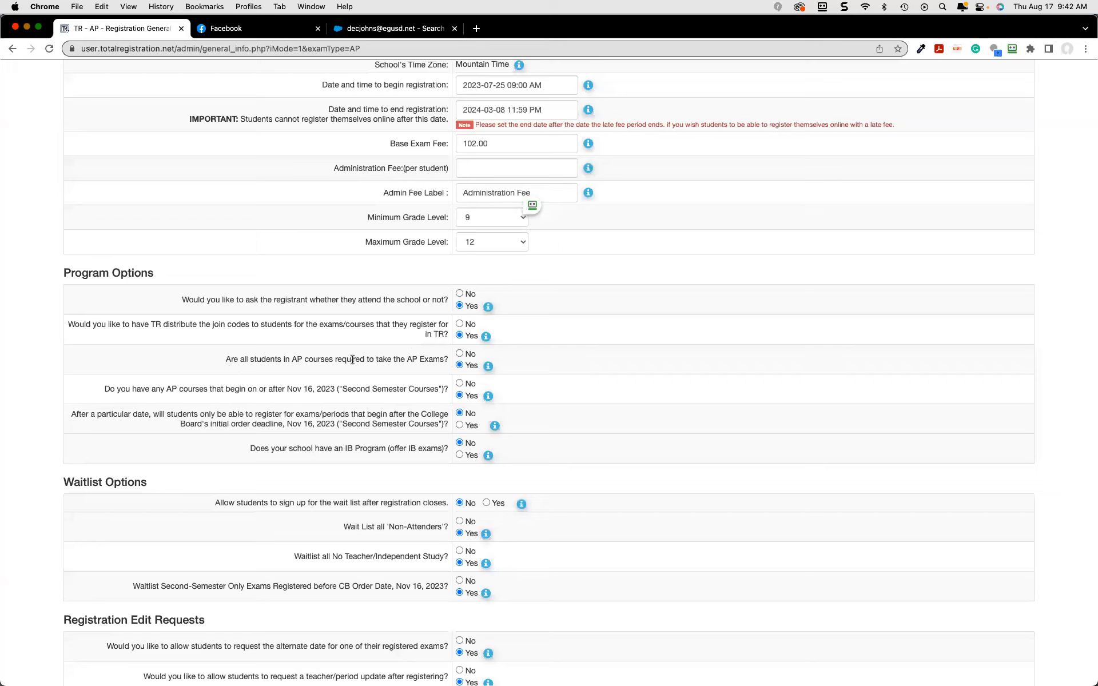
pyautogui.moveTo(476, 366)
pyautogui.click(460, 426)
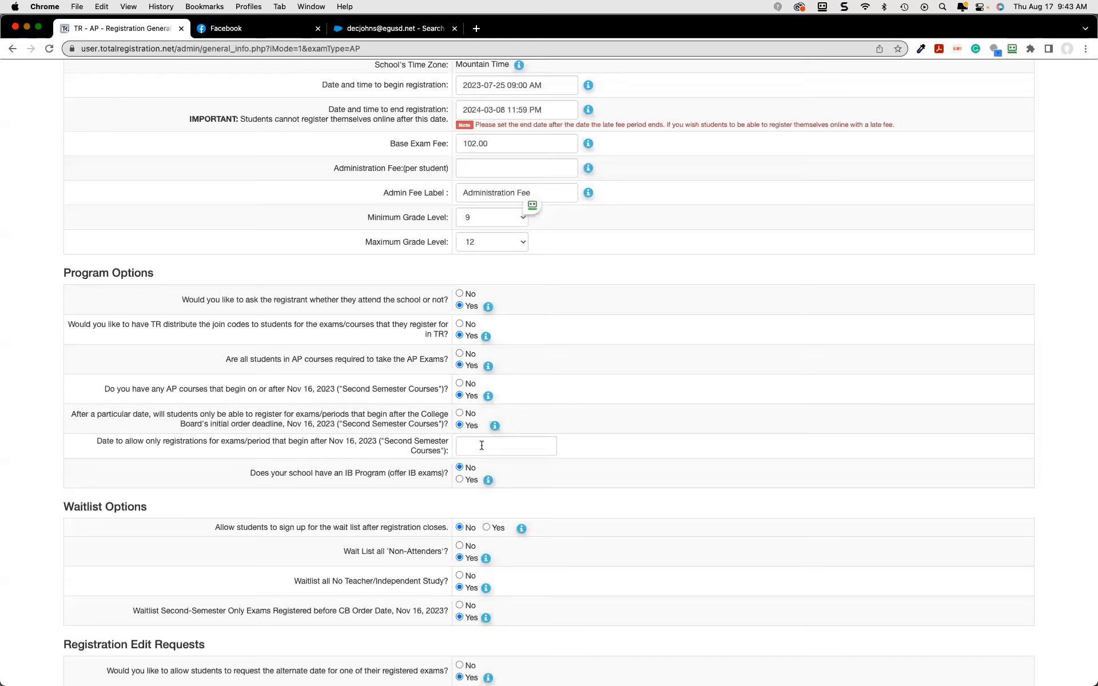
pyautogui.click(460, 413)
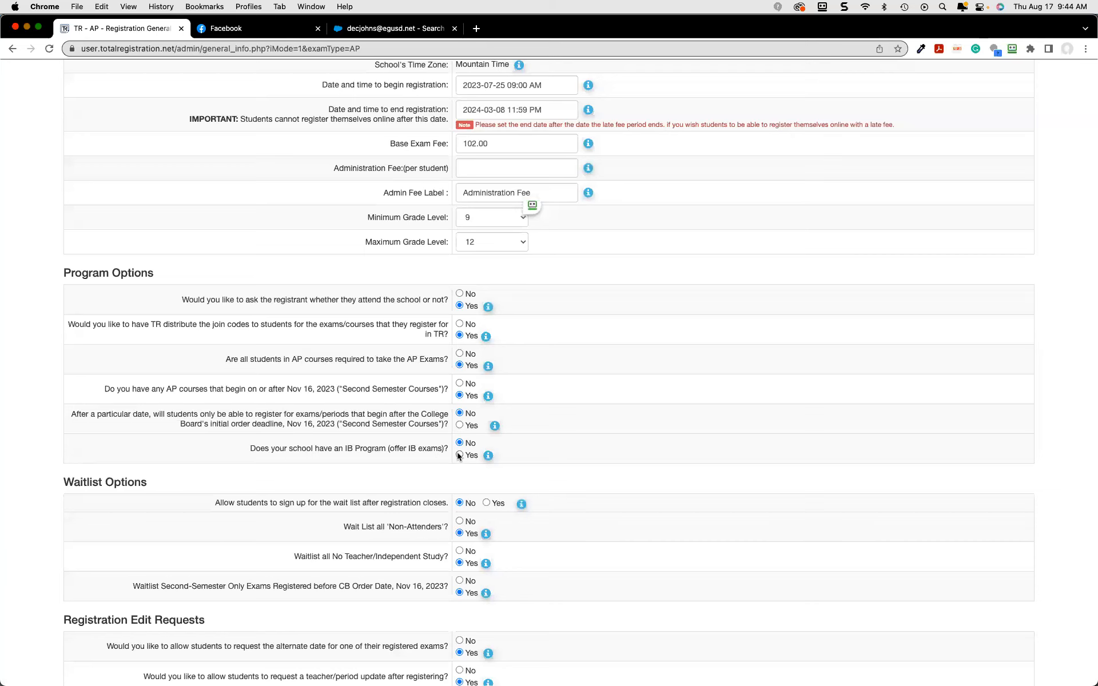
# Examine the waitlist options for closed registration, non-attenders, no teacher/independent study and second-semester only exams
pyautogui.scroll(-4, 458, 455)
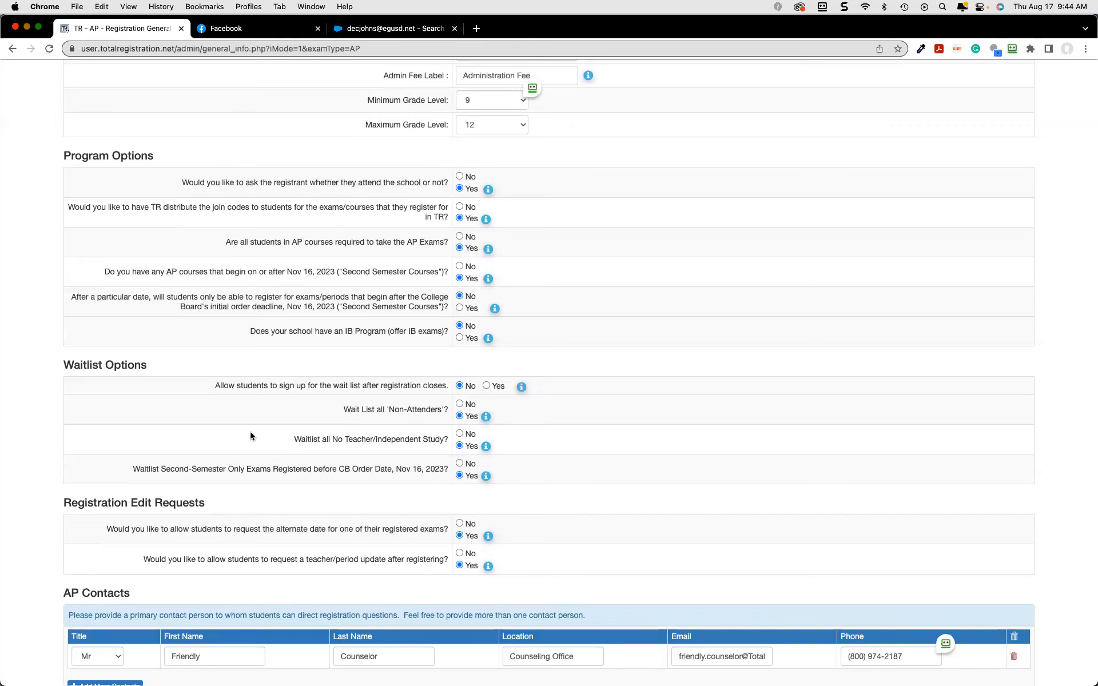
pyautogui.scroll(1, 423, 290)
pyautogui.scroll(5, 423, 291)
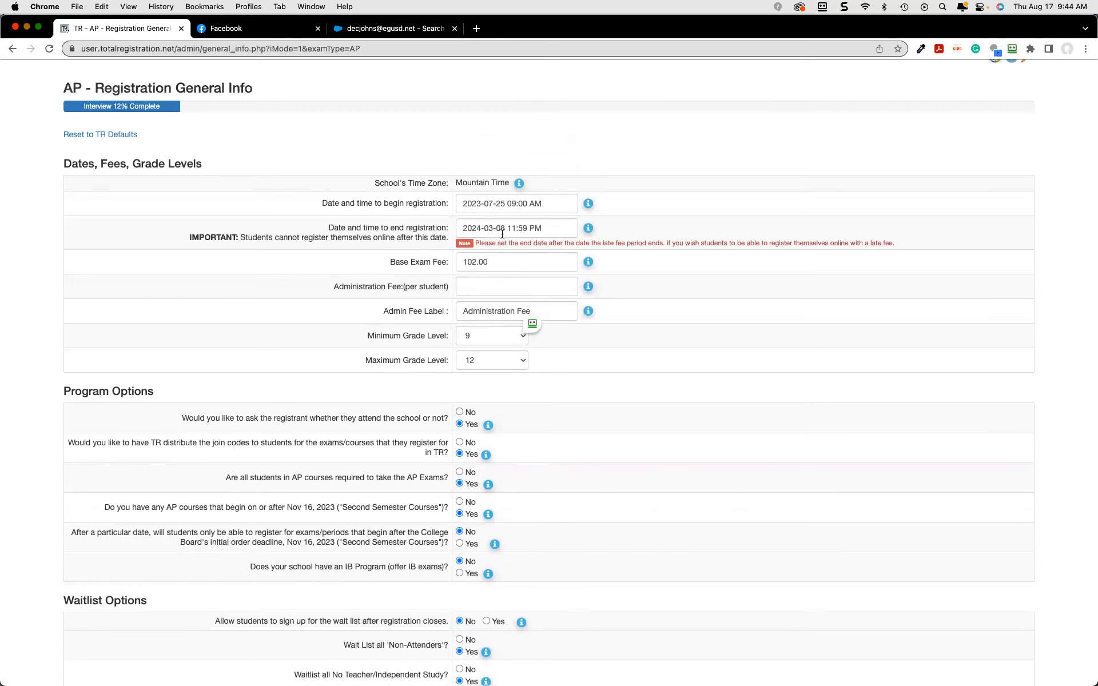
pyautogui.scroll(-3, 493, 454)
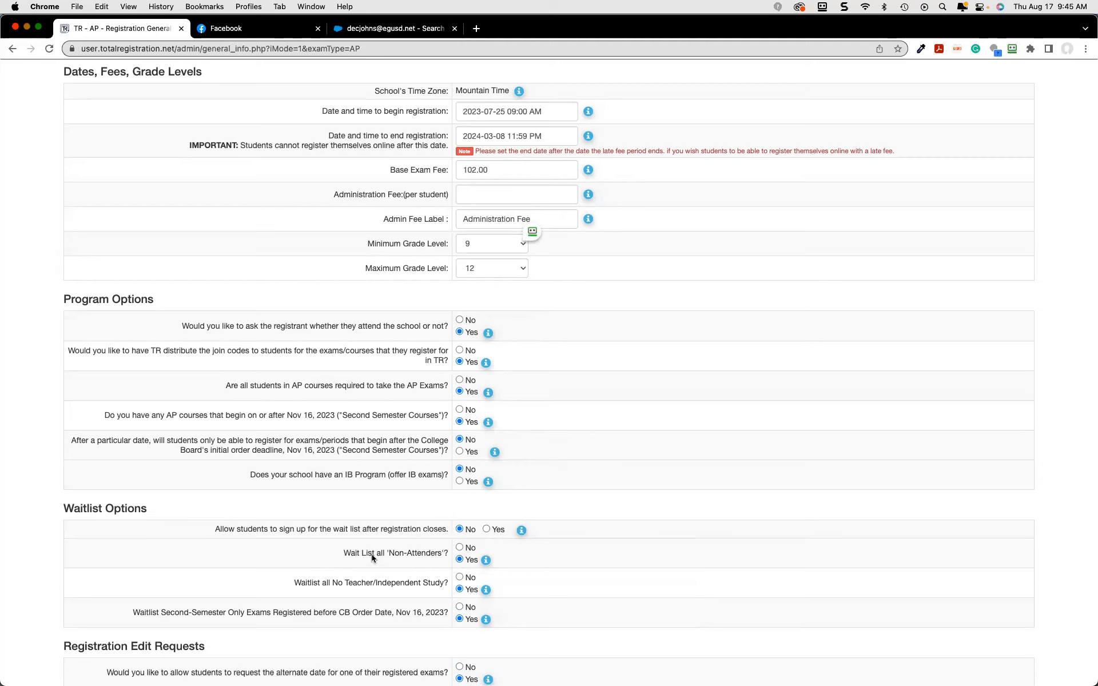
pyautogui.scroll(-2, 437, 554)
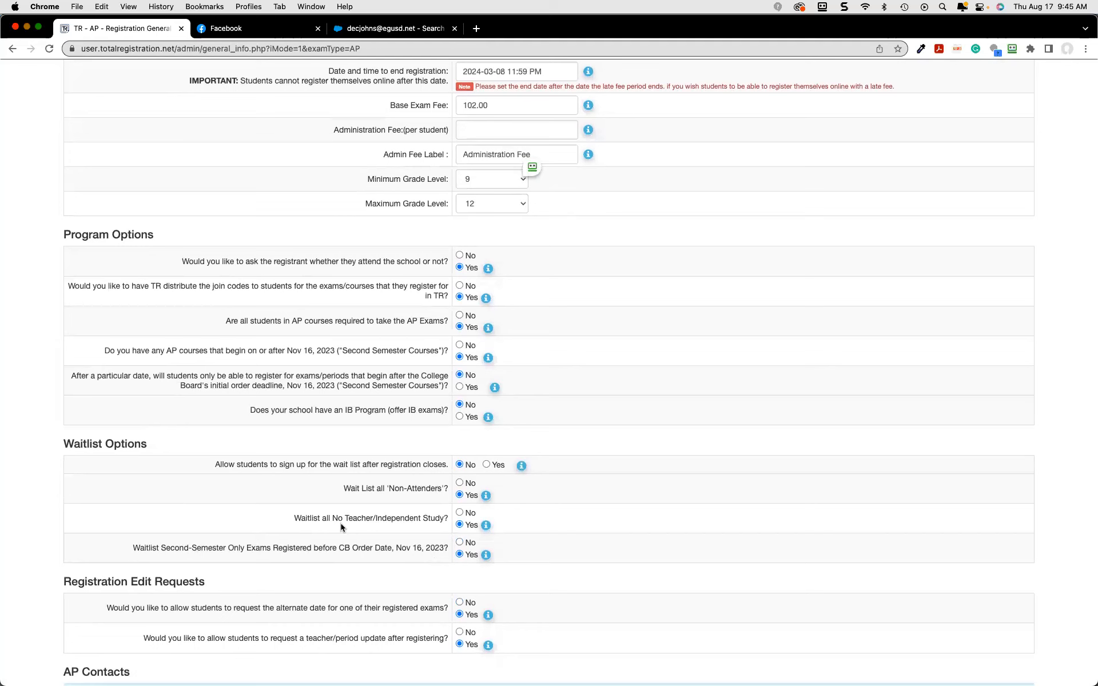
pyautogui.moveTo(295, 520); pyautogui.dragTo(444, 521)
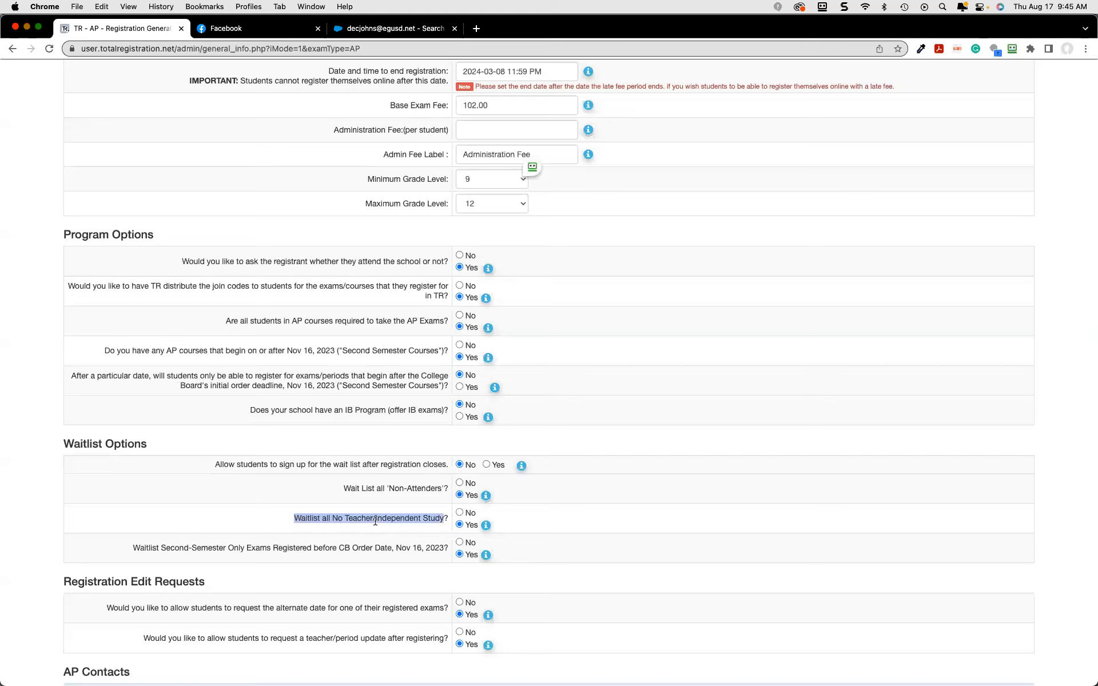
pyautogui.click(281, 526)
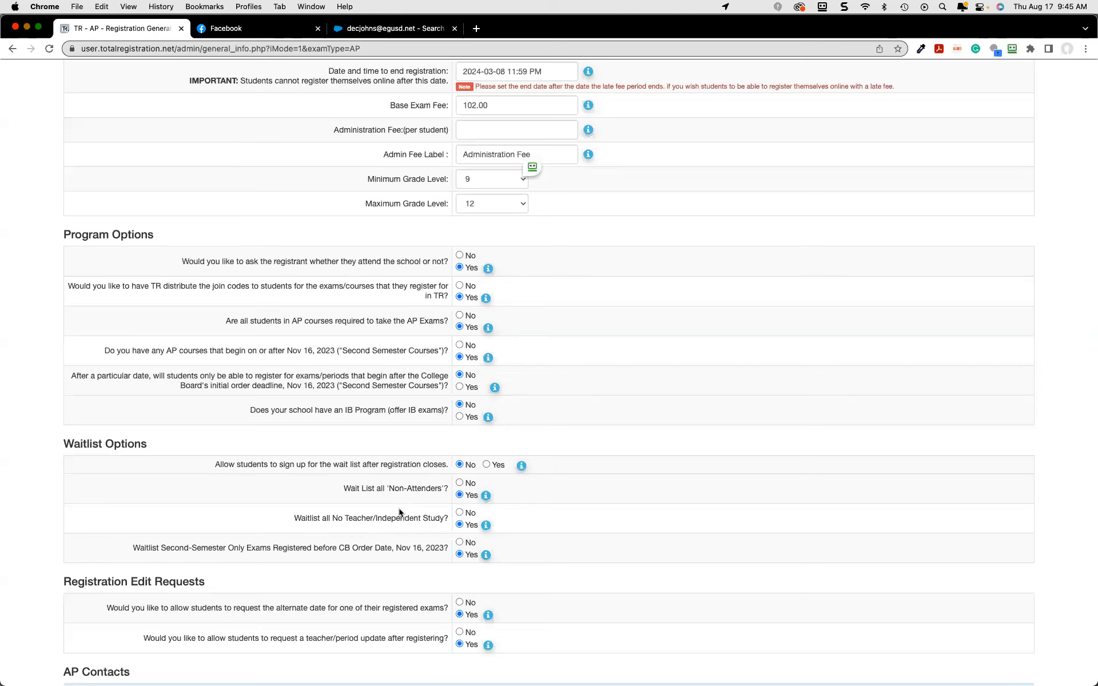
pyautogui.scroll(-3, 399, 512)
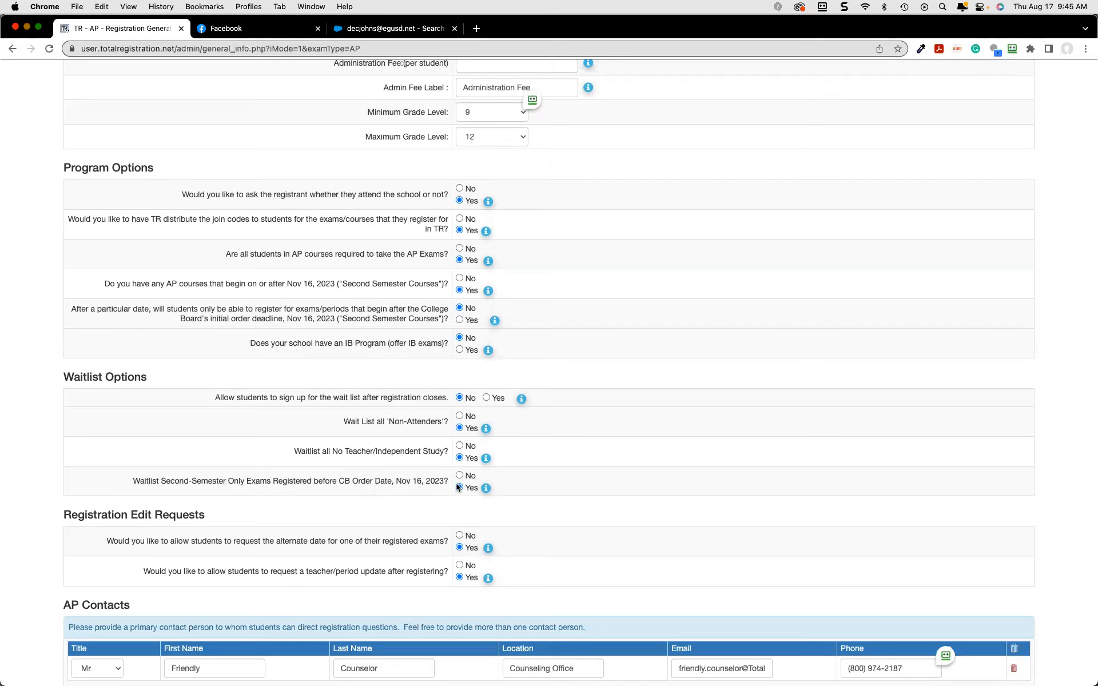
pyautogui.moveTo(478, 491)
# Review the registration edit requests and AP contacts, and advance the interview to the standard questions
pyautogui.scroll(-1, 438, 507)
pyautogui.scroll(-2, 438, 507)
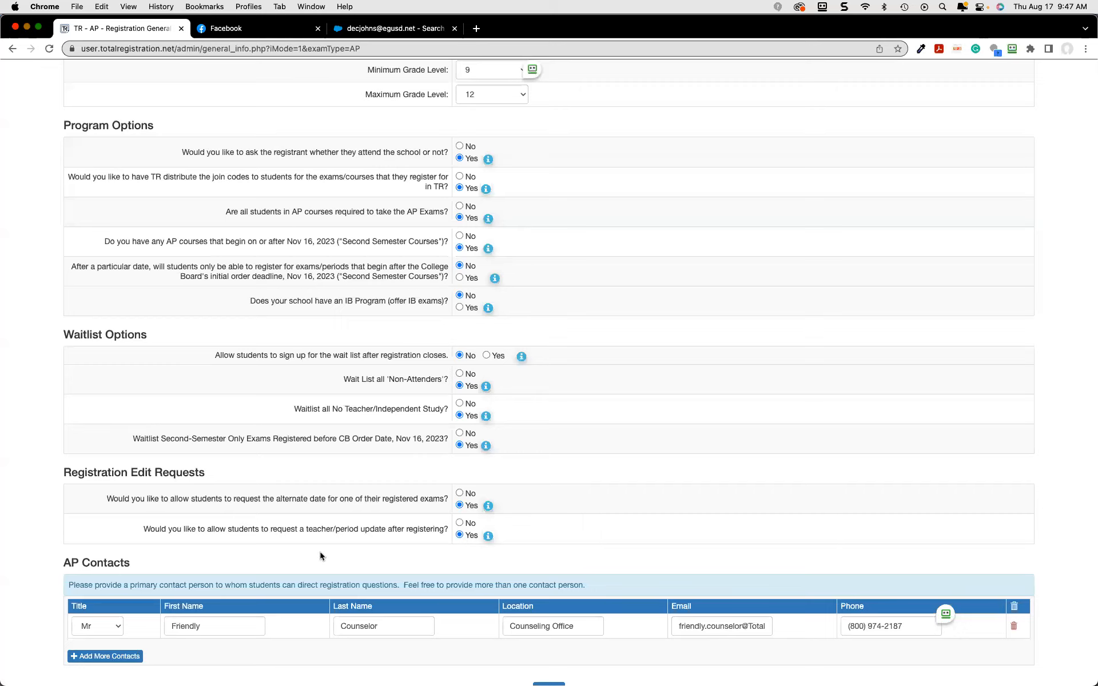
pyautogui.scroll(-1, 320, 556)
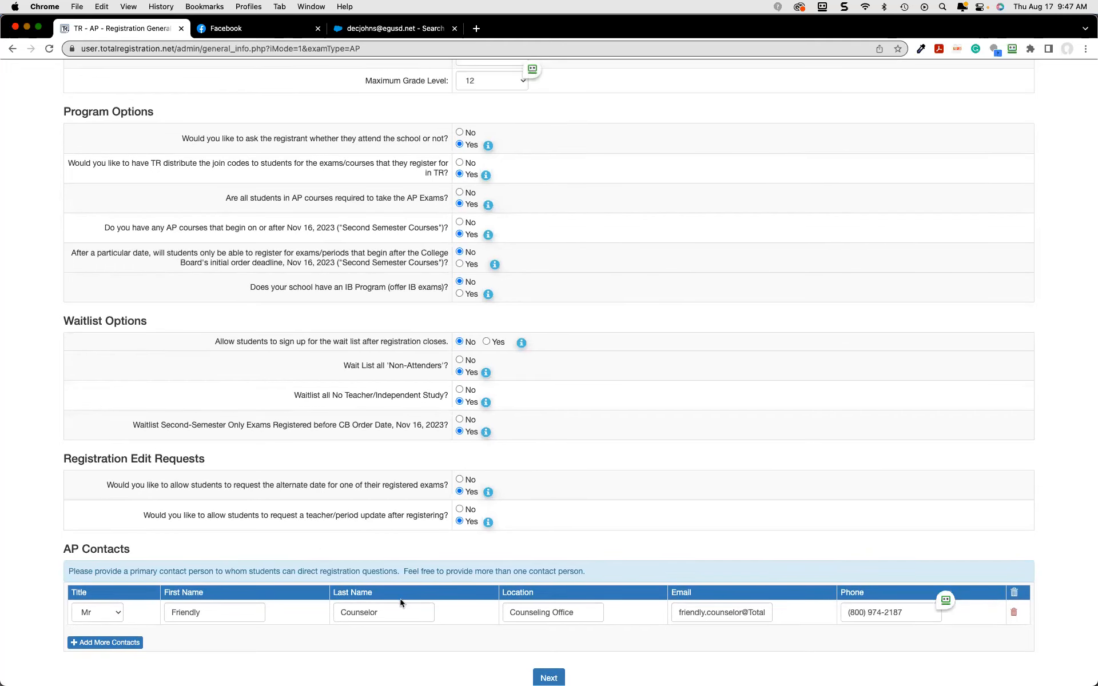
pyautogui.scroll(-1, 363, 599)
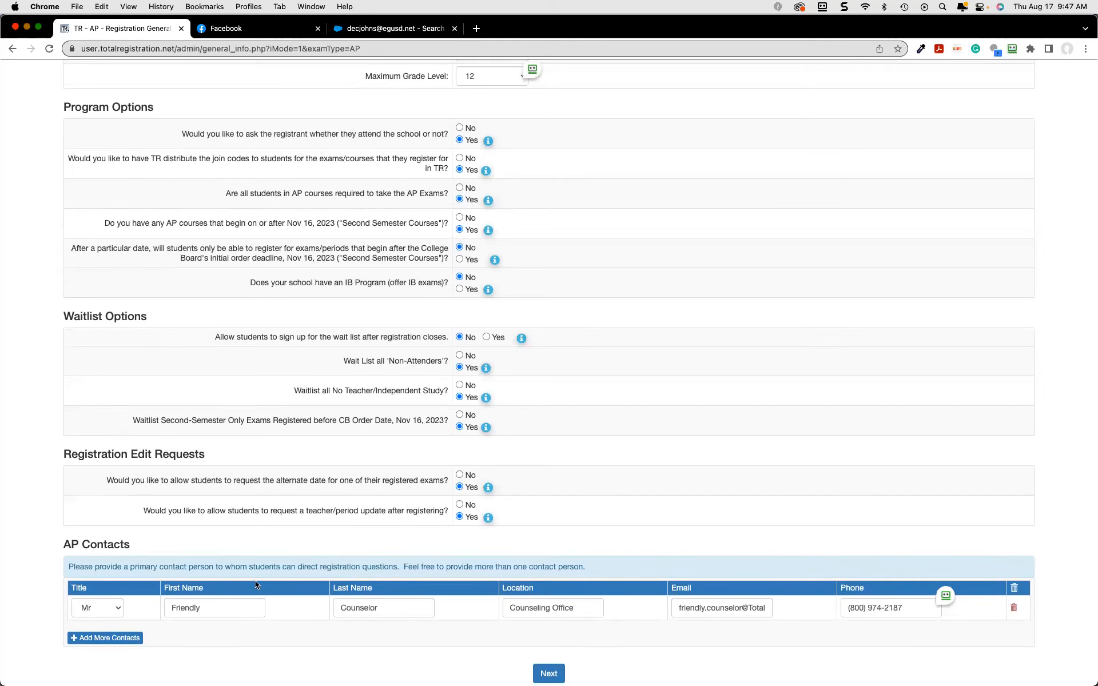
pyautogui.scroll(-3, 255, 581)
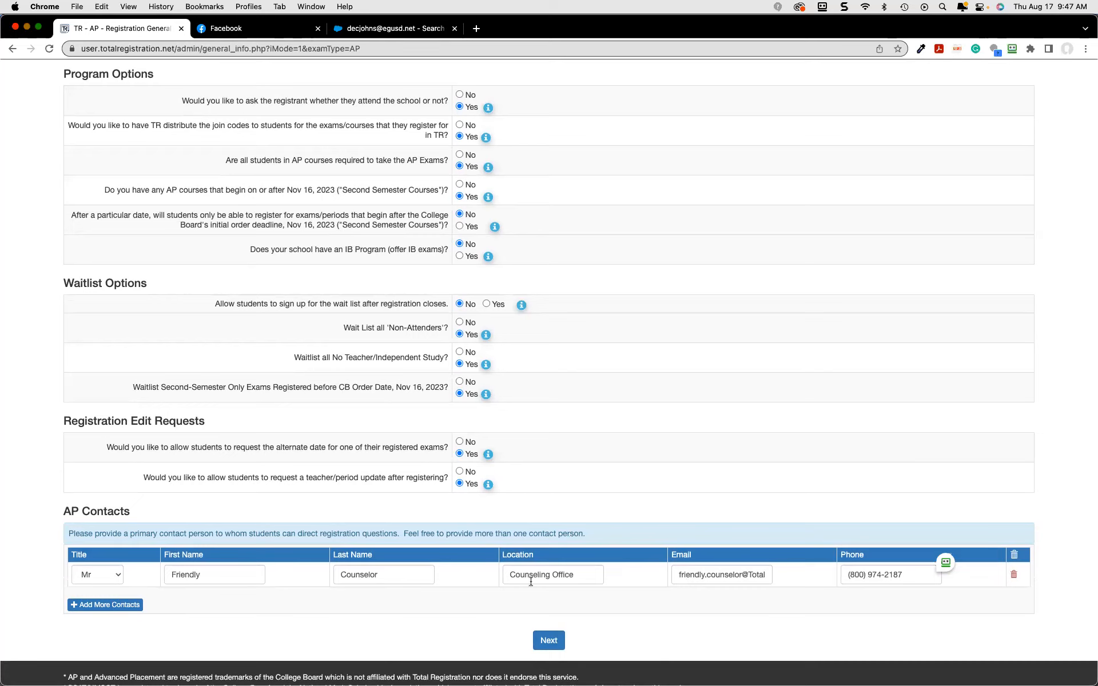
pyautogui.click(550, 643)
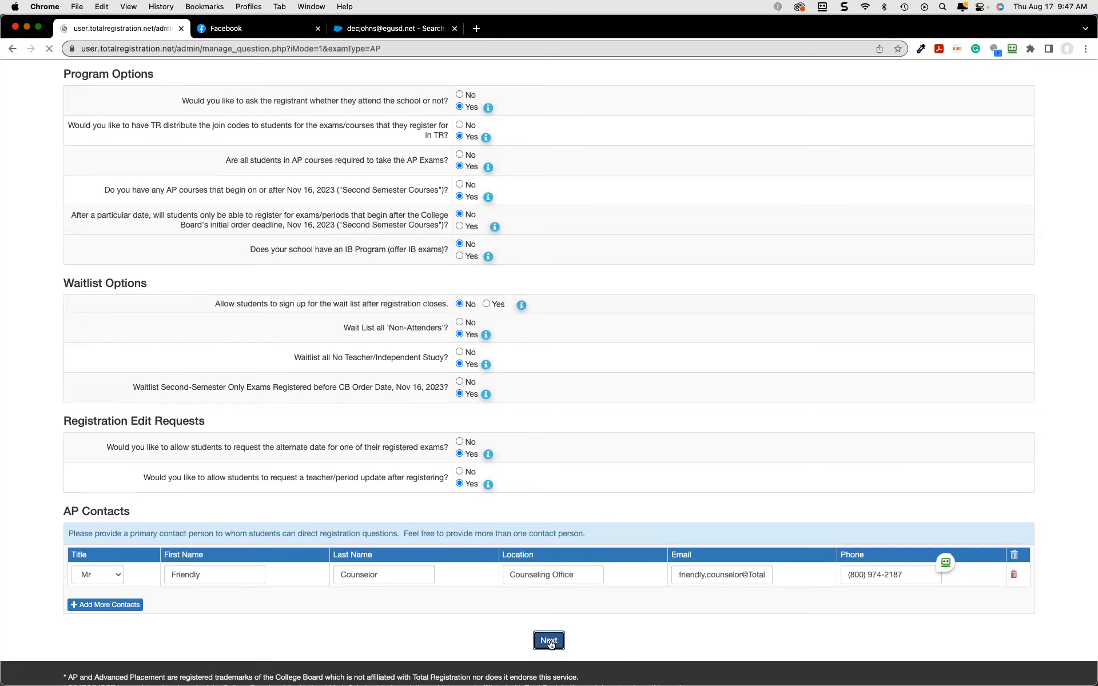
# Review which standard student and parent/guardian questions are required, optional or not on the form, and advance to the custom questions
pyautogui.scroll(-5, 510, 492)
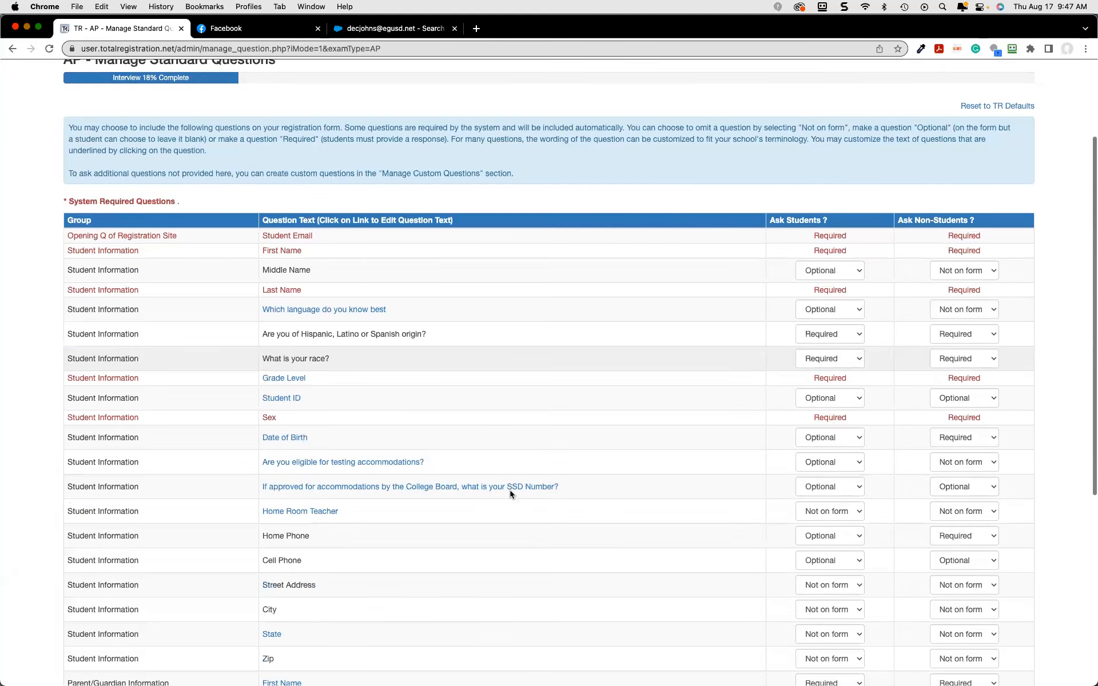
pyautogui.scroll(-1, 510, 494)
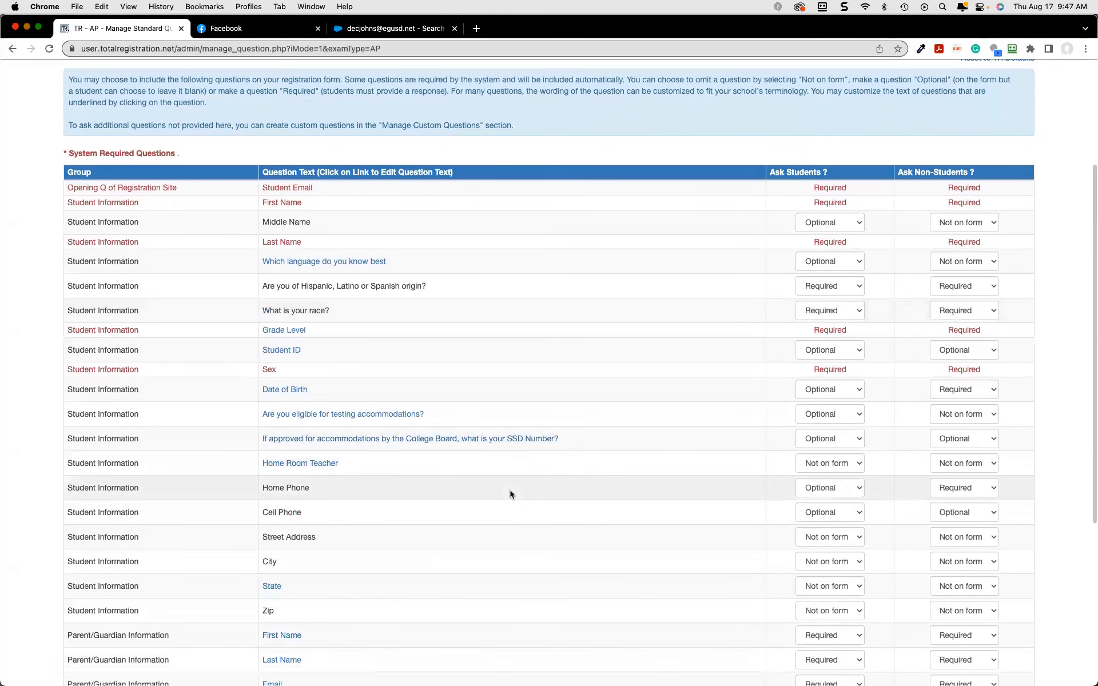
pyautogui.scroll(-1, 510, 494)
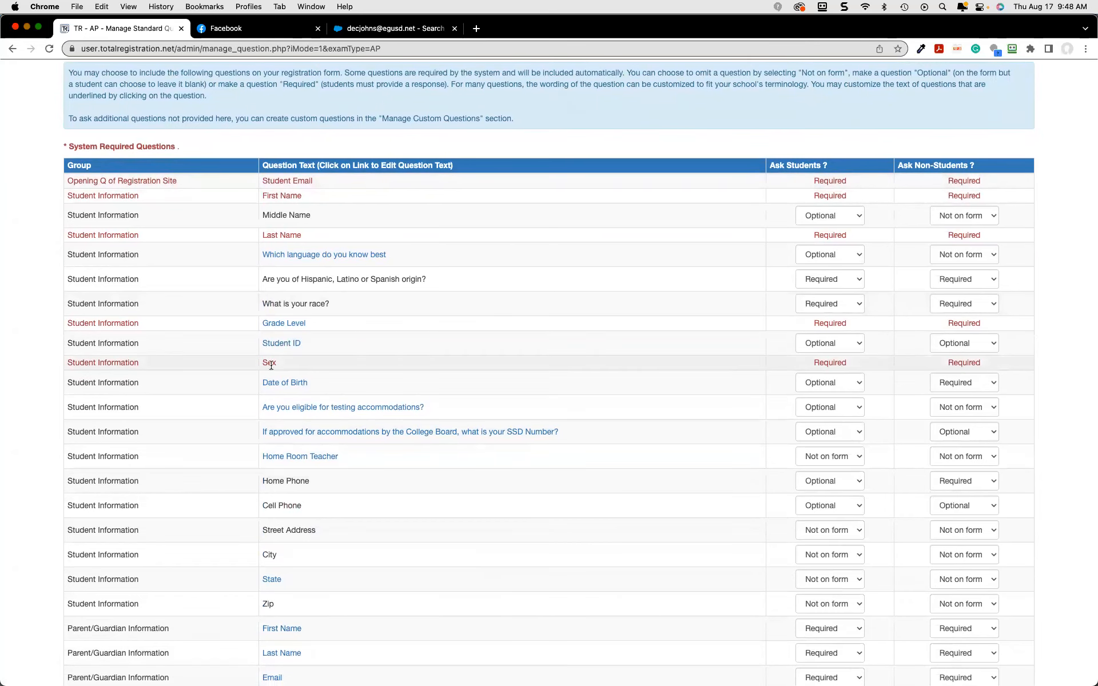
pyautogui.scroll(-2, 271, 365)
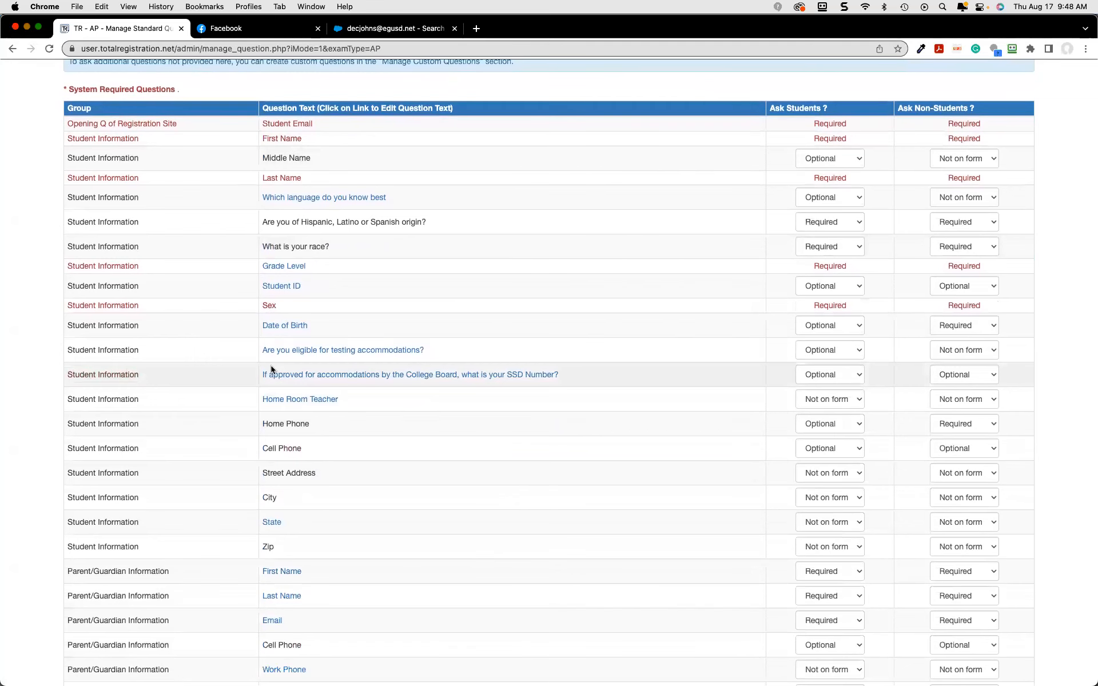
pyautogui.scroll(1, 272, 369)
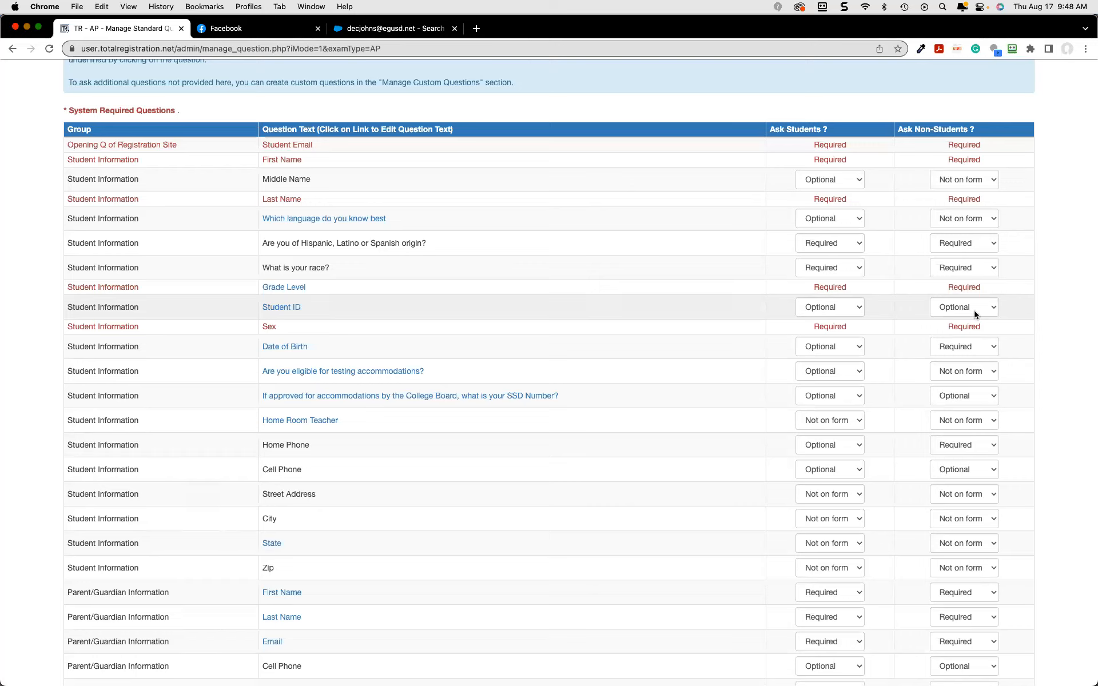
pyautogui.scroll(-2, 975, 313)
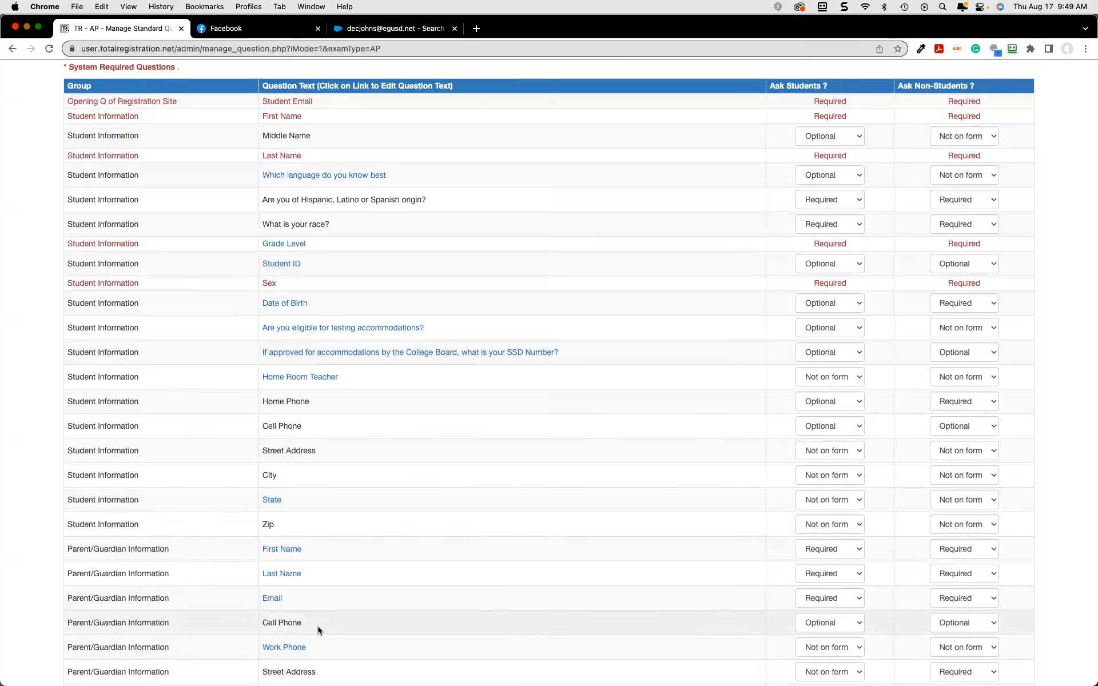
pyautogui.scroll(-1, 318, 627)
pyautogui.scroll(-2, 318, 627)
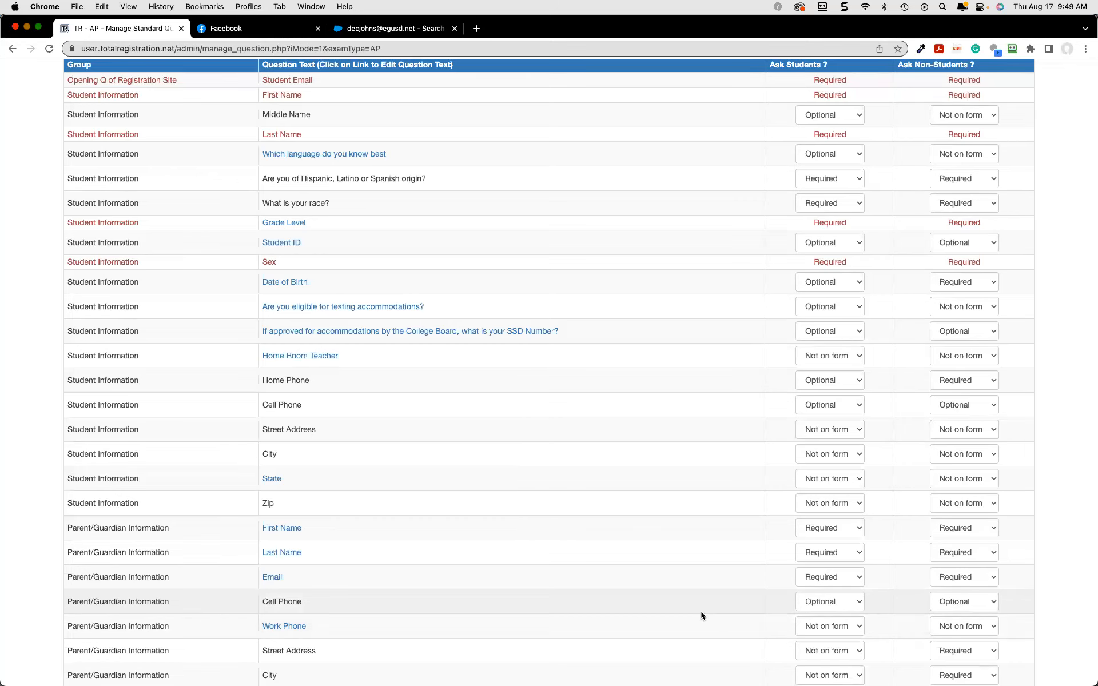
pyautogui.scroll(-2, 701, 615)
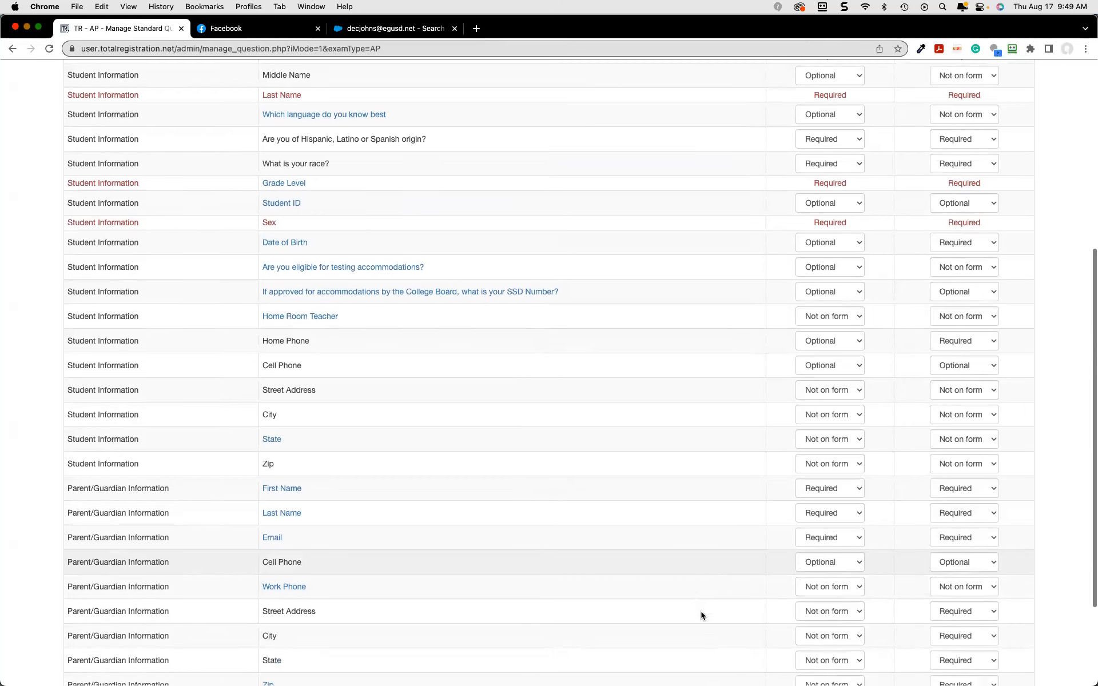
pyautogui.scroll(-3, 701, 615)
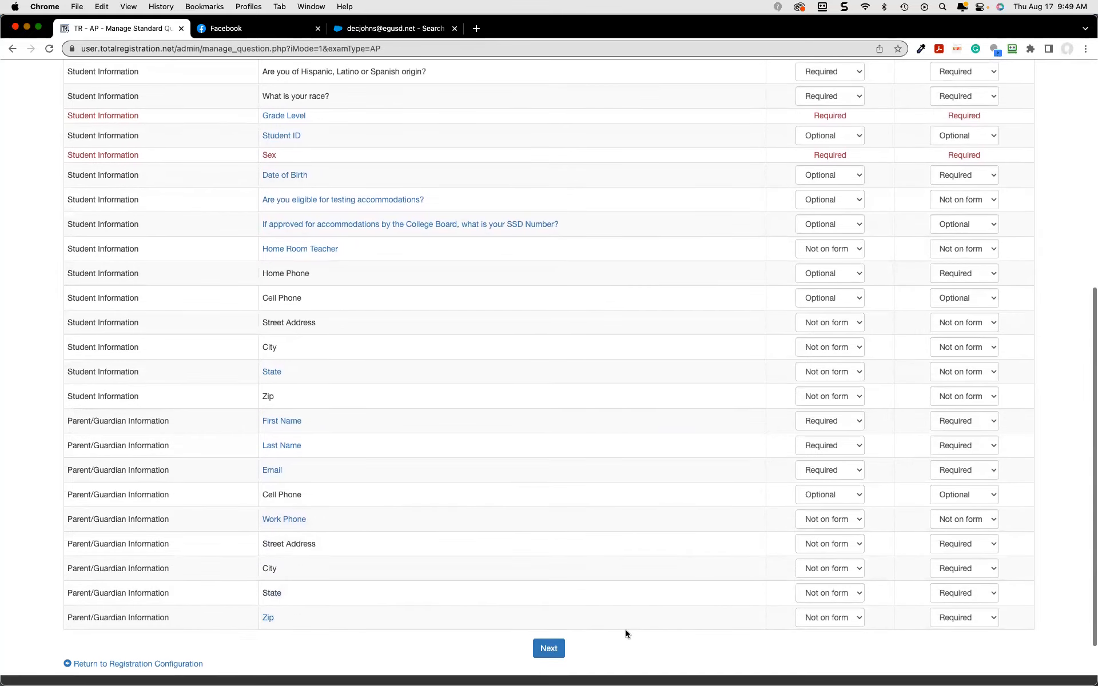
pyautogui.click(551, 652)
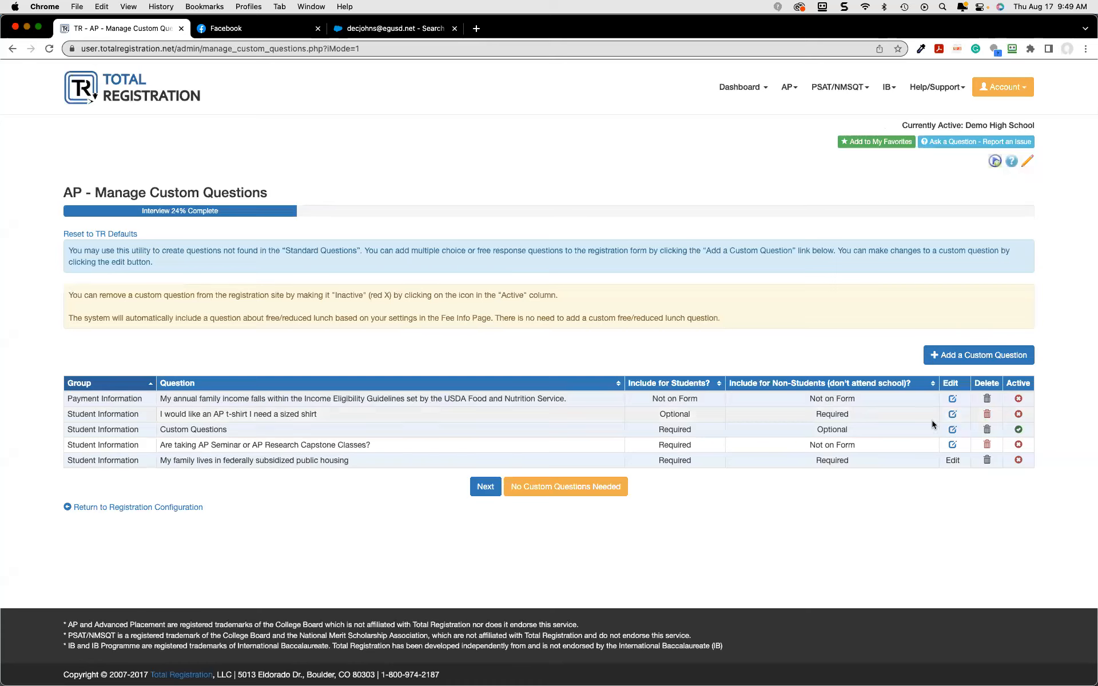
# Inspect the settings of the AP t-shirt custom question without changing them, and advance the interview to the question order
pyautogui.click(952, 415)
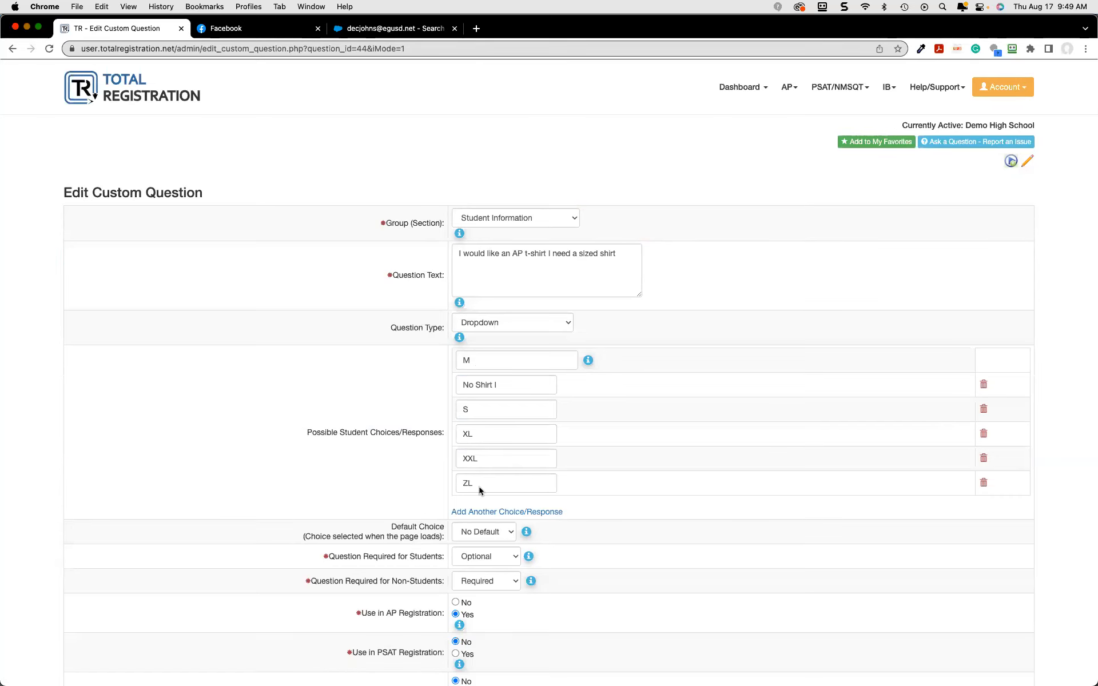
pyautogui.scroll(-3, 479, 488)
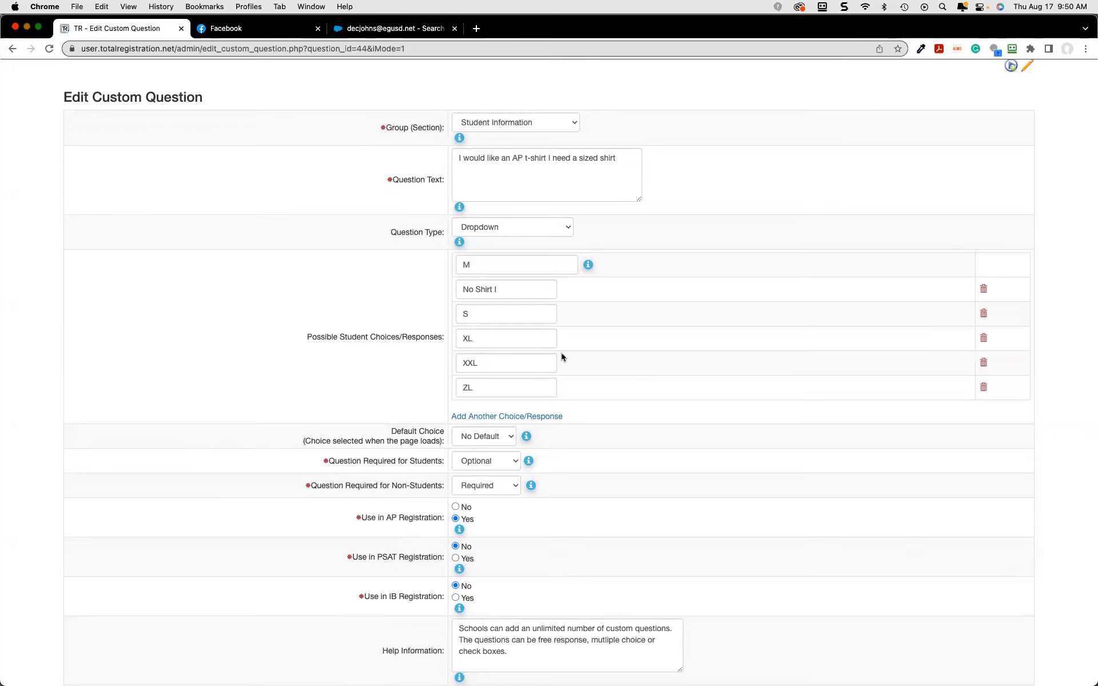
pyautogui.scroll(1, 562, 357)
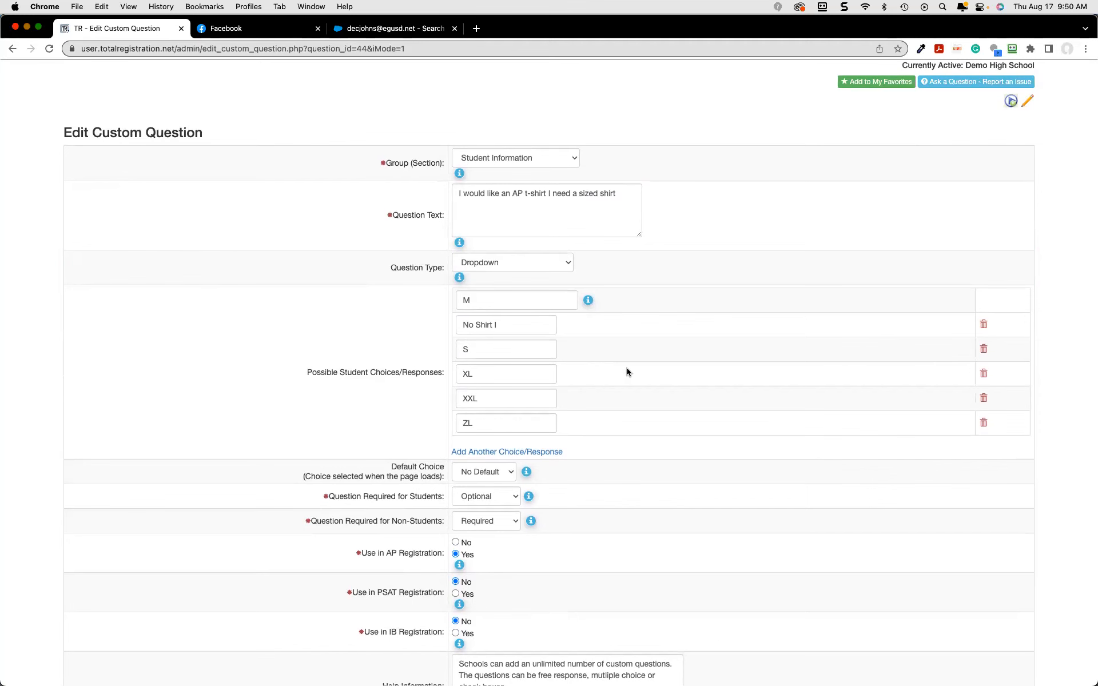
pyautogui.press('super+Left')
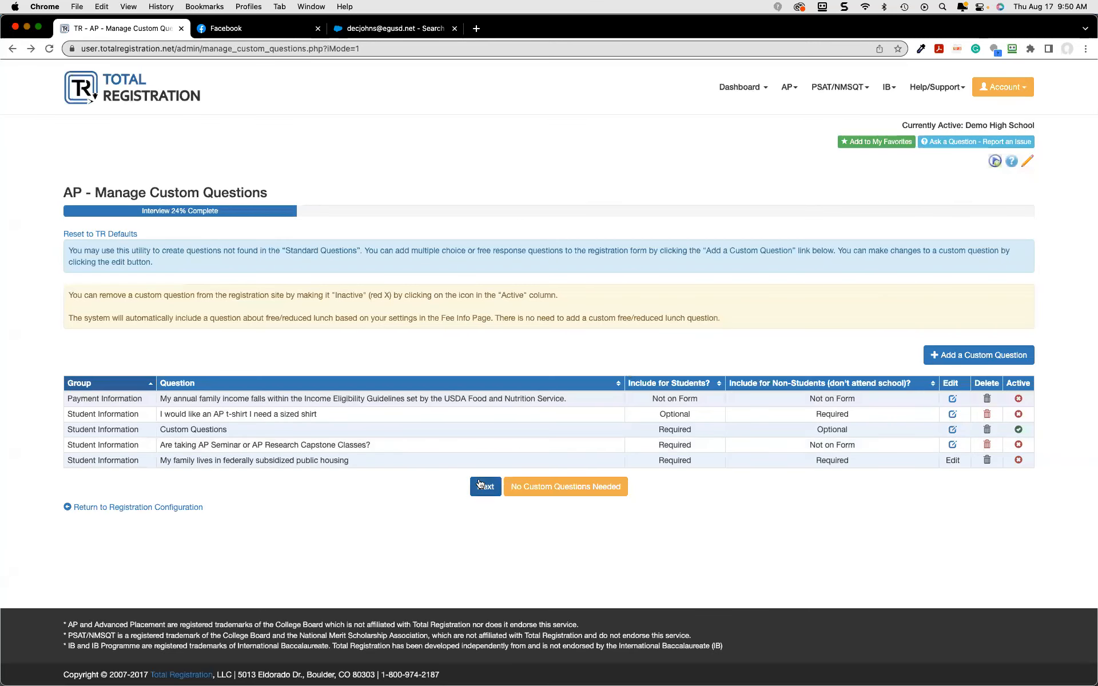
pyautogui.click(473, 493)
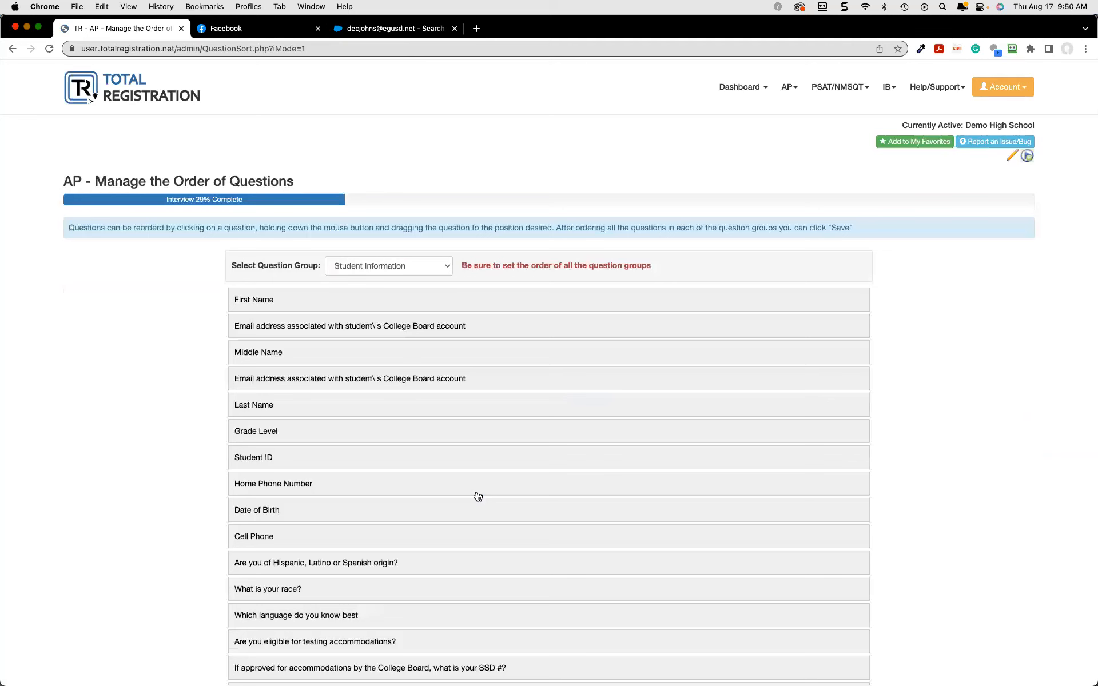
# Review the question order for the Student, Parent/Guardian and Financial groups, and advance the interview to the fee calculation configuration
pyautogui.scroll(-1, 478, 496)
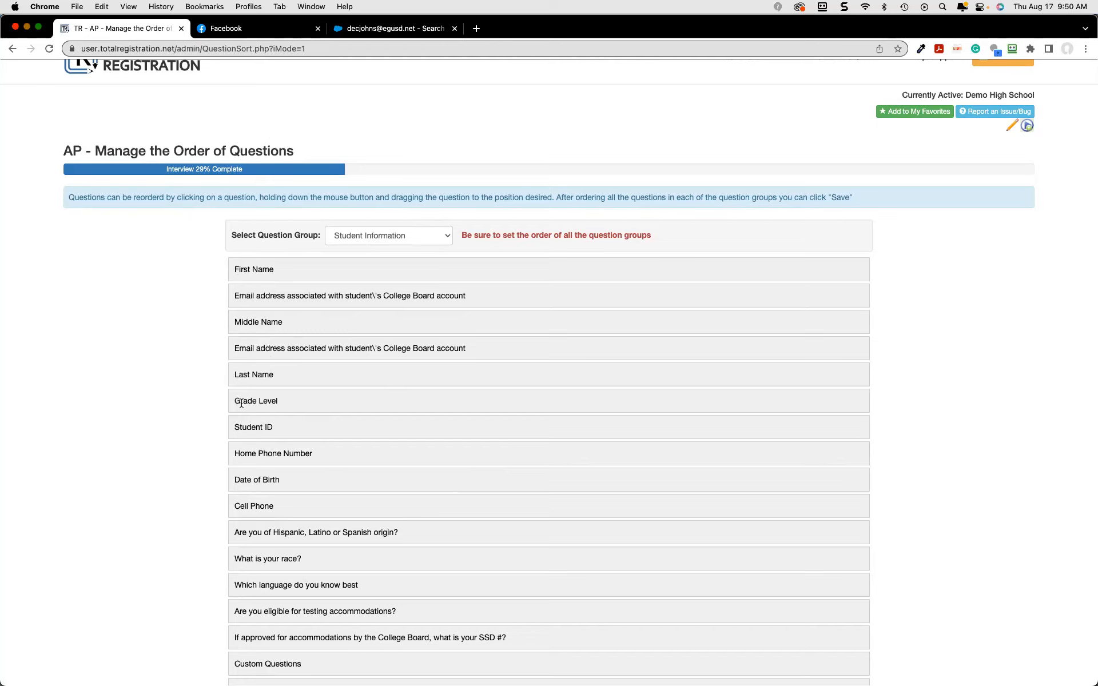
pyautogui.scroll(-1, 262, 407)
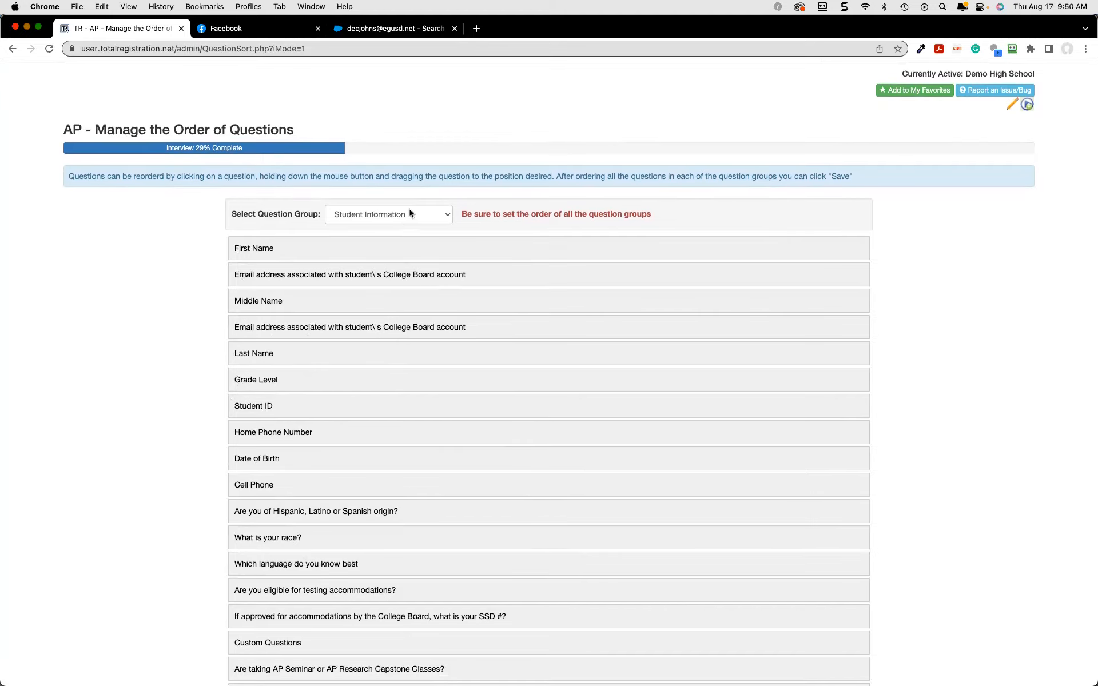
pyautogui.click(410, 213)
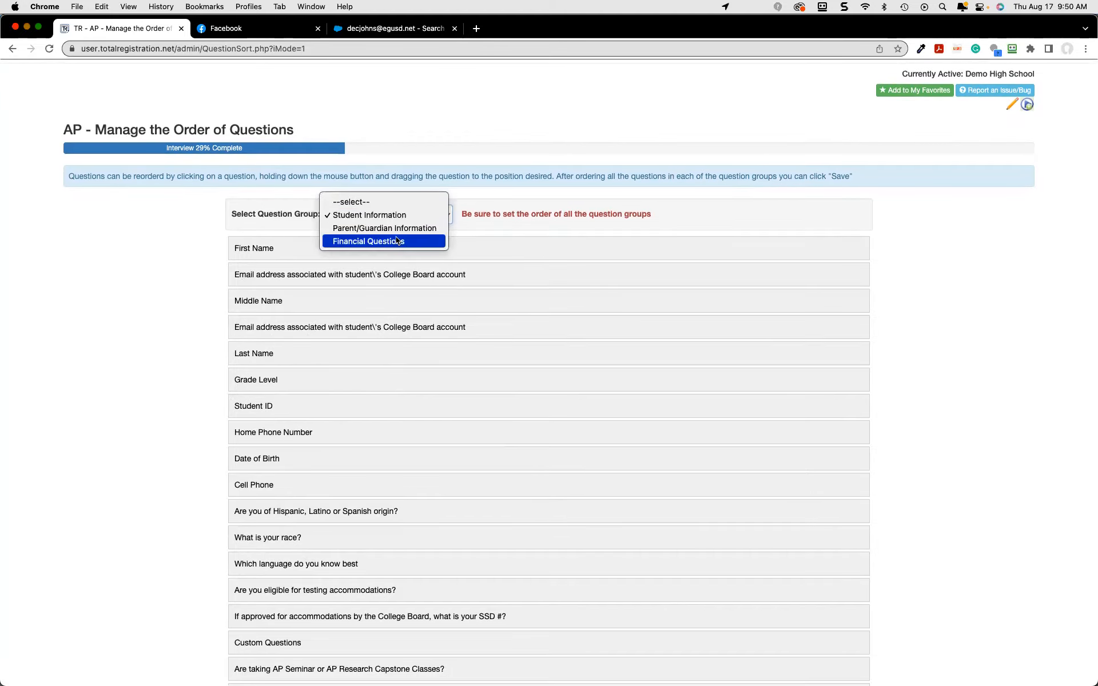
pyautogui.click(399, 229)
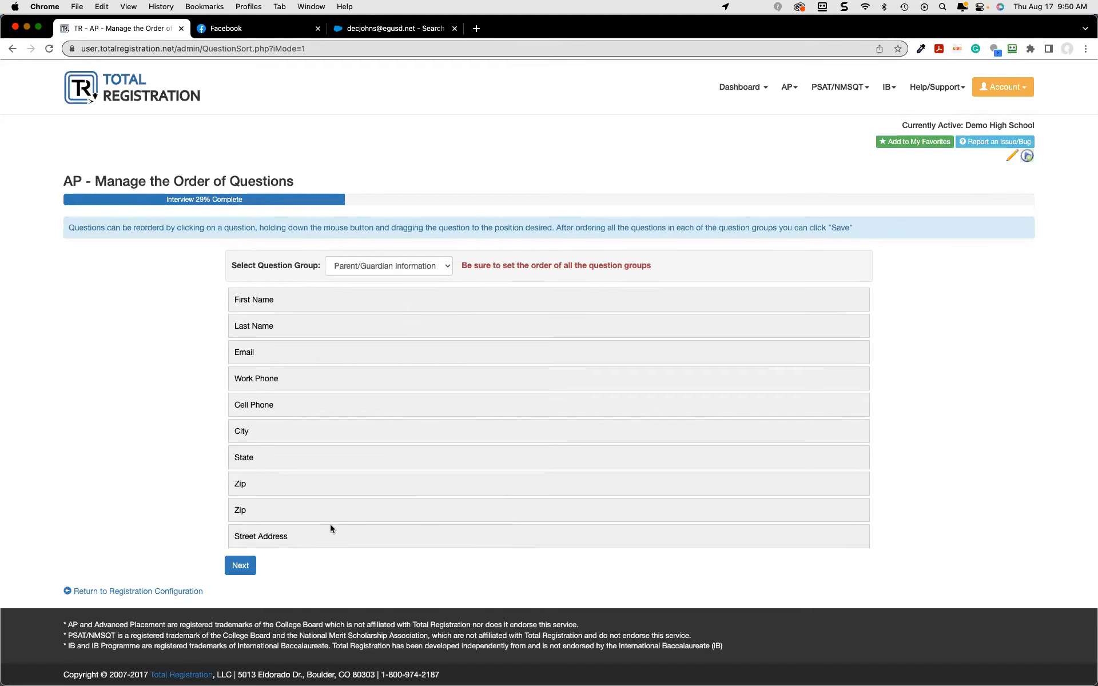
pyautogui.click(428, 264)
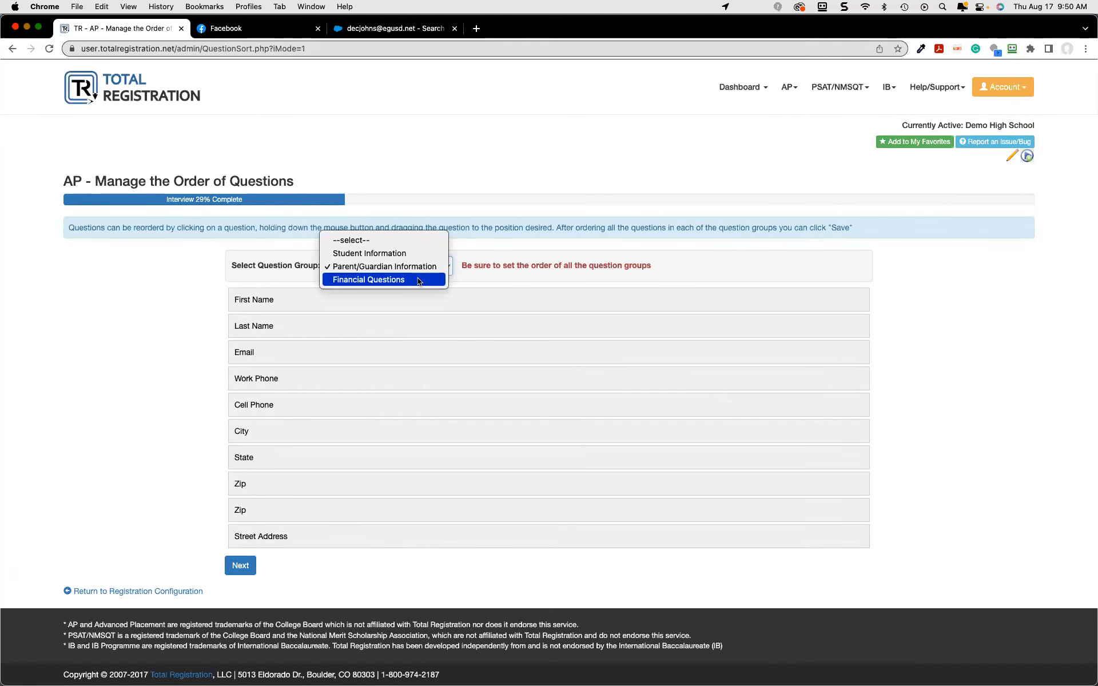
pyautogui.click(417, 279)
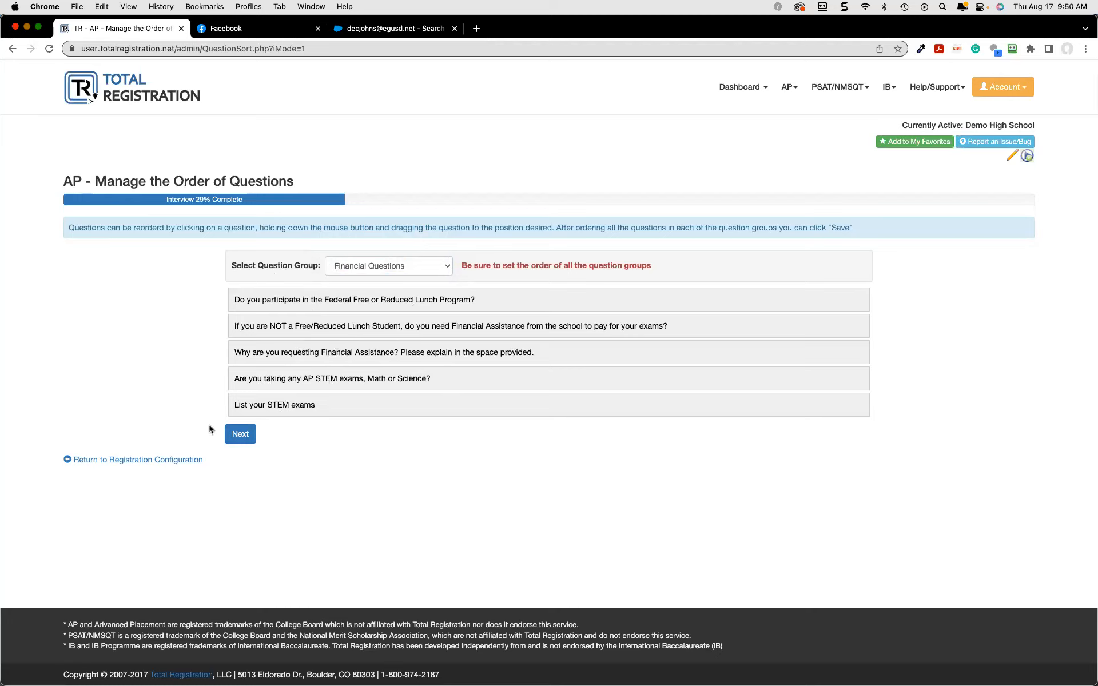
pyautogui.click(241, 435)
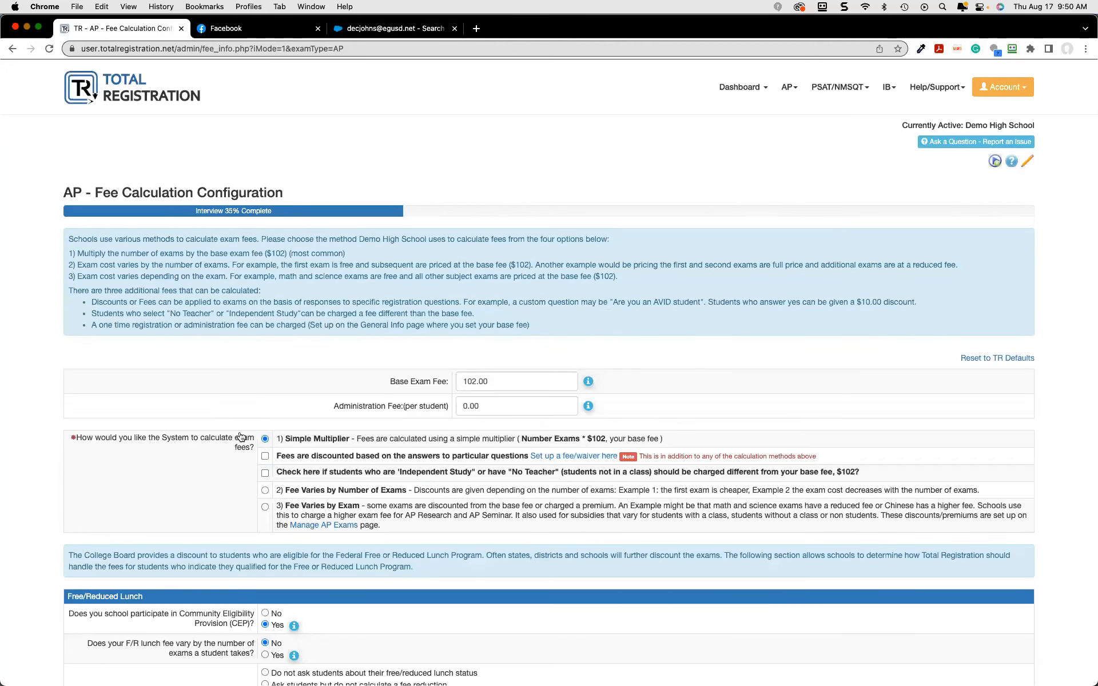
# Examine the base exam fee, fee calculation methods and Free/Reduced Lunch settings, including the reduced exam cost and question text
pyautogui.scroll(-1, 240, 436)
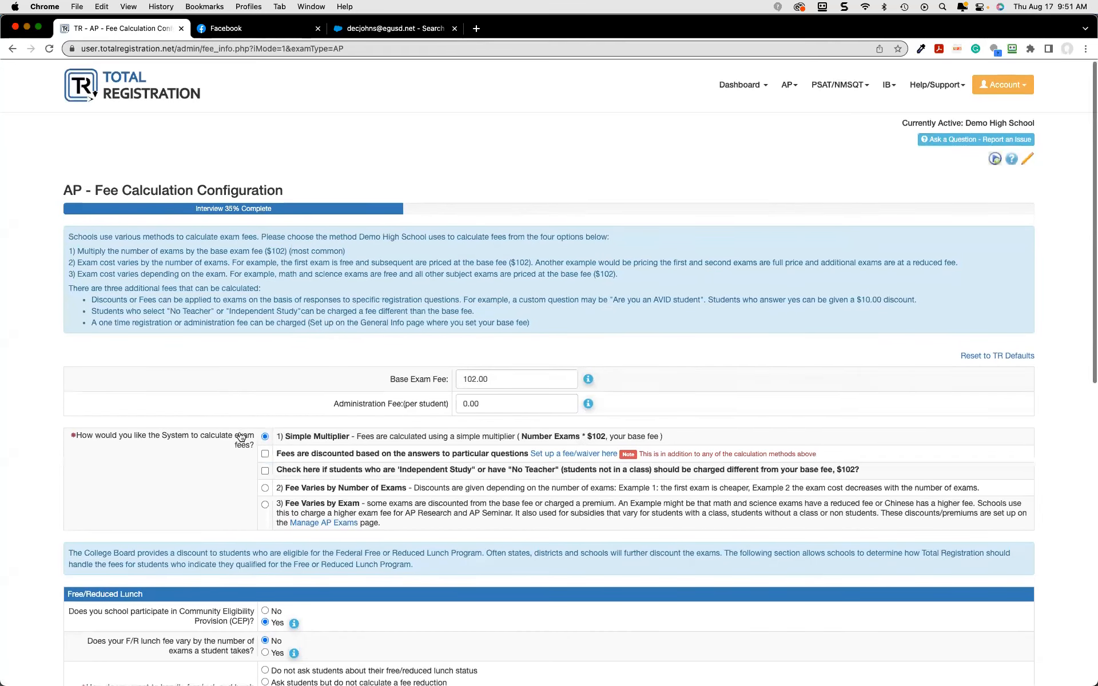
pyautogui.scroll(-2, 241, 436)
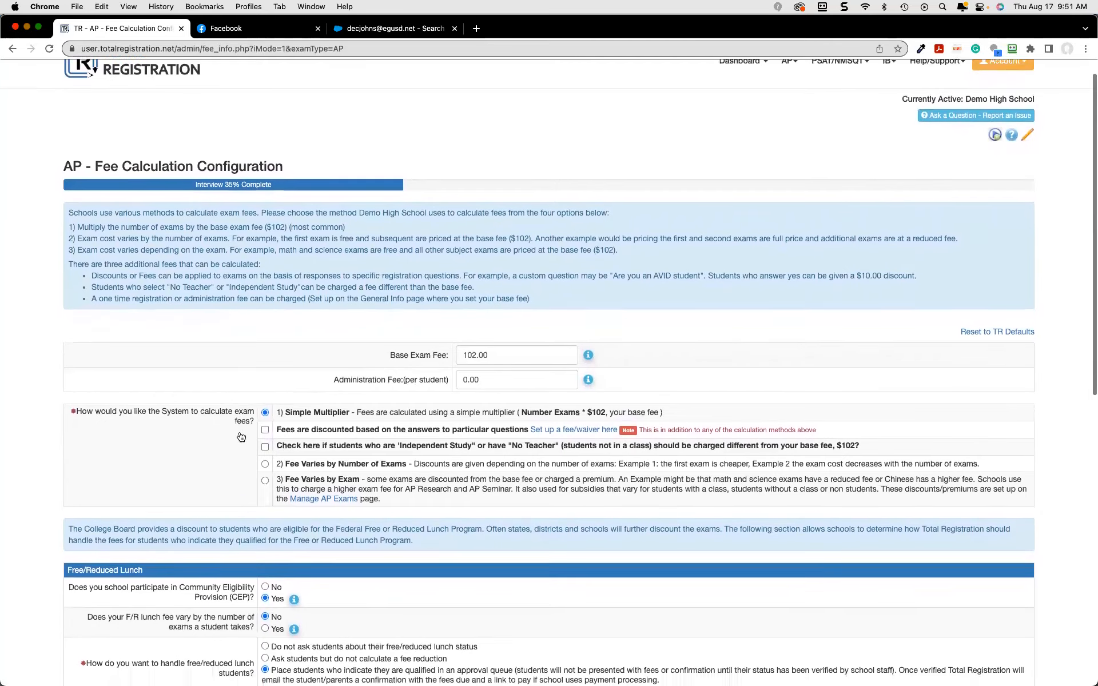
pyautogui.scroll(-1, 241, 436)
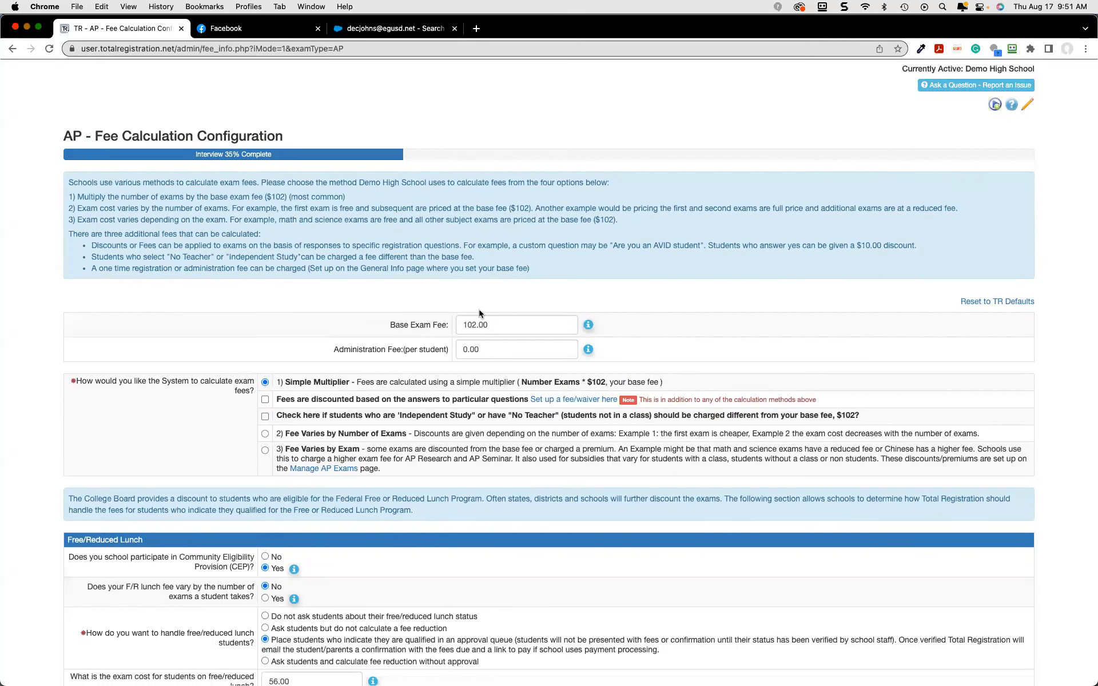
pyautogui.scroll(-1, 337, 589)
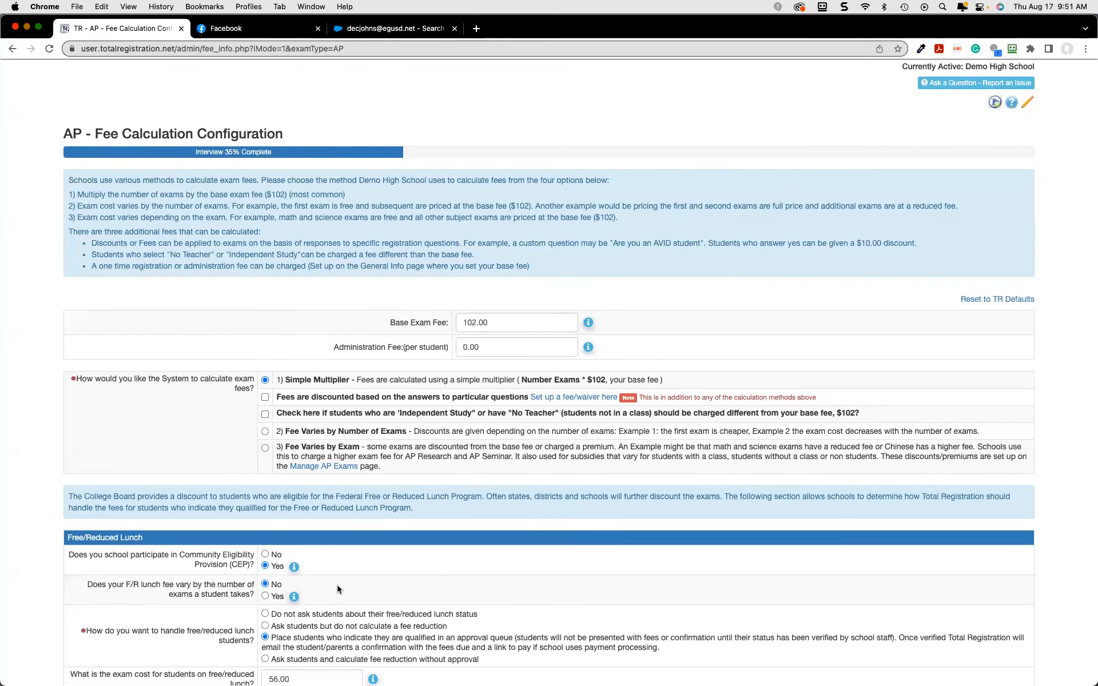
pyautogui.scroll(-2, 337, 589)
pyautogui.scroll(-5, 338, 589)
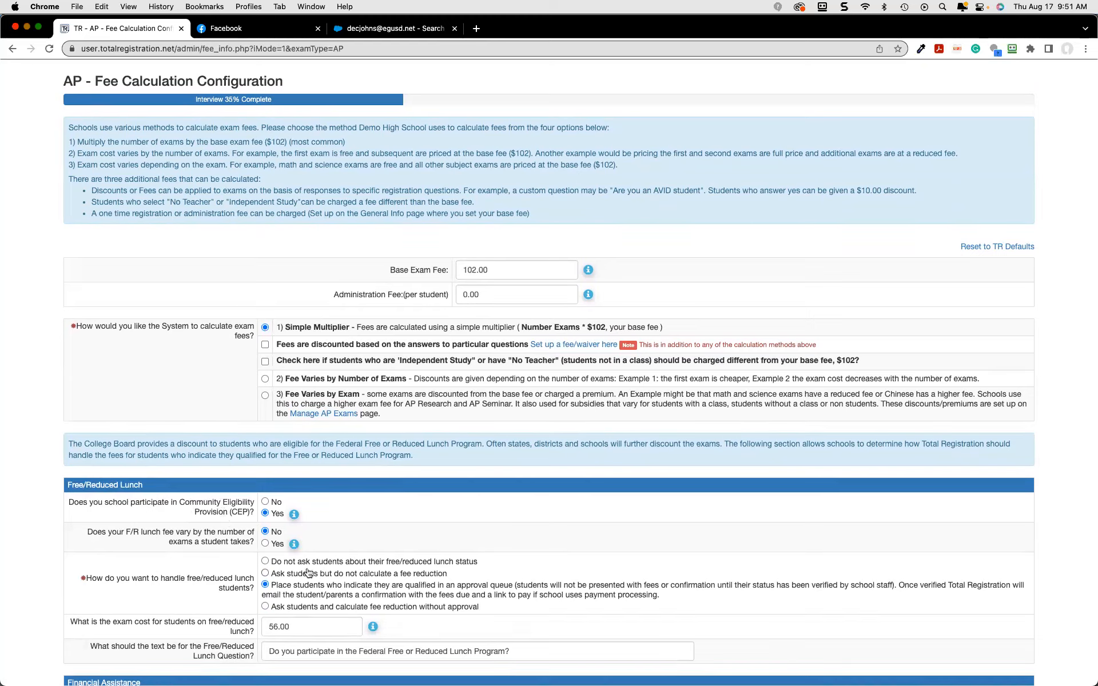
pyautogui.scroll(-1, 280, 606)
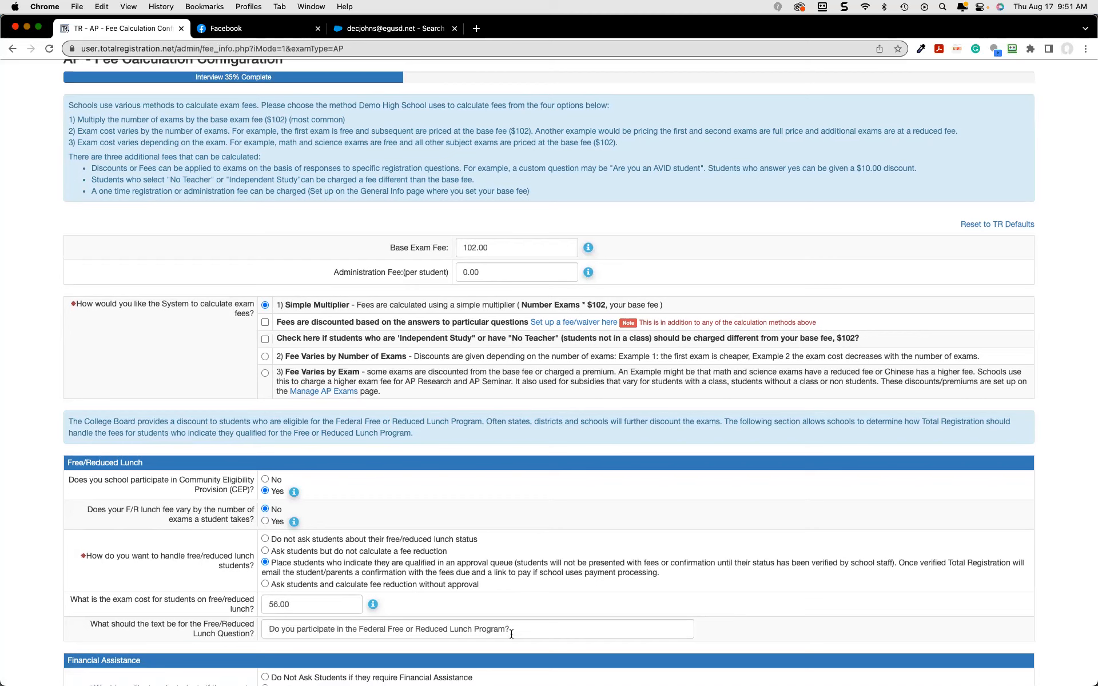
pyautogui.click(264, 628)
pyautogui.press('super+a')
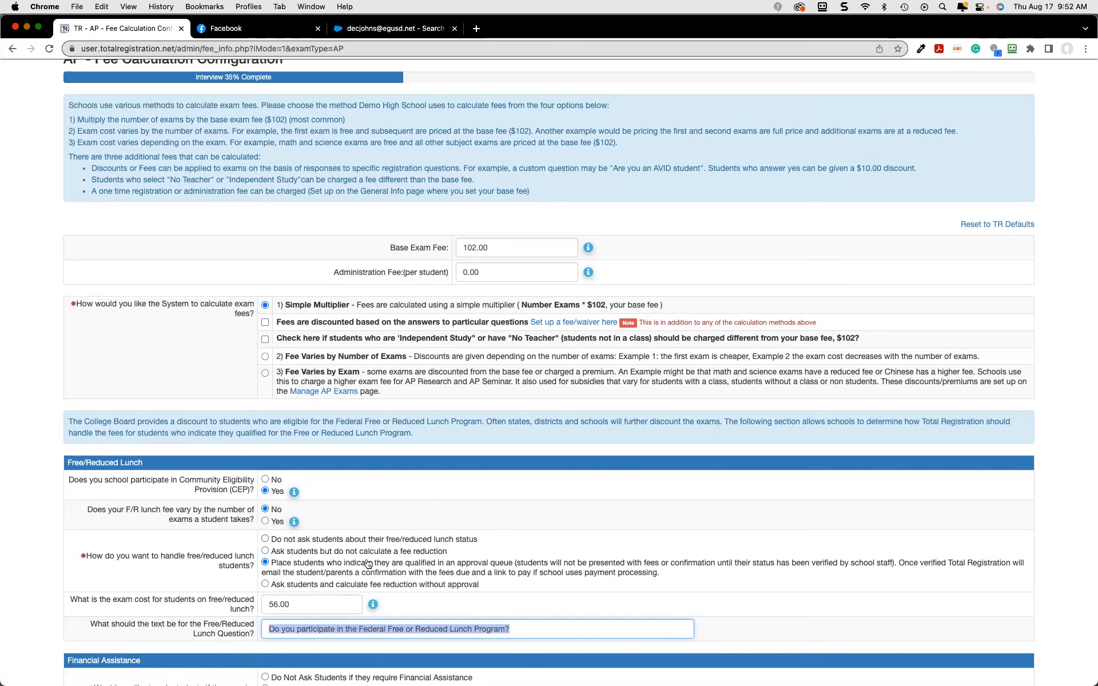
pyautogui.click(113, 639)
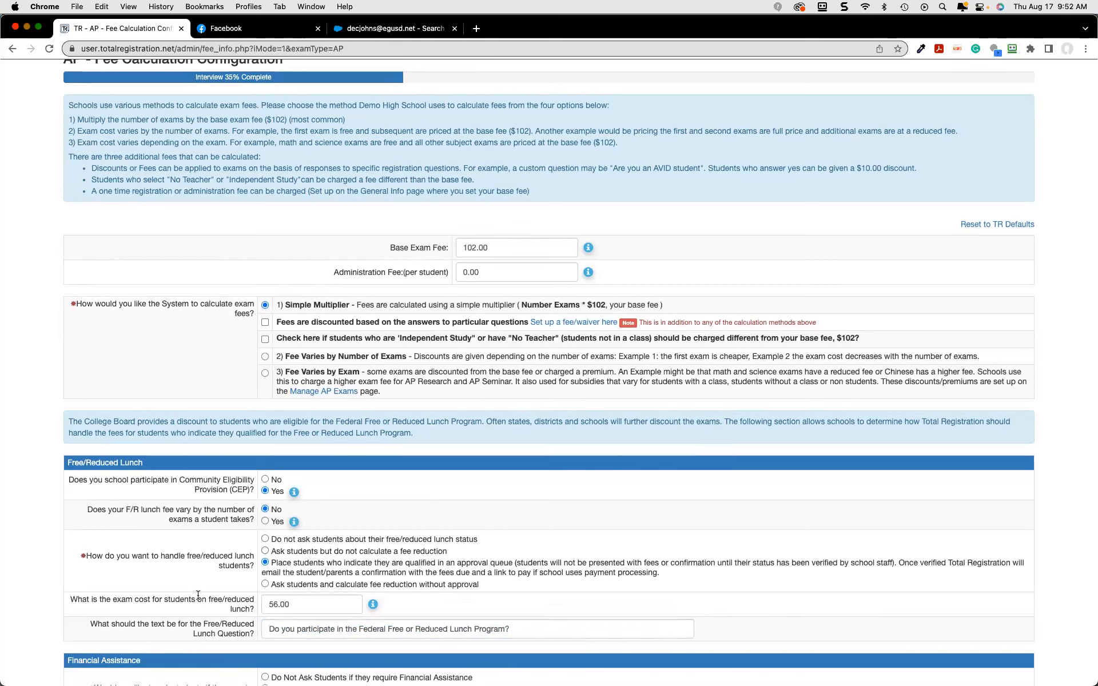
pyautogui.doubleClick(270, 606)
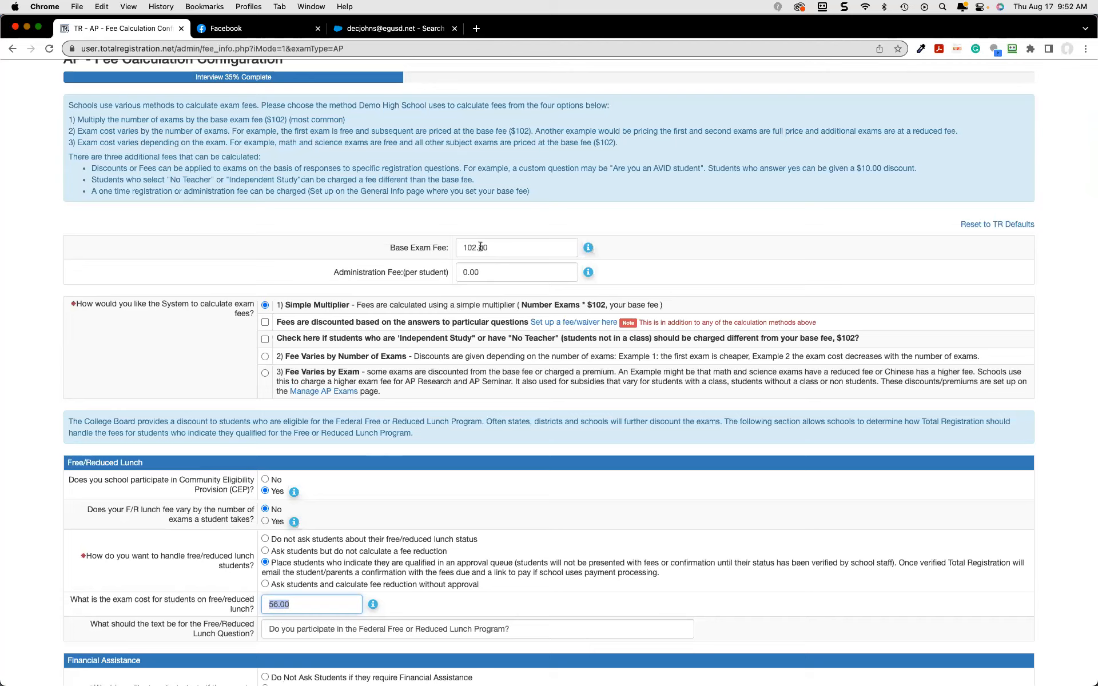
pyautogui.scroll(1, 258, 447)
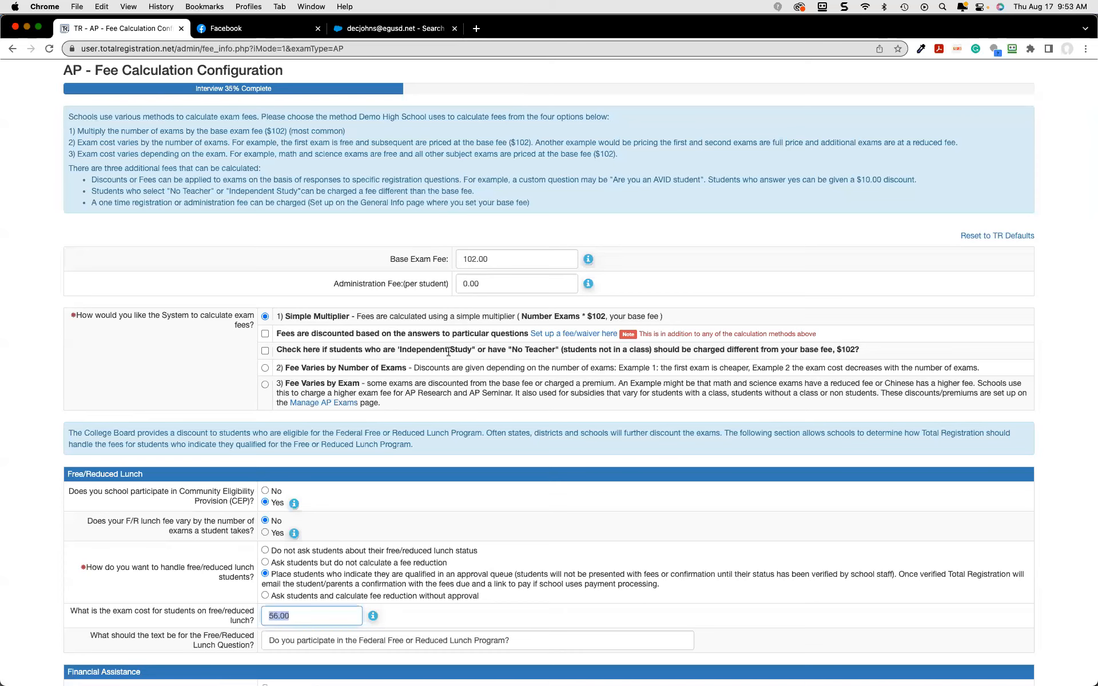
# Preview the discount table for Fee Varies by Number of Exams, and restore Simple Multiplier as the calculation method
pyautogui.click(265, 368)
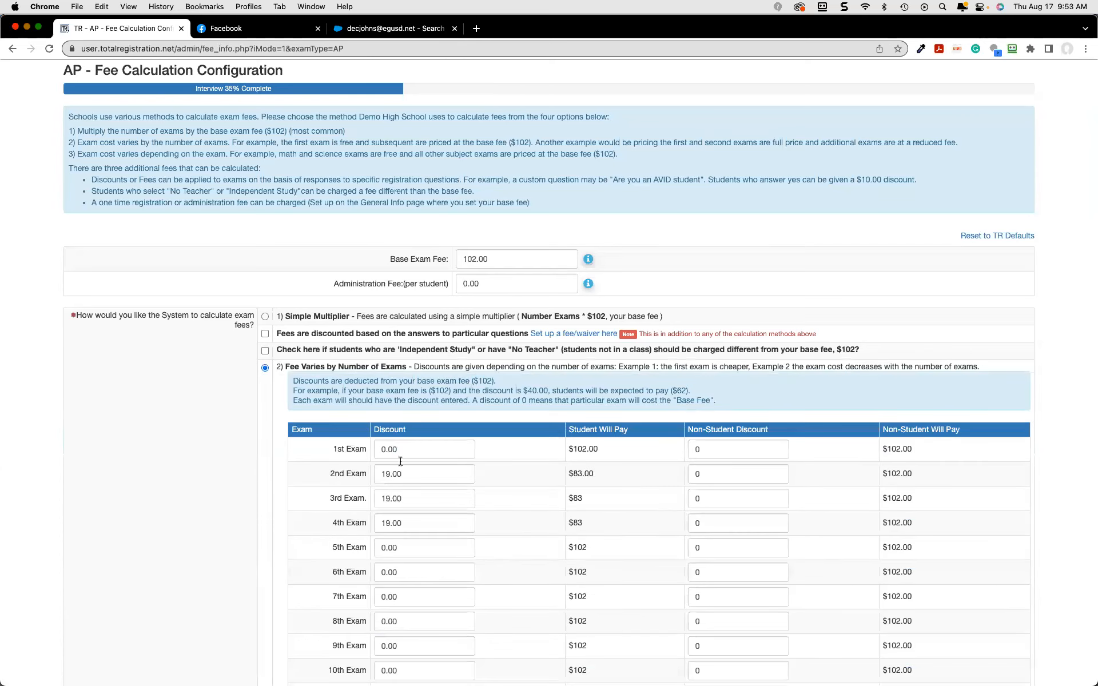
pyautogui.scroll(-6, 362, 527)
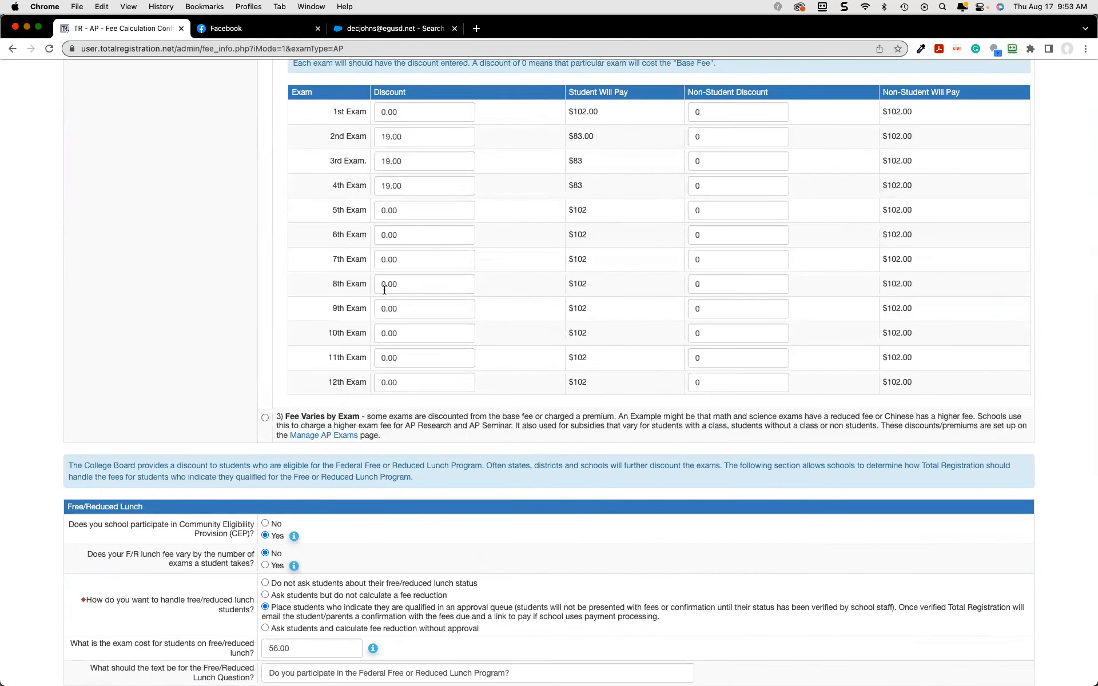
pyautogui.scroll(2, 410, 228)
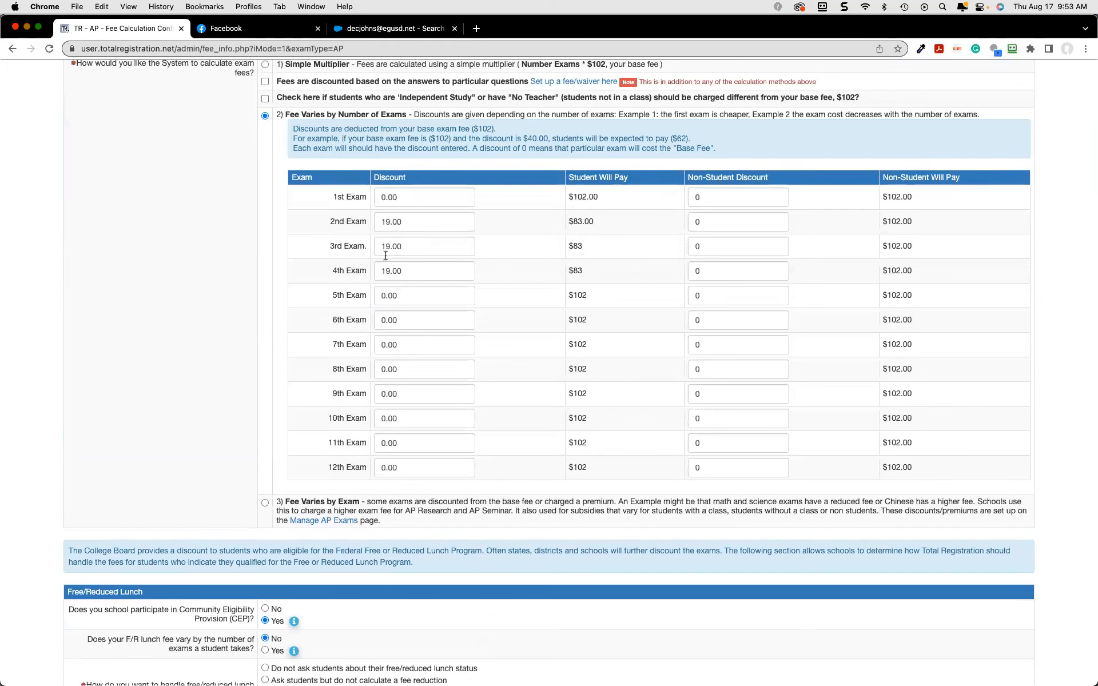
pyautogui.scroll(2, 363, 221)
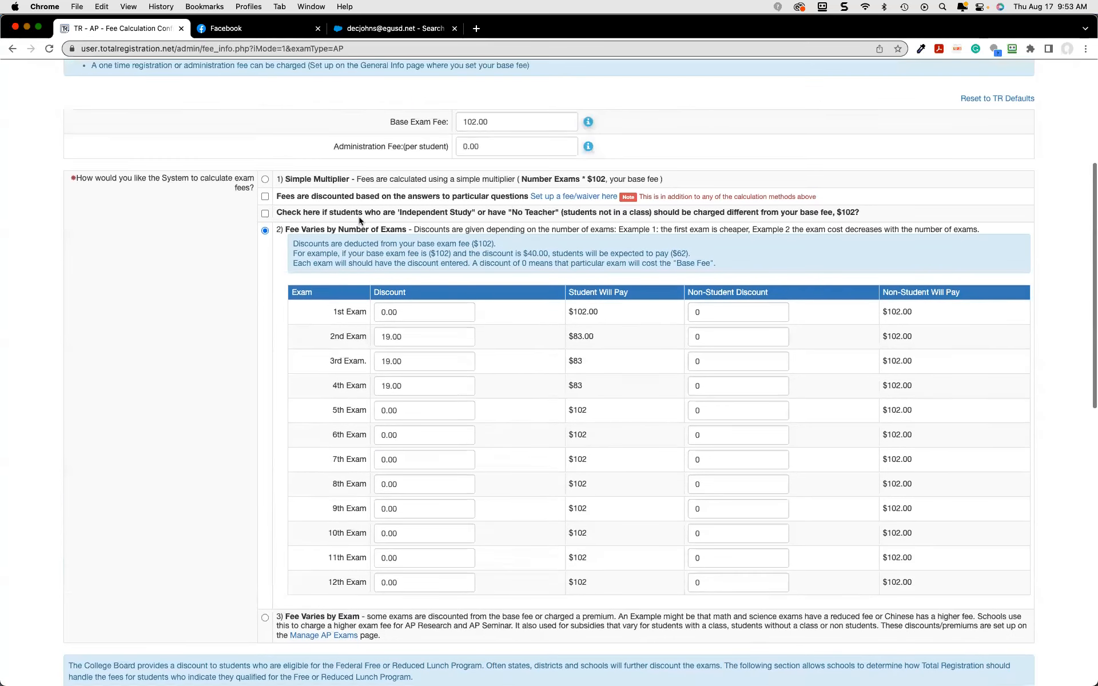
pyautogui.click(266, 181)
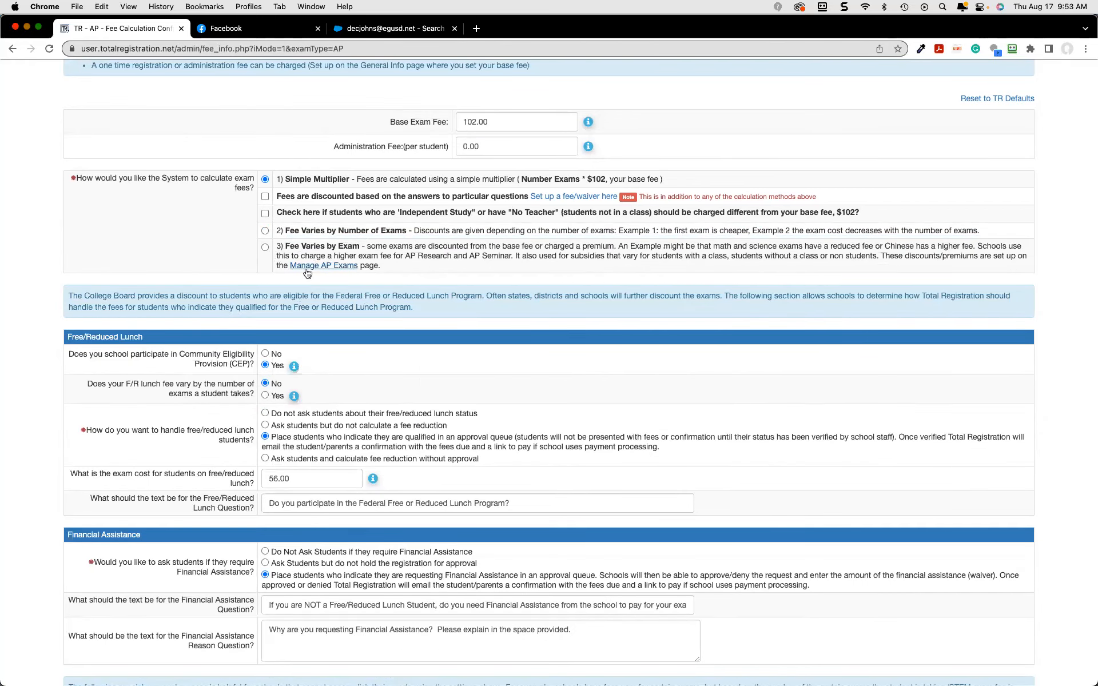
# Examine the Fee Varies by Exam method and the option to discount fees based on answers to particular questions
pyautogui.click(265, 247)
pyautogui.moveTo(274, 197); pyautogui.dragTo(479, 201)
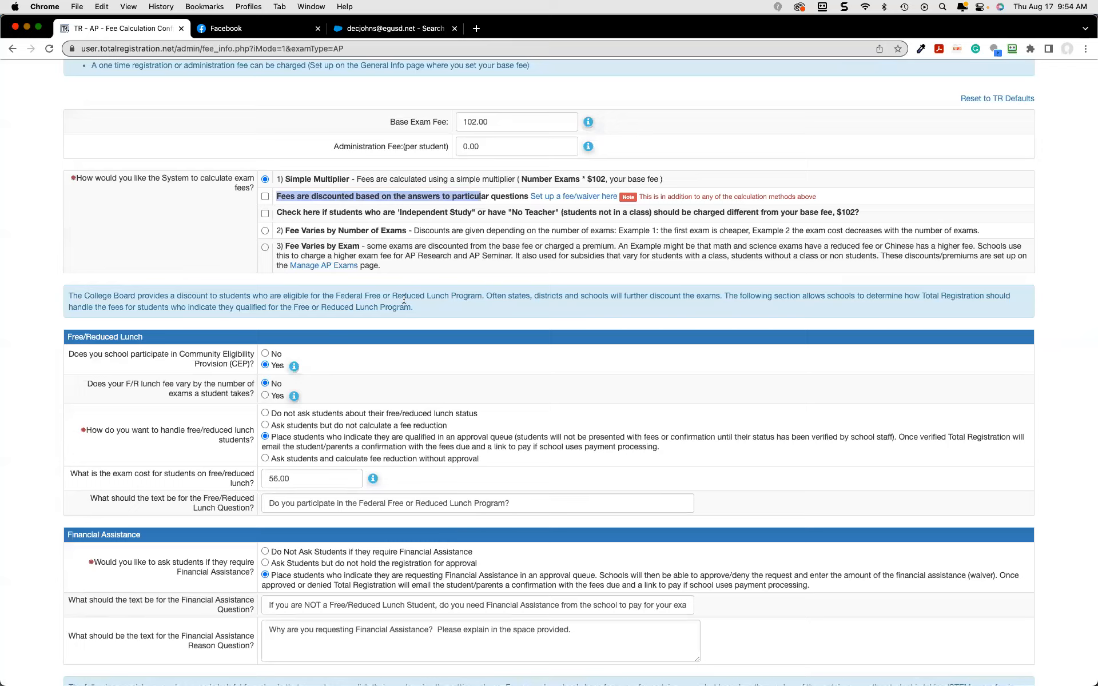
pyautogui.click(205, 234)
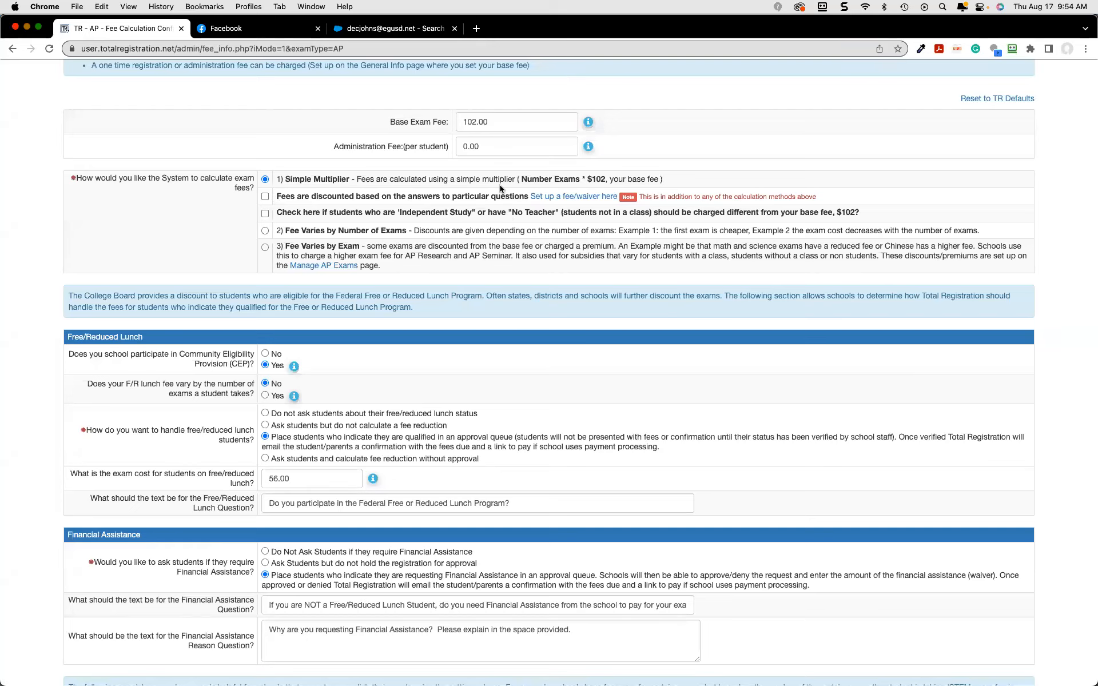
# Try a separate fee of 120 for Independent Study/No Teacher students, and turn that option back off
pyautogui.click(266, 214)
pyautogui.doubleClick(517, 236)
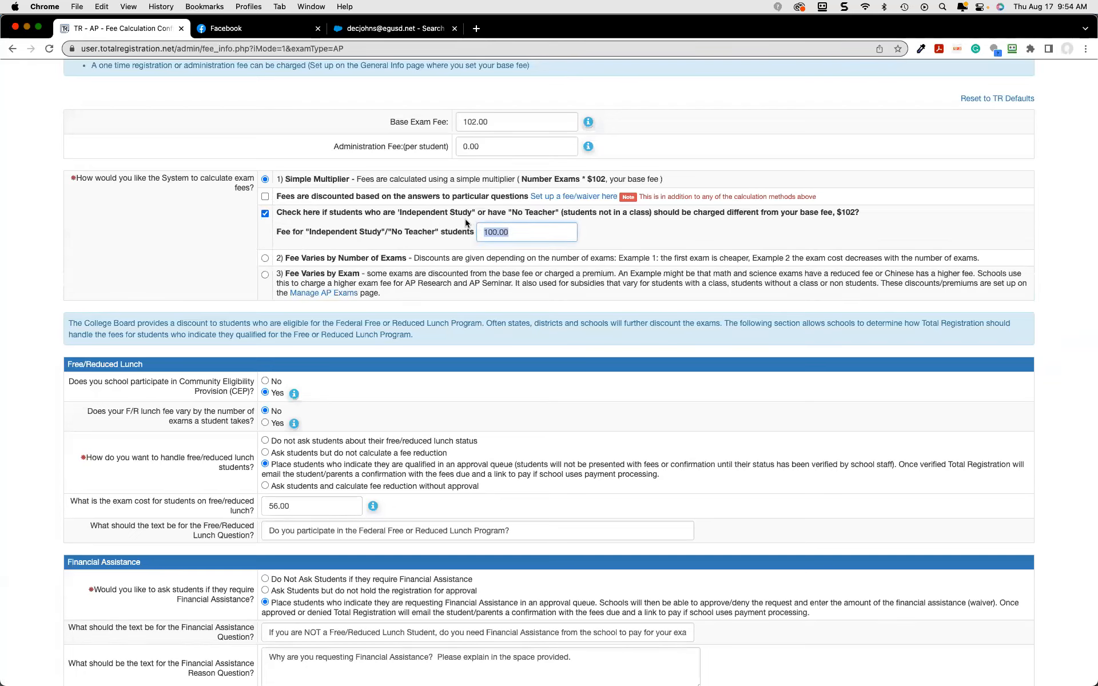
pyautogui.write('120')
pyautogui.click(264, 214)
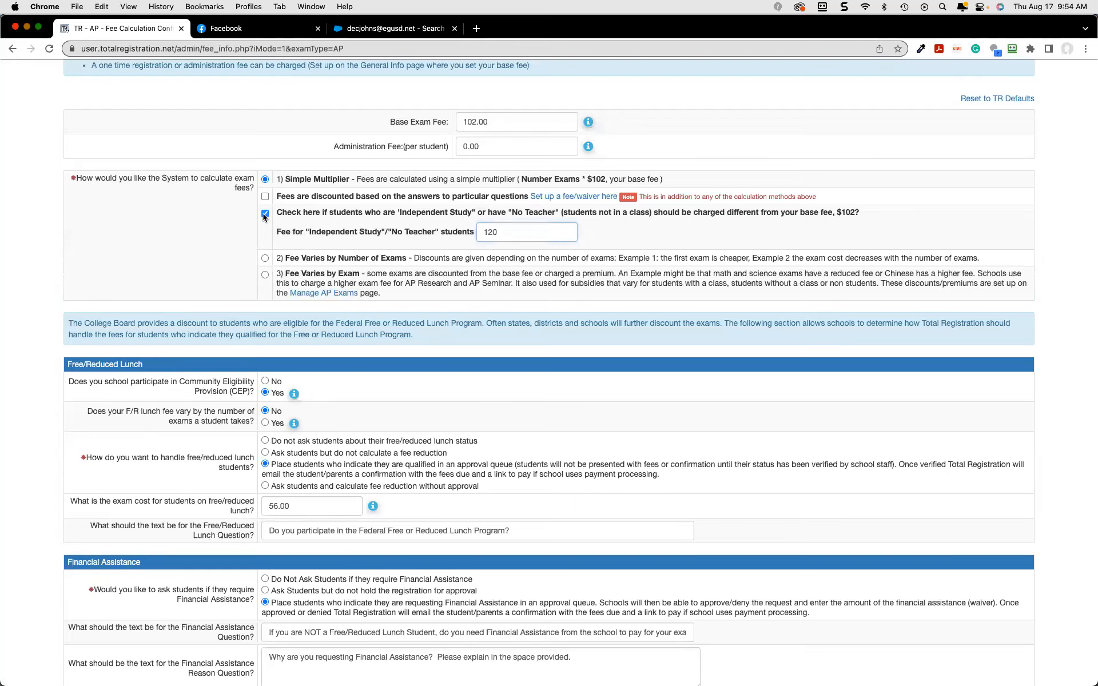
# Review the Free/Reduced Lunch, Financial Assistance and Special Waiver settings, and advance the interview to the late fee configuration
pyautogui.scroll(-4, 319, 255)
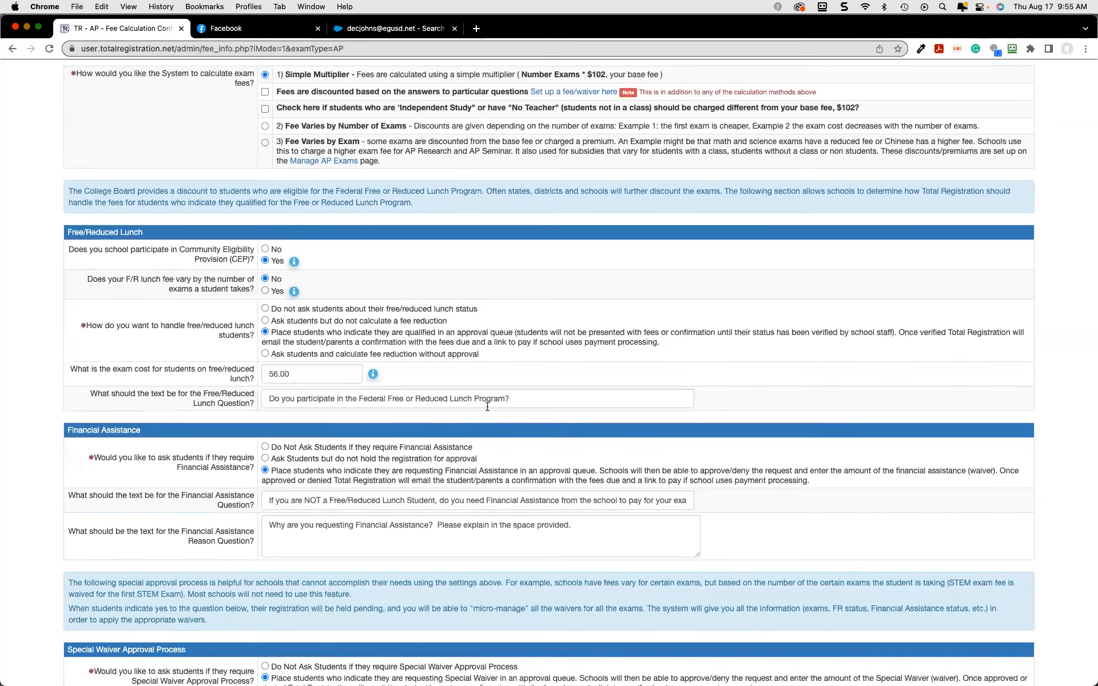
pyautogui.scroll(-1, 487, 406)
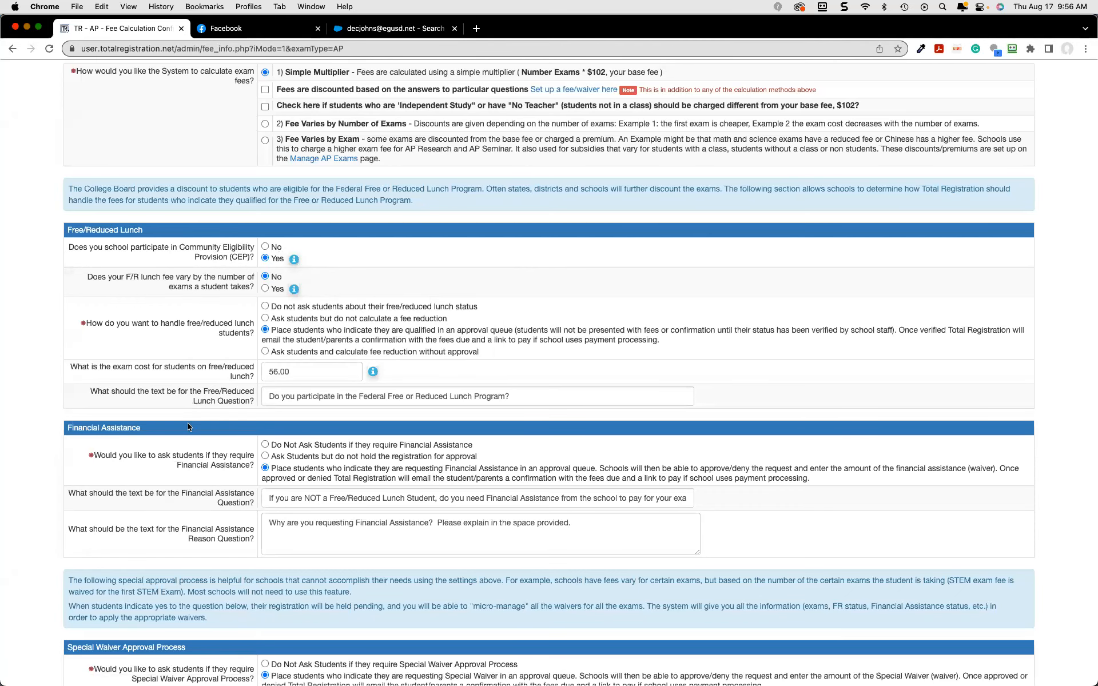
pyautogui.scroll(-1, 187, 423)
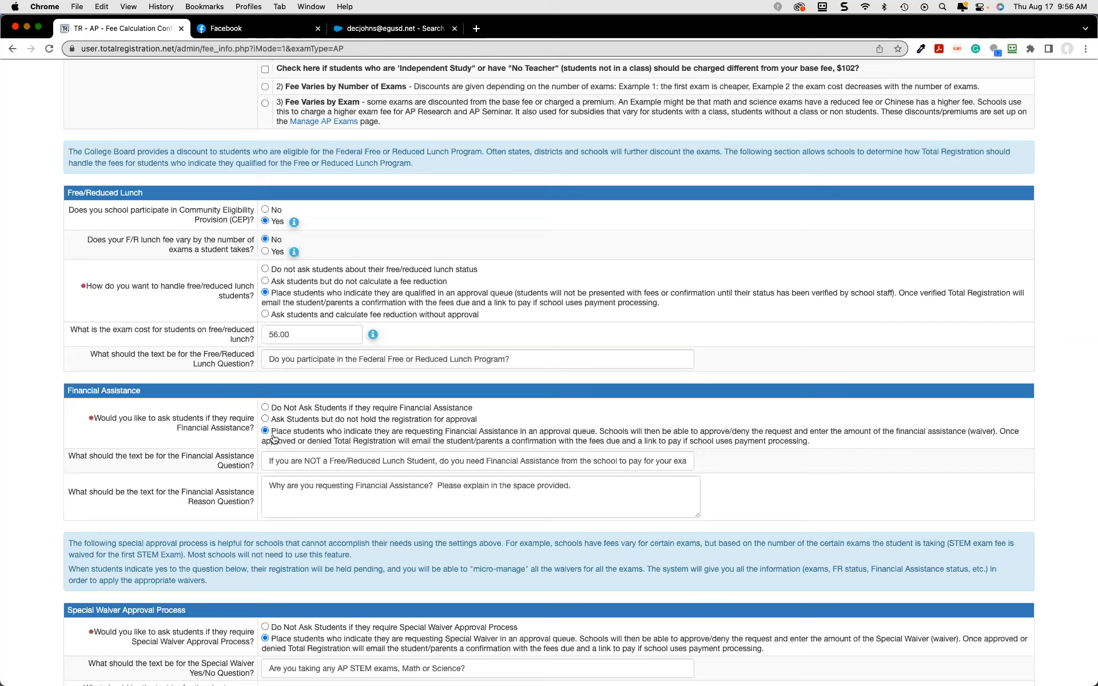
pyautogui.scroll(-5, 273, 438)
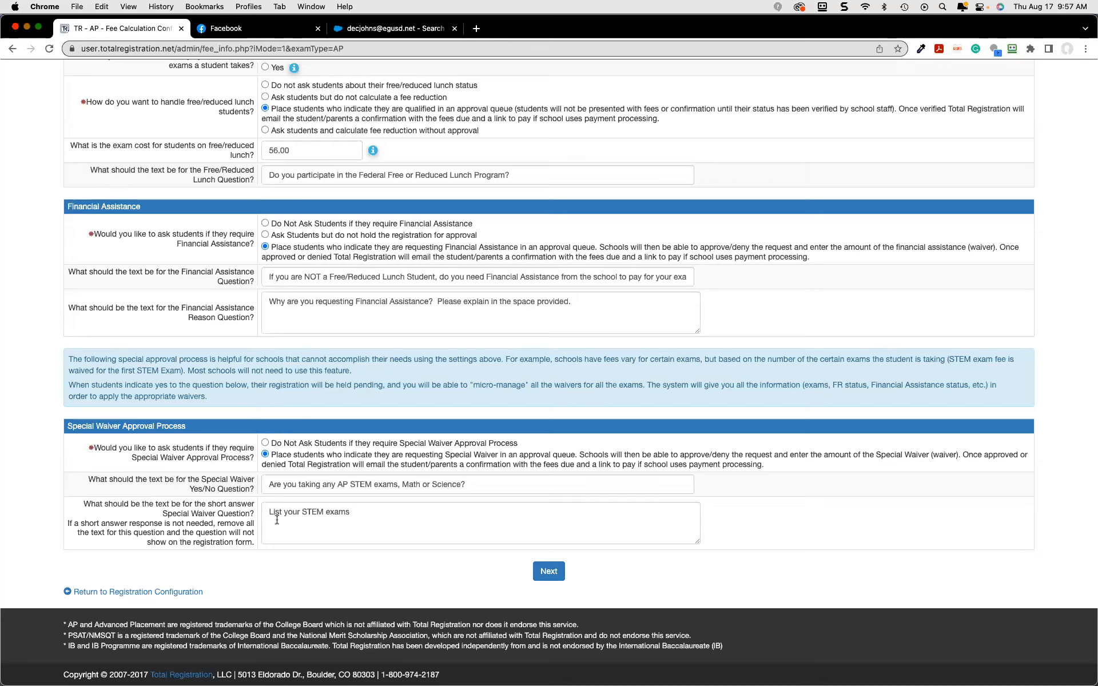
pyautogui.click(548, 575)
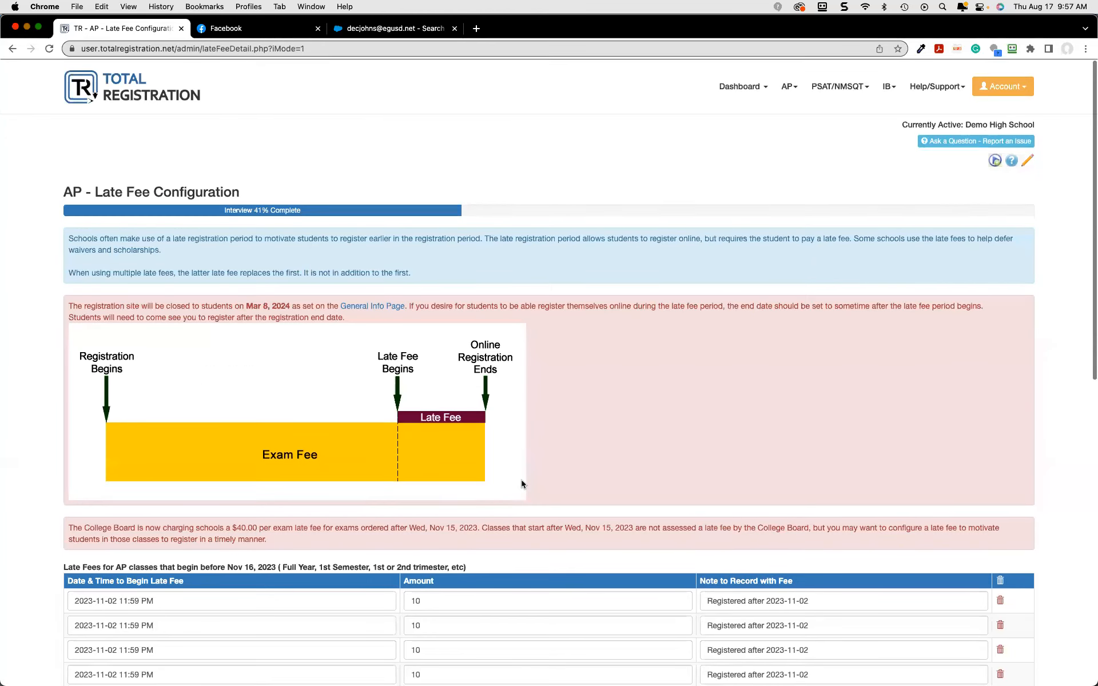
# Delete the duplicate late fees for classes beginning before Nov 16, 2023, keeping one 10 fee for 2023-11-02 and one 42 fee for 2023-11-09
pyautogui.scroll(-2, 522, 483)
pyautogui.scroll(-4, 522, 483)
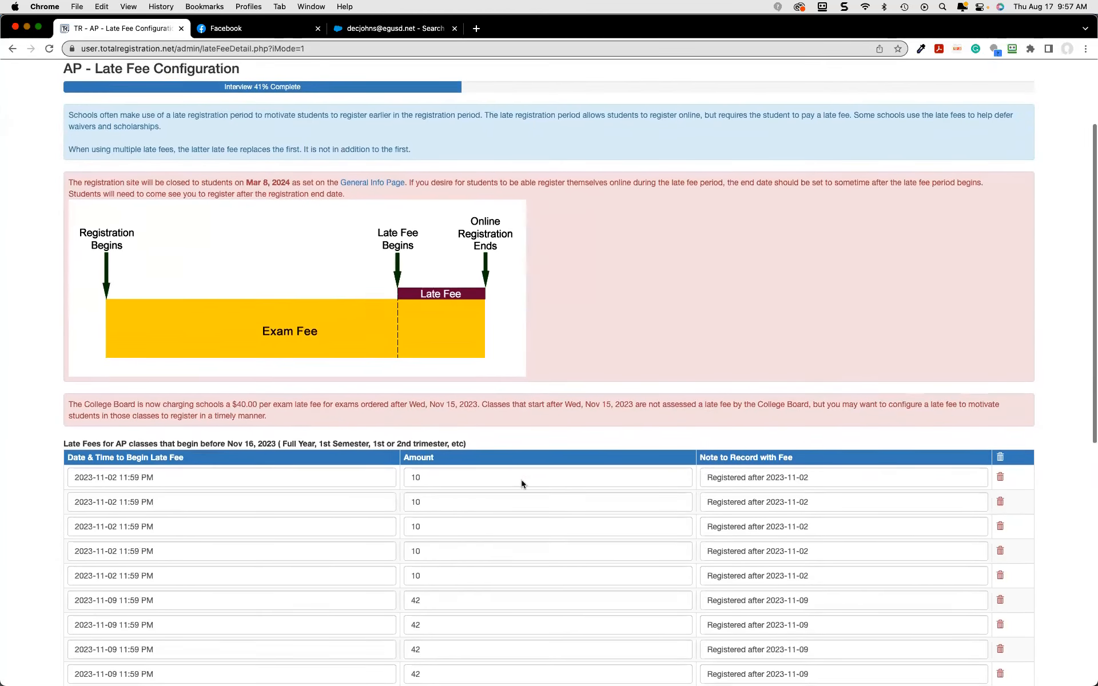
pyautogui.scroll(-6, 521, 483)
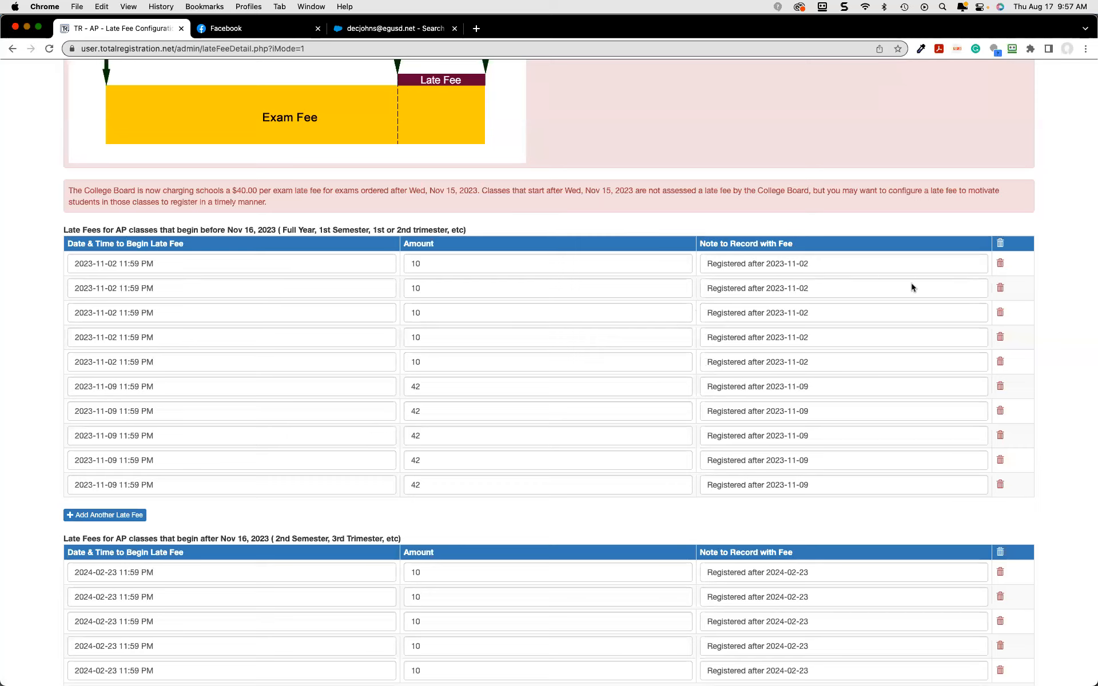
pyautogui.click(998, 291)
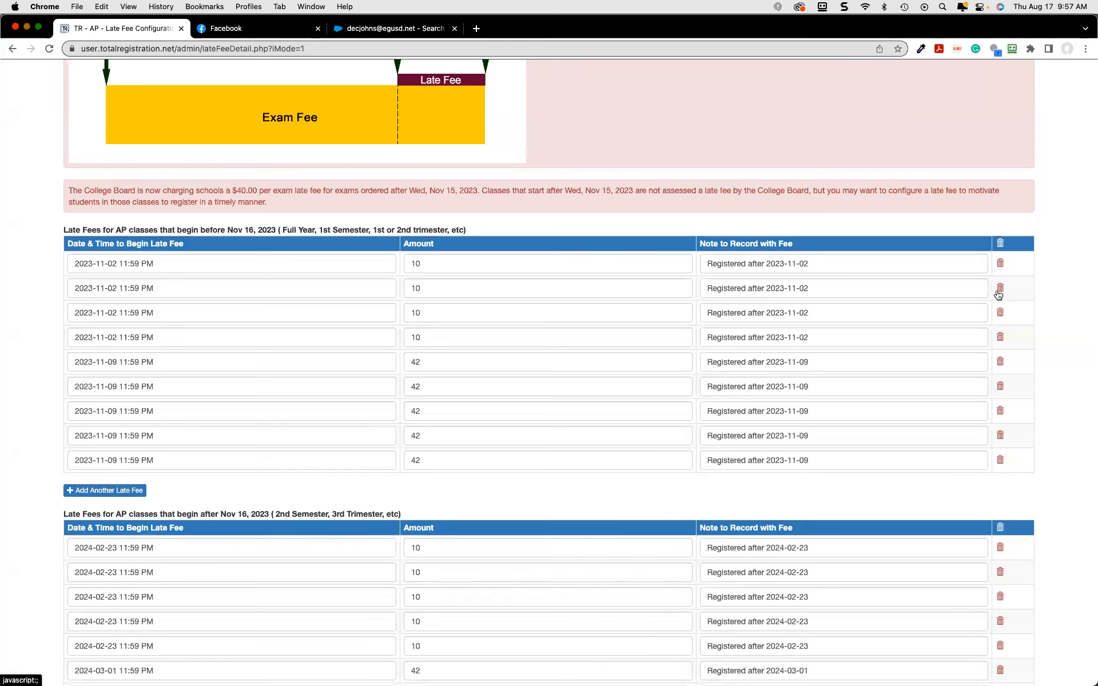
pyautogui.click(998, 290)
pyautogui.click(998, 291)
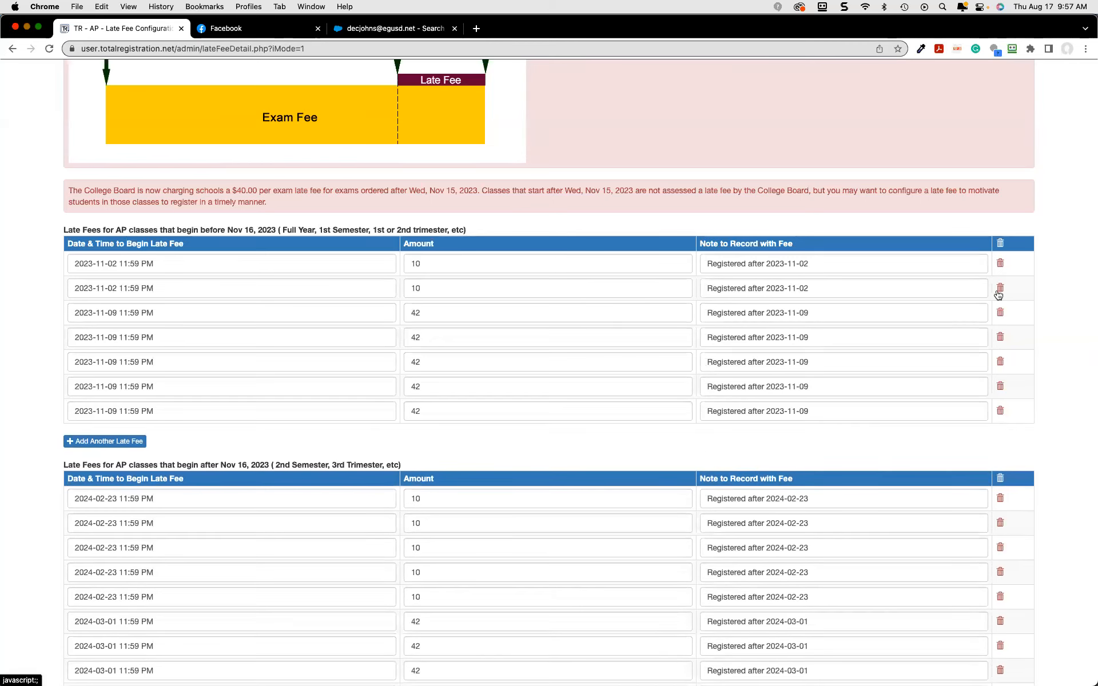
pyautogui.click(998, 292)
pyautogui.click(998, 314)
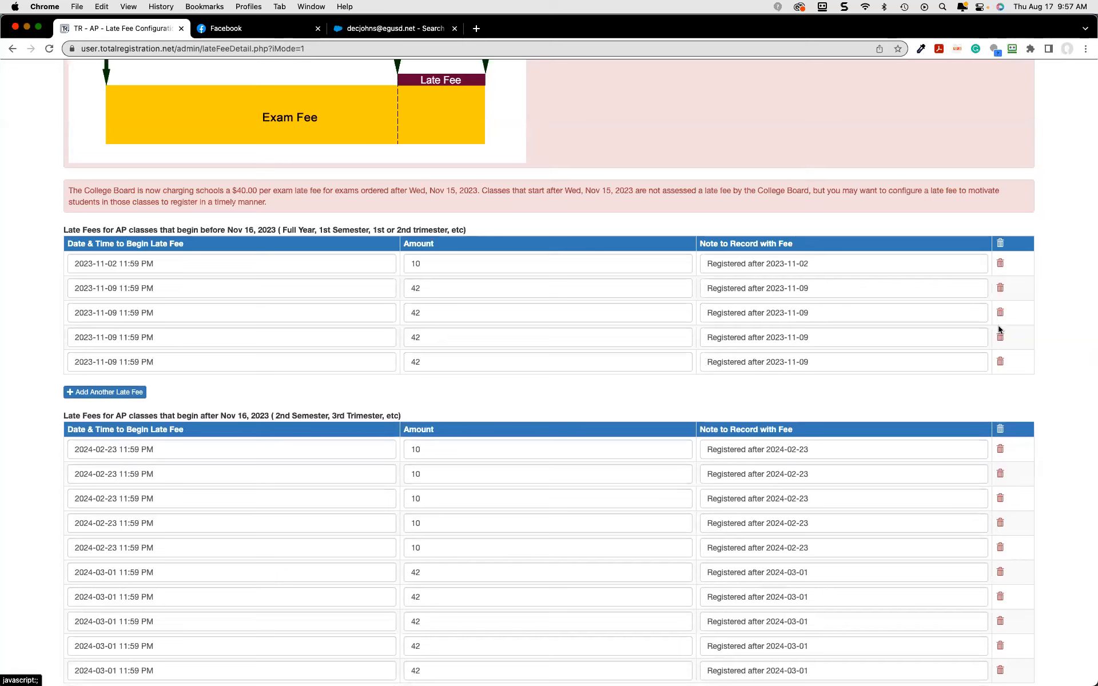
pyautogui.click(999, 314)
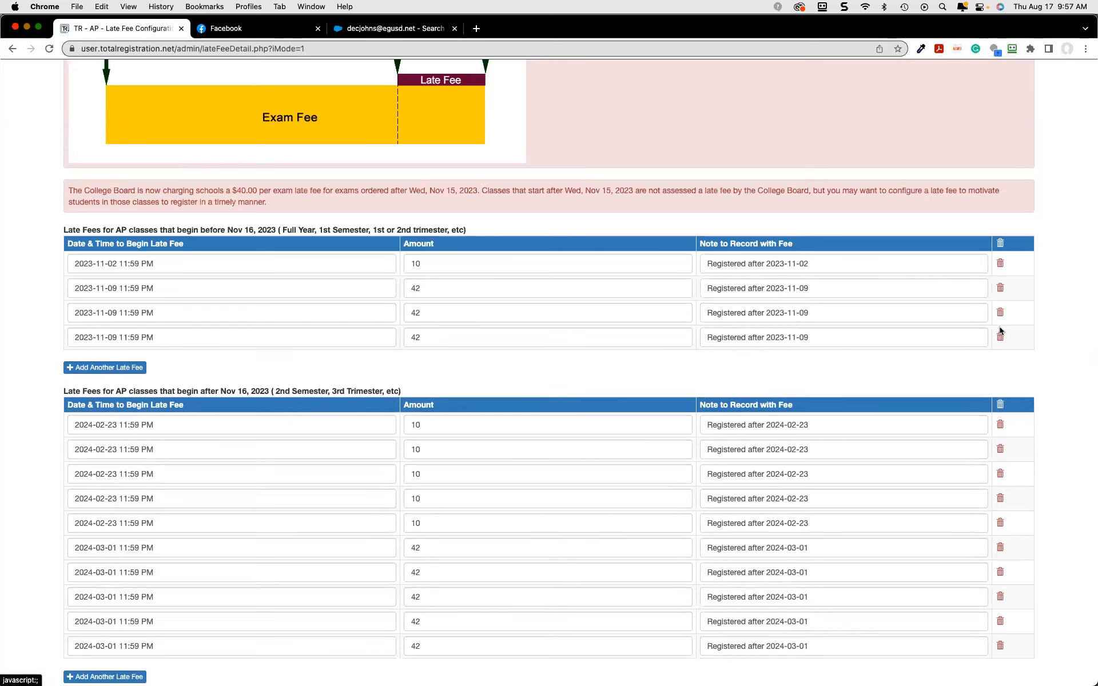
pyautogui.click(999, 315)
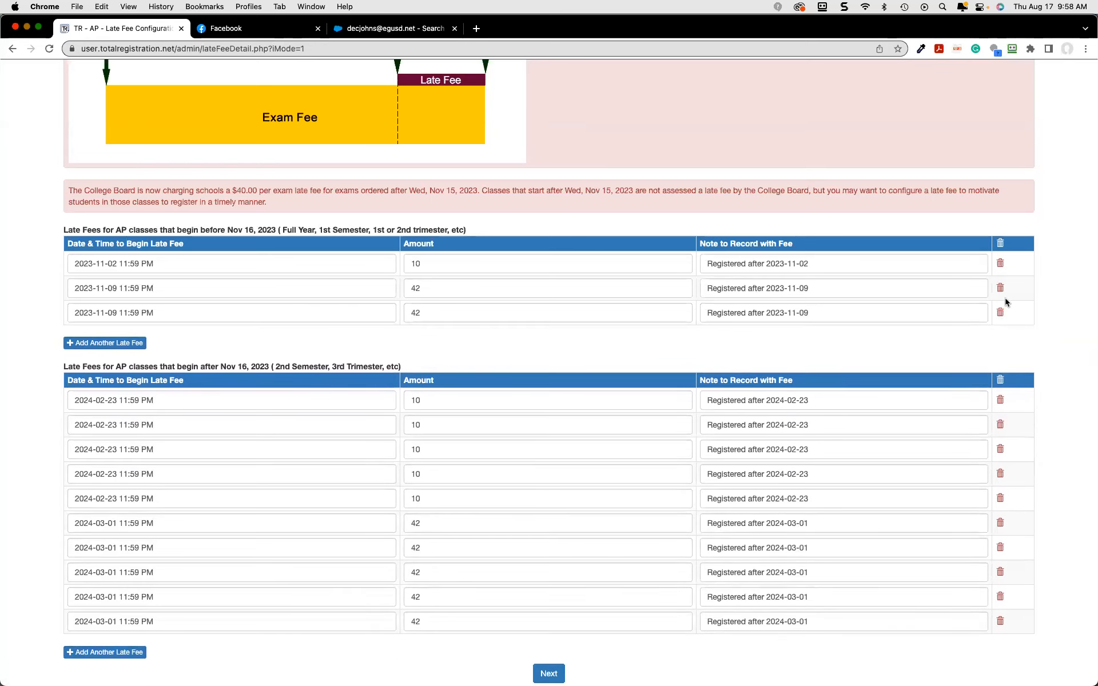
pyautogui.click(1000, 313)
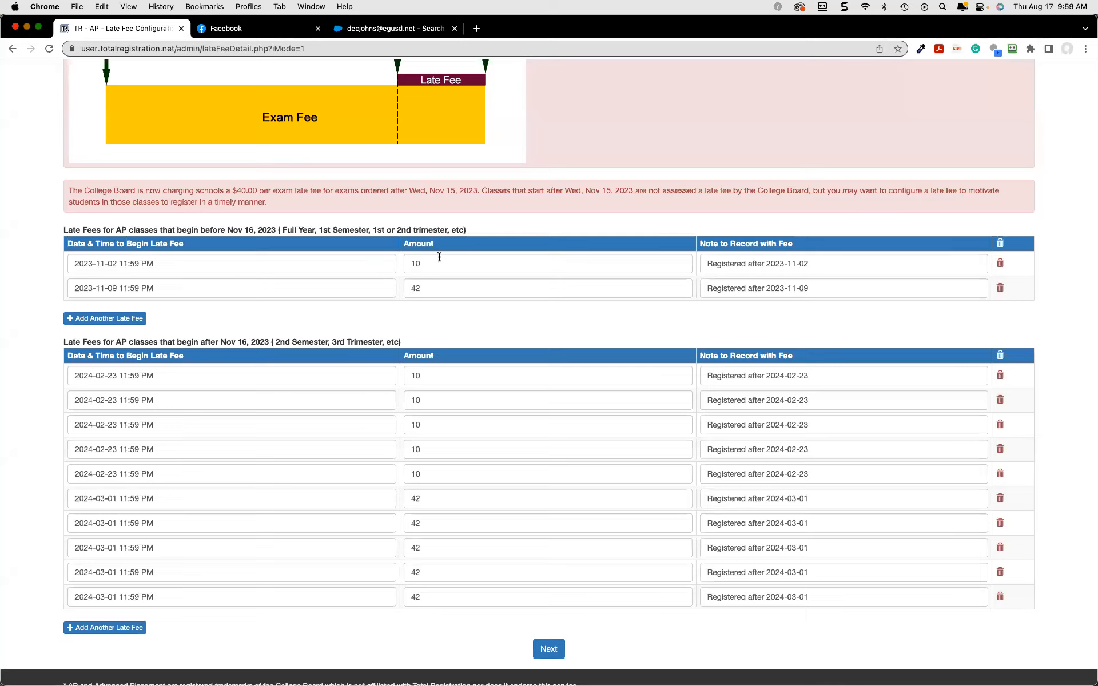
# Delete the duplicate late fees for classes beginning after Nov 16, 2023, keeping one 10 fee for 2024-02-23 and one 42 fee for 2024-03-01
pyautogui.moveTo(424, 264); pyautogui.dragTo(409, 263)
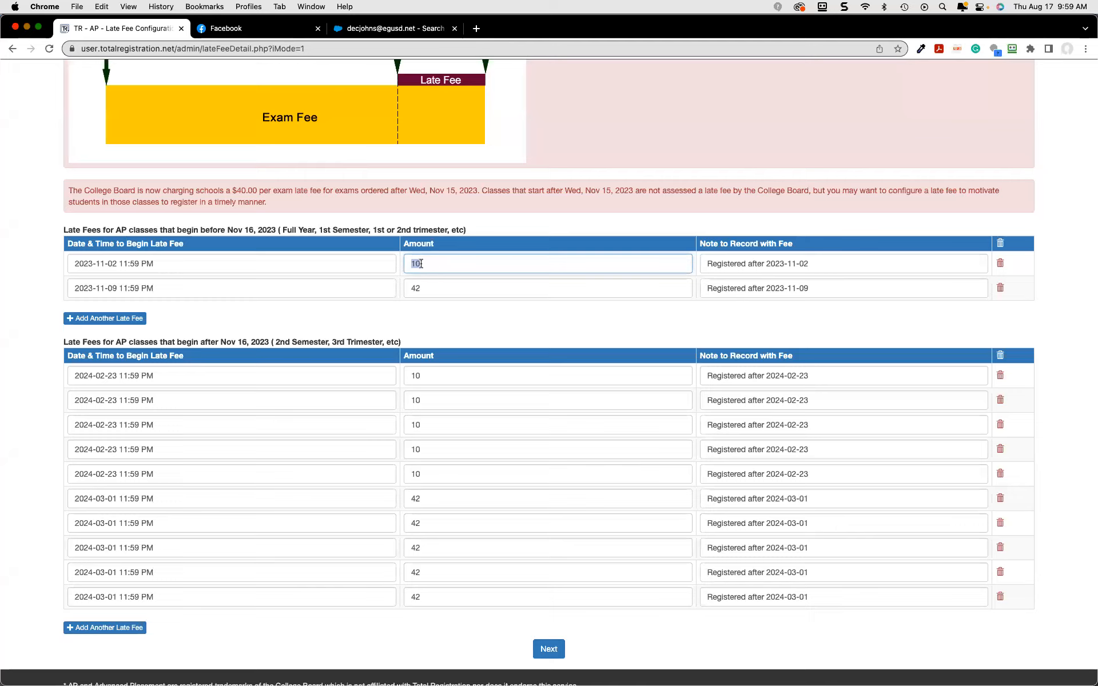
pyautogui.click(442, 265)
pyautogui.click(999, 401)
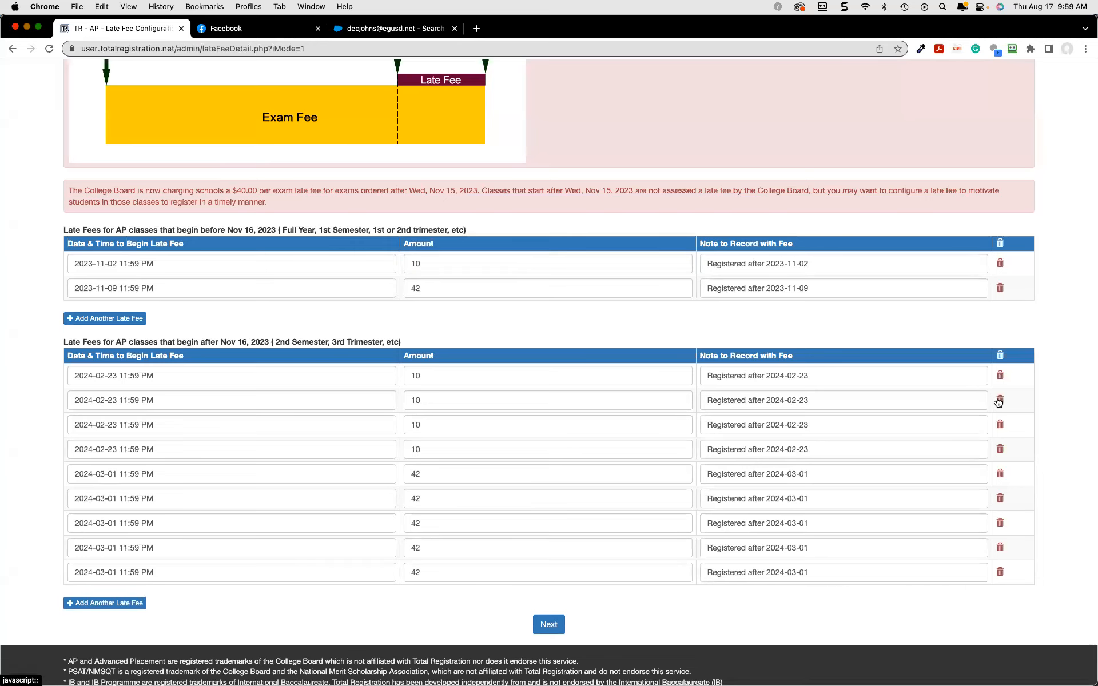
pyautogui.click(999, 406)
pyautogui.click(999, 401)
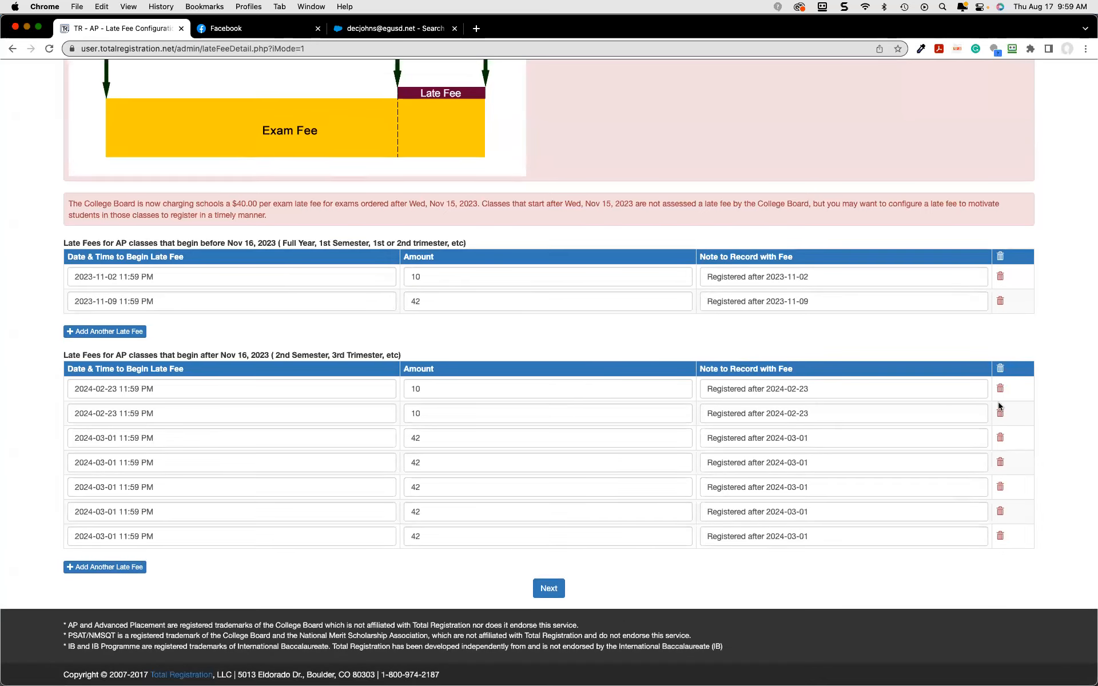
pyautogui.click(1000, 412)
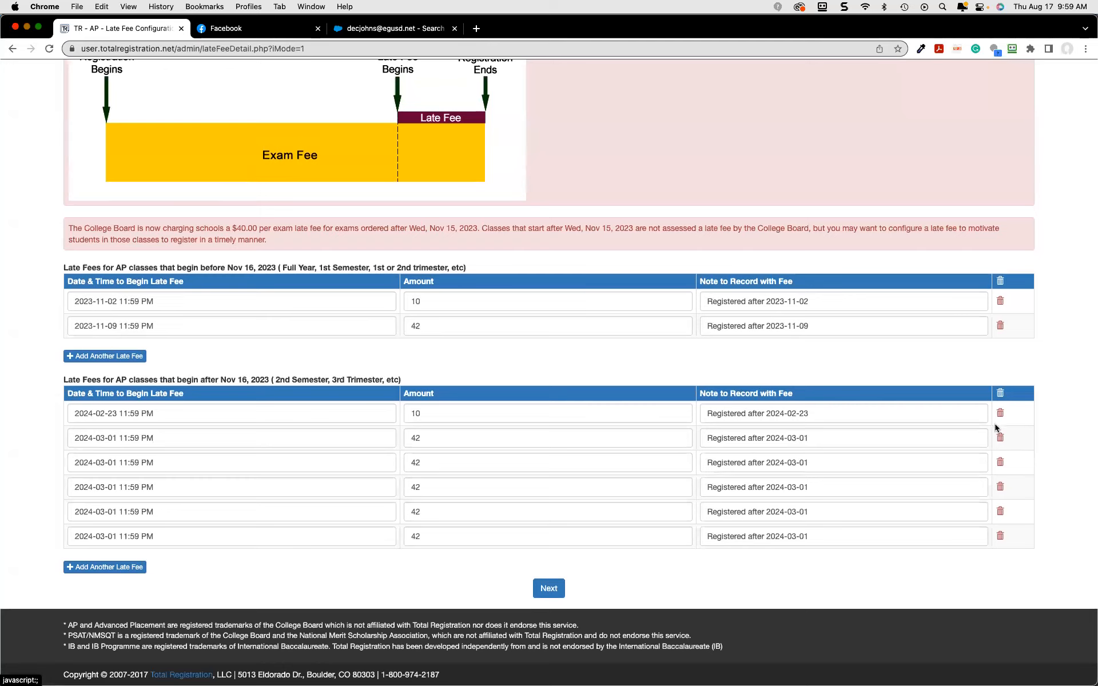
pyautogui.click(1000, 464)
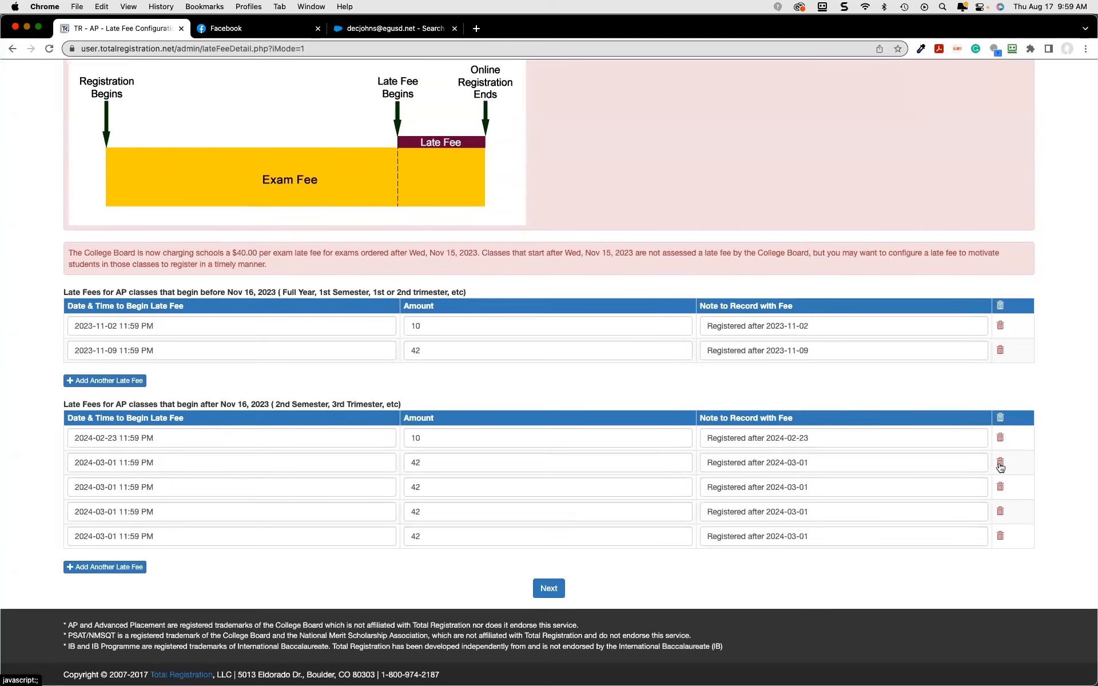
pyautogui.click(1000, 464)
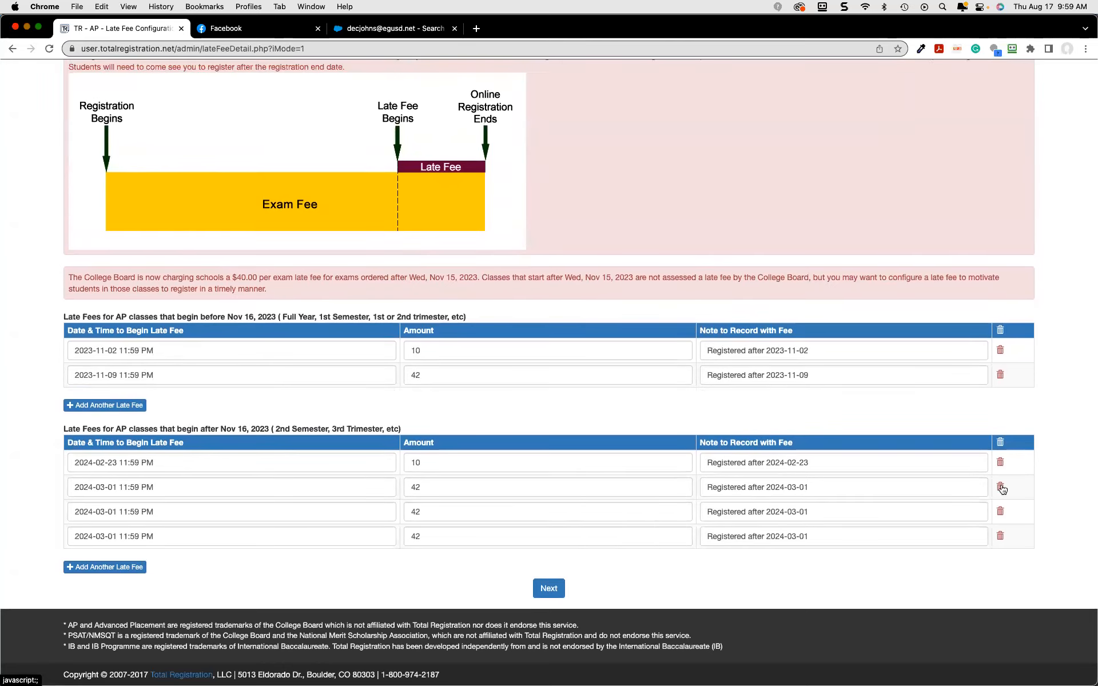
pyautogui.click(1000, 488)
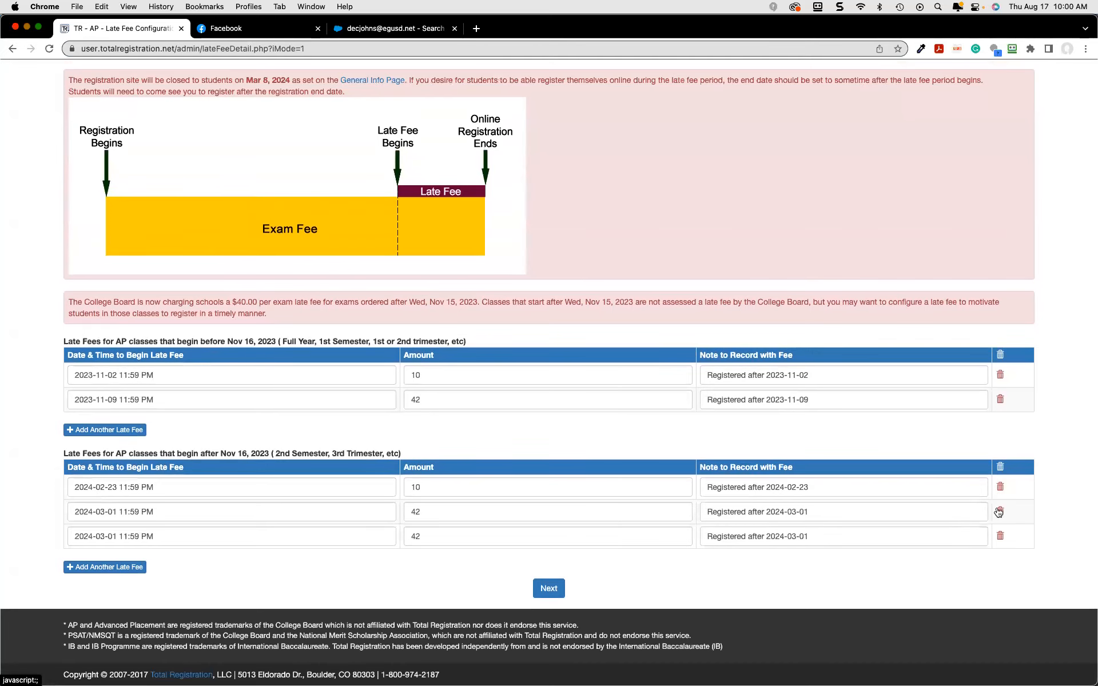
pyautogui.click(1000, 511)
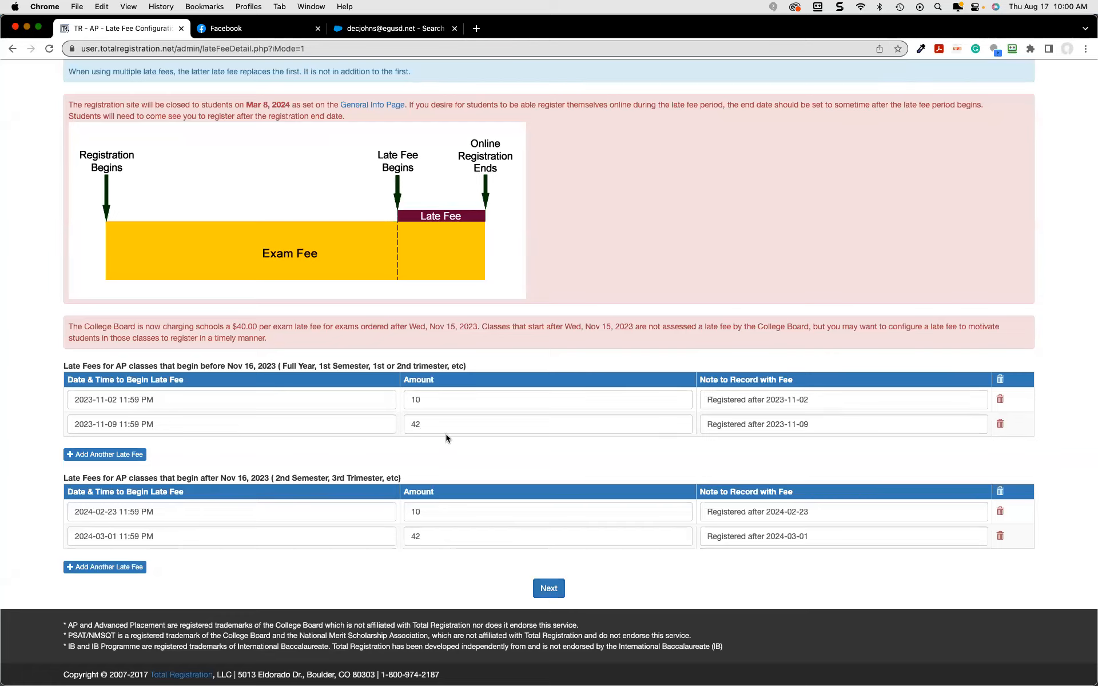
# Review the late fee timeline and the remaining fee rows, and advance the interview to Payment Methods and Processing
pyautogui.scroll(1, 446, 439)
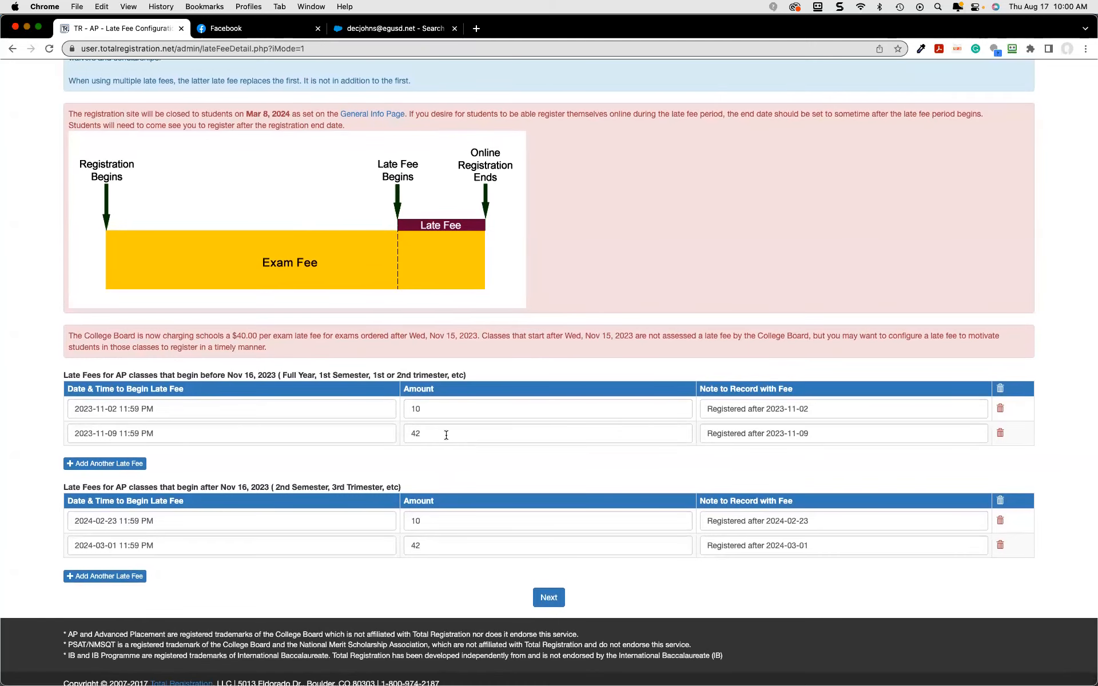
pyautogui.scroll(5, 446, 433)
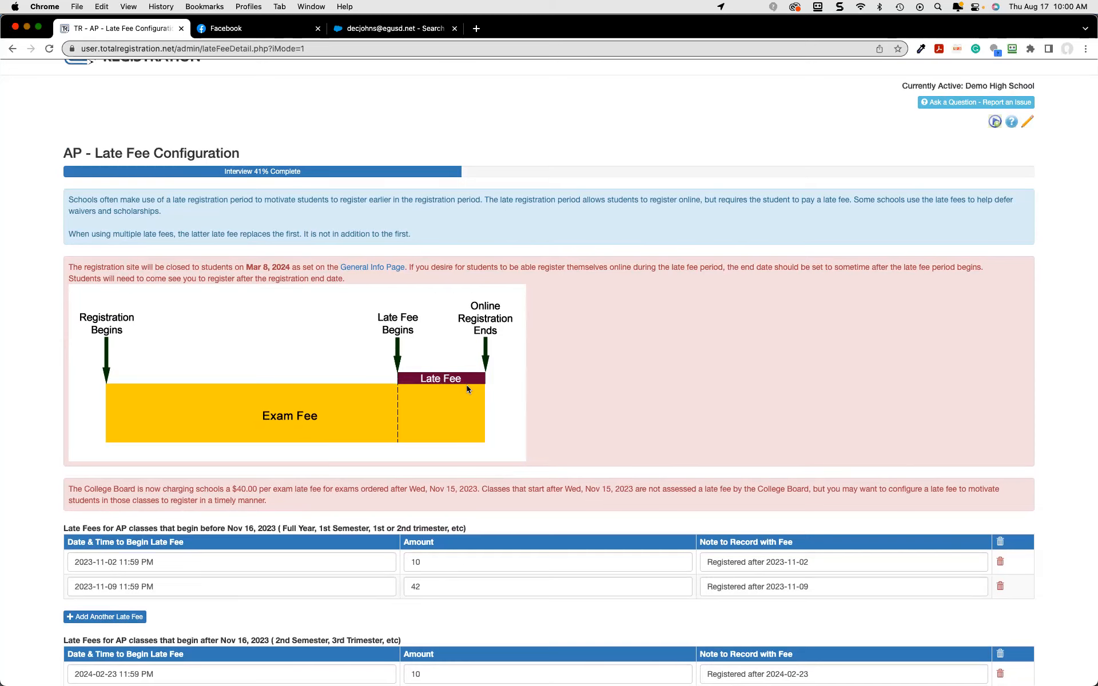
pyautogui.scroll(-1, 398, 419)
pyautogui.scroll(-5, 398, 417)
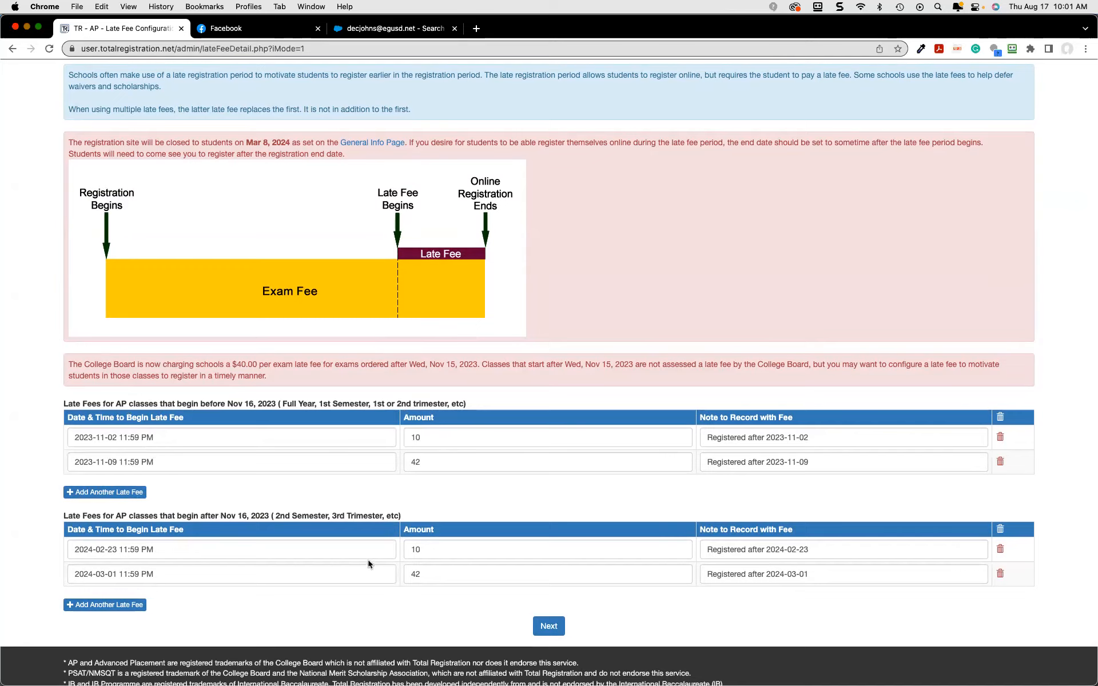
pyautogui.doubleClick(430, 462)
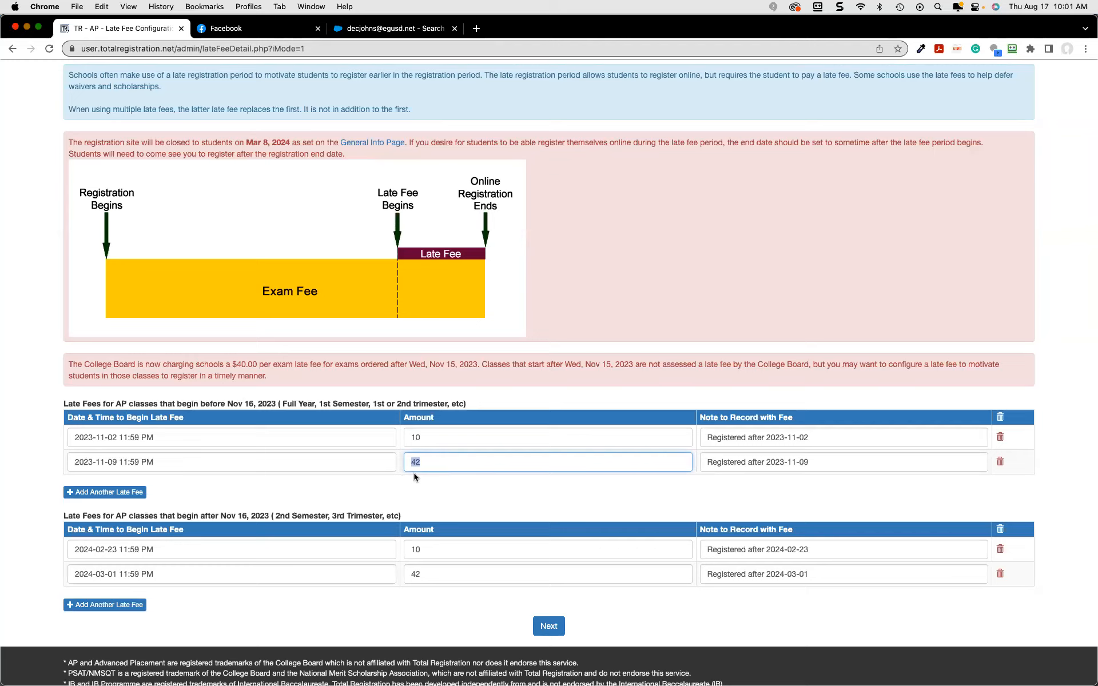
pyautogui.click(425, 477)
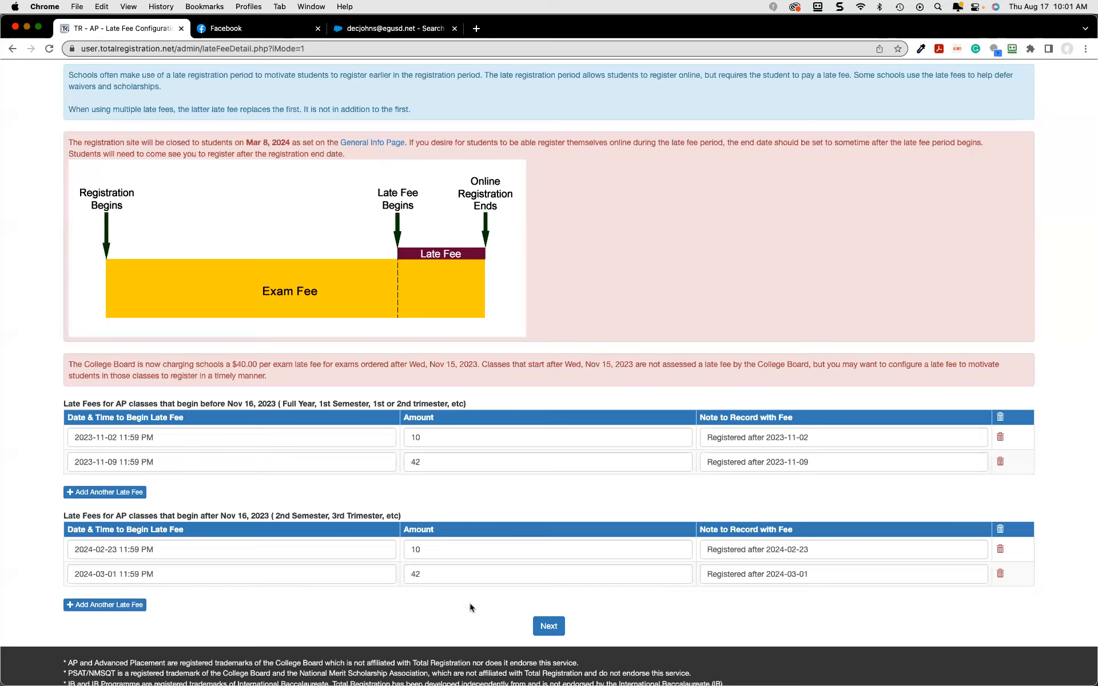
pyautogui.click(548, 627)
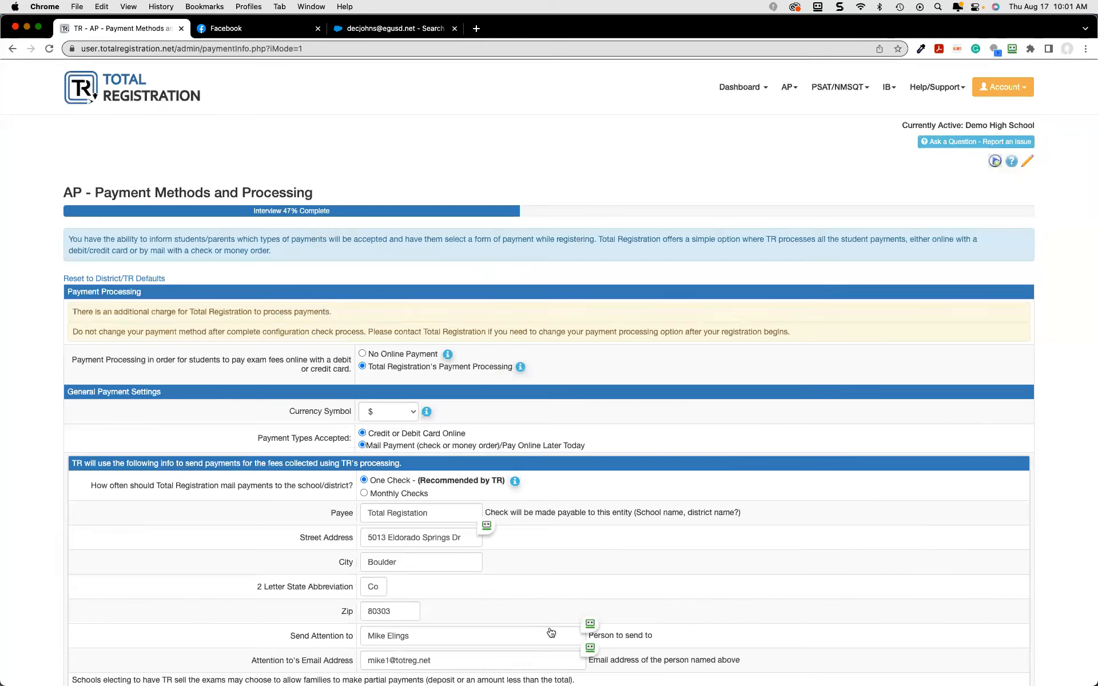
# Read the help article on configuring payment options, and return to the Payment Methods and Processing page
pyautogui.scroll(-2, 550, 632)
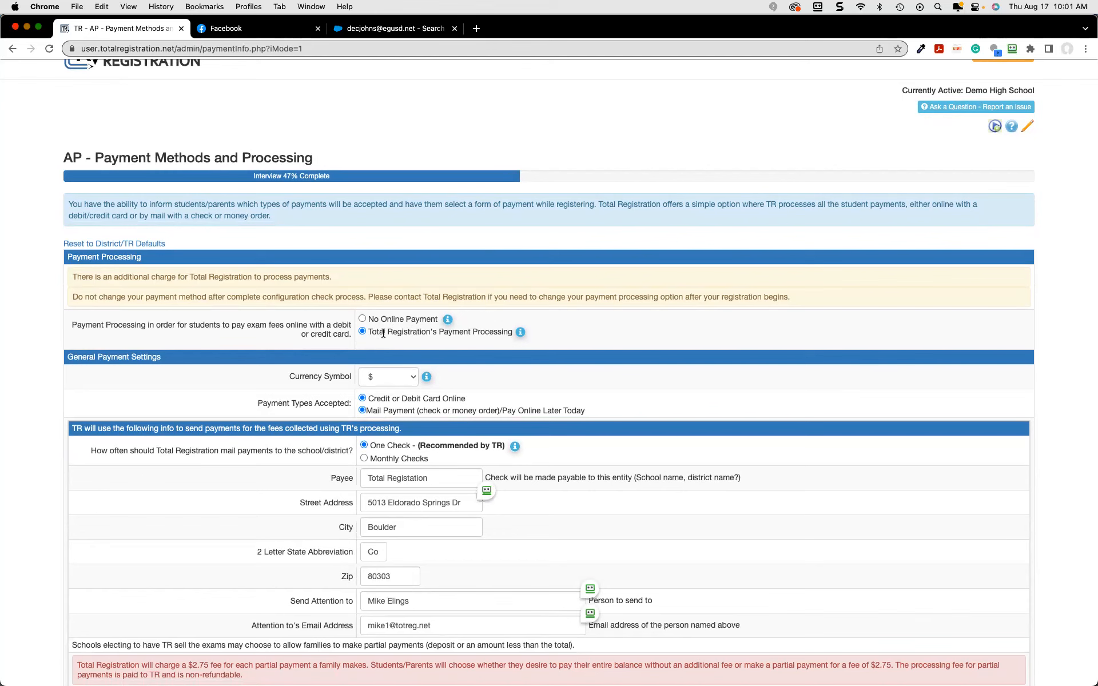
pyautogui.moveTo(521, 335)
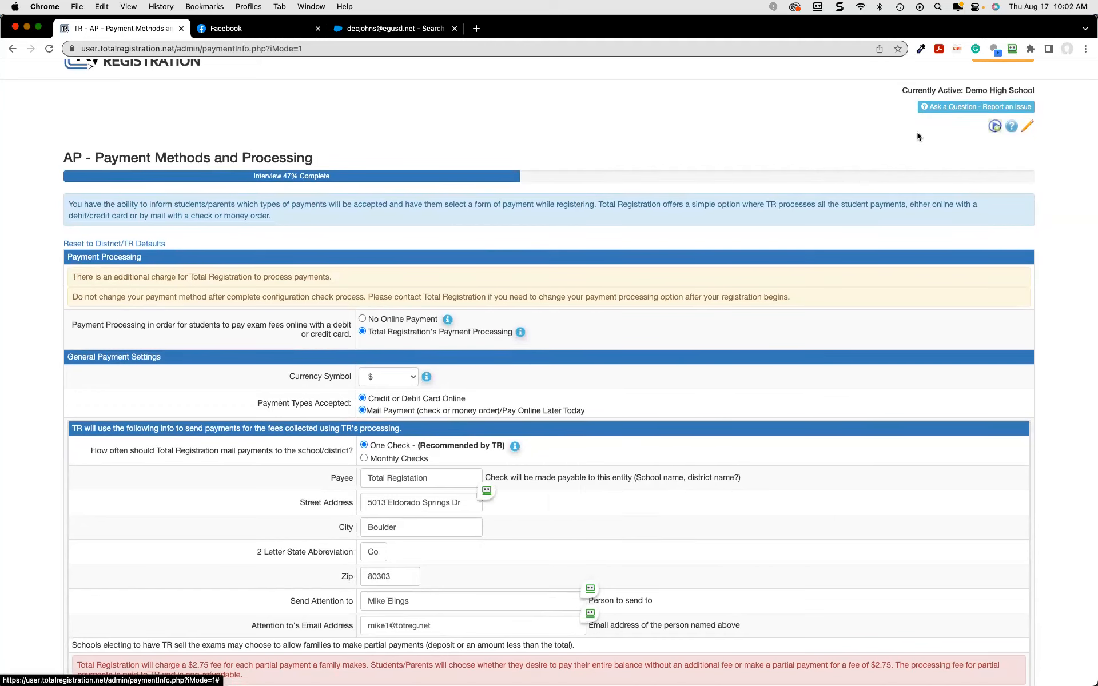
pyautogui.click(1011, 128)
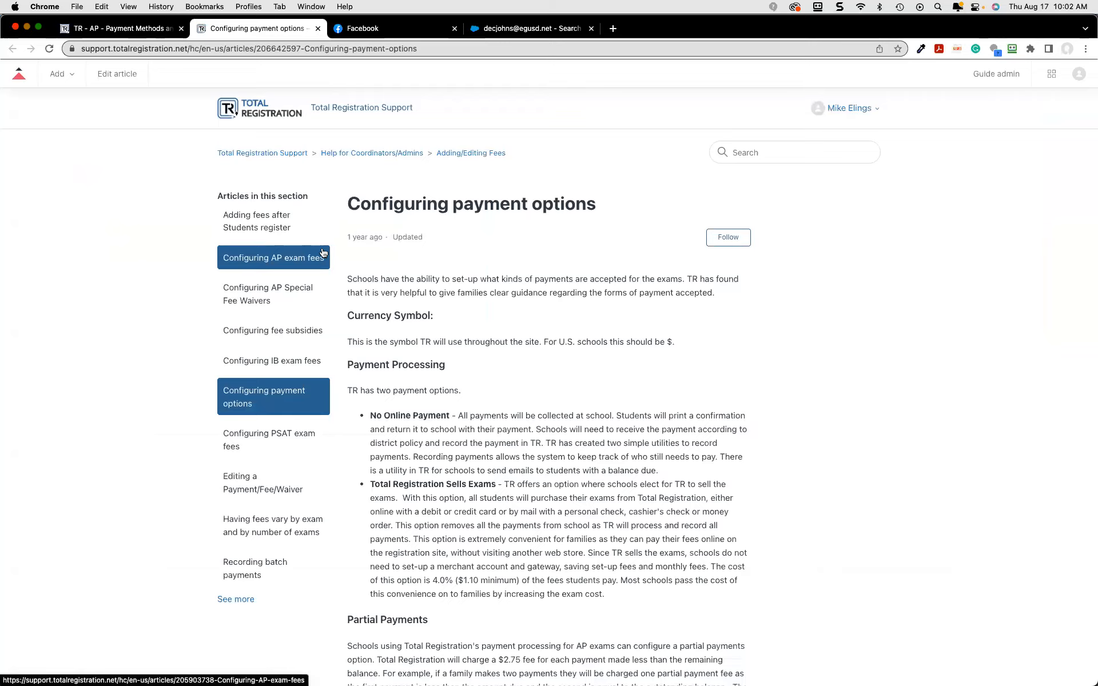
pyautogui.scroll(-5, 323, 253)
pyautogui.scroll(2, 323, 253)
pyautogui.scroll(4, 323, 253)
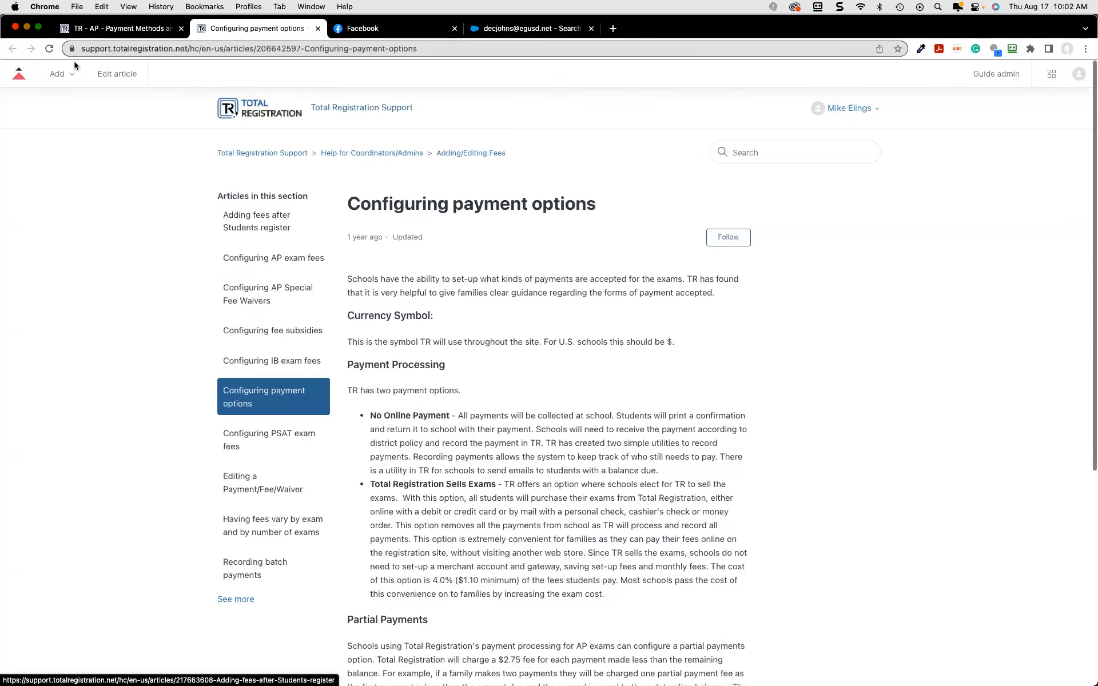
pyautogui.click(117, 28)
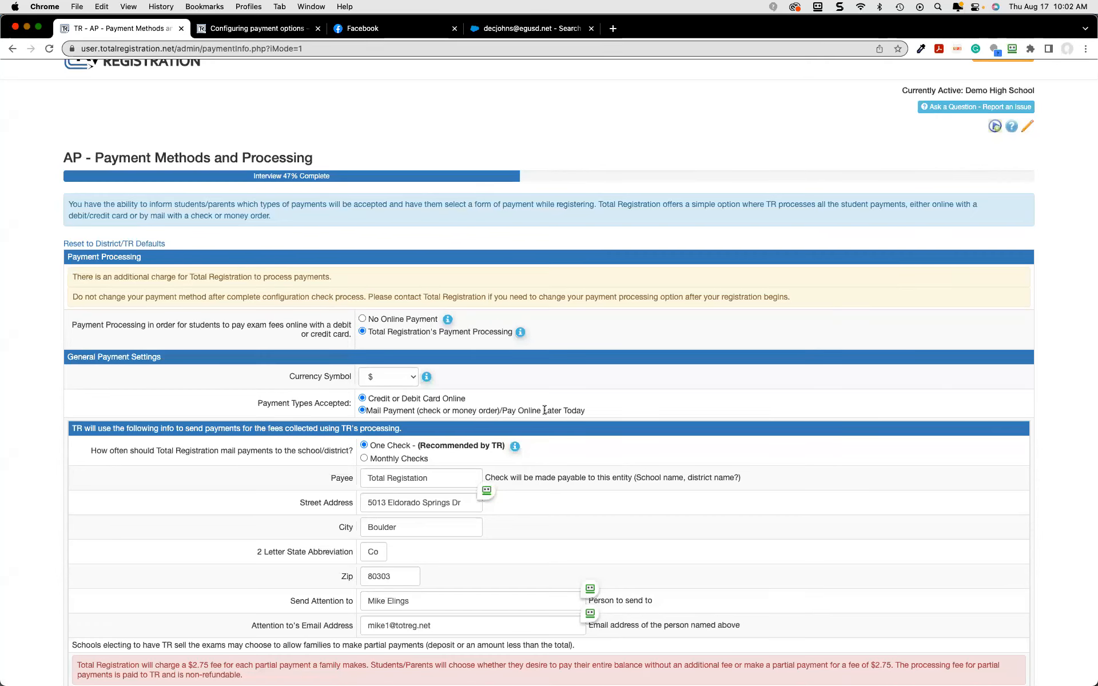
# Review the payment processing and check mailing settings, and set the minimum partial payment per exam to 42
pyautogui.scroll(-1, 471, 407)
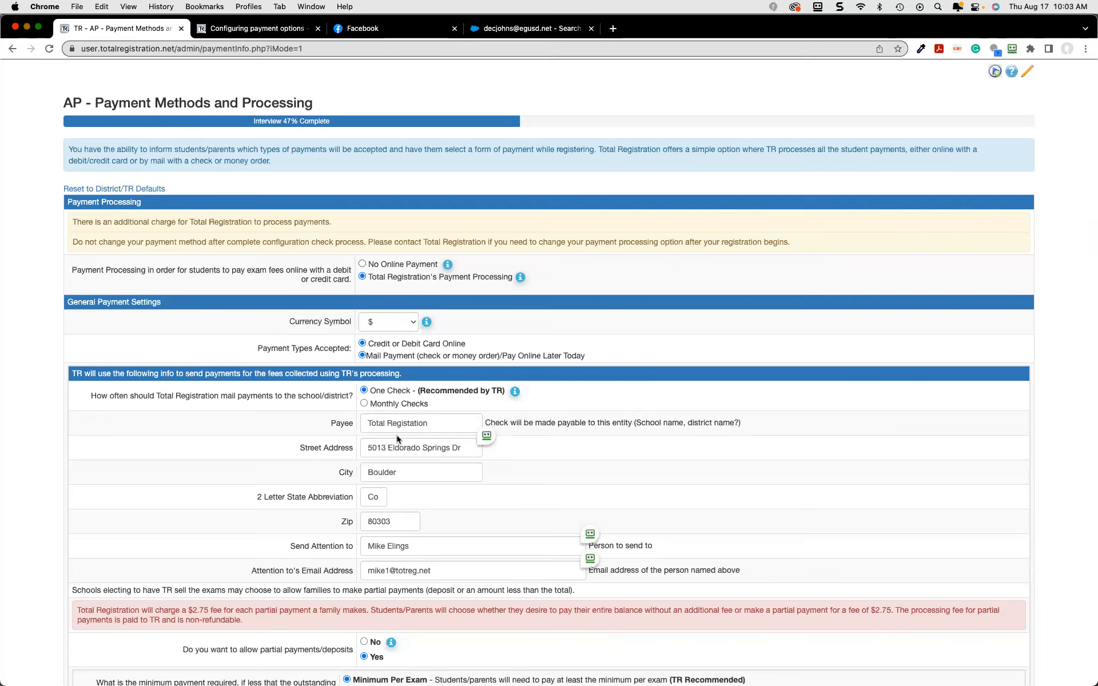
pyautogui.scroll(-1, 398, 440)
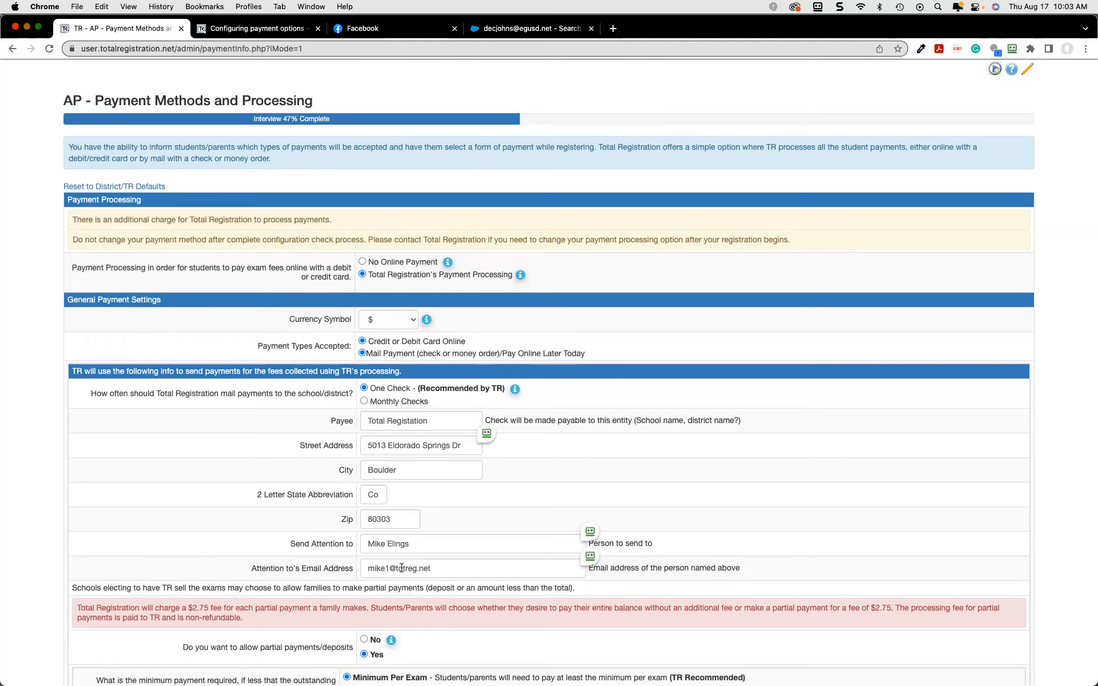
pyautogui.scroll(-4, 402, 567)
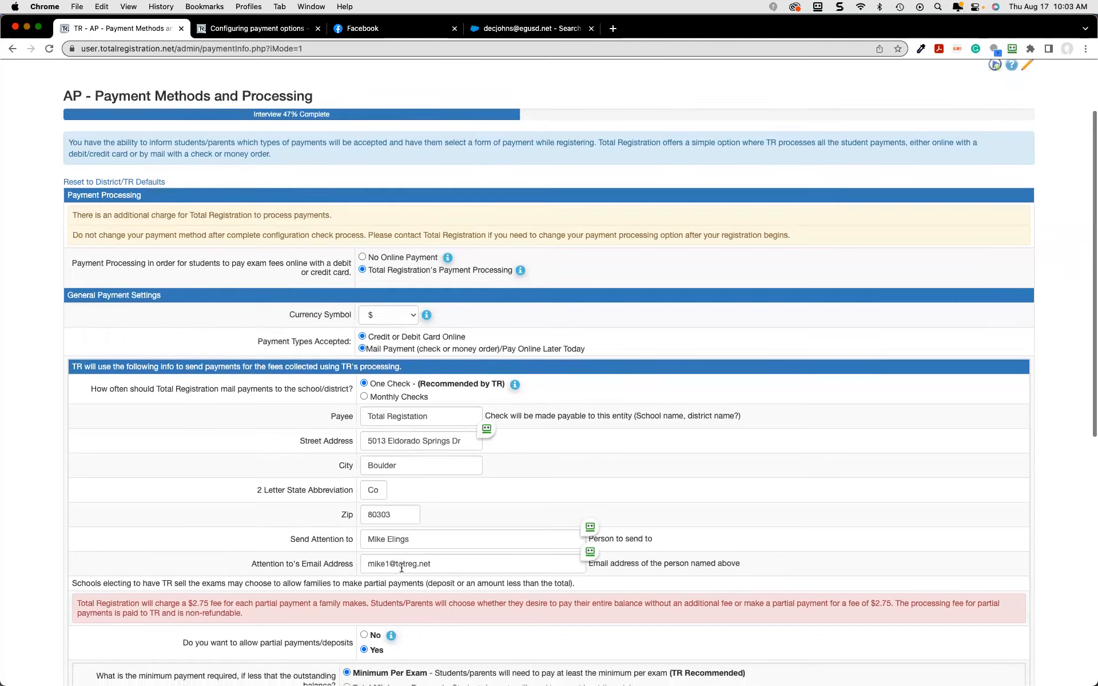
pyautogui.scroll(-3, 402, 567)
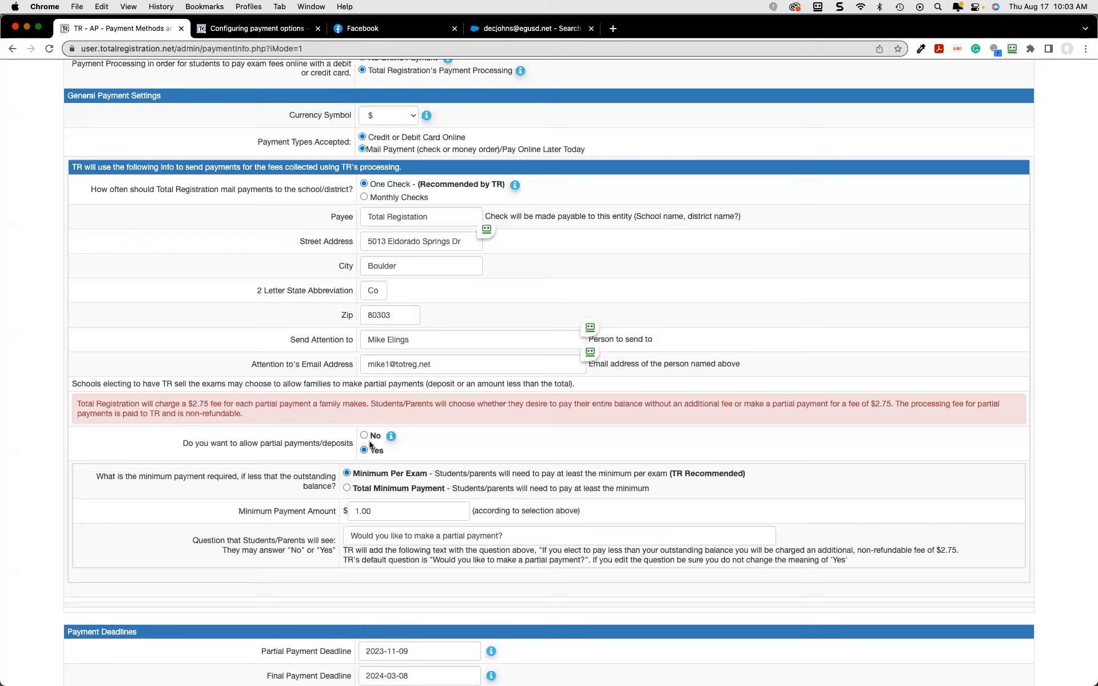
pyautogui.moveTo(387, 439)
pyautogui.moveTo(372, 511); pyautogui.dragTo(355, 509)
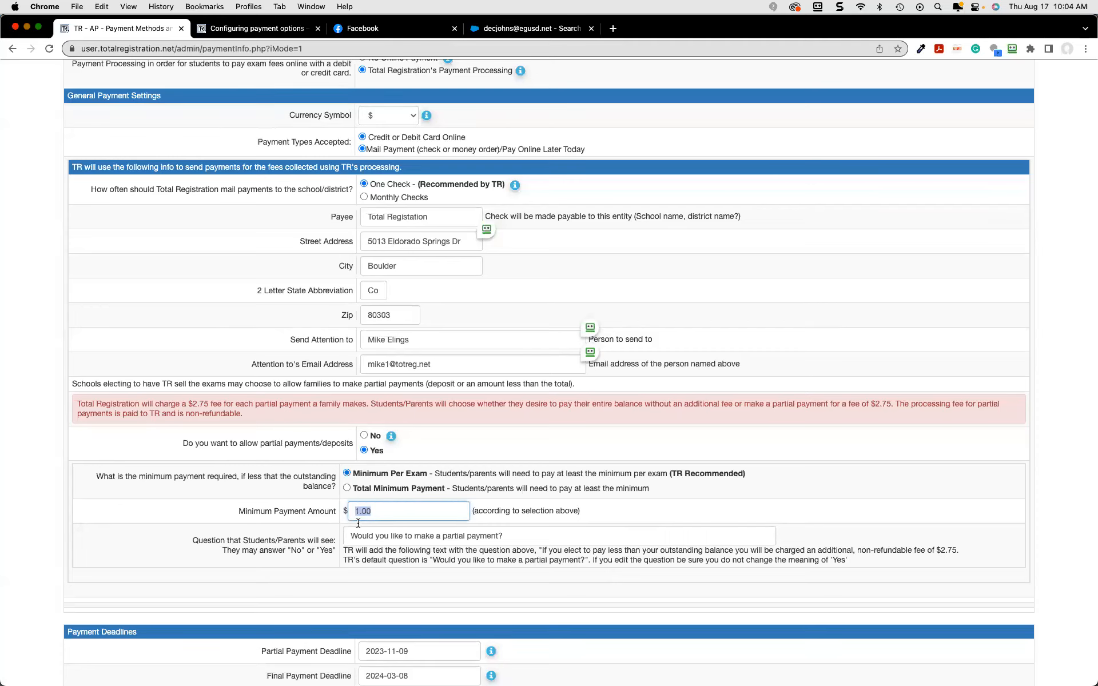
pyautogui.write('42')
# Examine the partial payment question shown to students and parents, and the payment deadline settings
pyautogui.scroll(-1, 367, 479)
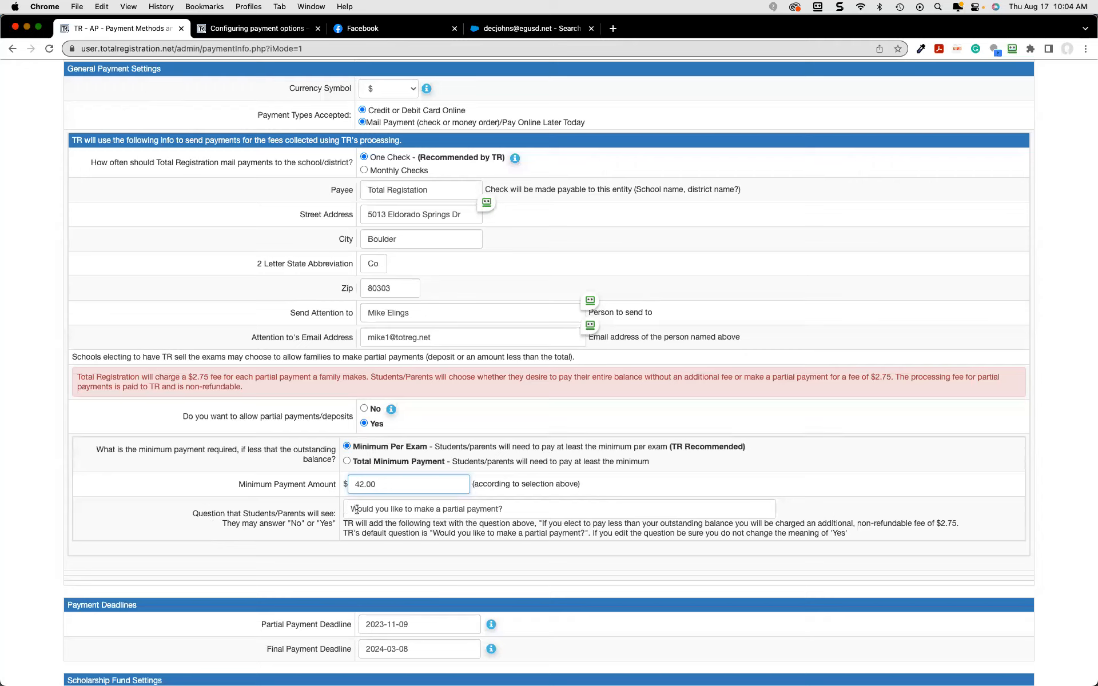
pyautogui.moveTo(511, 507); pyautogui.dragTo(350, 509)
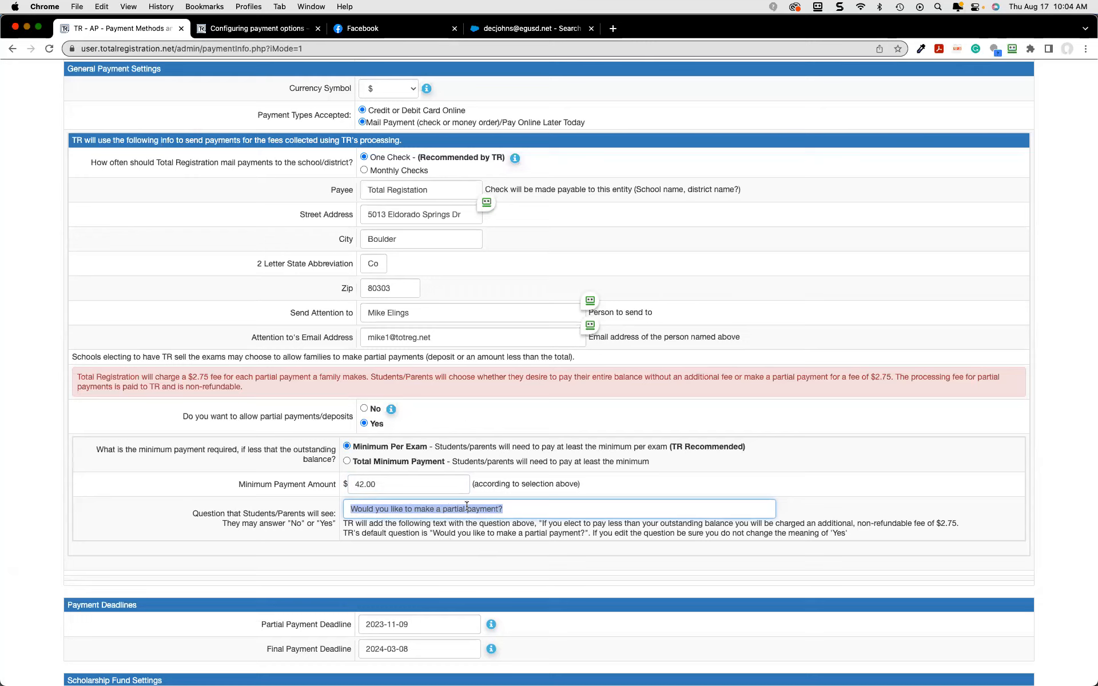
pyautogui.scroll(-4, 466, 506)
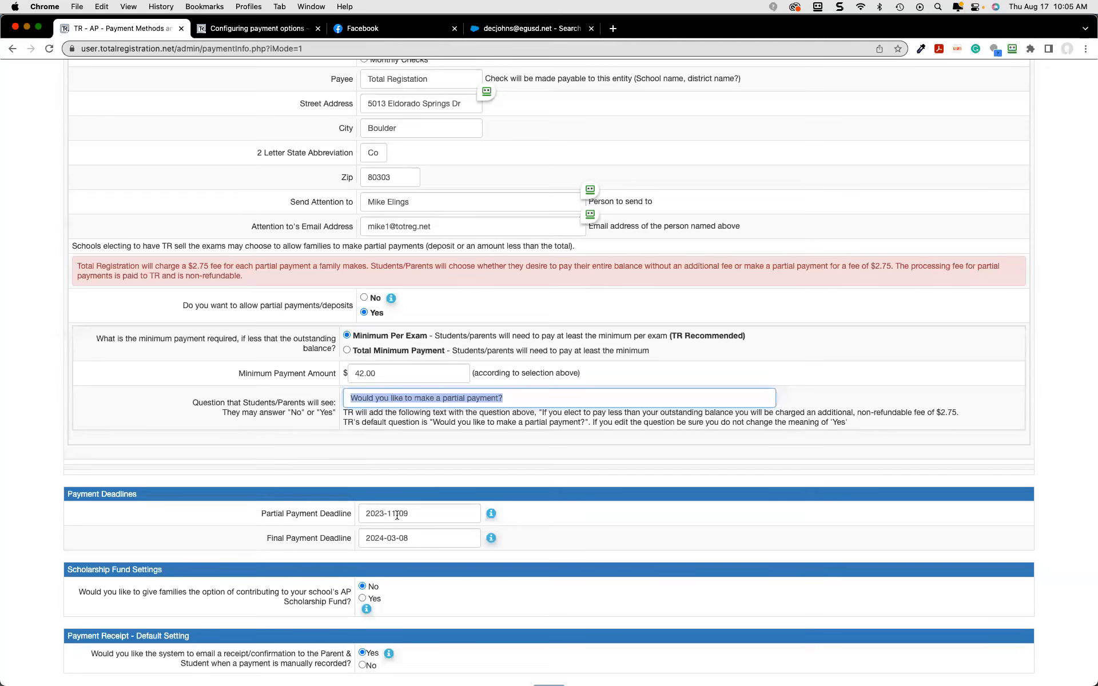
# Enable the AP Scholarship Fund contribution option to examine its customizable question text, and set the option back to No
pyautogui.scroll(-1, 398, 512)
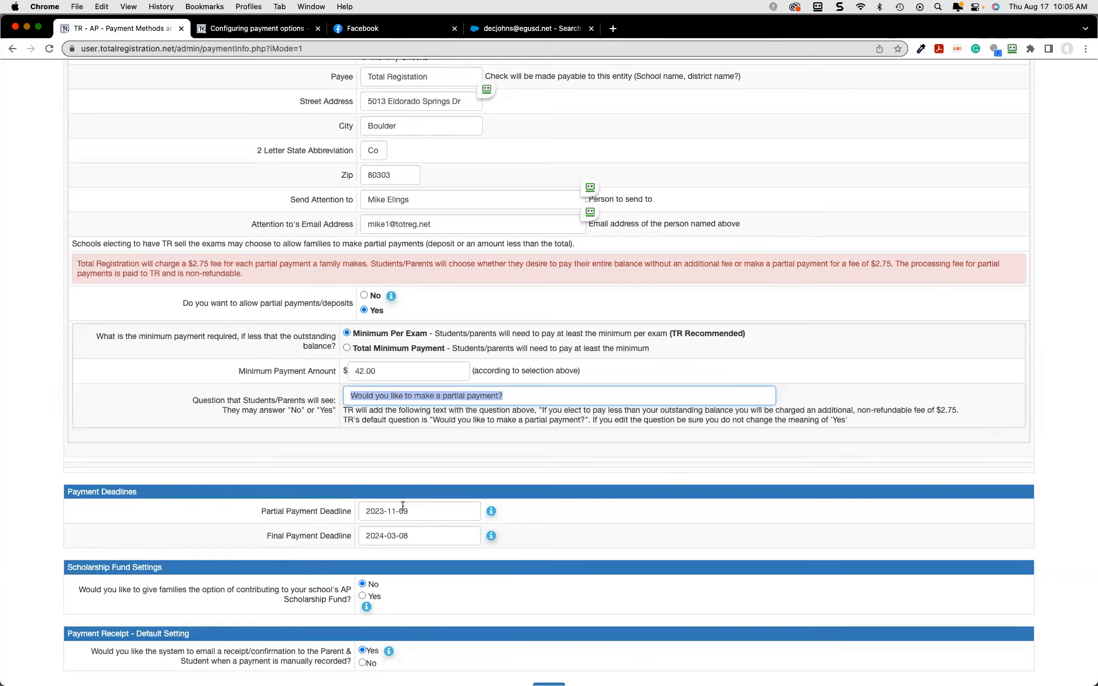
pyautogui.scroll(-2, 142, 574)
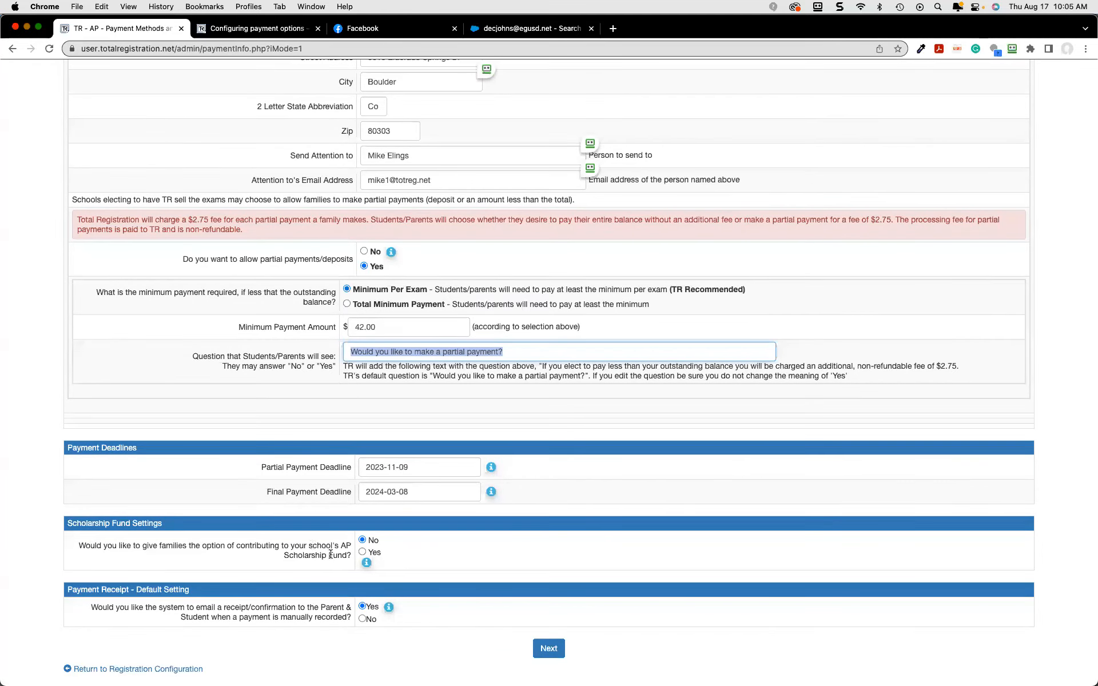
pyautogui.click(362, 551)
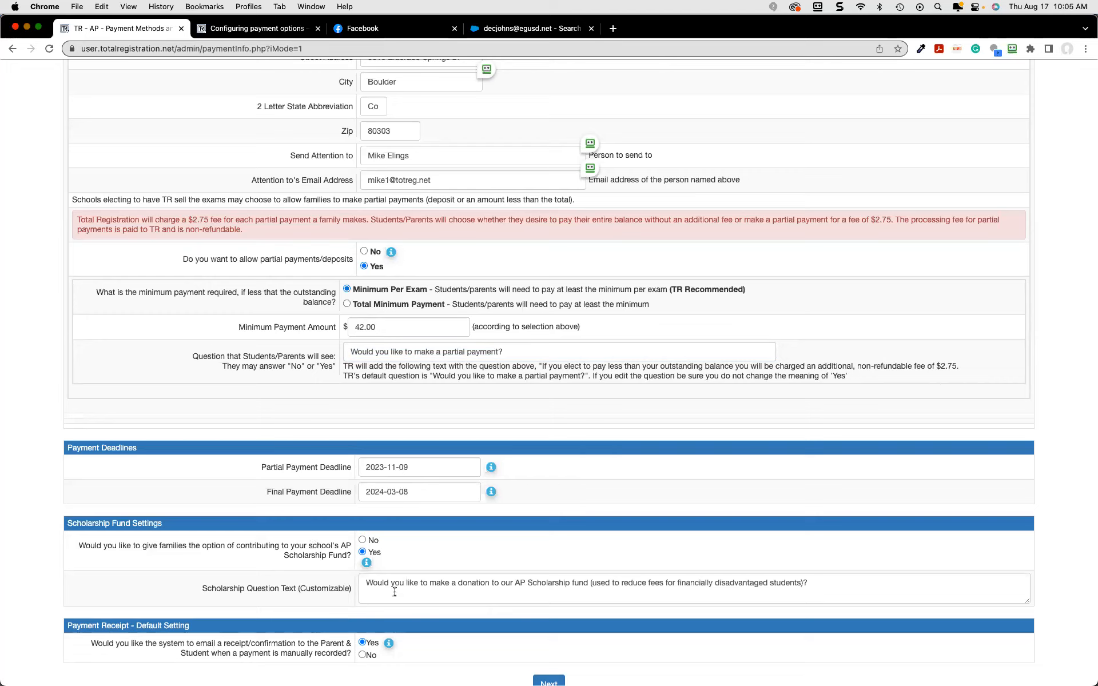
pyautogui.click(362, 541)
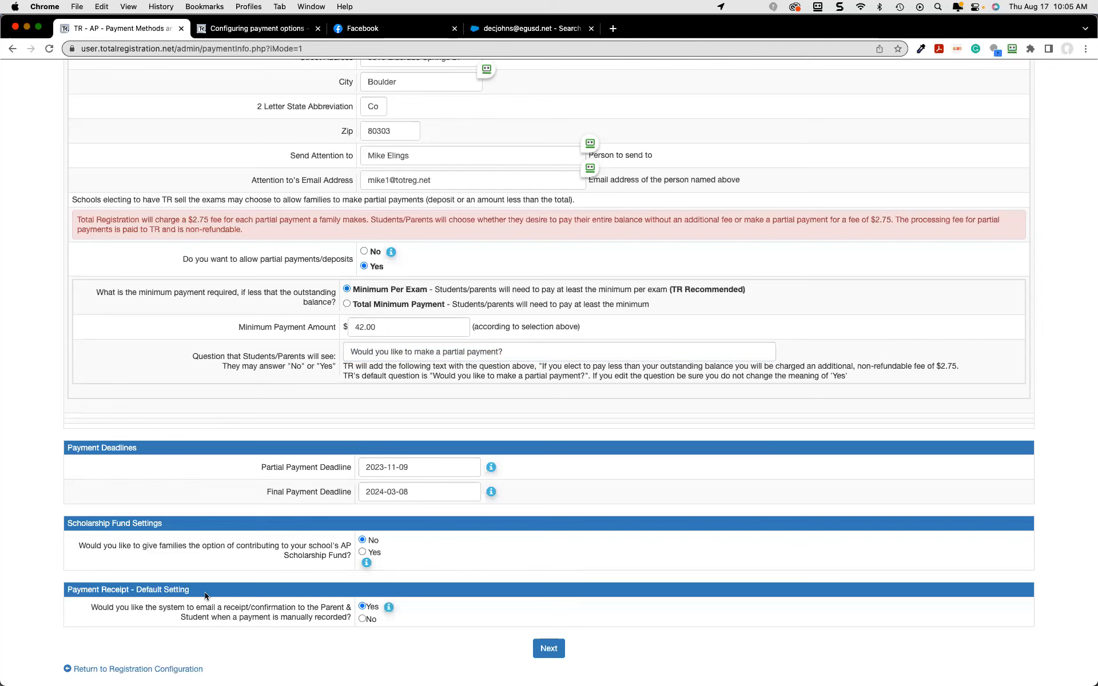
# Switch to No Online Payment to examine its accepted payment types and extra type rows, and restore Total Registration's Payment Processing
pyautogui.scroll(2, 427, 471)
pyautogui.scroll(10, 428, 471)
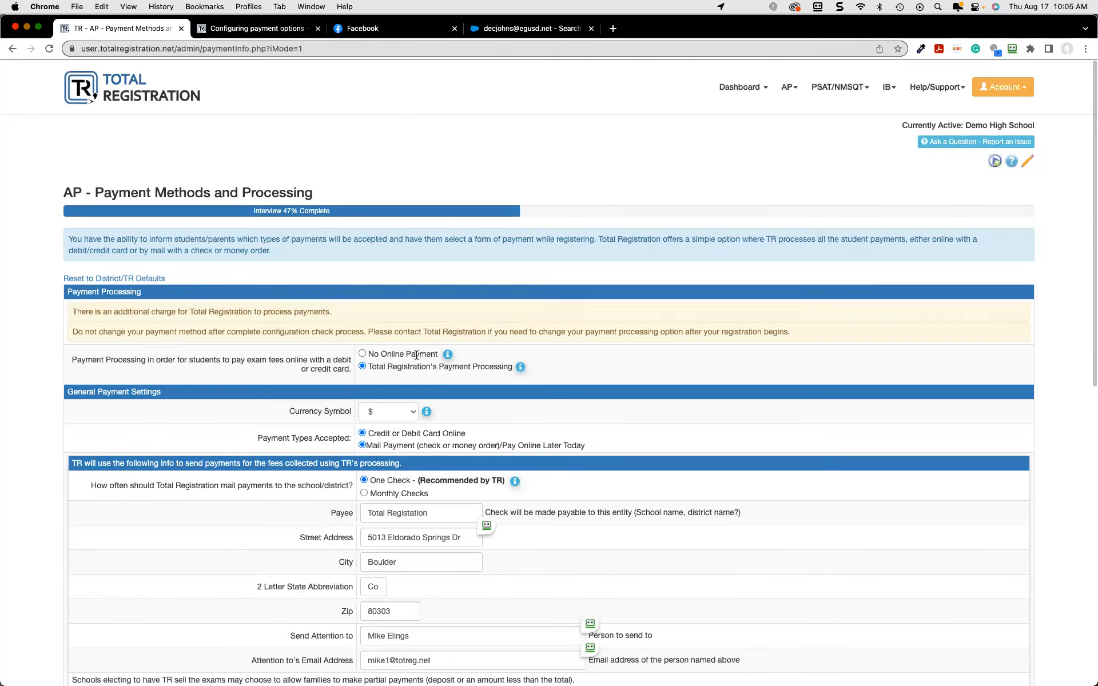
pyautogui.click(363, 355)
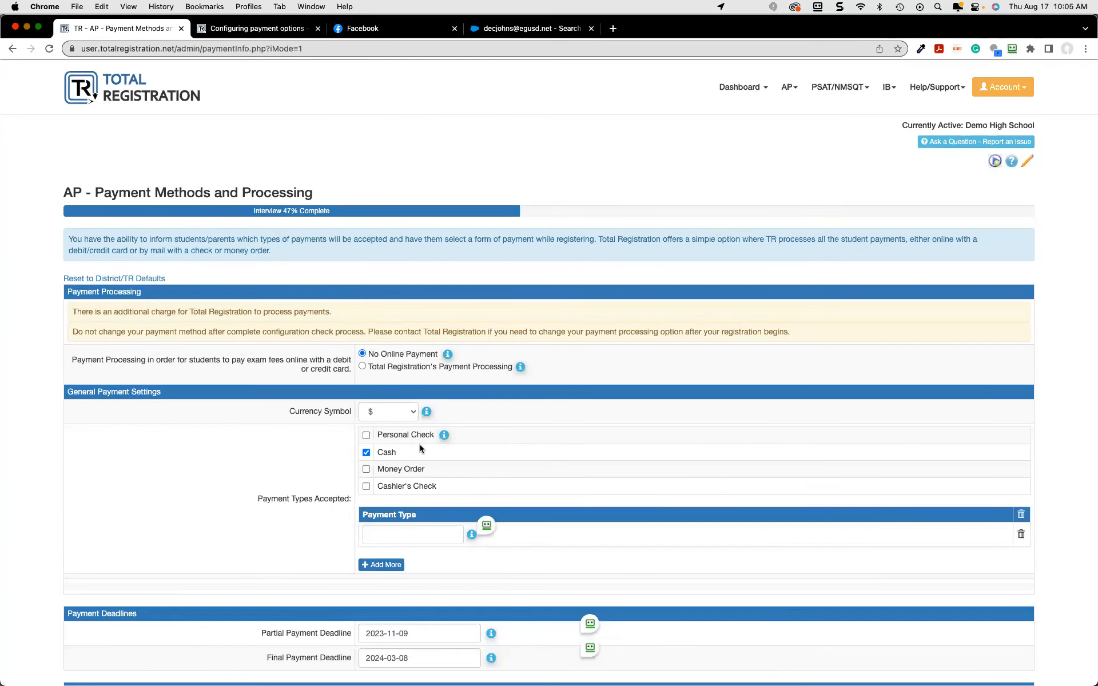
pyautogui.scroll(-5, 421, 444)
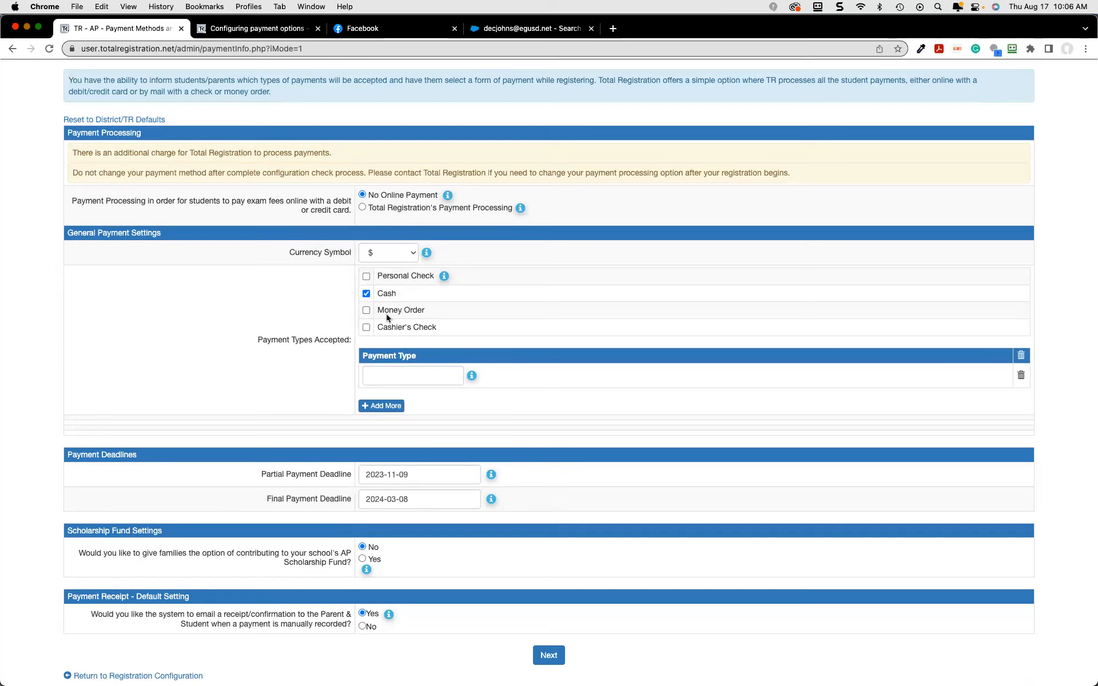
pyautogui.click(436, 382)
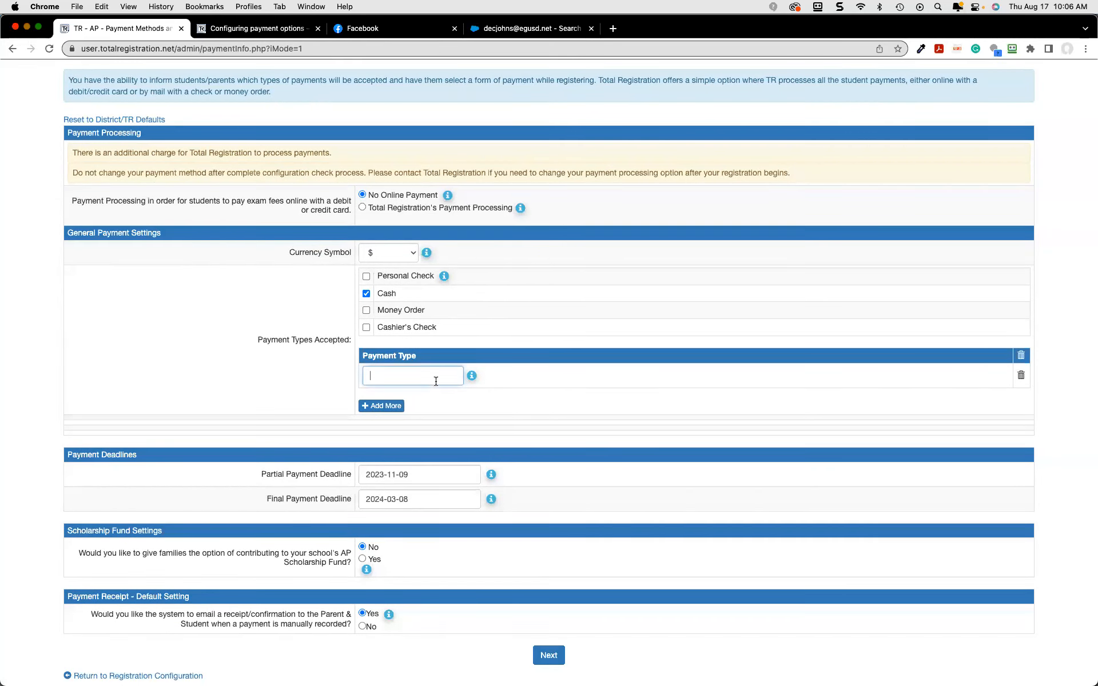
pyautogui.click(382, 405)
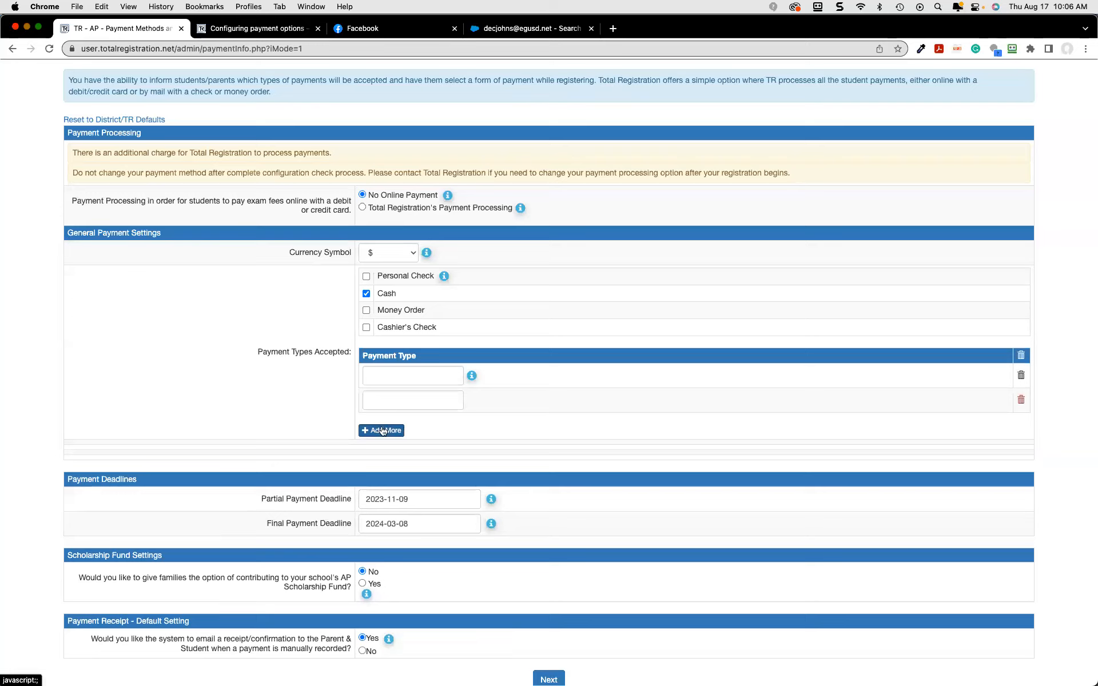
pyautogui.click(1036, 400)
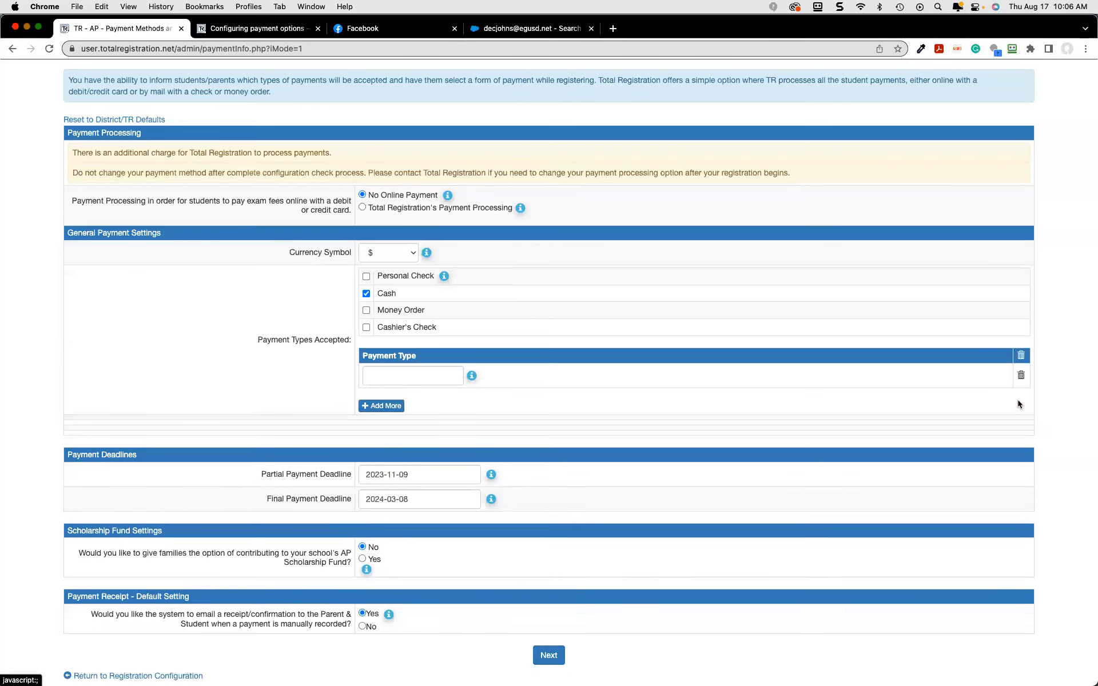
pyautogui.click(362, 207)
# Save the Payment Methods and Processing settings and advance the interview to AP Refund Policy Configuration
pyautogui.scroll(-1, 361, 207)
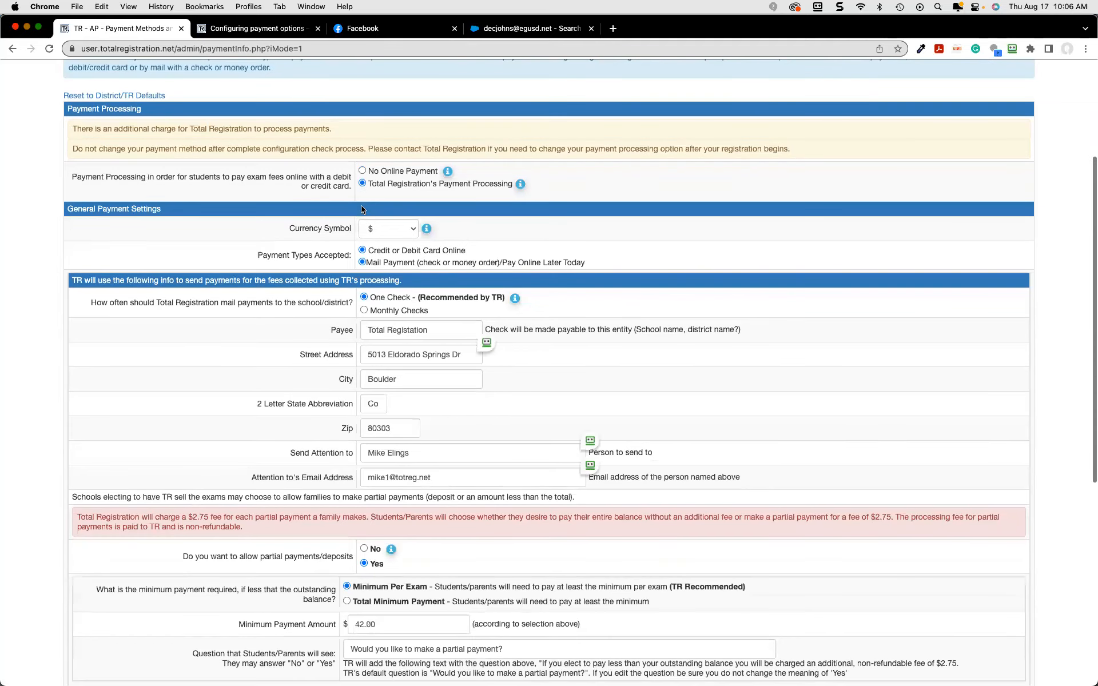
pyautogui.scroll(-7, 361, 209)
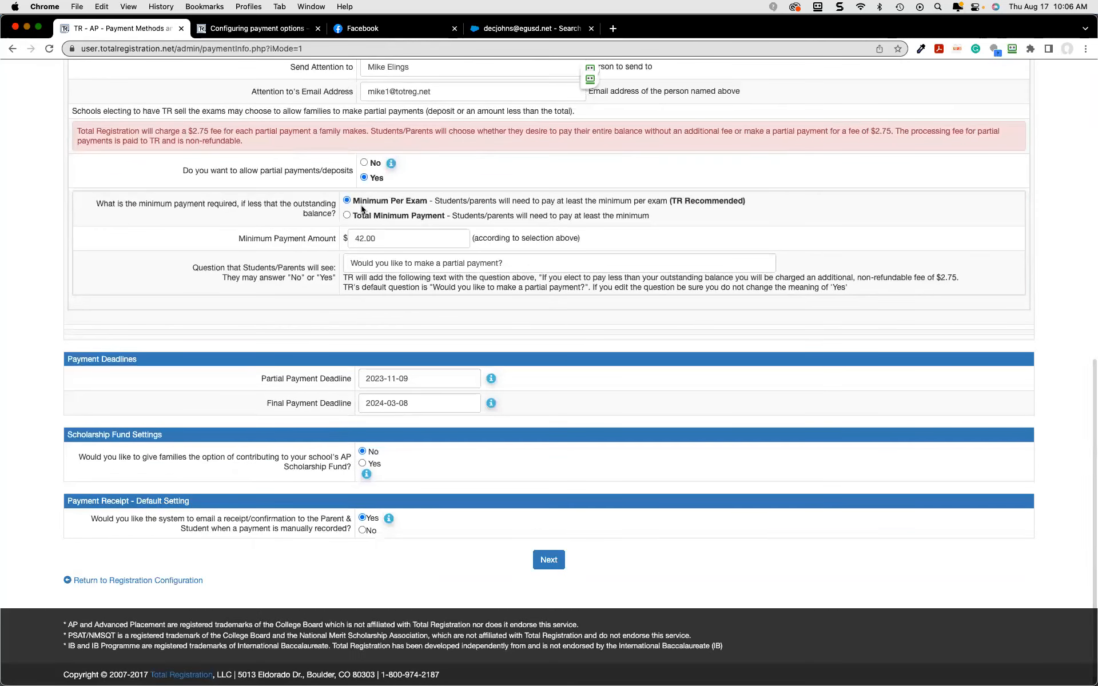
pyautogui.click(542, 563)
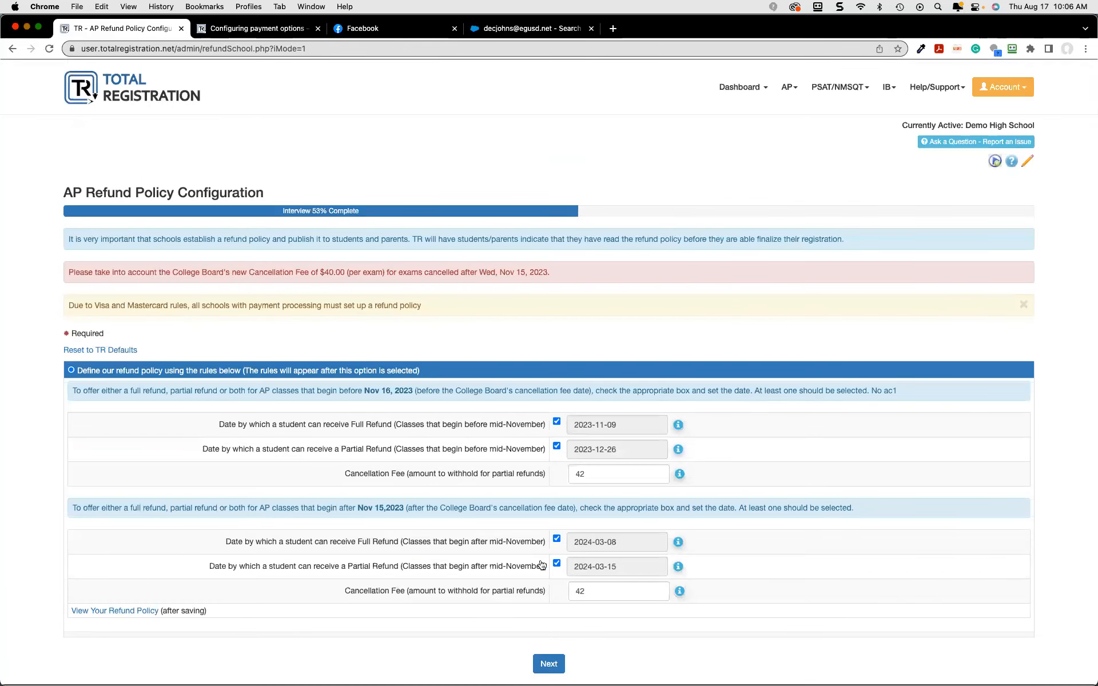
# Review the refund dates and the student-facing refund policy, and advance the interview to the registration site directions
pyautogui.scroll(-1, 542, 565)
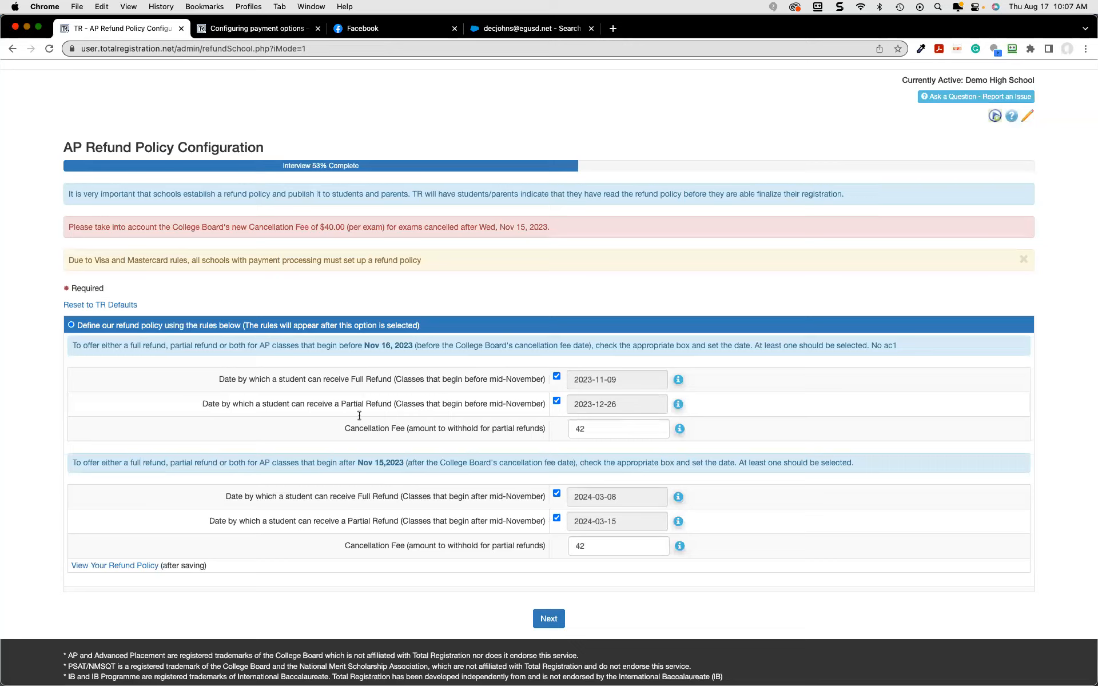
pyautogui.click(119, 566)
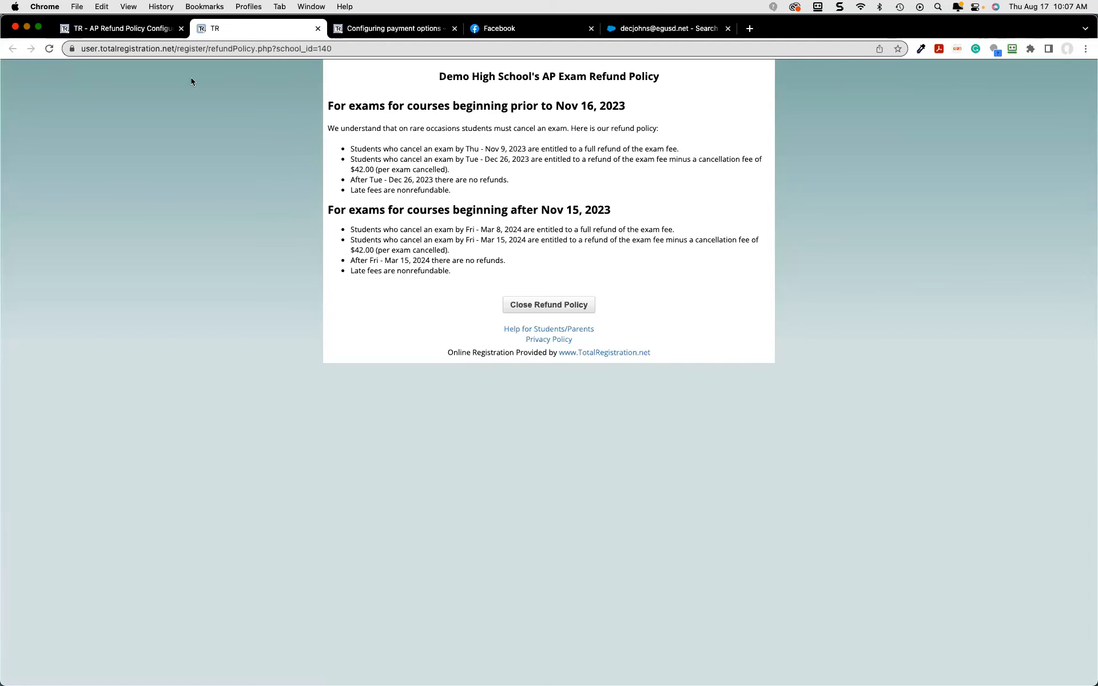
pyautogui.click(143, 34)
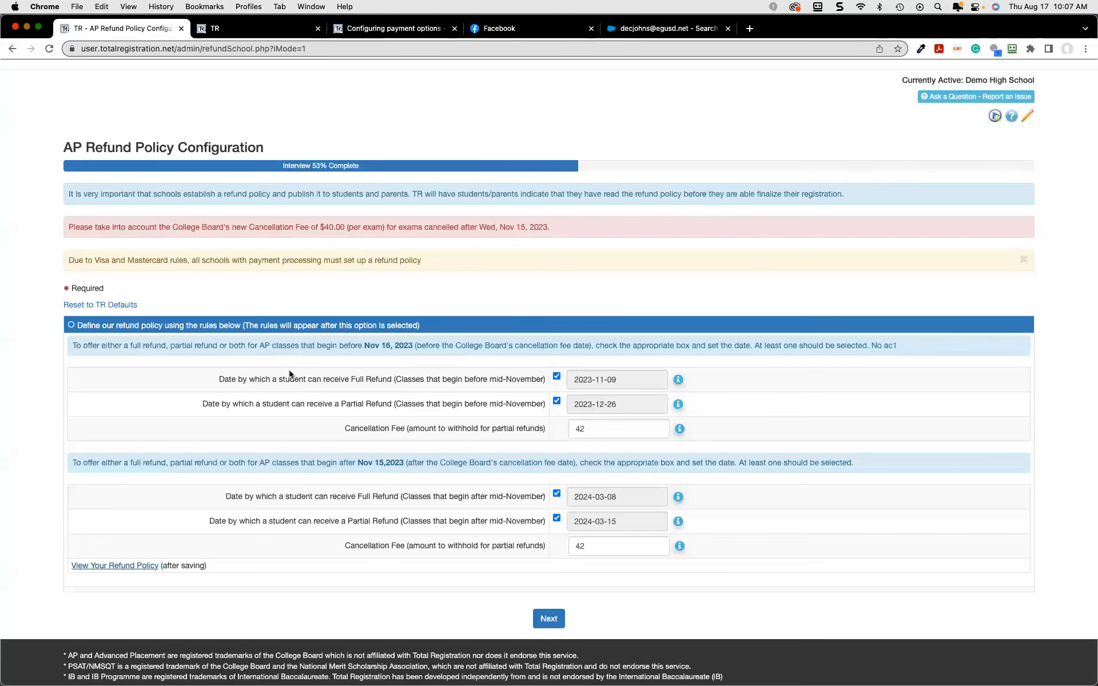
pyautogui.click(548, 619)
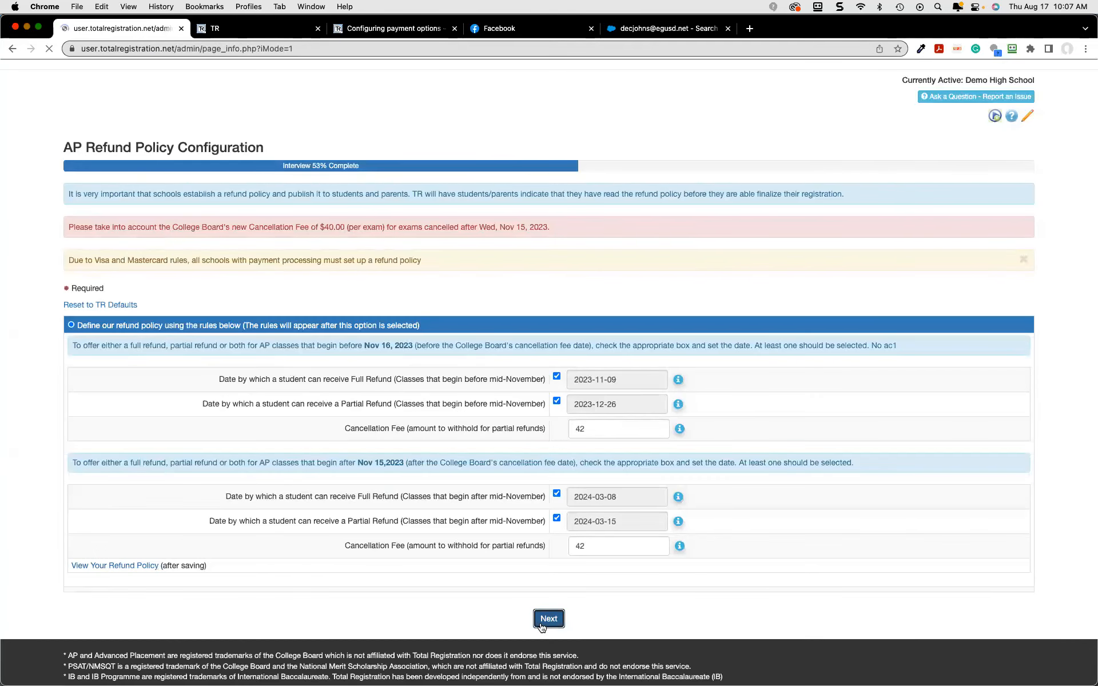
# Examine the merge fields available for the registration site directions, including TIMELINE, BEGIN_DATE and their replacement values
pyautogui.scroll(-1, 540, 627)
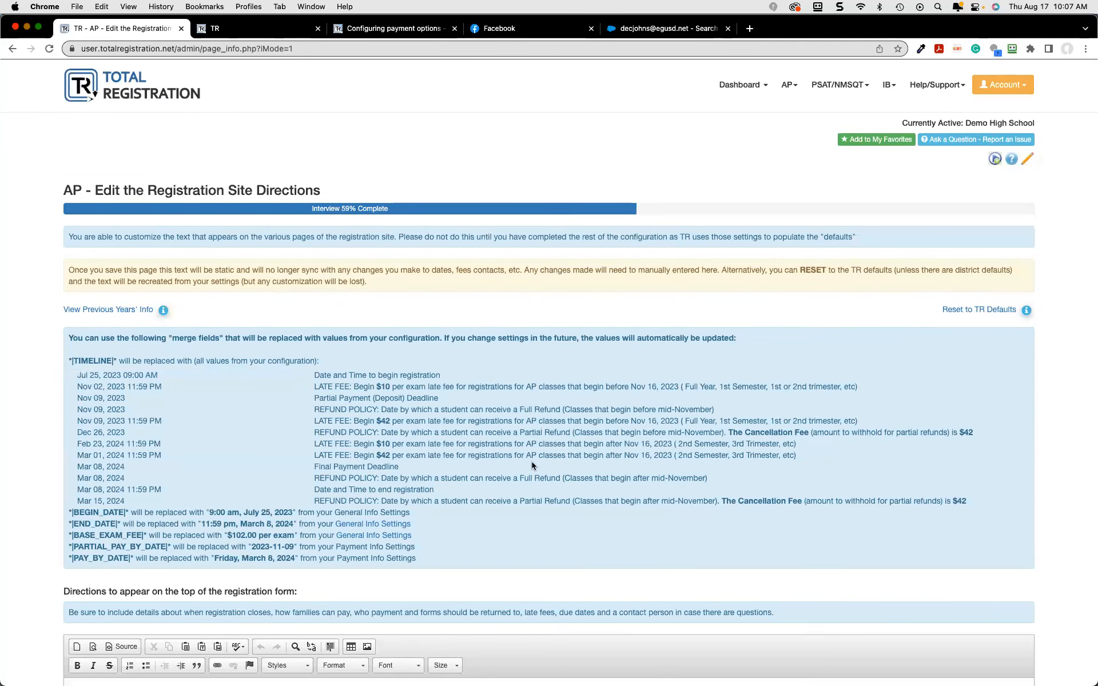
pyautogui.scroll(-5, 532, 463)
pyautogui.scroll(-3, 531, 462)
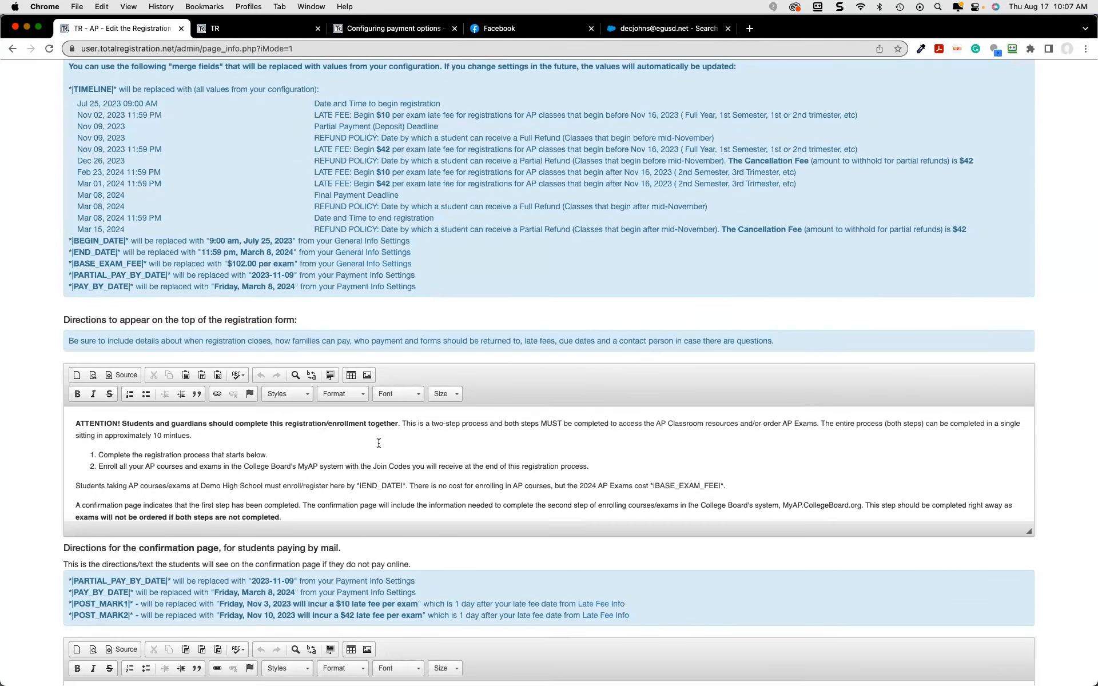
pyautogui.scroll(1, 245, 275)
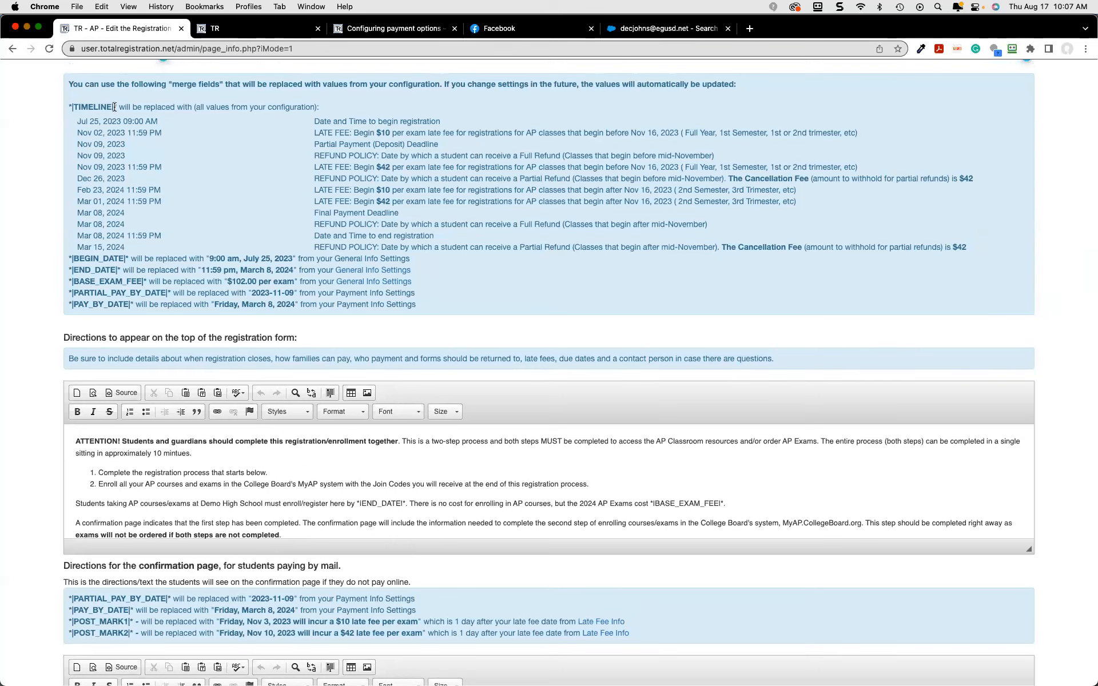
pyautogui.moveTo(115, 106); pyautogui.dragTo(66, 112)
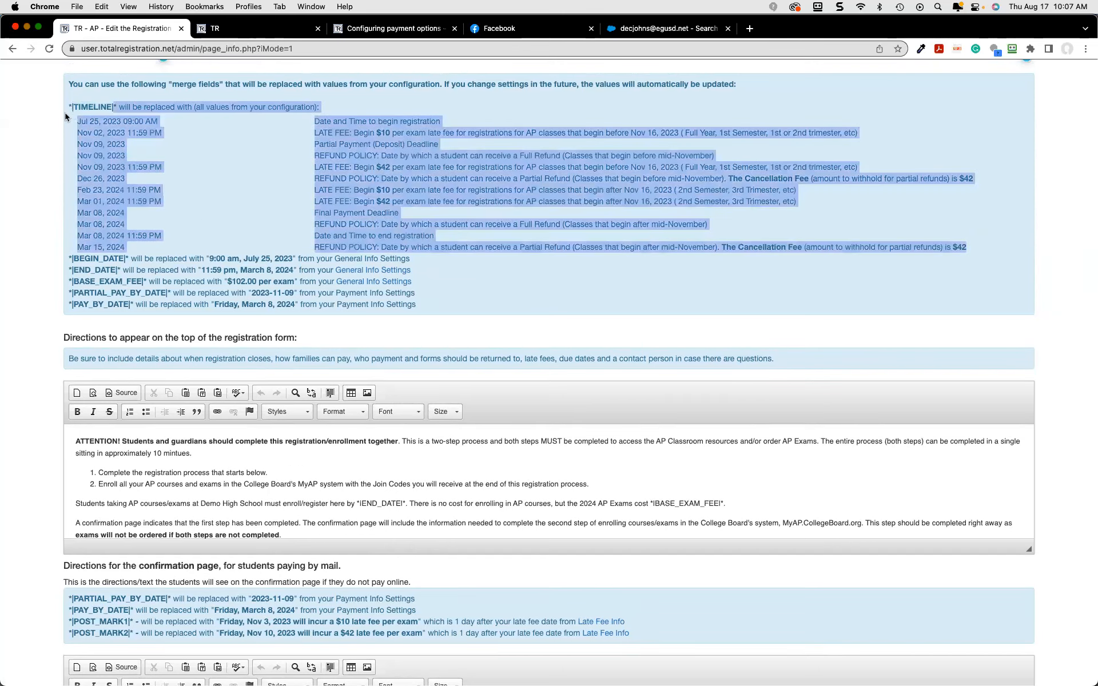
pyautogui.click(131, 252)
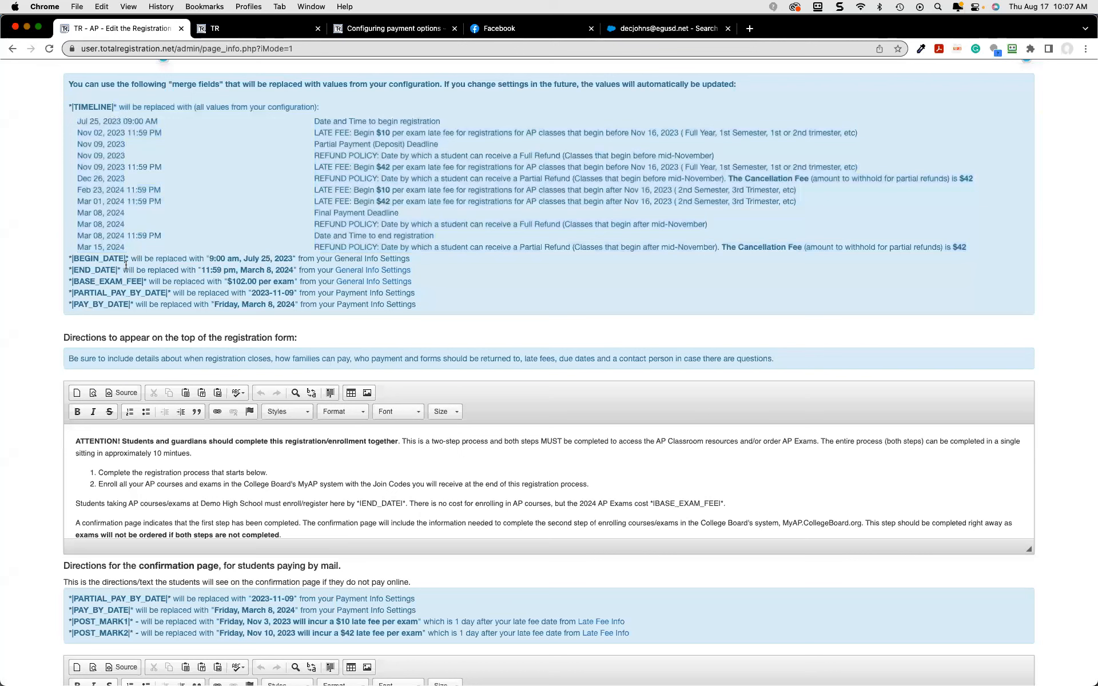
pyautogui.moveTo(128, 256); pyautogui.dragTo(68, 262)
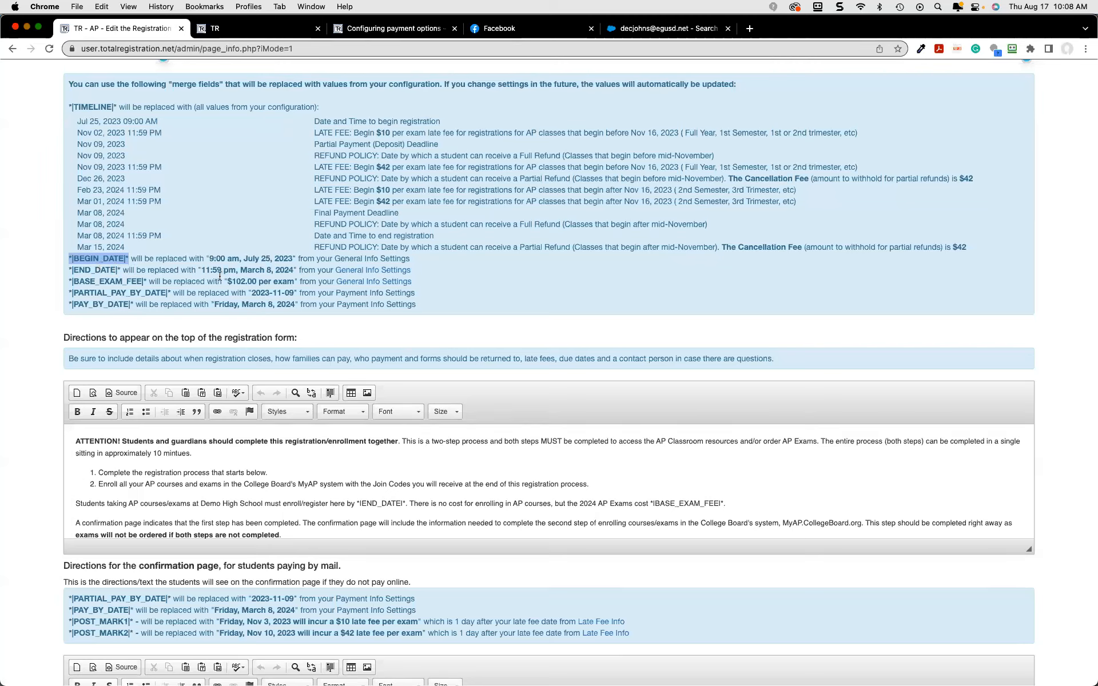
pyautogui.moveTo(211, 260); pyautogui.dragTo(249, 261)
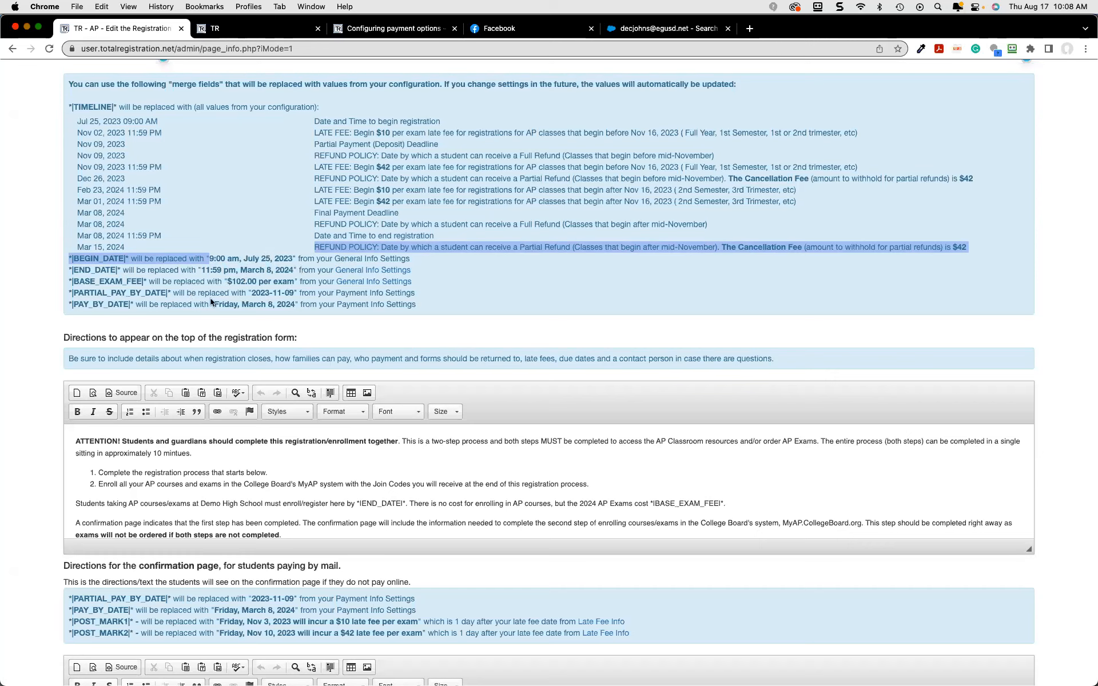
pyautogui.scroll(1, 165, 220)
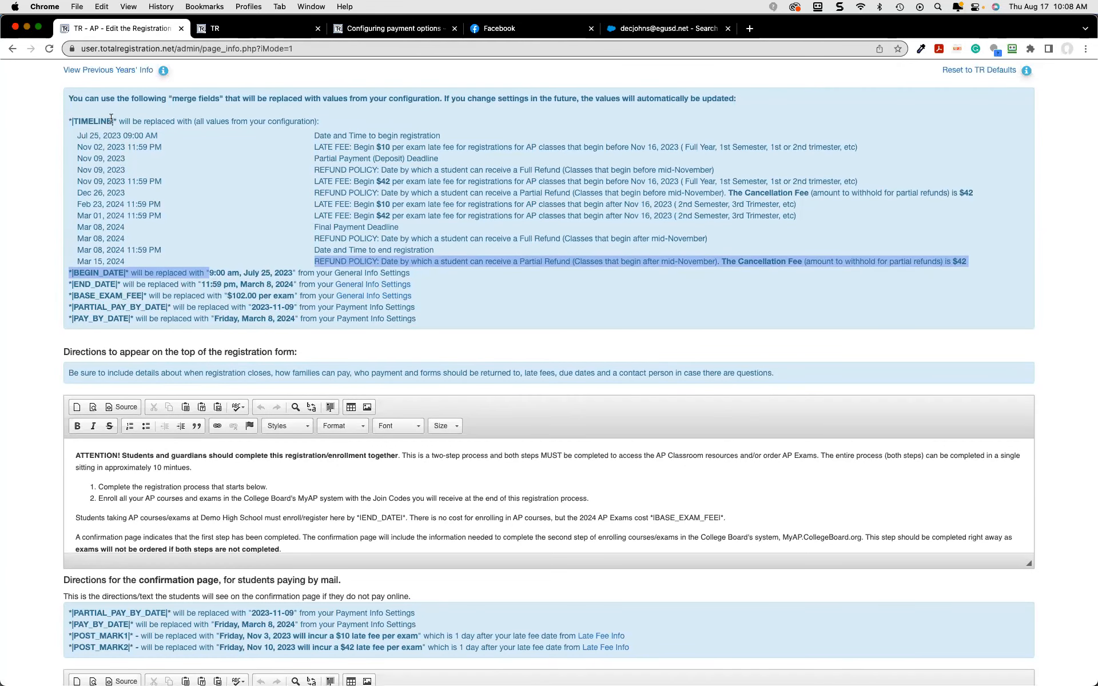
# Find where the TIMELINE merge field is used in the registration form directions and compare it with the timeline entries replacing it
pyautogui.moveTo(117, 121); pyautogui.dragTo(64, 123)
pyautogui.scroll(-5, 234, 485)
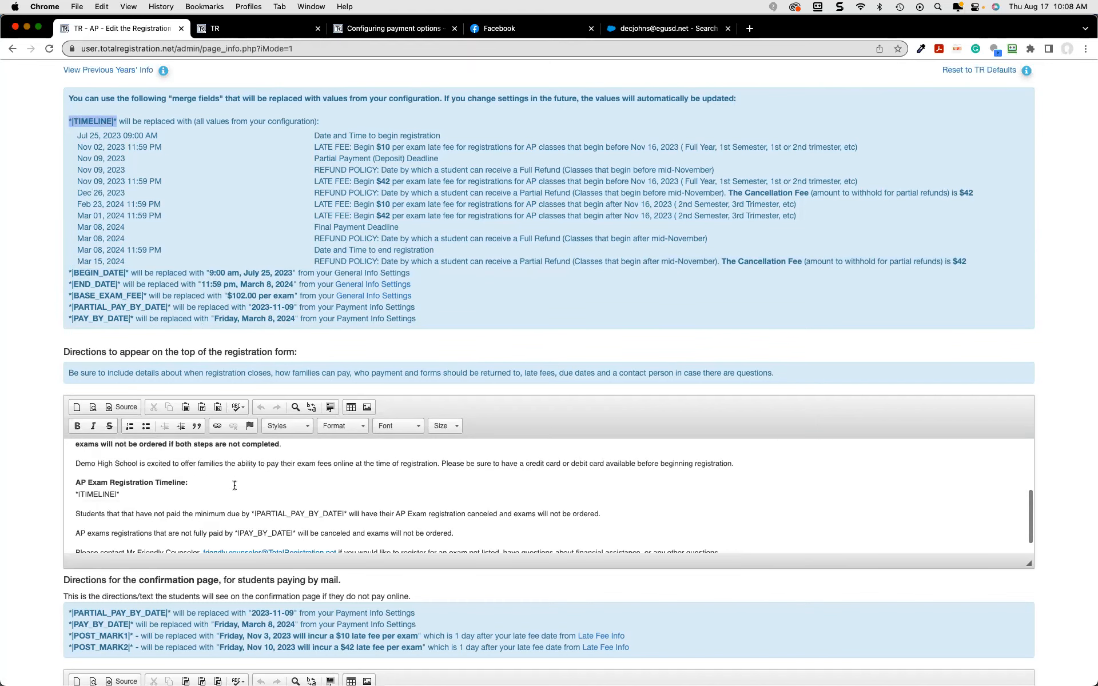
pyautogui.tripleClick(89, 491)
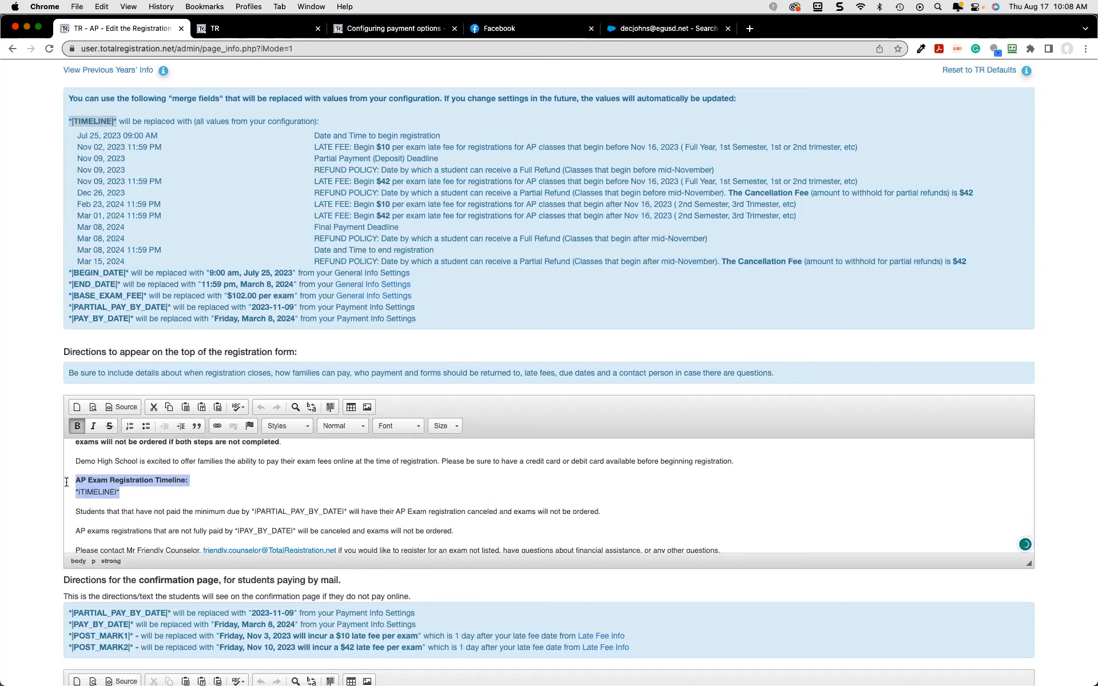
pyautogui.moveTo(78, 136); pyautogui.dragTo(984, 261)
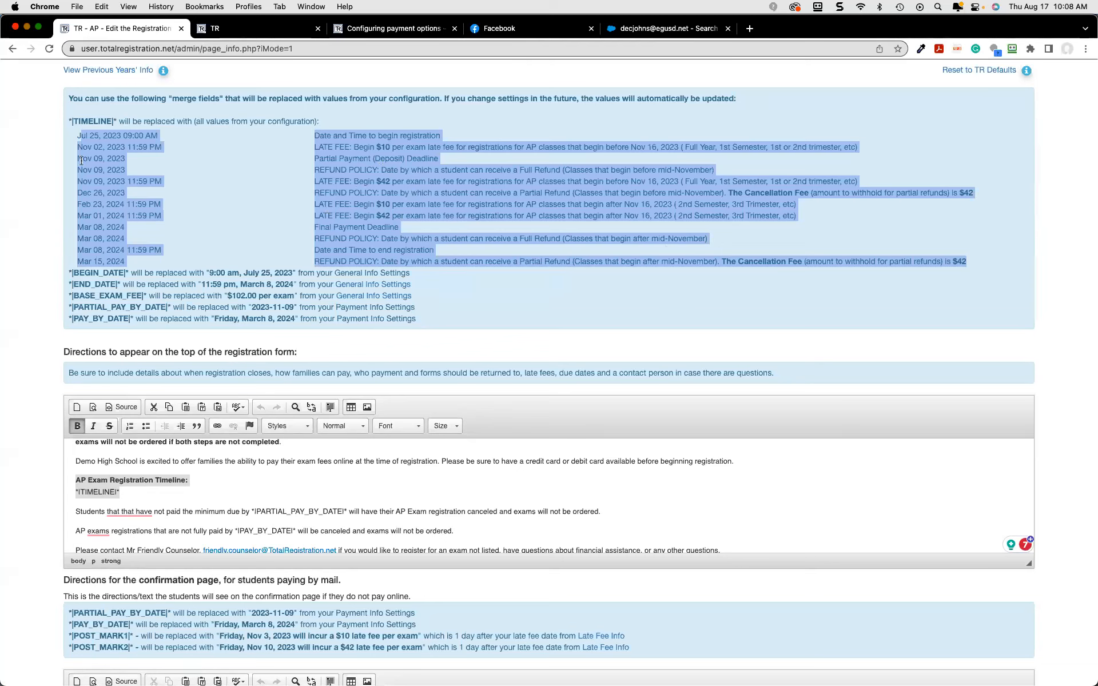
pyautogui.click(64, 156)
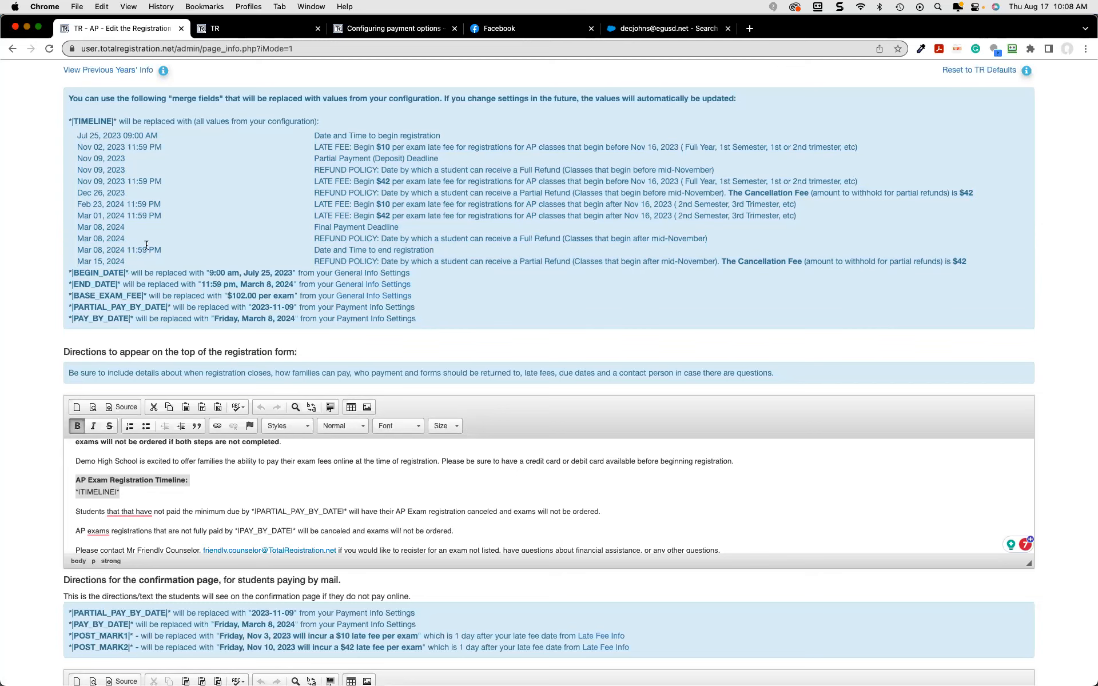
# Read through the directions for the top of the registration form, from the enrollment steps to the payment deadlines and contact paragraph
pyautogui.scroll(-3, 200, 220)
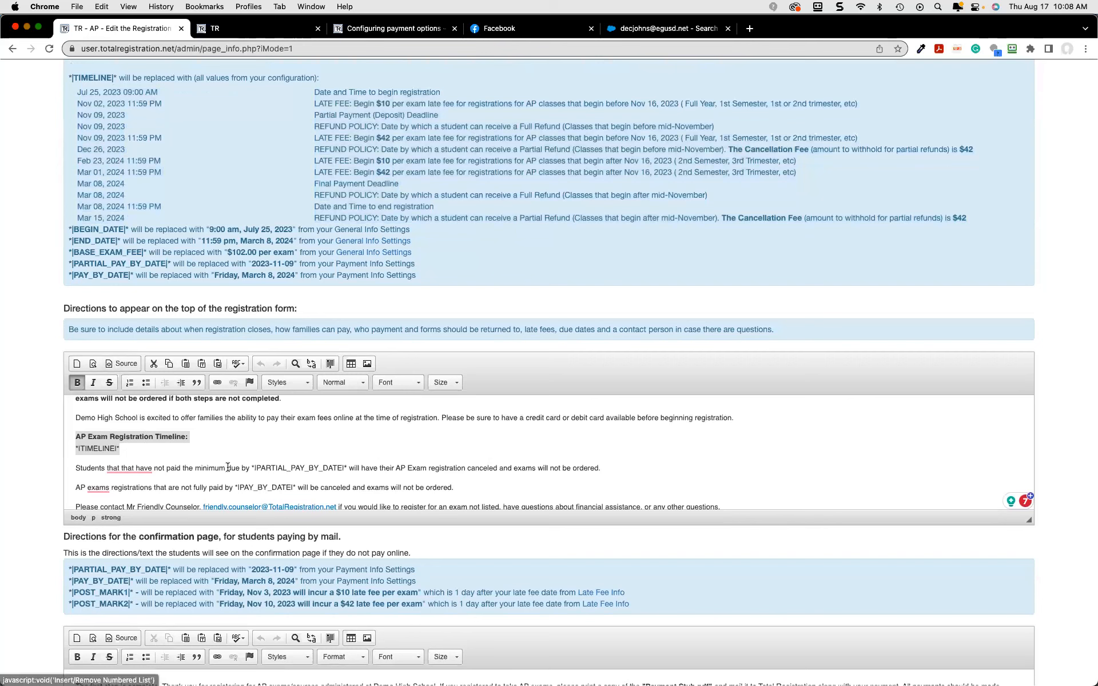
pyautogui.scroll(-1, 228, 467)
pyautogui.scroll(5, 227, 467)
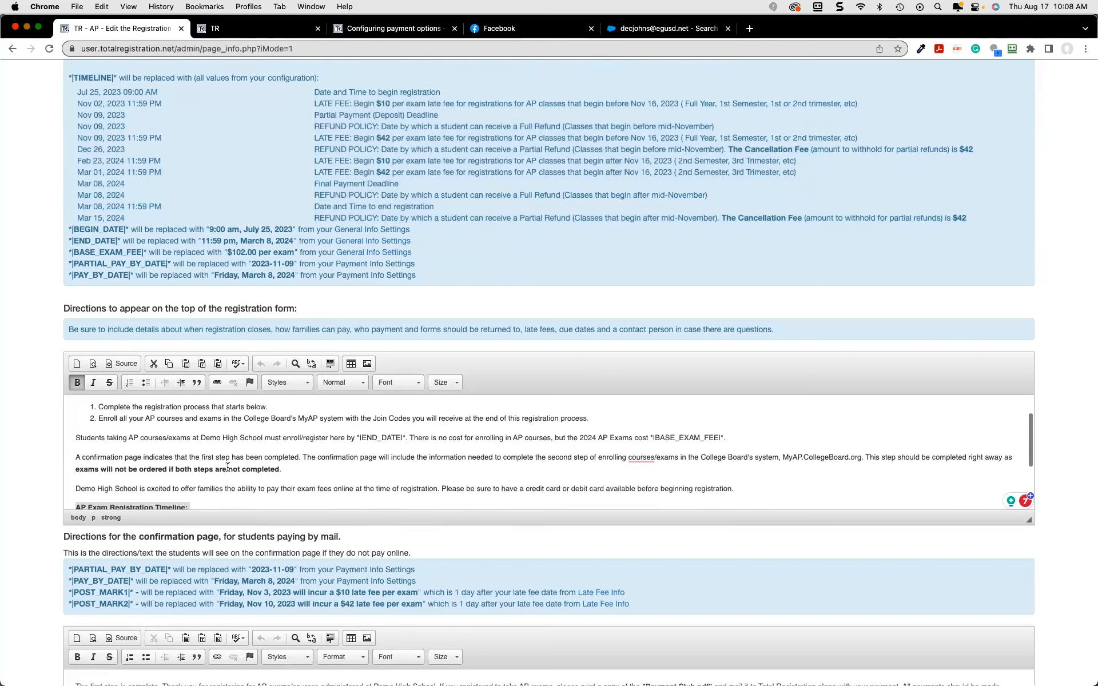
pyautogui.scroll(-5, 83, 442)
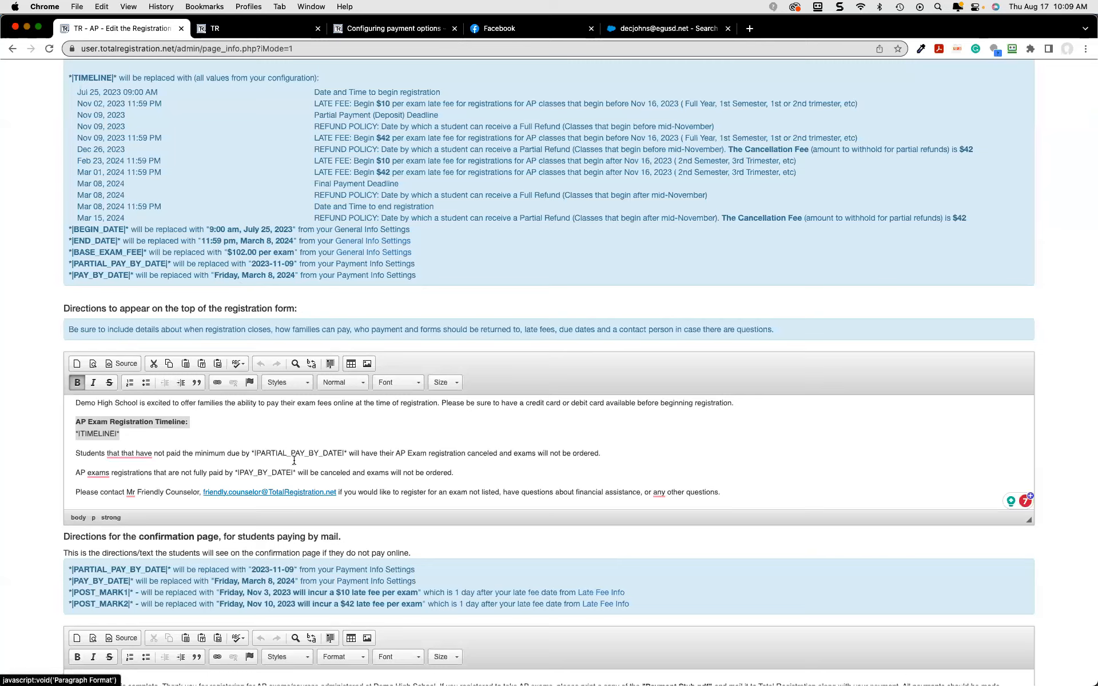
pyautogui.scroll(-1, 486, 450)
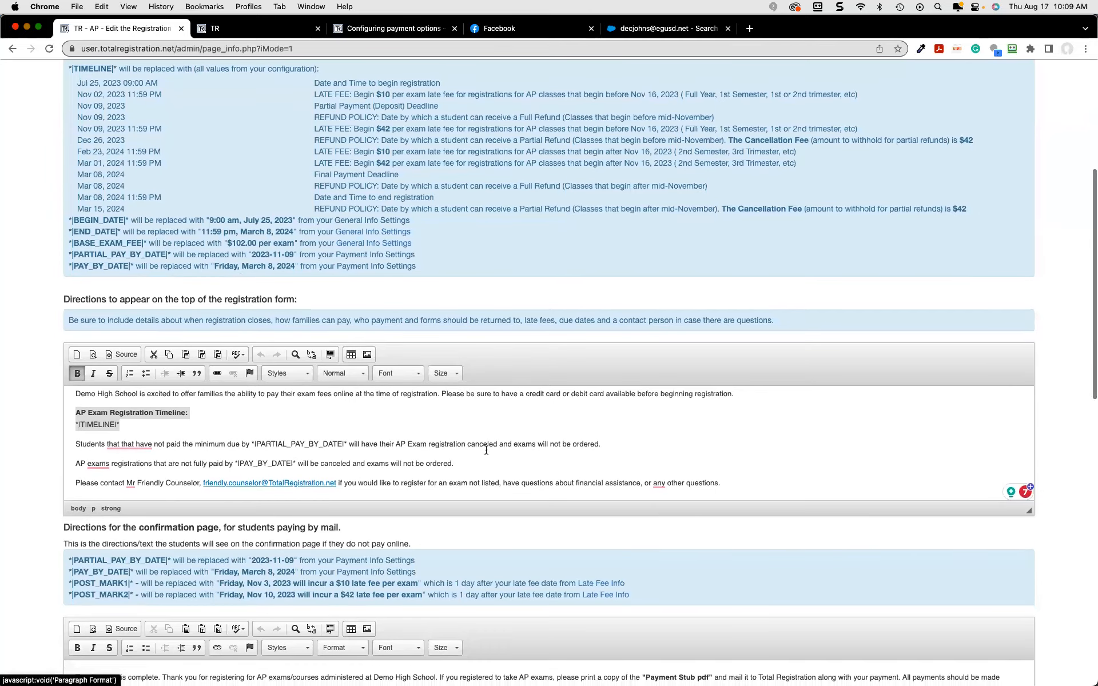
pyautogui.scroll(-1, 498, 409)
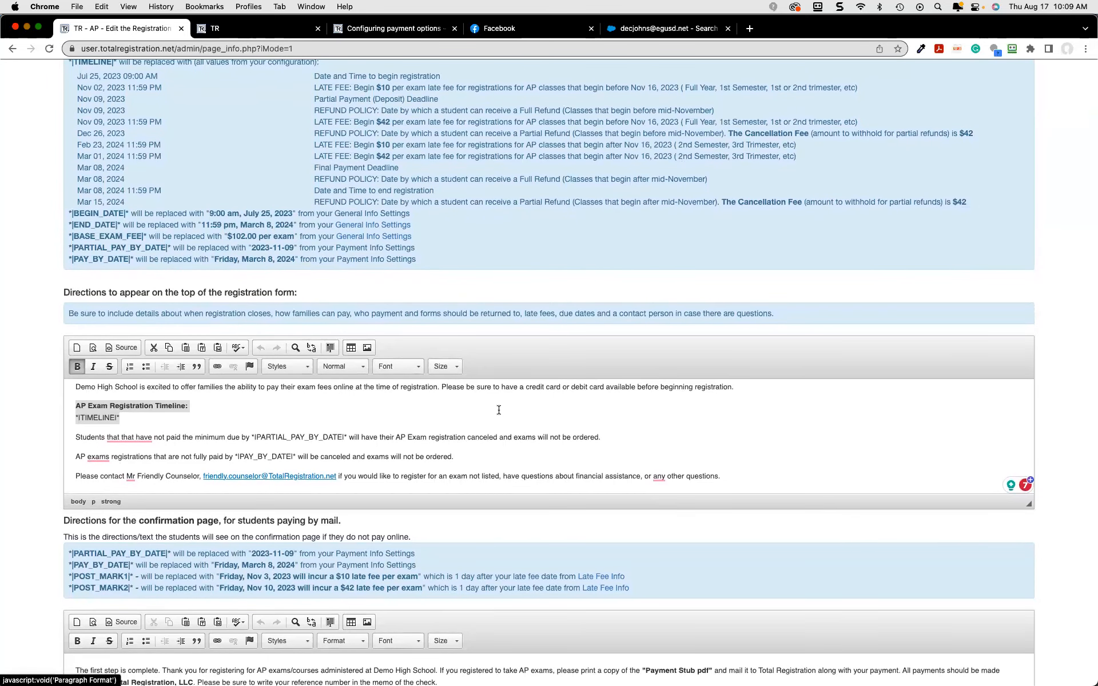
pyautogui.click(498, 410)
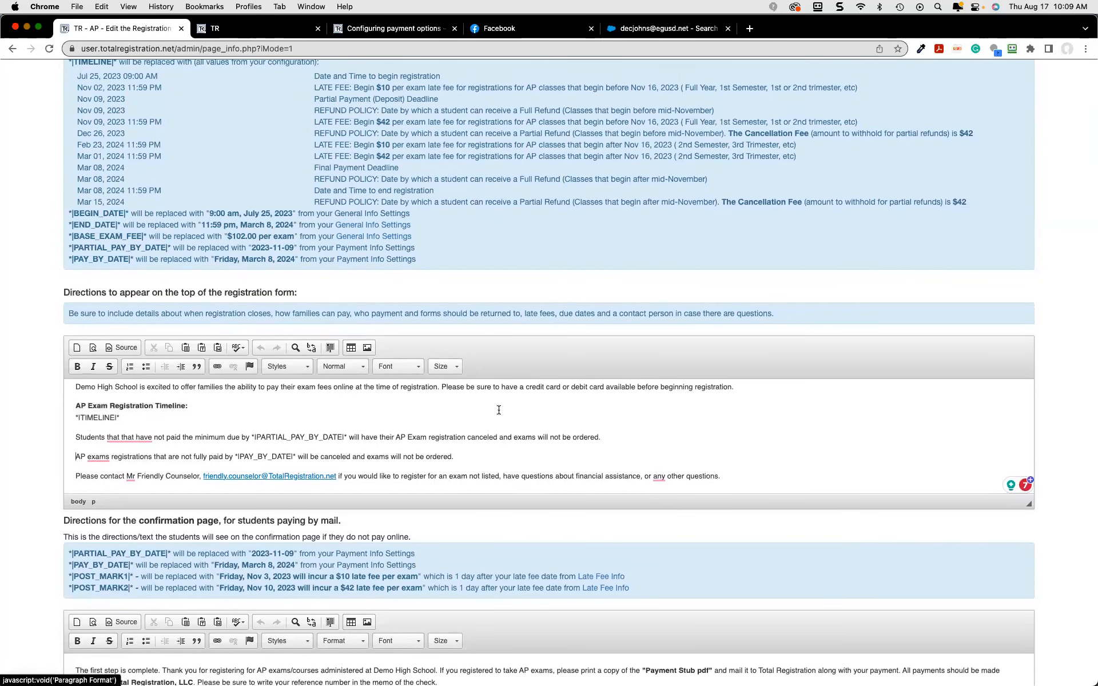
# Recheck the top-of-form registration directions and how they use the END_DATE, BASE_EXAM_FEE, TIMELINE, PARTIAL_PAY_BY_DATE and PAY_BY_DATE merge fields
pyautogui.scroll(-2, 499, 410)
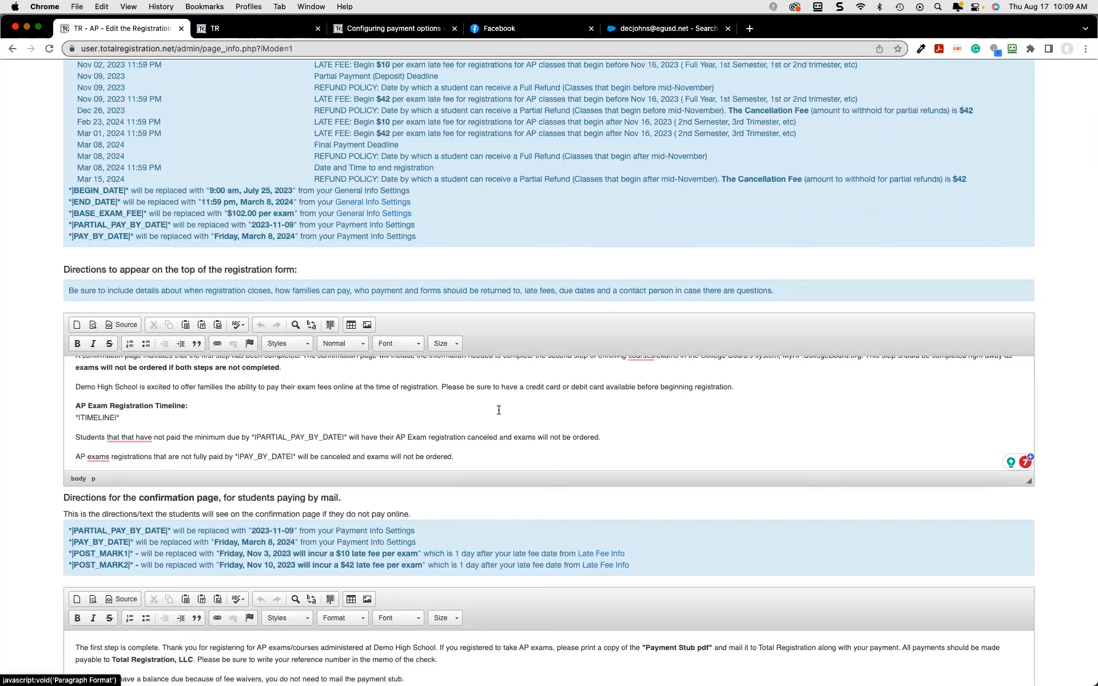
pyautogui.scroll(2, 498, 410)
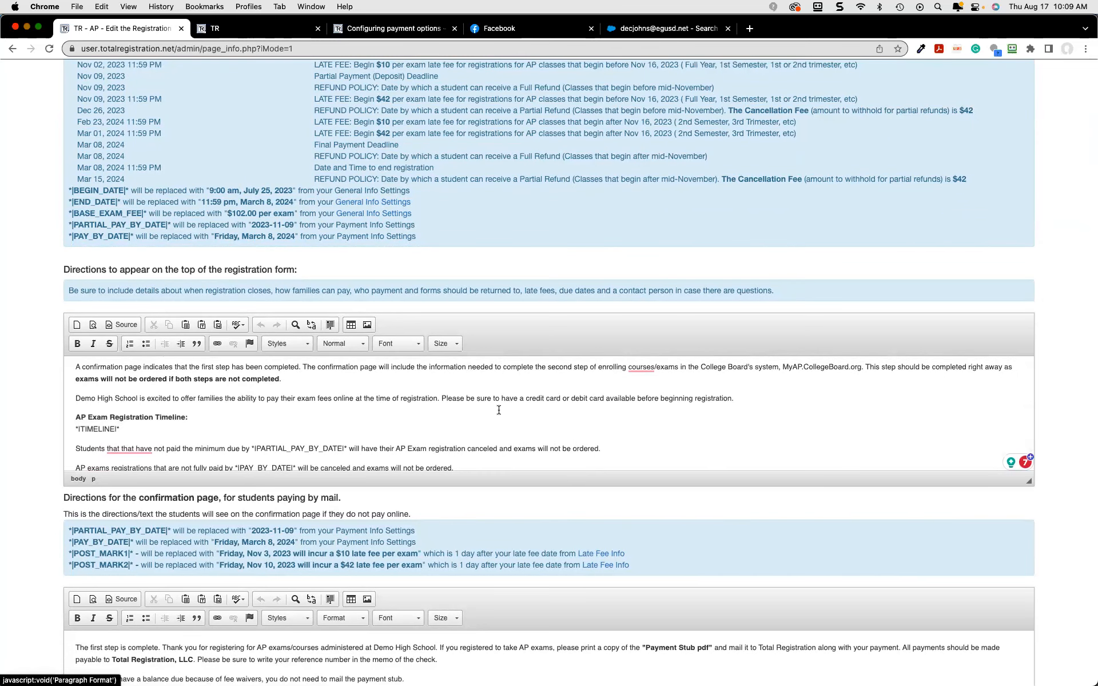
pyautogui.scroll(4, 498, 410)
pyautogui.scroll(-4, 319, 420)
pyautogui.scroll(2, 218, 400)
pyautogui.scroll(1, 207, 399)
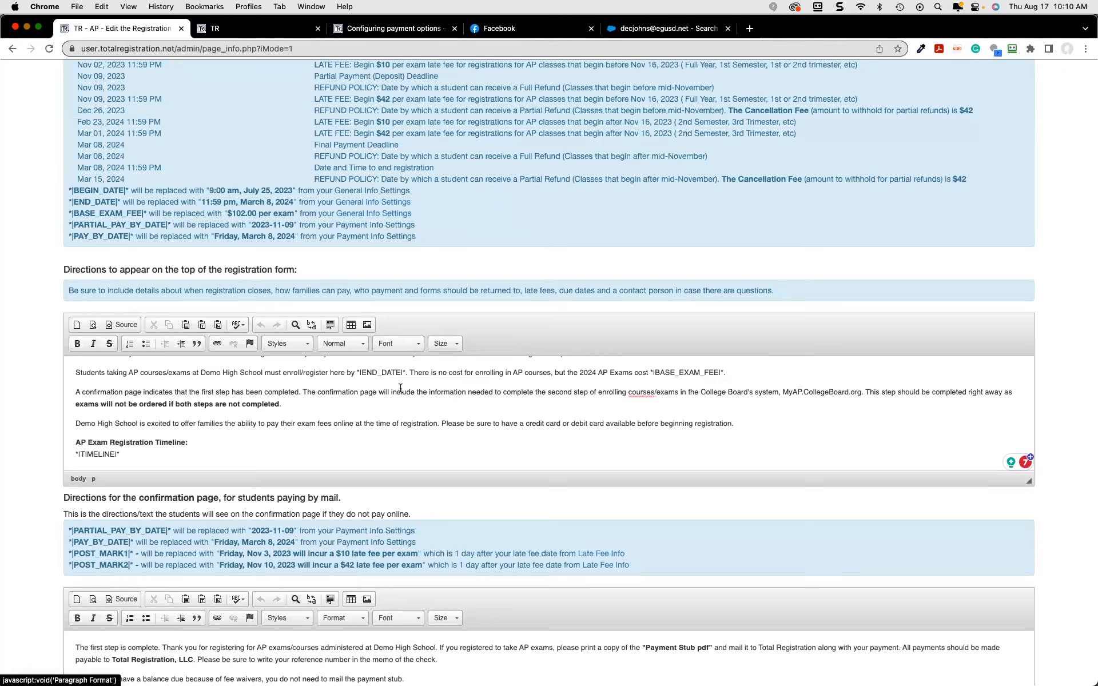
pyautogui.scroll(-1, 401, 388)
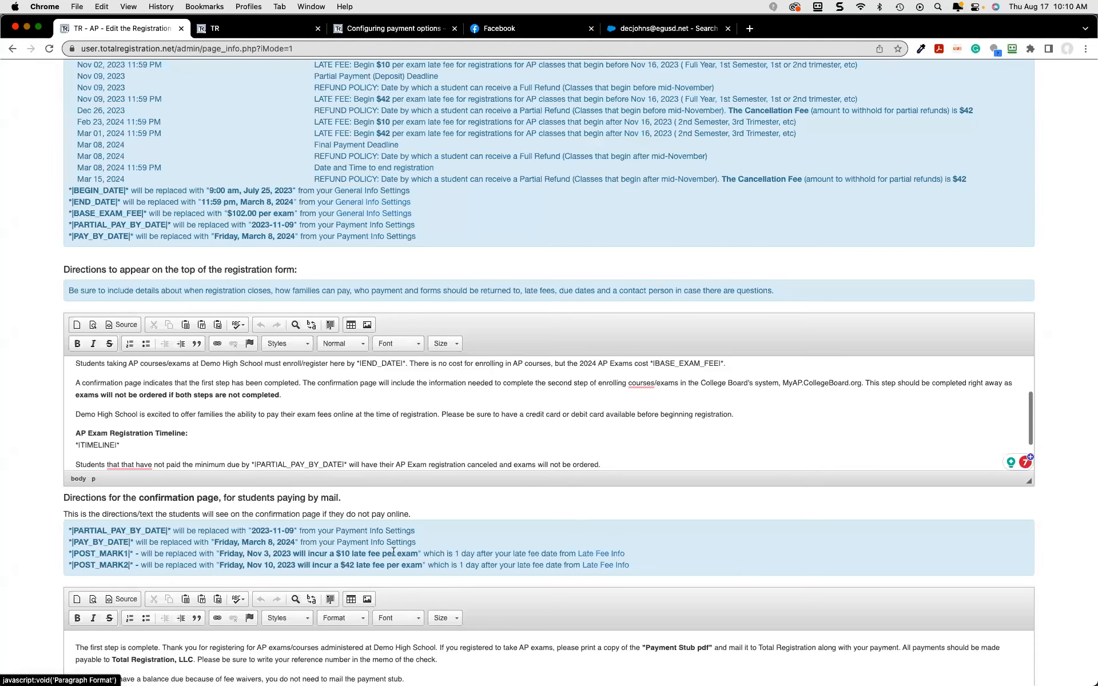
pyautogui.scroll(-5, 340, 577)
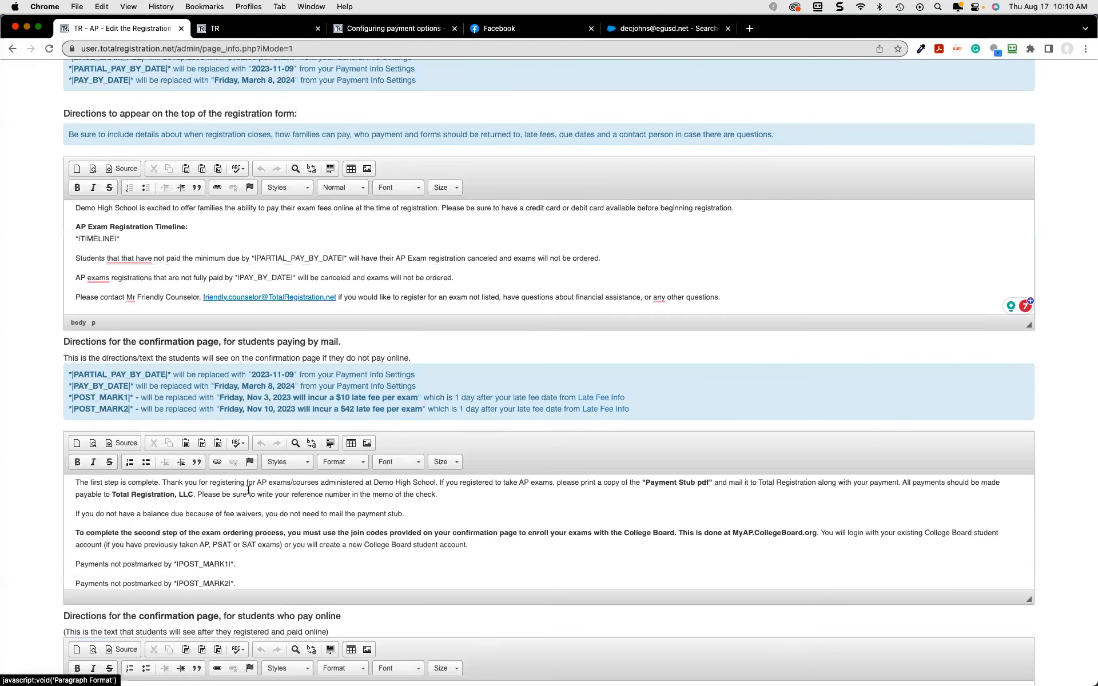
pyautogui.scroll(1, 203, 232)
pyautogui.scroll(1, 211, 164)
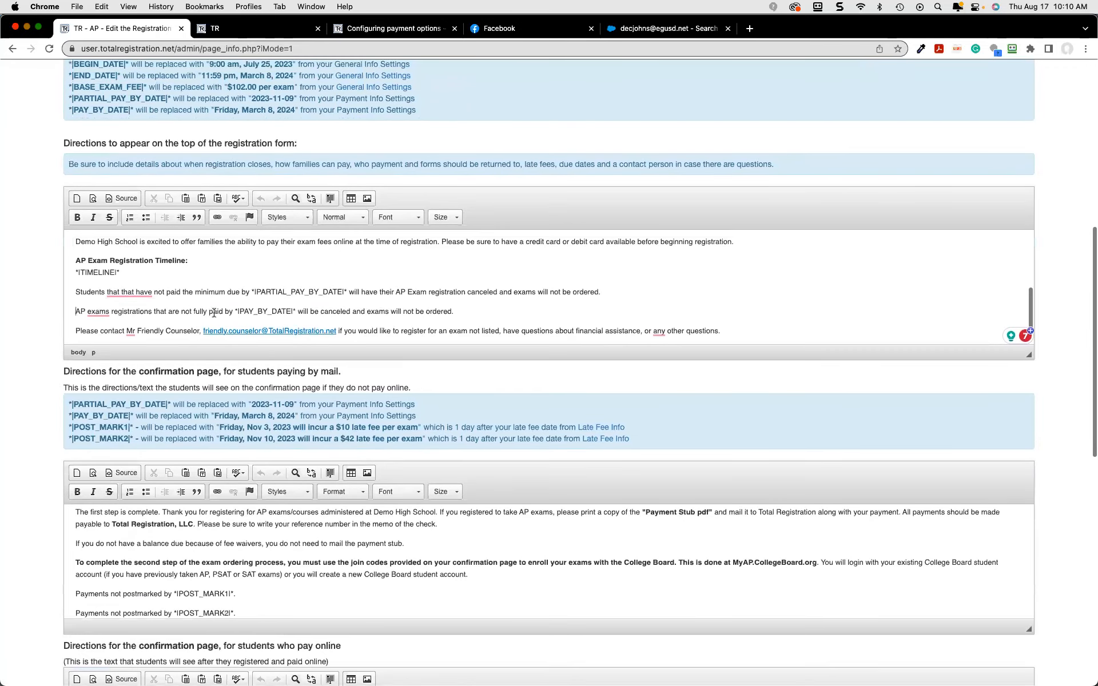
pyautogui.scroll(5, 213, 309)
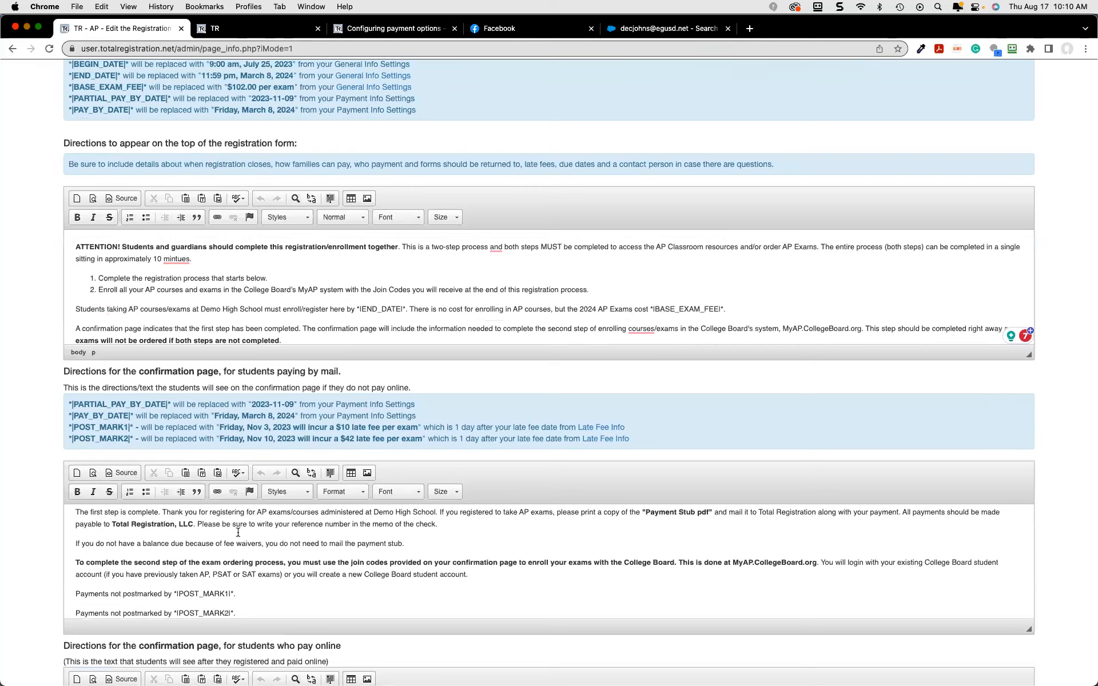
# Read the confirmation page directions for students paying by mail, including the POST_MARK1, POST_MARK2 and payment deadline merge fields
pyautogui.scroll(-2, 237, 532)
pyautogui.scroll(-1, 211, 643)
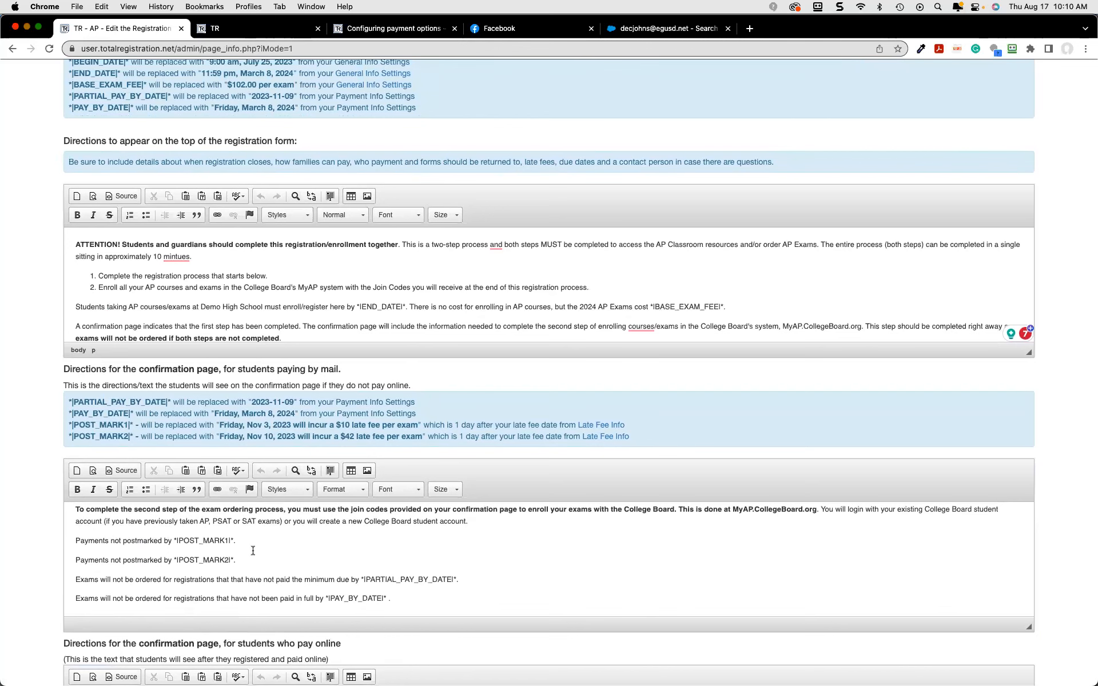
pyautogui.scroll(-3, 257, 550)
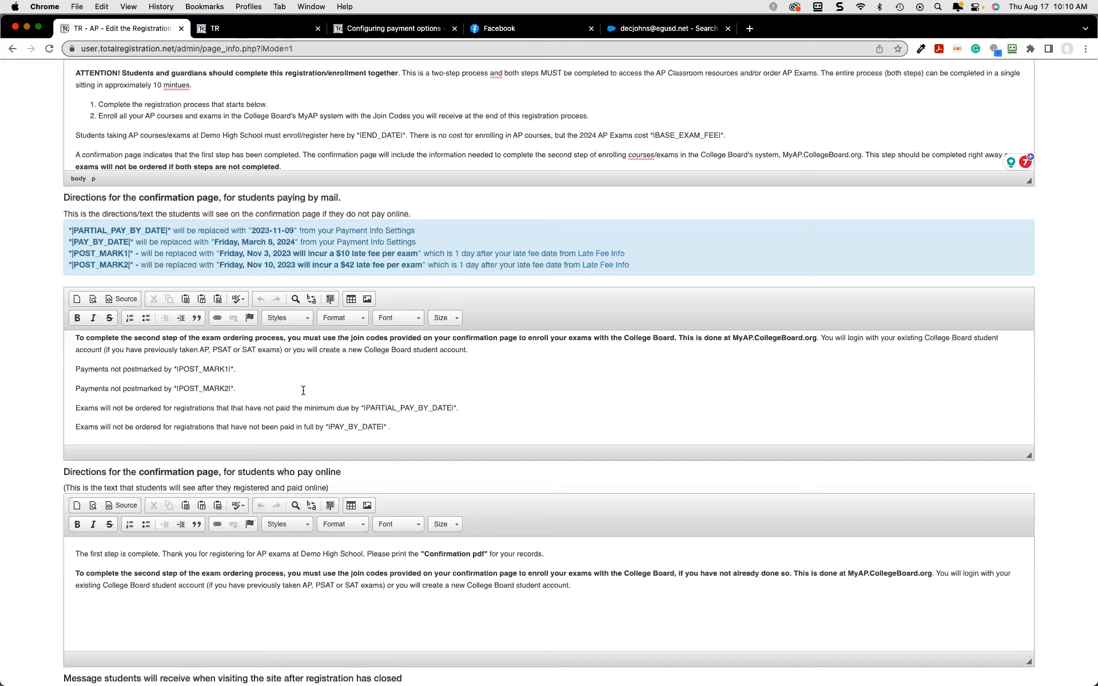
pyautogui.scroll(-2, 303, 390)
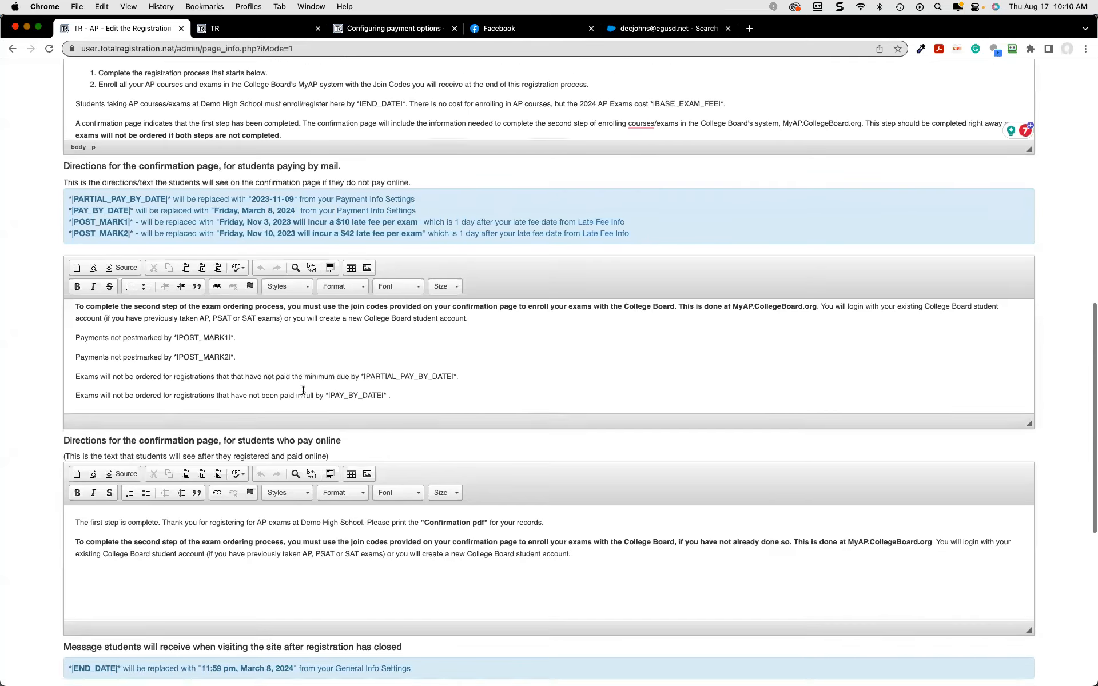
pyautogui.scroll(-1, 303, 390)
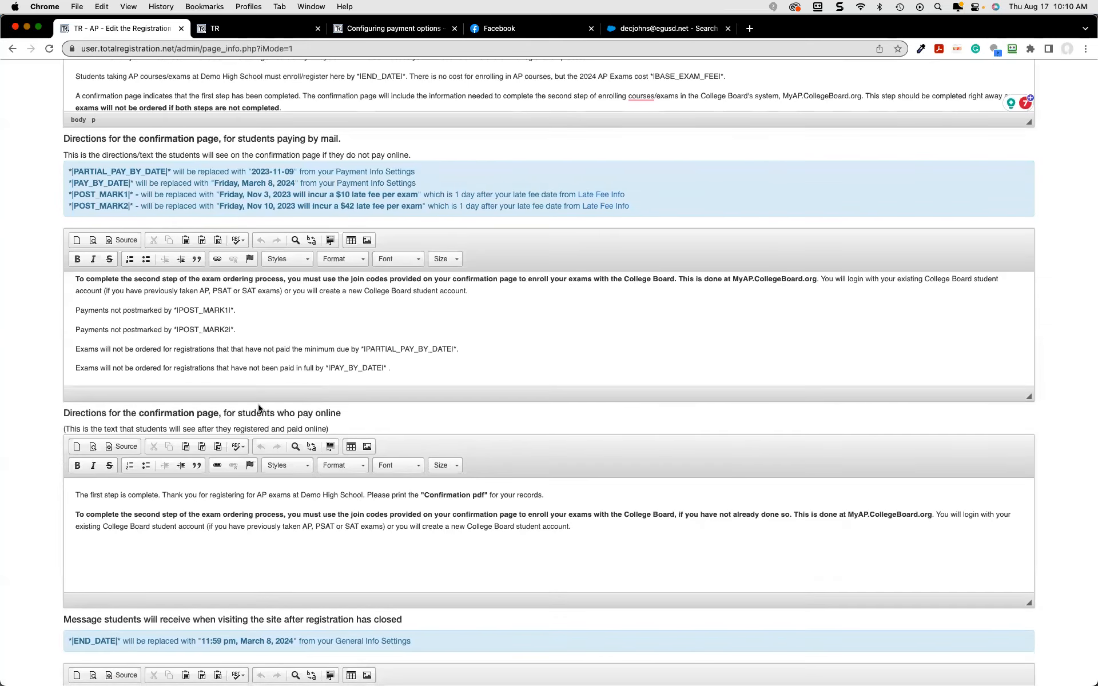
# Review the online-payment confirmation directions and the messages for closed and not-yet-open registration, and advance the interview to the additional page
pyautogui.scroll(-7, 258, 407)
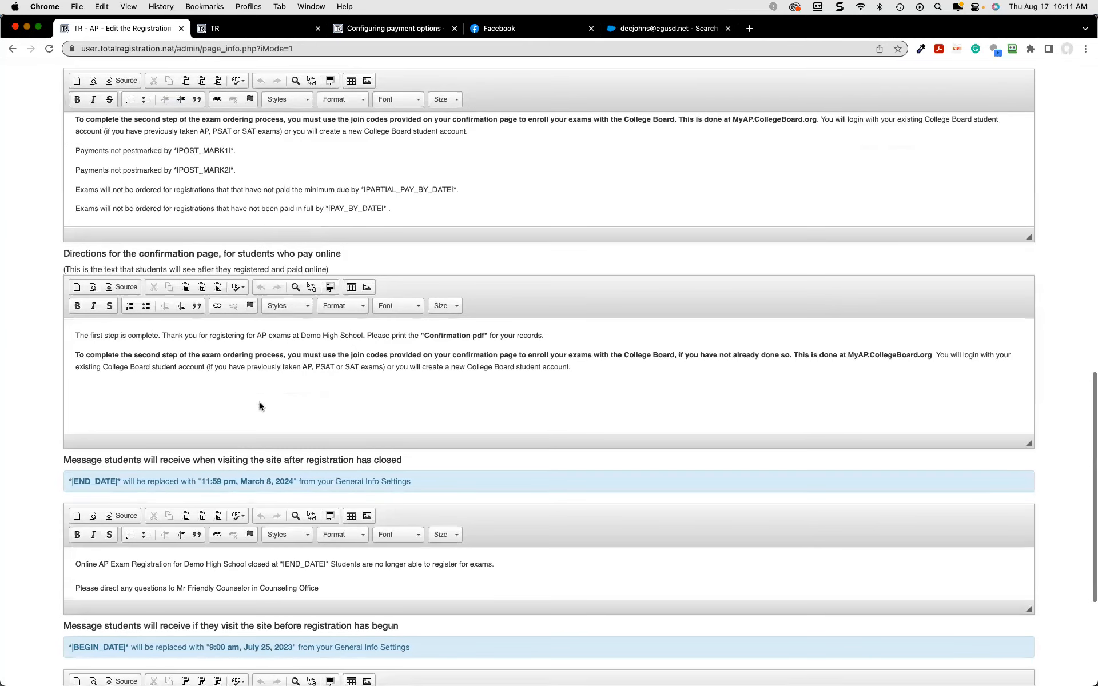
pyautogui.scroll(-5, 260, 406)
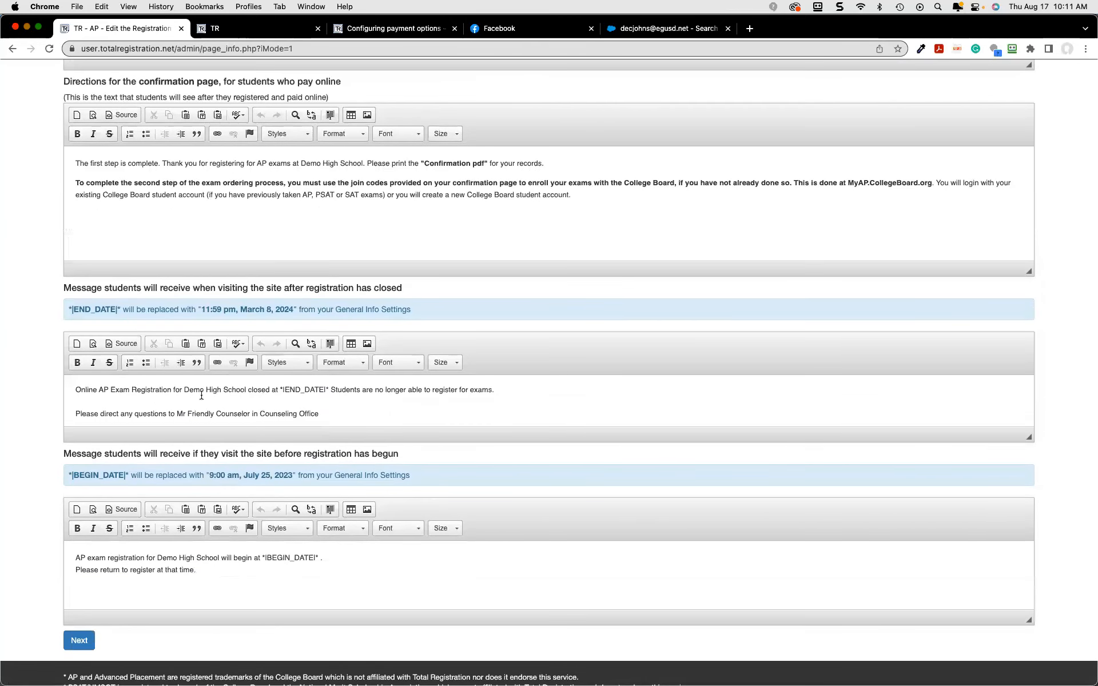
pyautogui.click(87, 644)
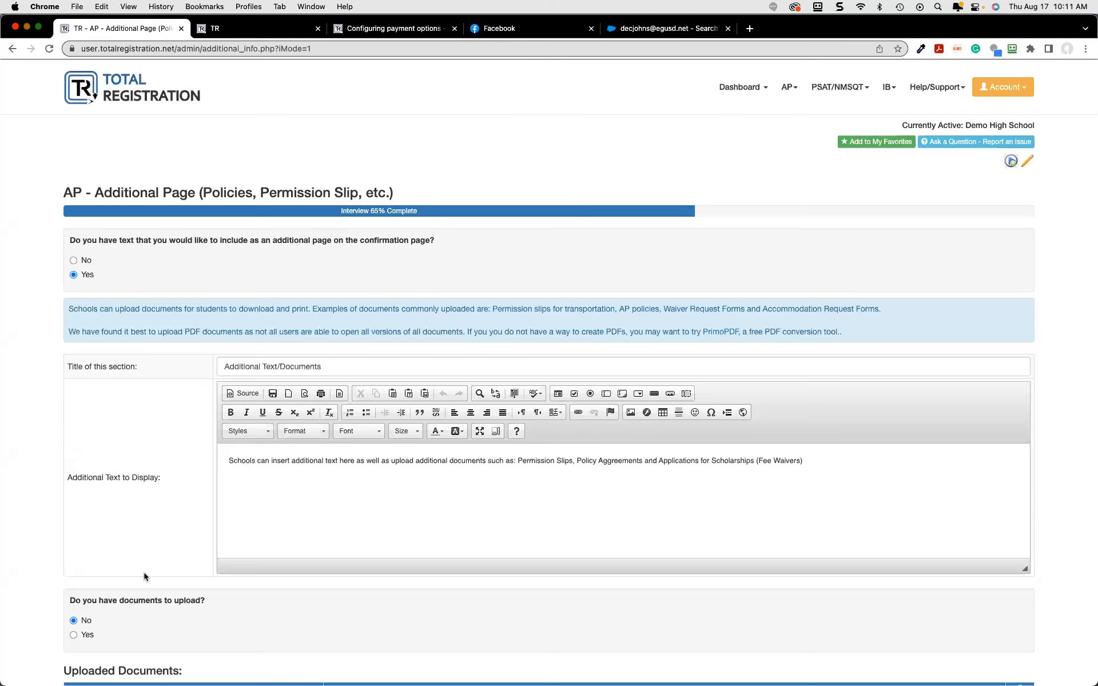
# Answer Yes to having documents to upload for the additional page, and advance the interview to the AP policies
pyautogui.scroll(-3, 147, 575)
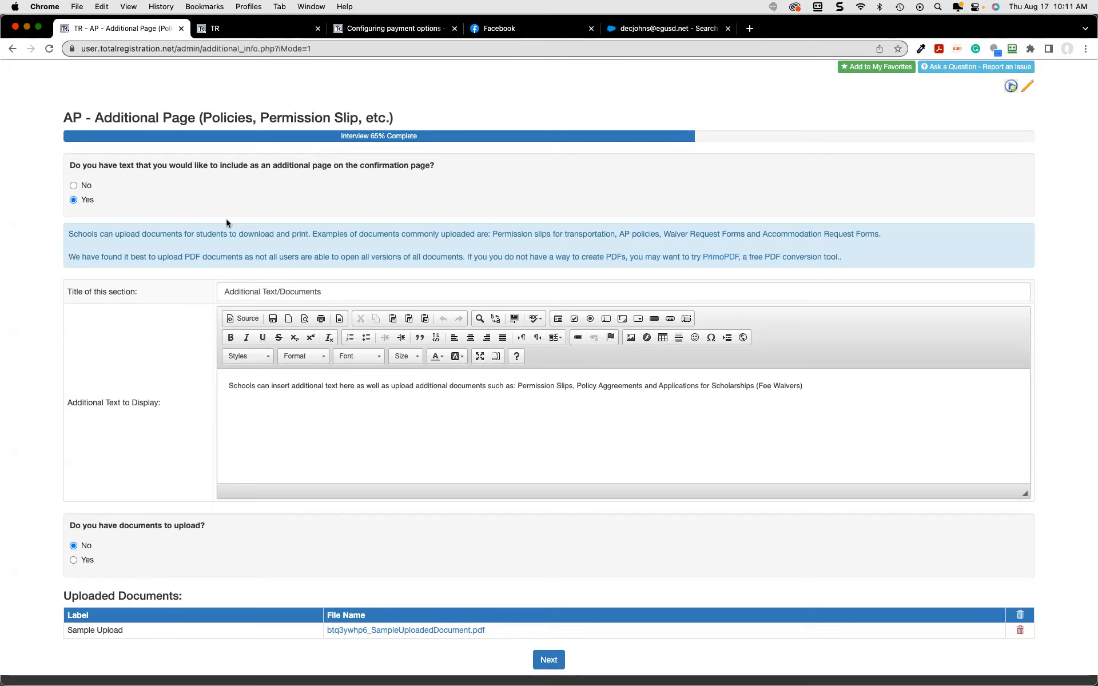
pyautogui.scroll(-1, 226, 223)
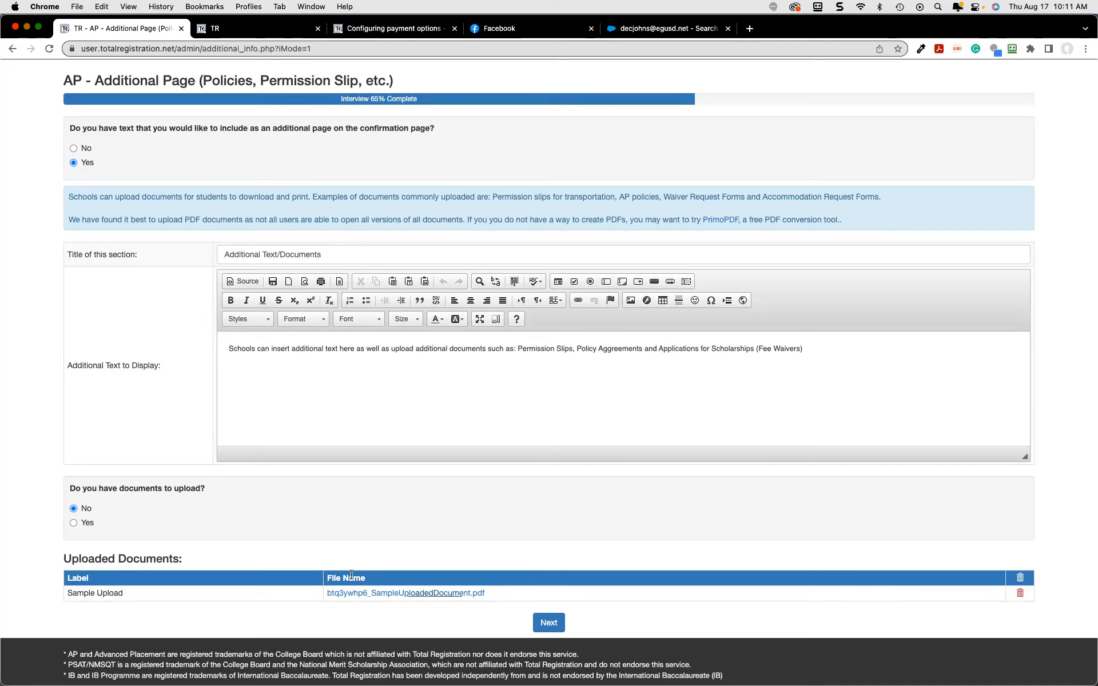
pyautogui.scroll(-1, 341, 570)
pyautogui.scroll(-1, 339, 572)
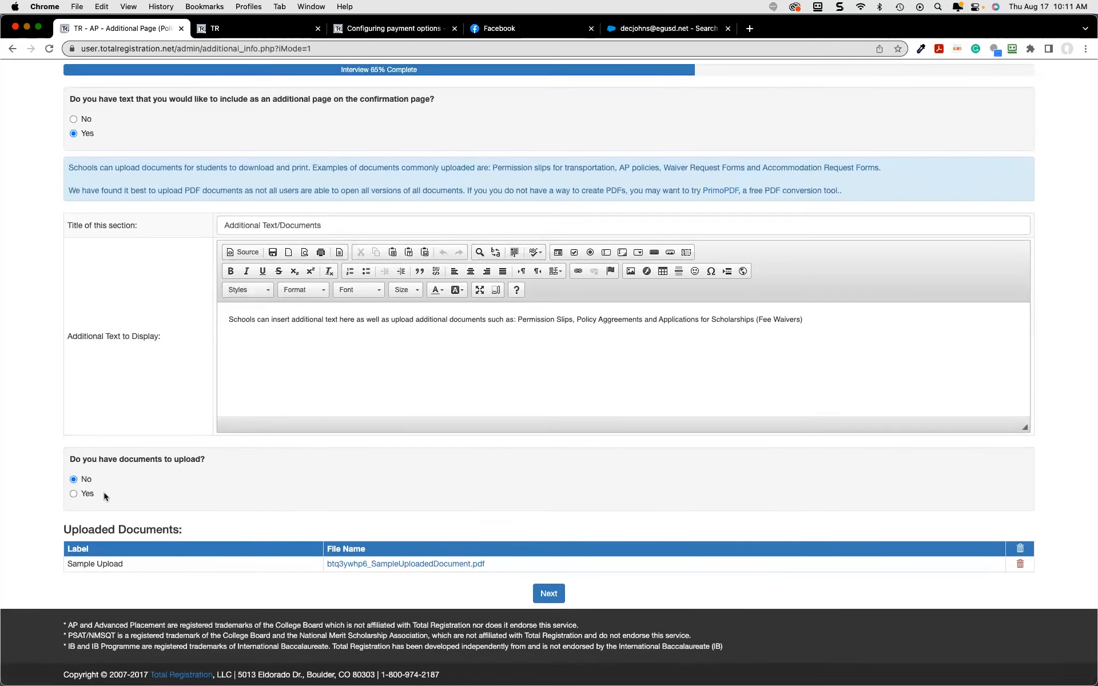
pyautogui.click(73, 494)
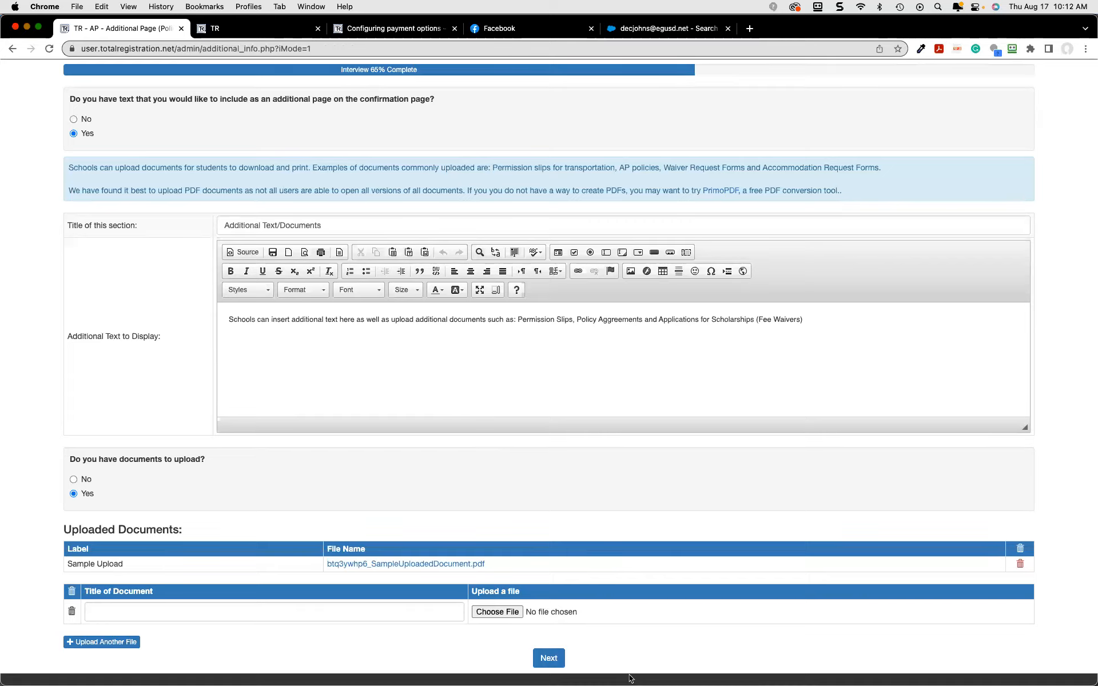
pyautogui.click(550, 660)
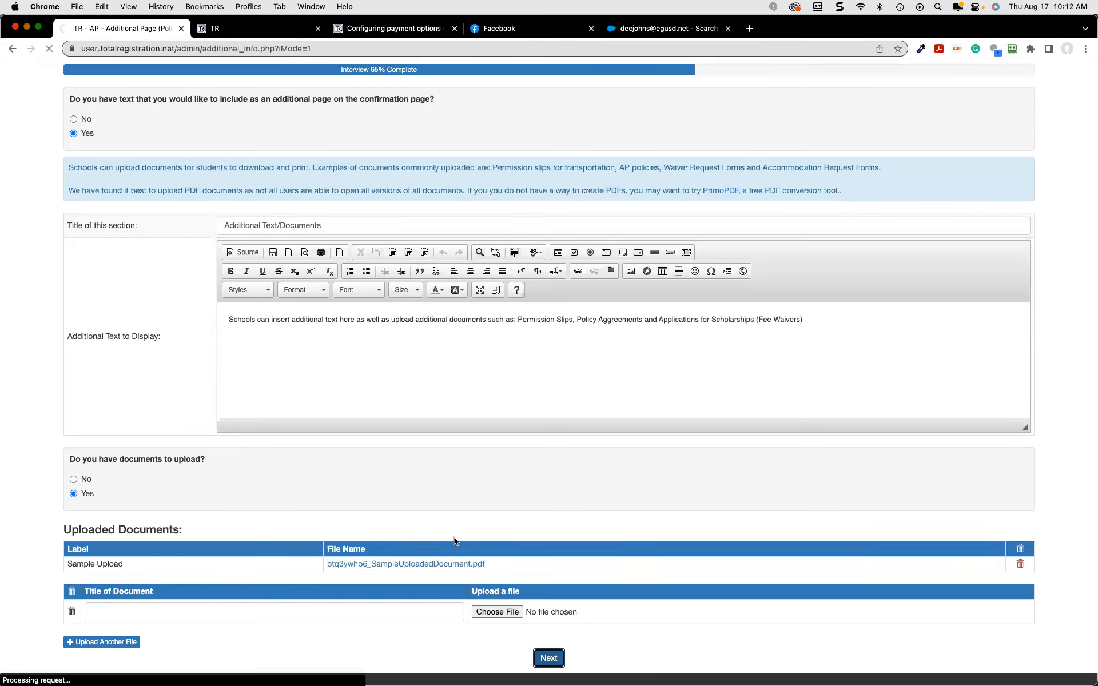
# Review the text of the school's AP policies and advance the interview to teacher management
pyautogui.scroll(-2, 464, 401)
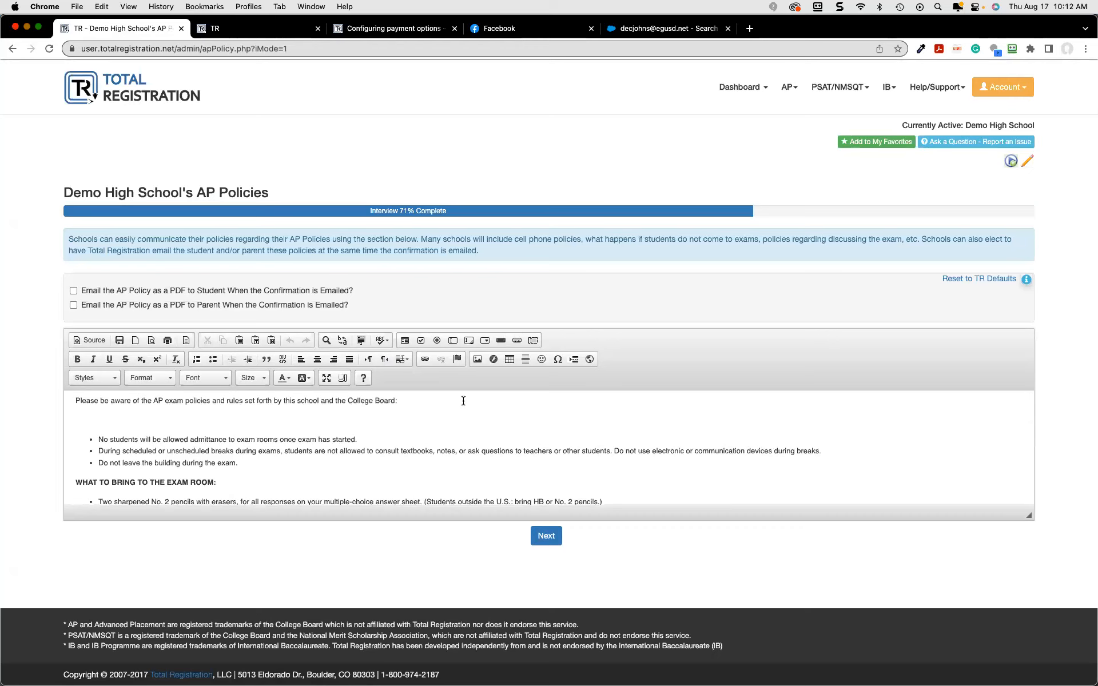
pyautogui.scroll(-3, 463, 401)
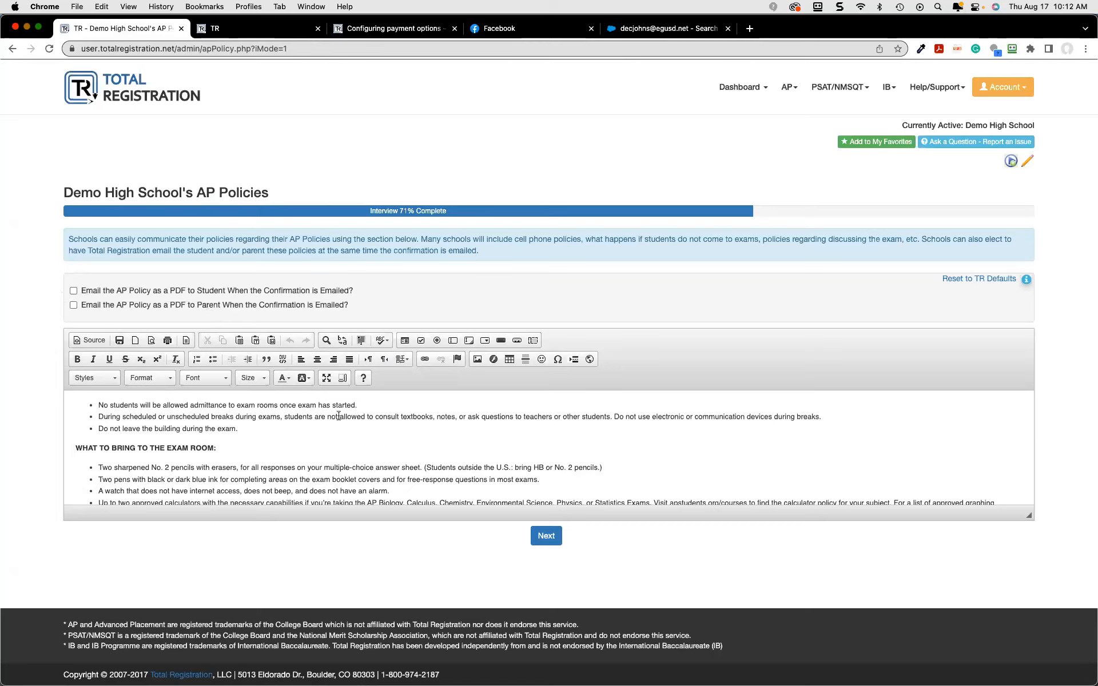
pyautogui.click(546, 537)
# Examine the teacher display name options and the teacher list with its course type, roster access and status columns
pyautogui.scroll(-2, 553, 540)
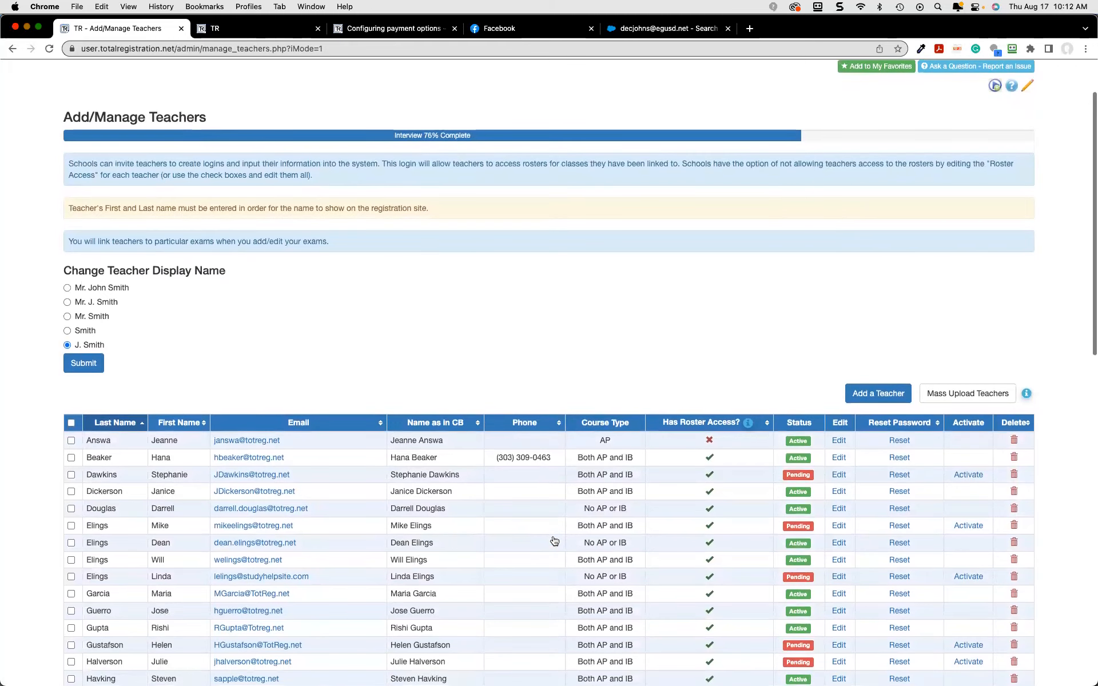
pyautogui.scroll(-1, 553, 541)
pyautogui.scroll(-1, 553, 540)
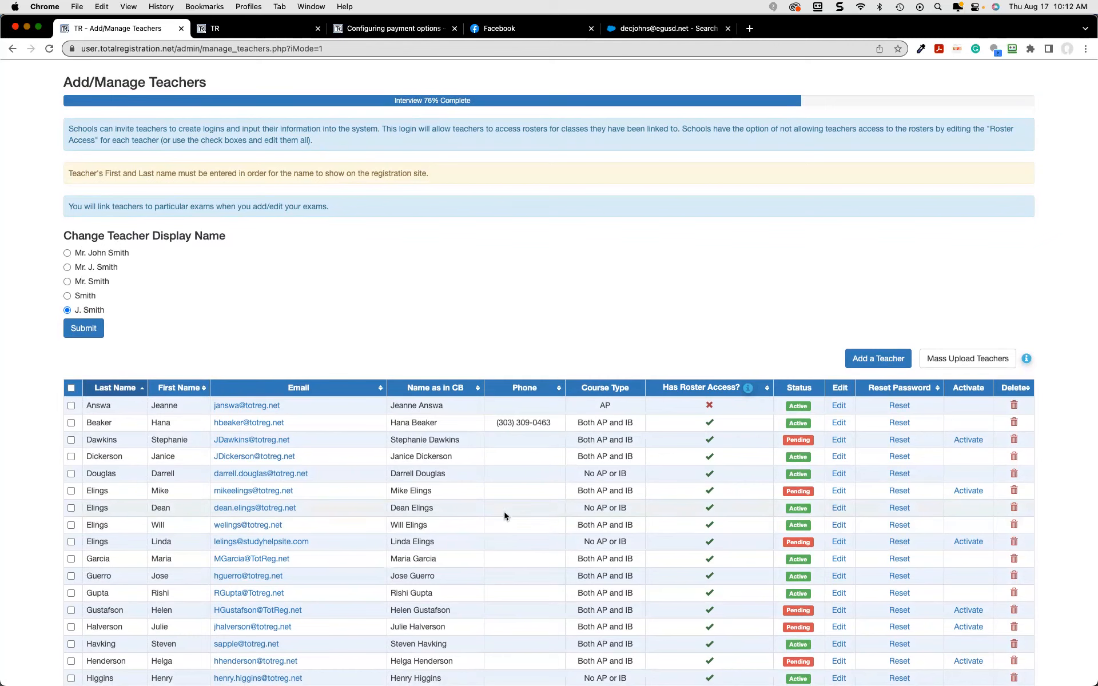
pyautogui.scroll(-1, 490, 518)
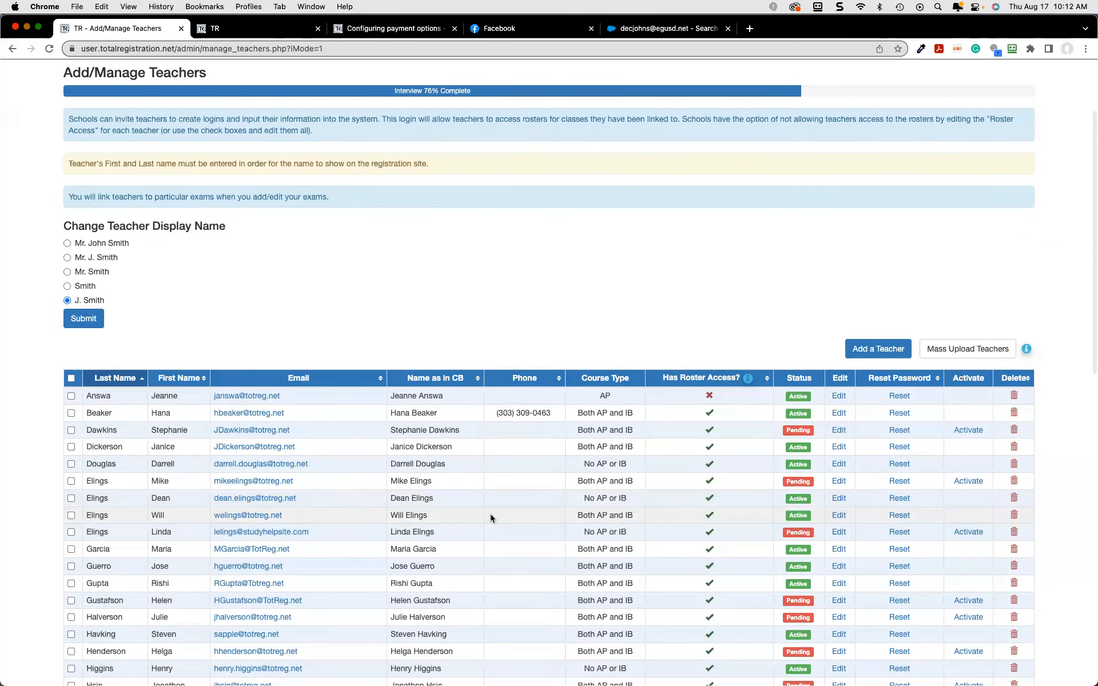
pyautogui.scroll(-2, 544, 584)
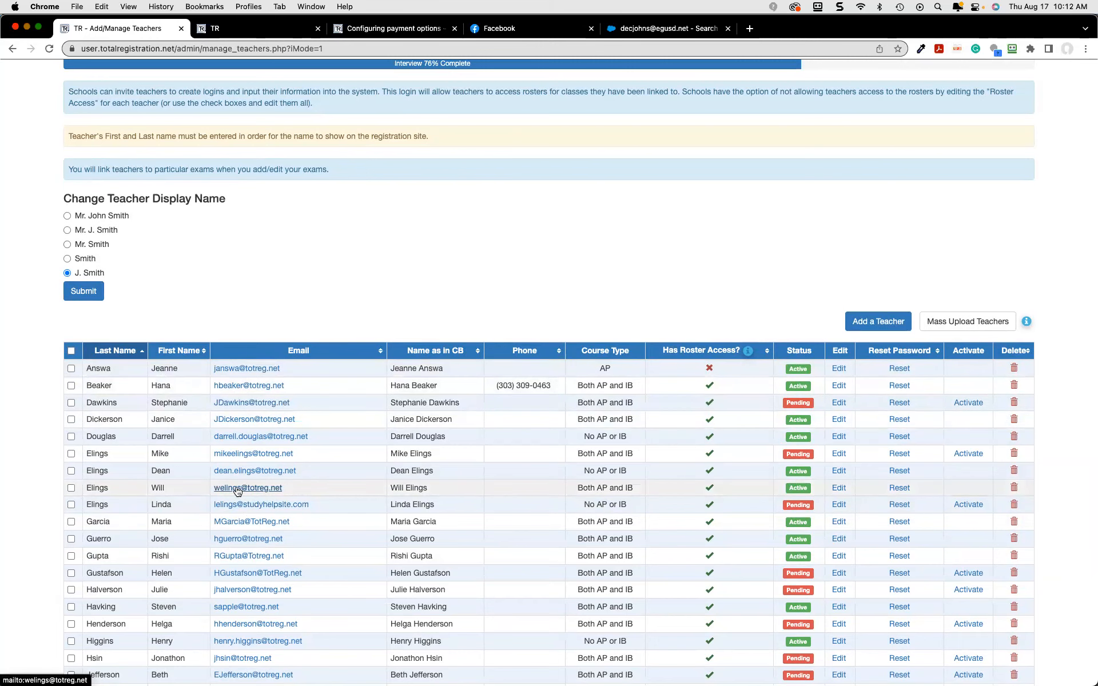
pyautogui.scroll(-1, 237, 491)
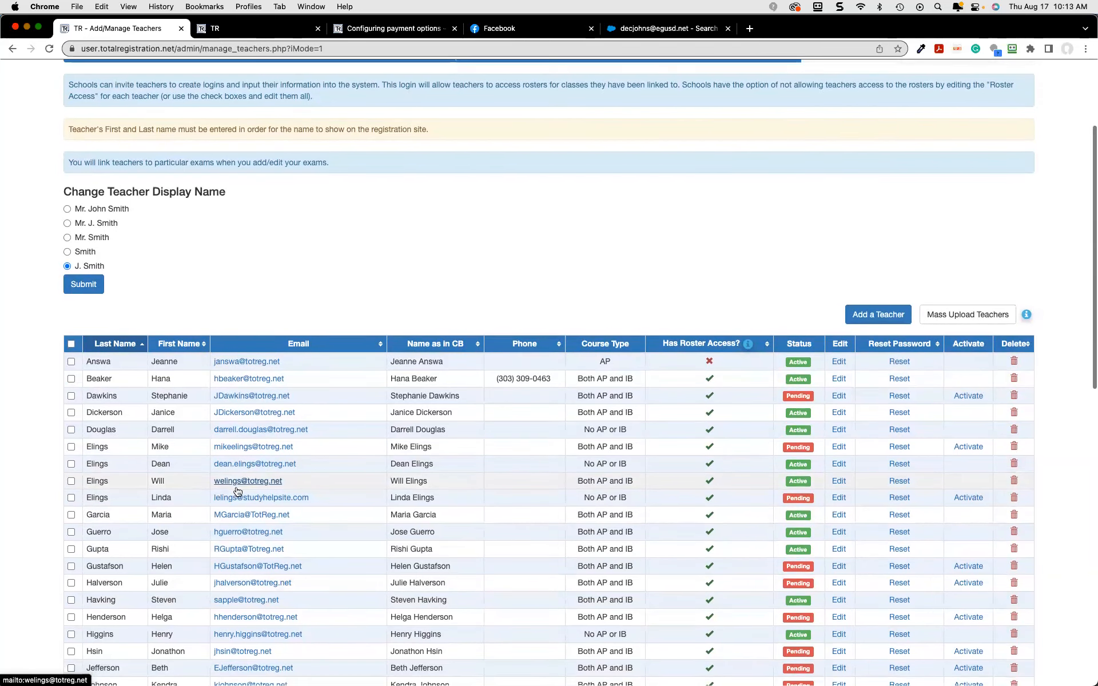
pyautogui.scroll(-2, 237, 492)
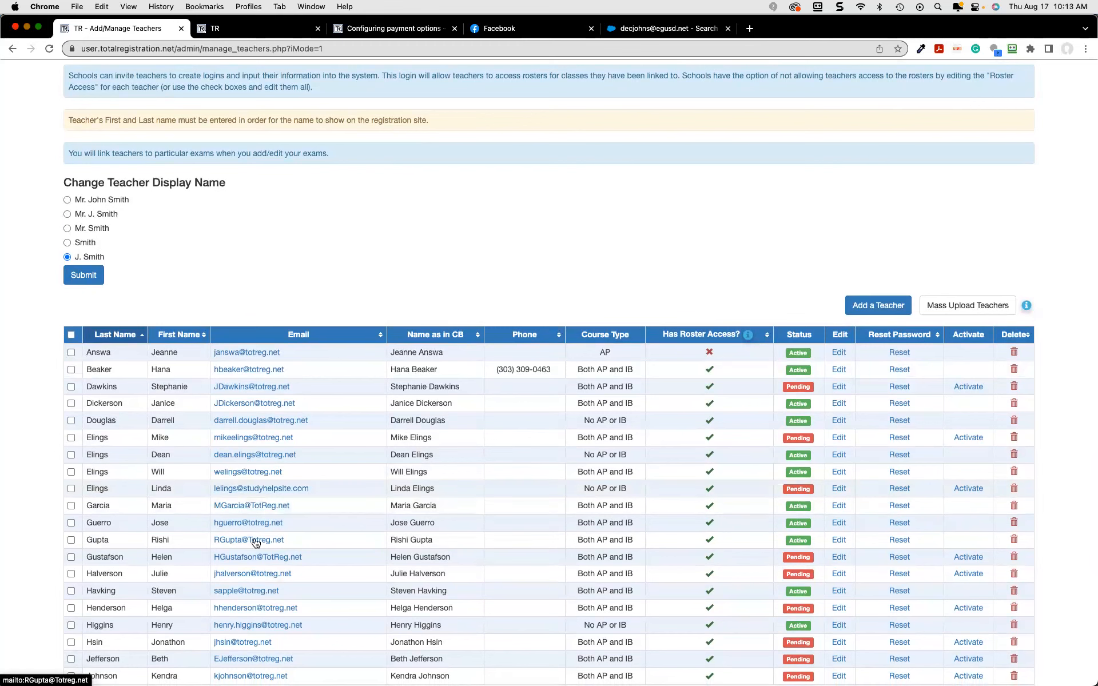
# Open the form for adding teachers, add two extra blank teacher rows, and return to the teacher list without saving
pyautogui.click(894, 305)
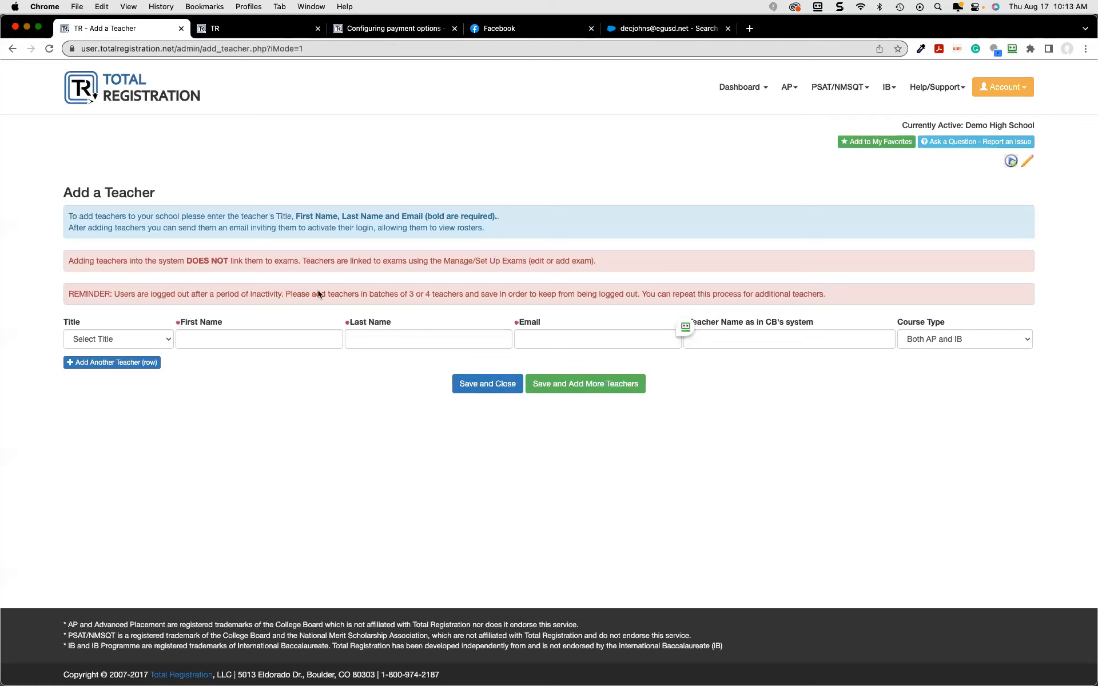
pyautogui.click(136, 369)
pyautogui.click(136, 369)
pyautogui.click(234, 508)
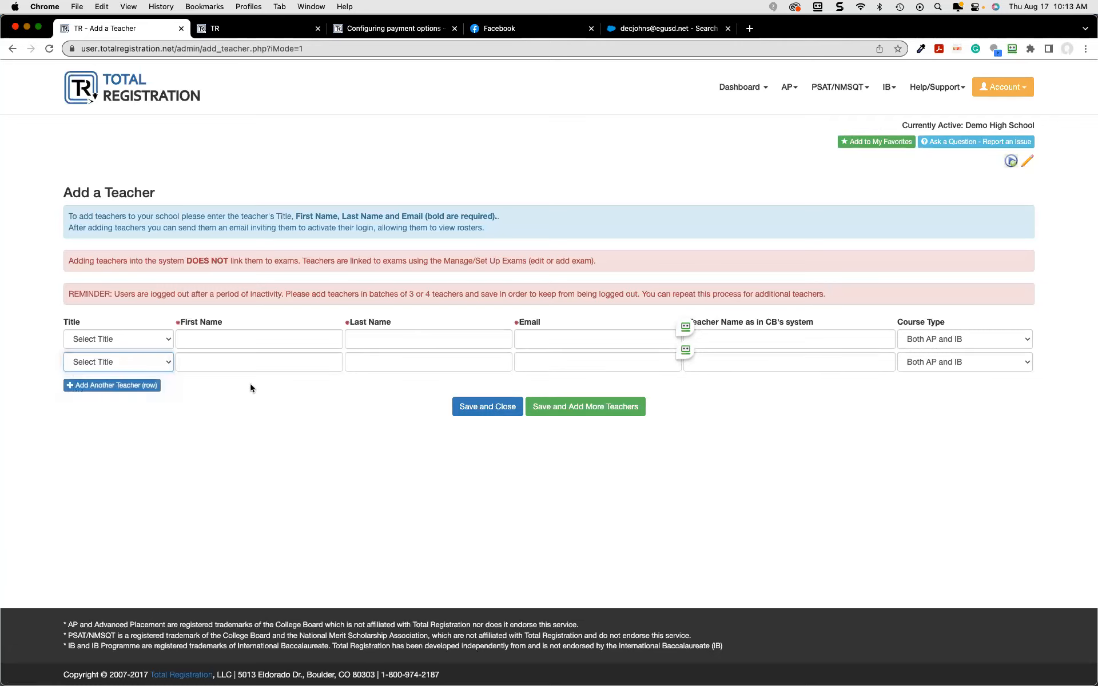
pyautogui.click(127, 385)
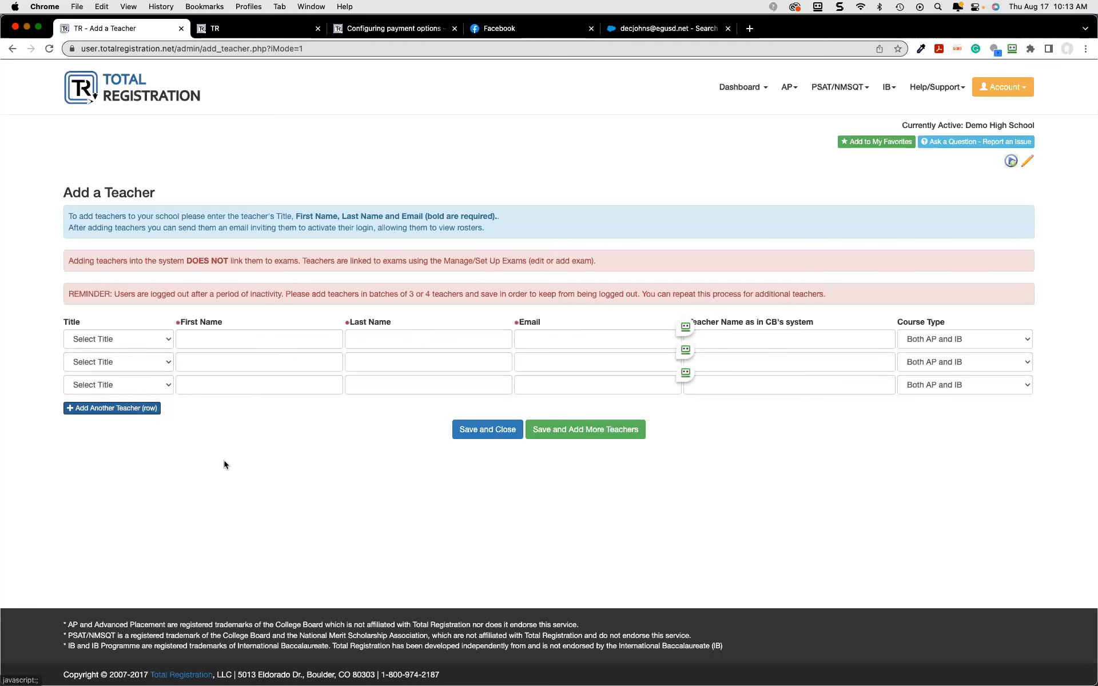
pyautogui.press('super+bracketleft')
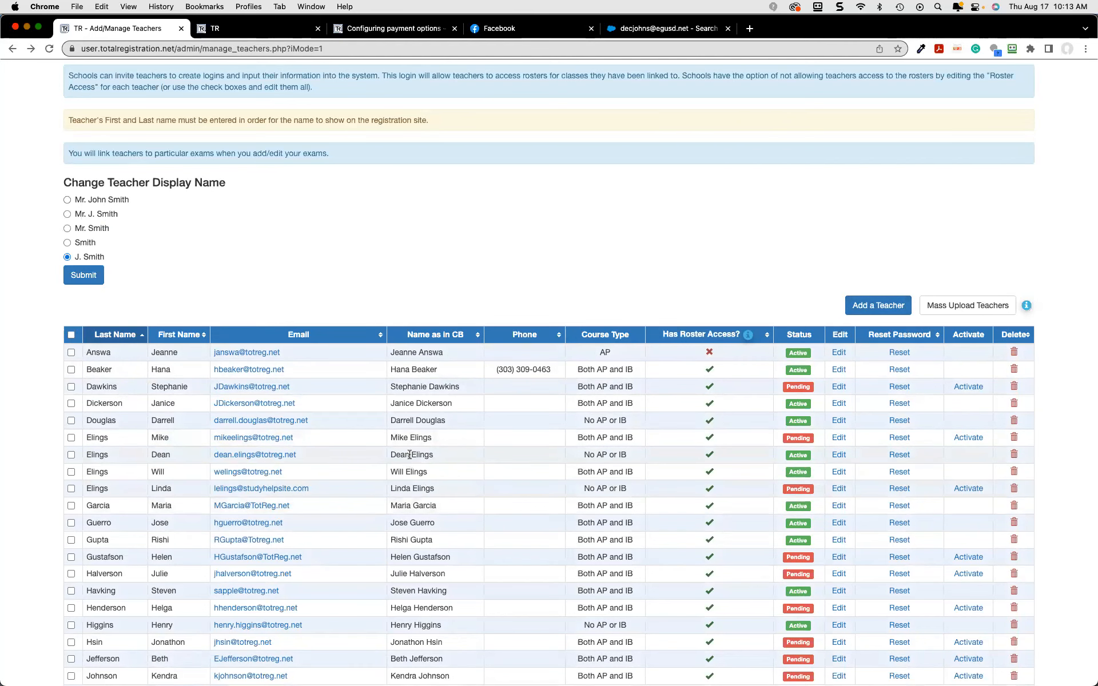
# Look through the whole teacher list for active and pending statuses, down to the roster access and activation email options
pyautogui.scroll(-3, 413, 470)
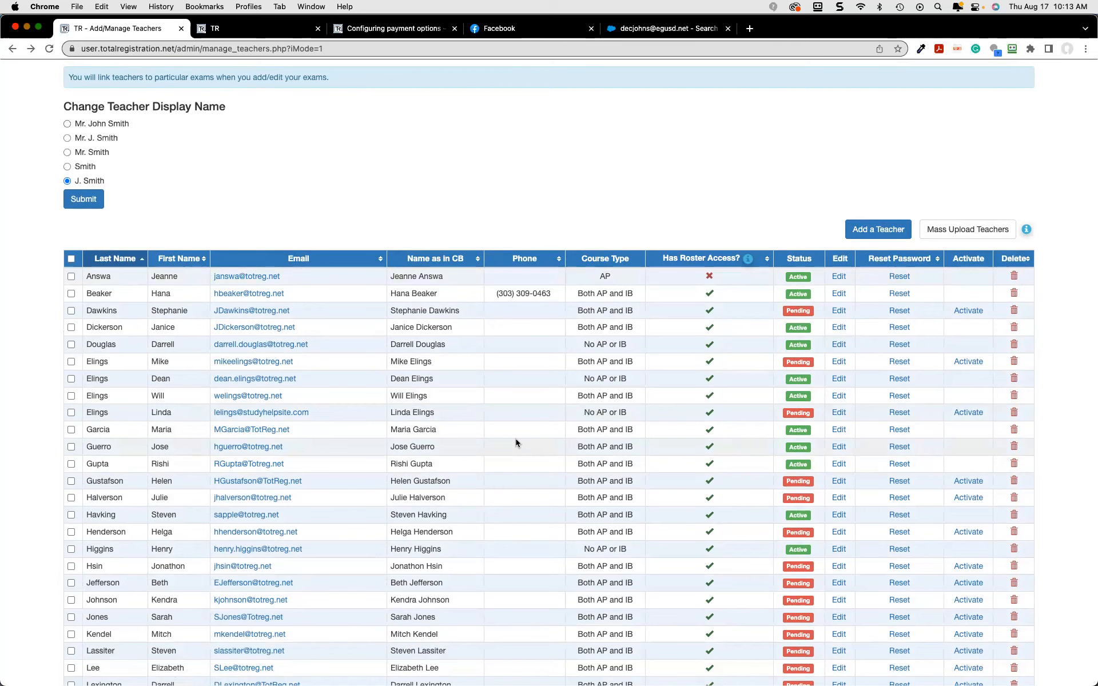
pyautogui.scroll(-1, 515, 440)
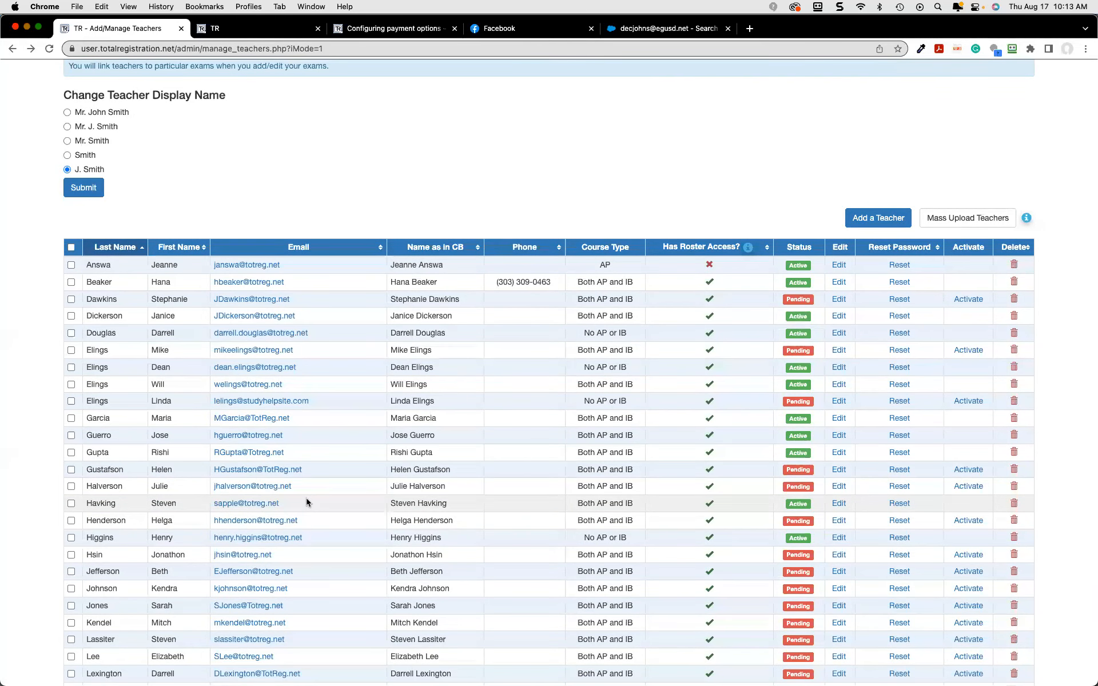
pyautogui.scroll(-1, 307, 502)
pyautogui.scroll(-2, 306, 502)
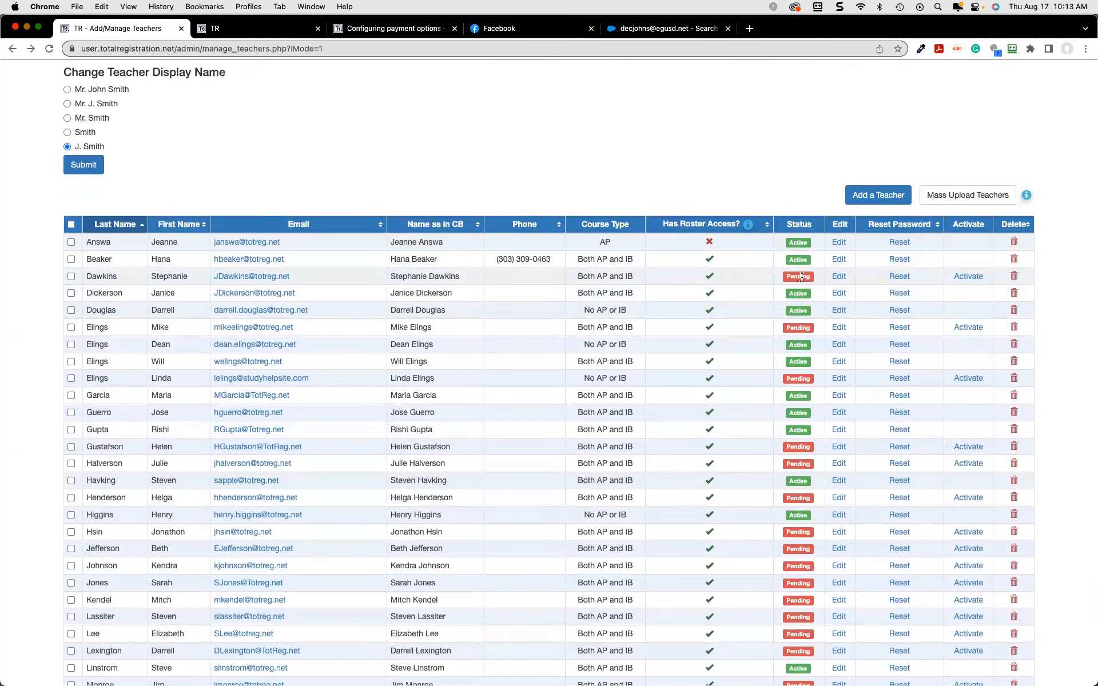
pyautogui.scroll(-10, 801, 277)
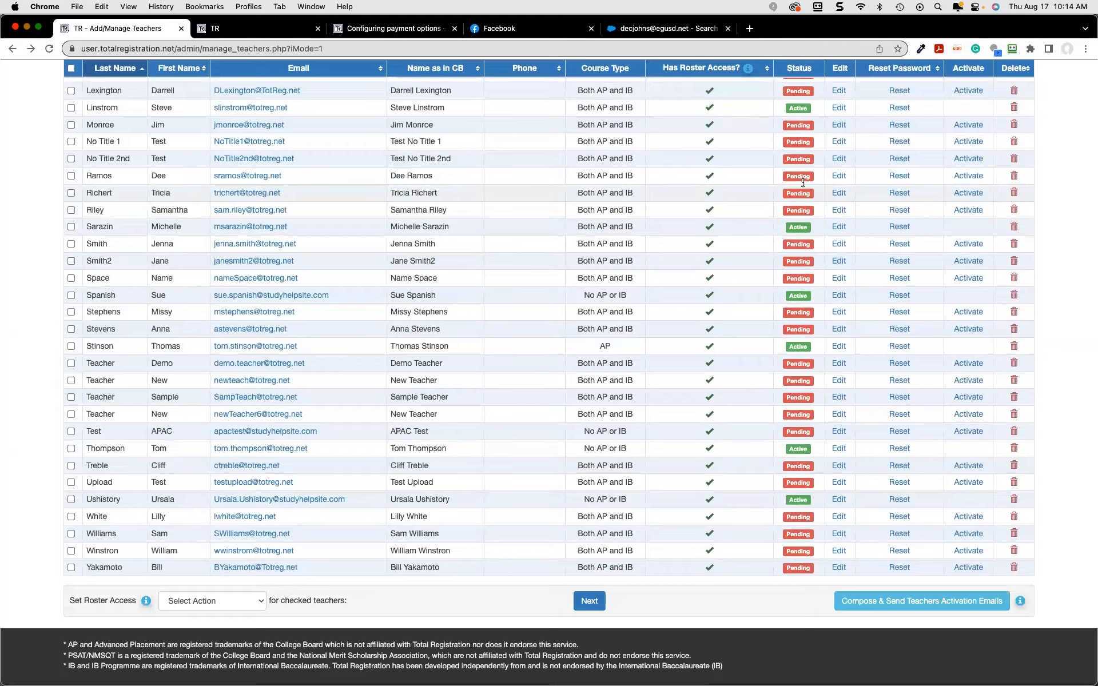
# Review the remaining teacher statuses and advance the interview to period management
pyautogui.scroll(1, 802, 182)
pyautogui.scroll(5, 803, 182)
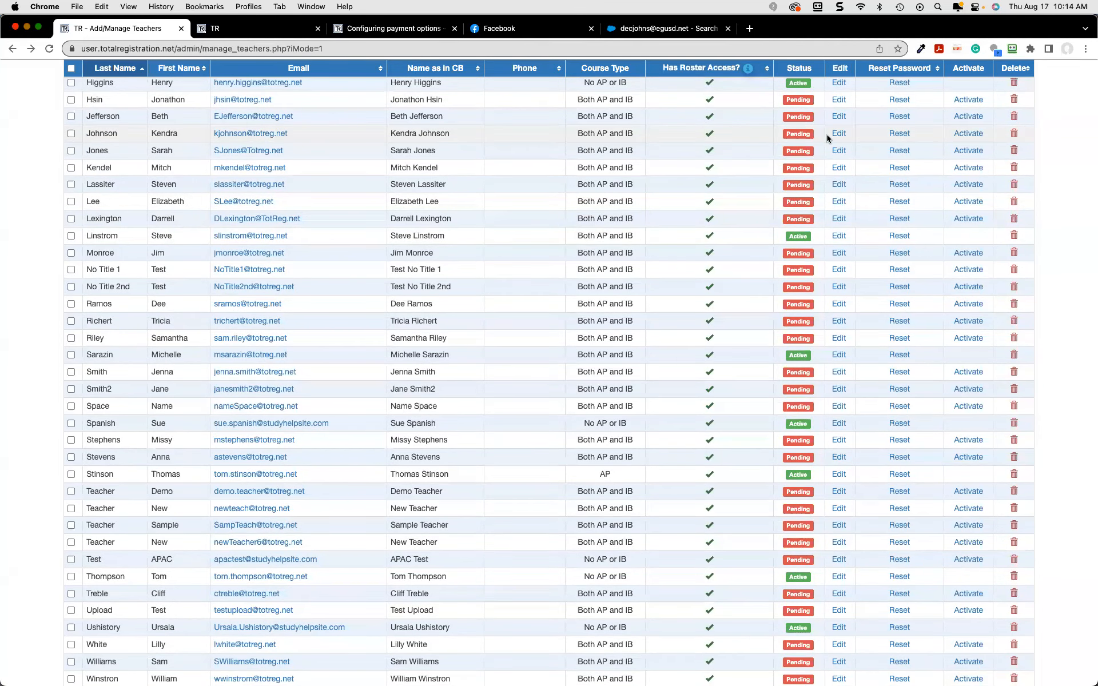
pyautogui.scroll(-1, 827, 137)
pyautogui.scroll(-5, 826, 135)
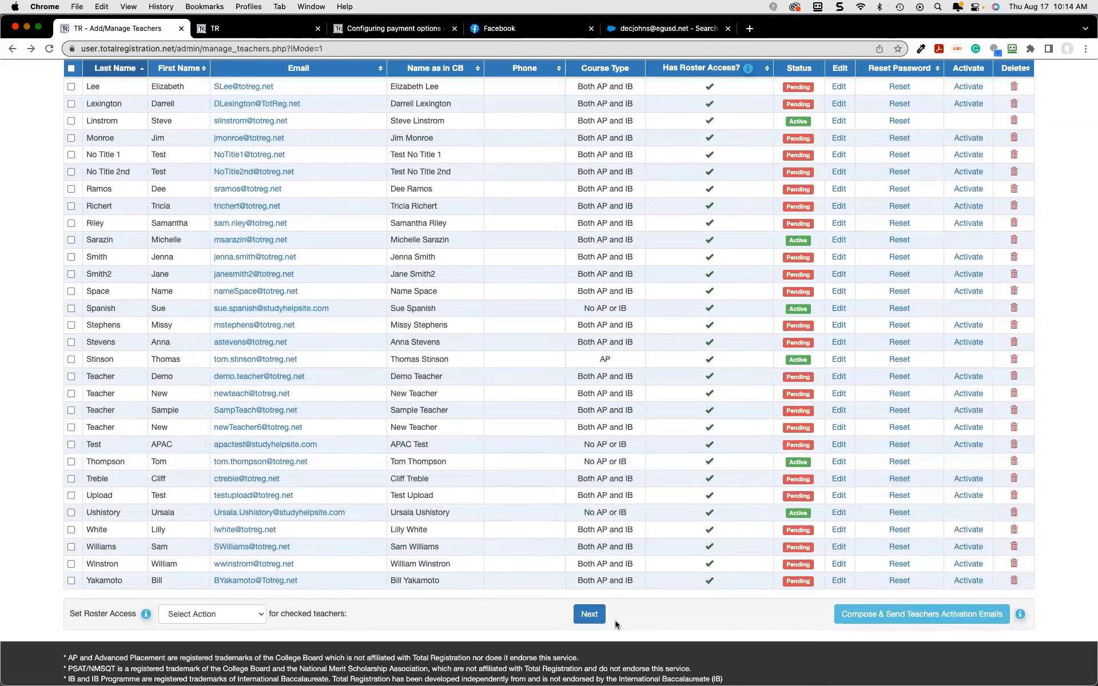
pyautogui.click(590, 619)
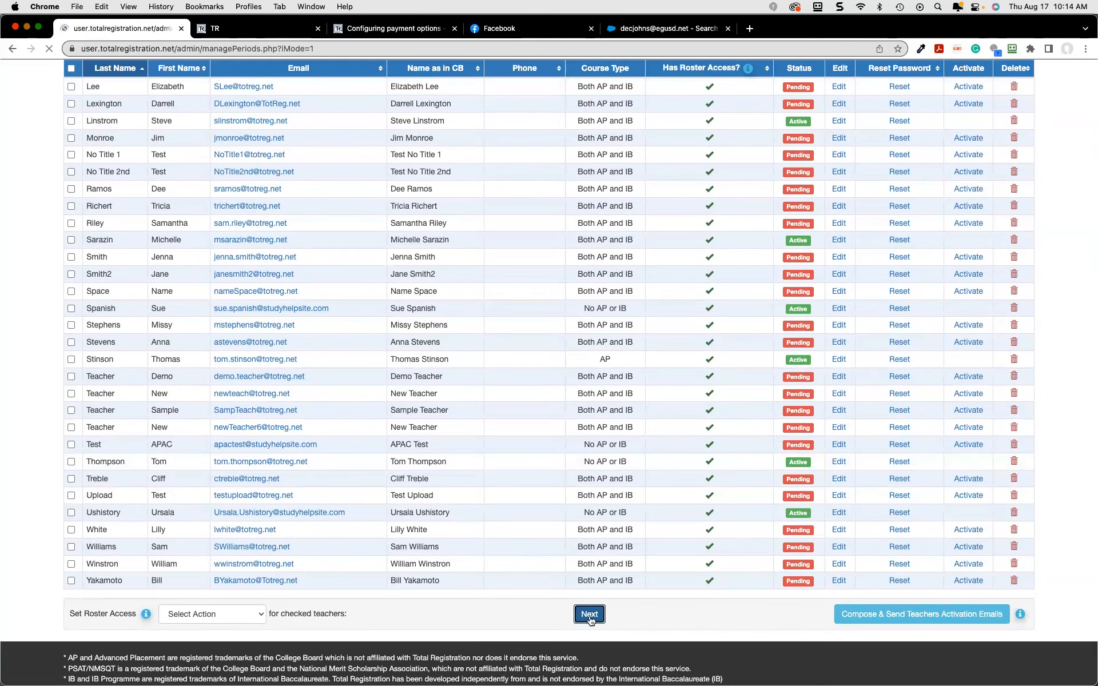
# Review the configured periods and their class start date settings, and advance the interview to the exam list
pyautogui.scroll(-1, 592, 621)
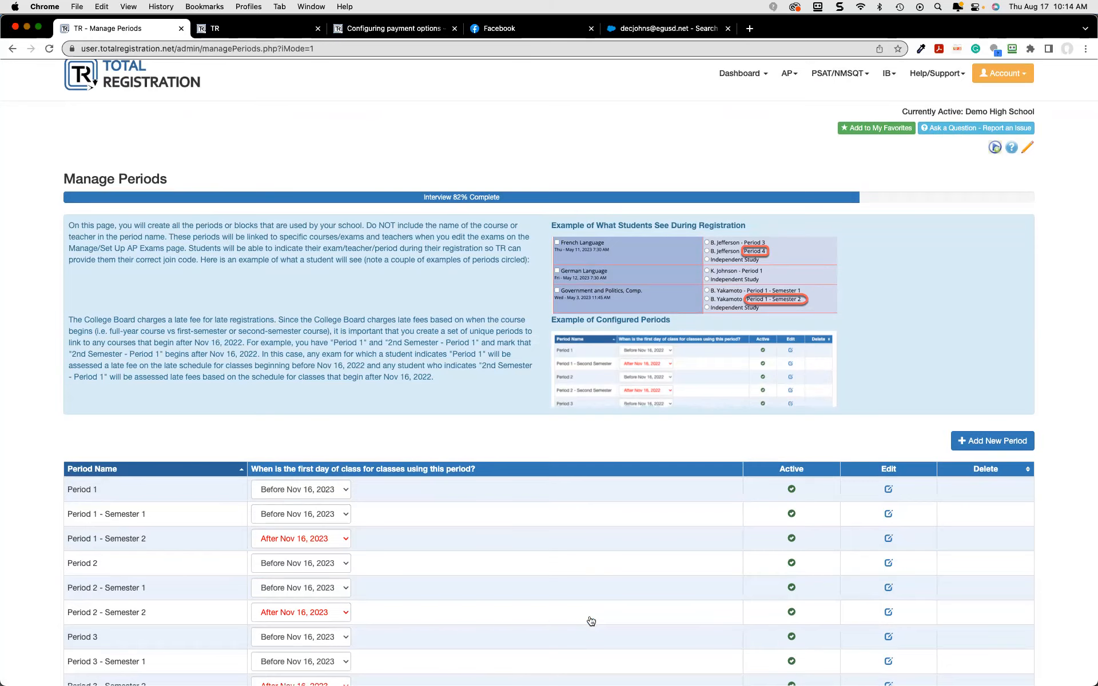
pyautogui.scroll(-2, 591, 621)
pyautogui.scroll(2, 590, 621)
pyautogui.scroll(-5, 590, 621)
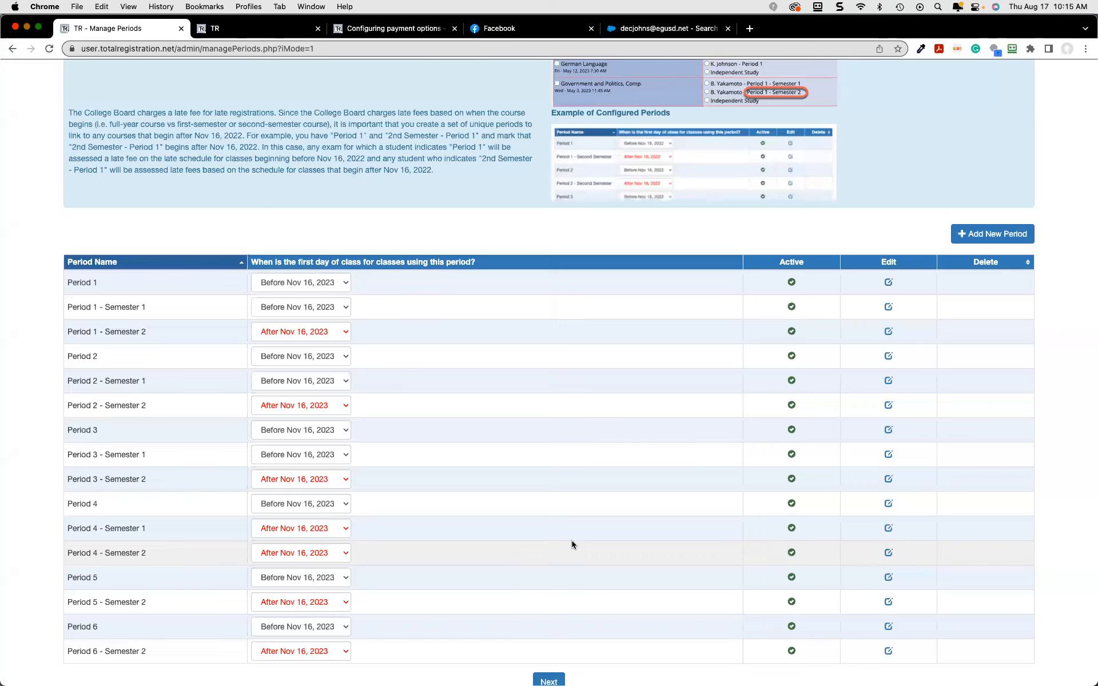
pyautogui.scroll(-1, 338, 319)
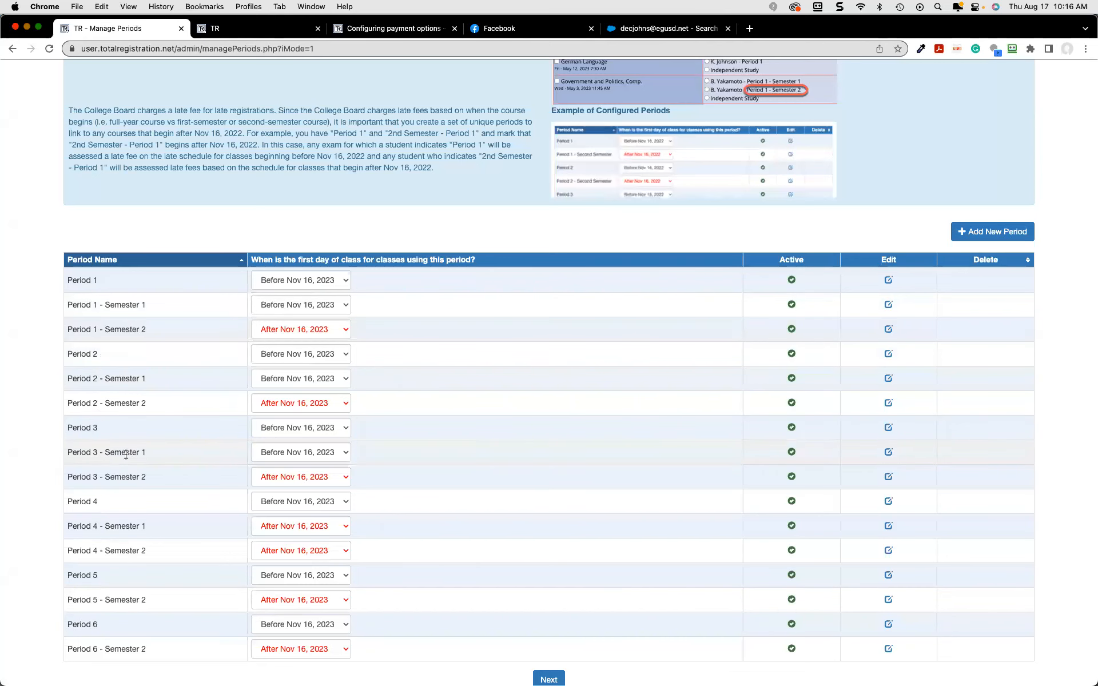
pyautogui.scroll(-2, 143, 455)
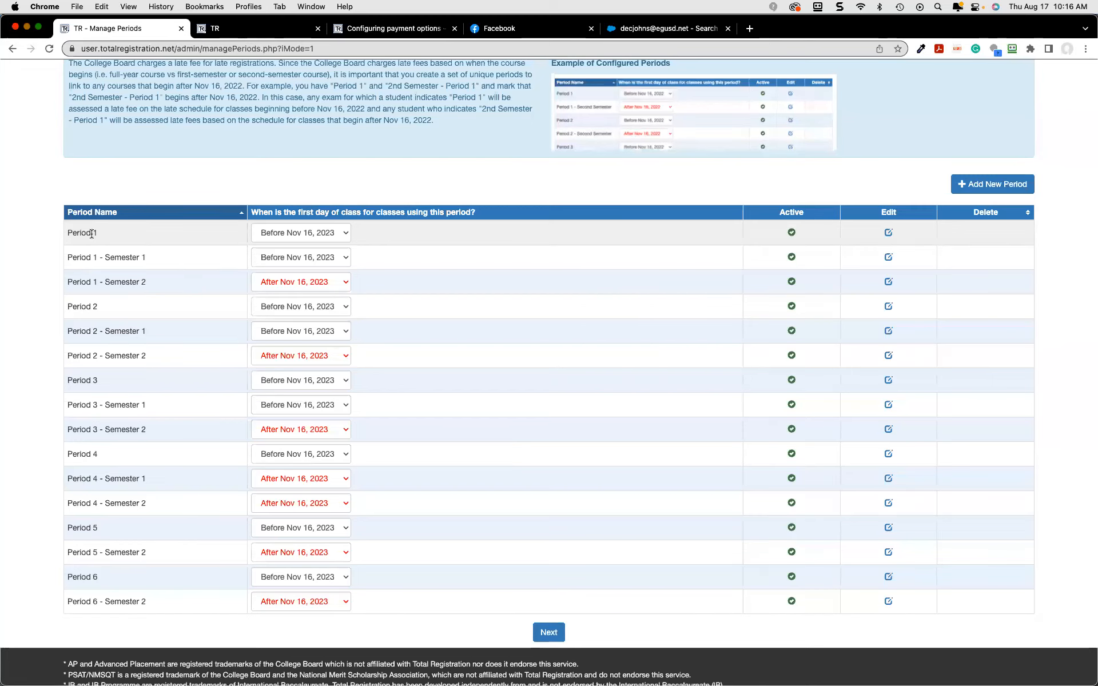
pyautogui.scroll(-1, 92, 234)
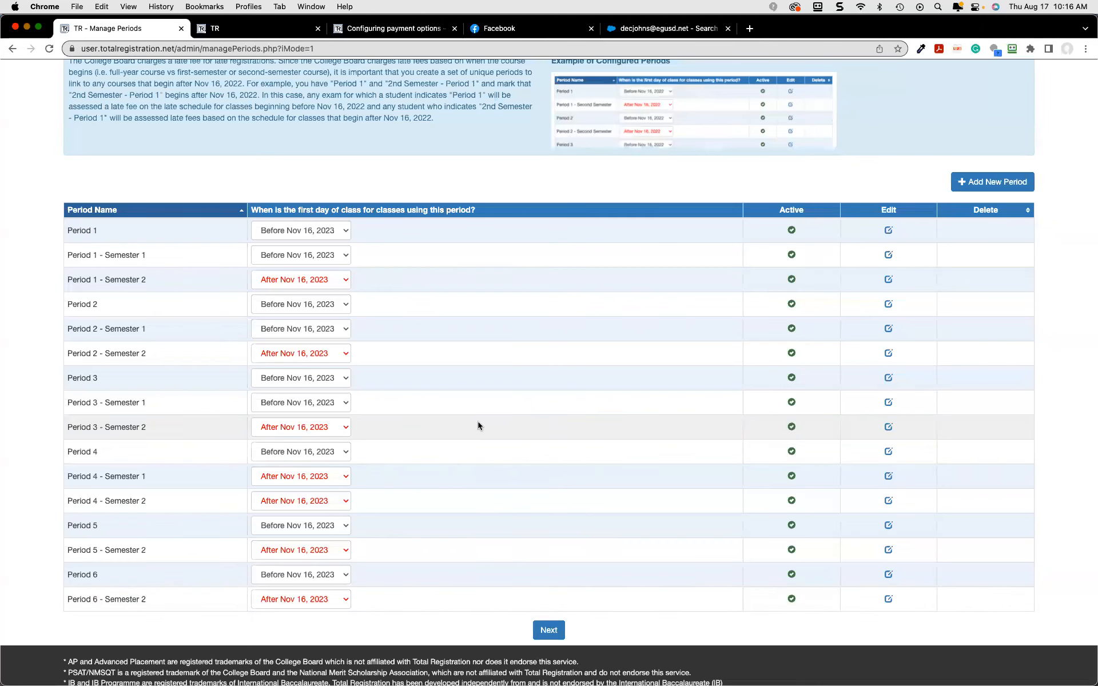
pyautogui.click(545, 633)
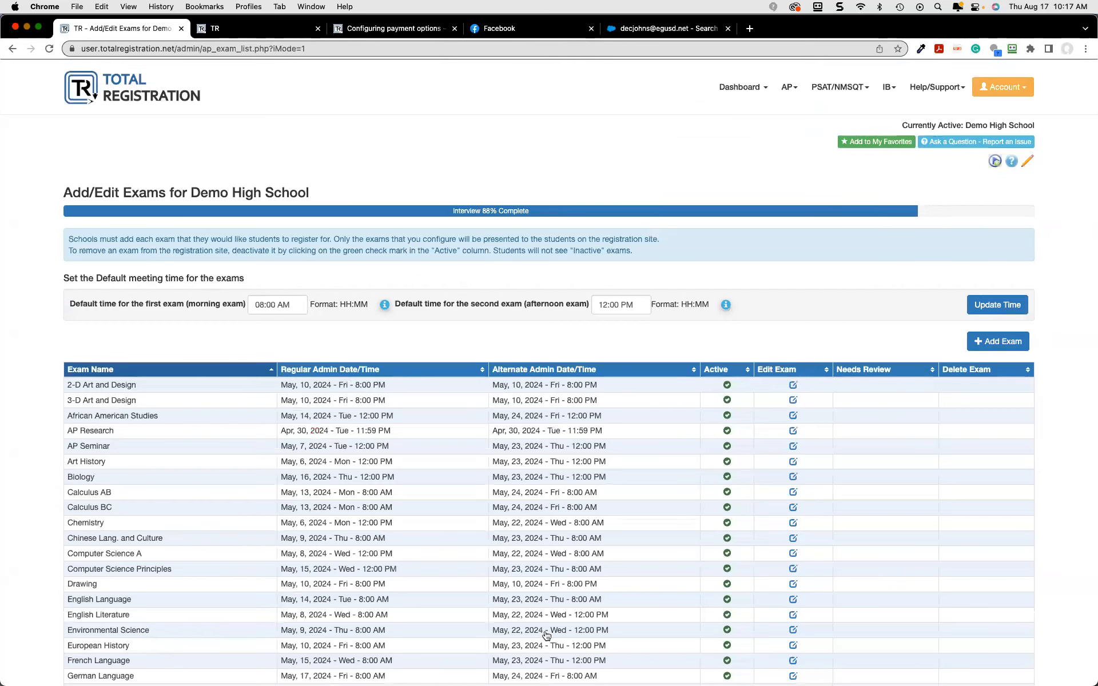
# Examine the default exam meeting times and the full exam list with its regular and alternate administration dates
pyautogui.scroll(-1, 545, 634)
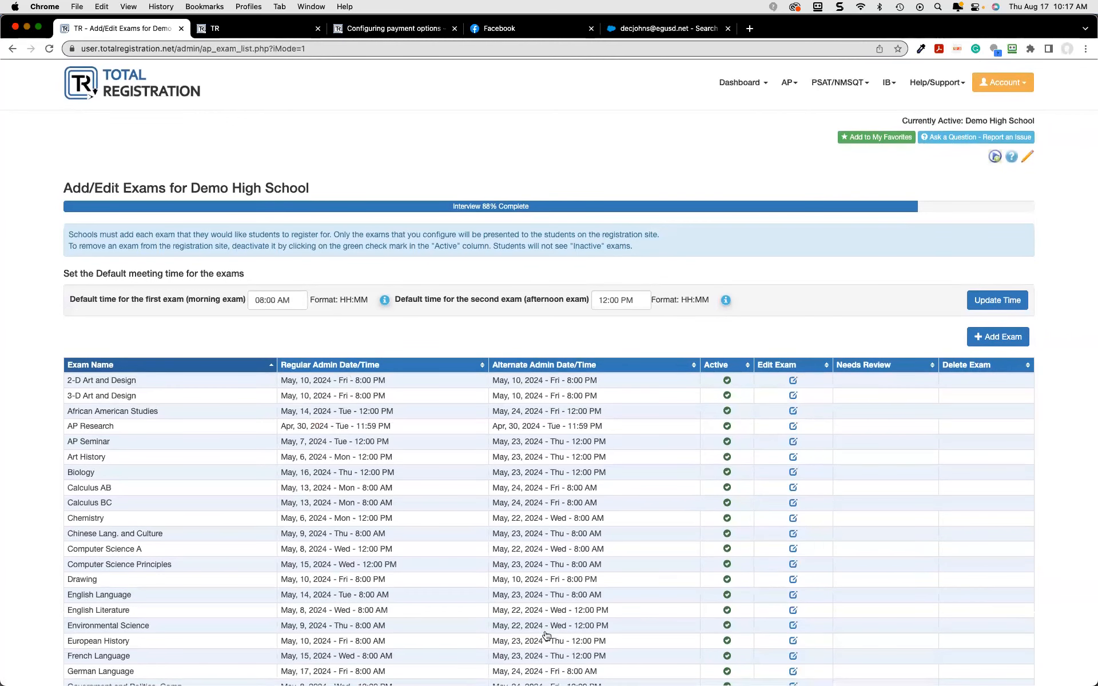
pyautogui.scroll(-1, 546, 634)
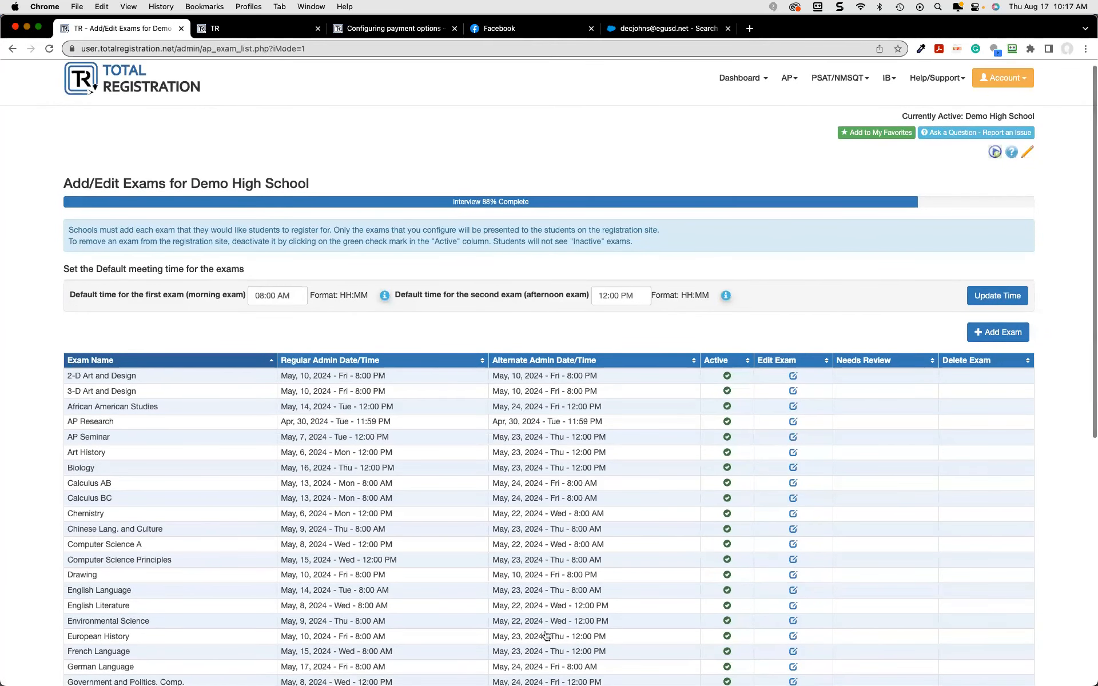
pyautogui.scroll(-3, 546, 634)
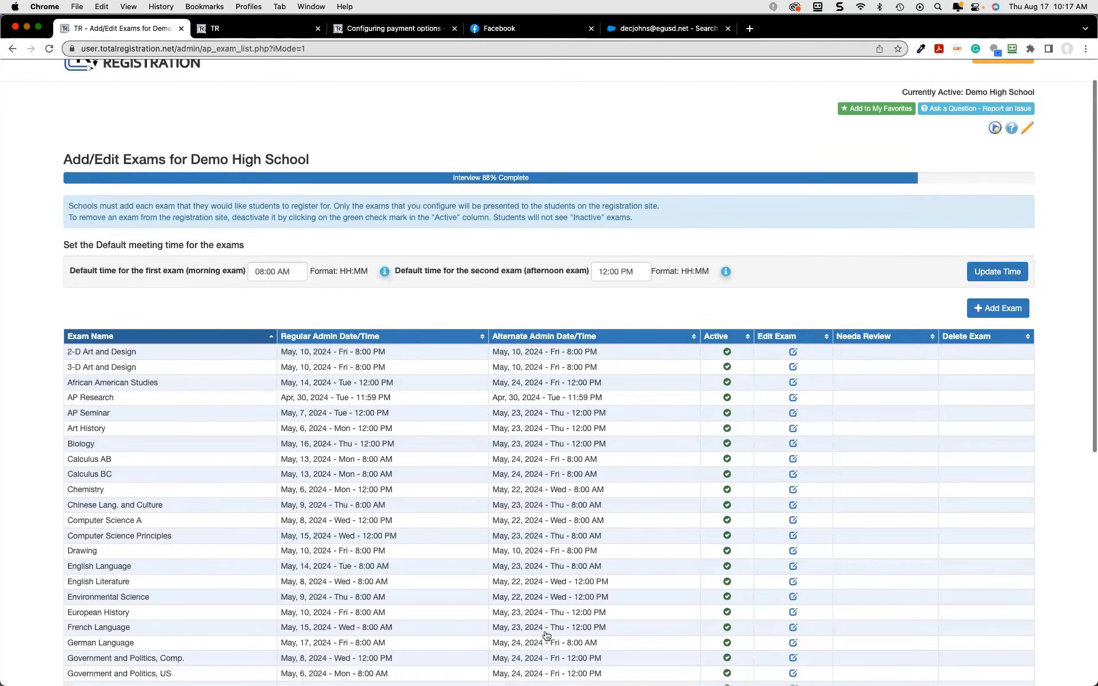
pyautogui.scroll(-5, 546, 634)
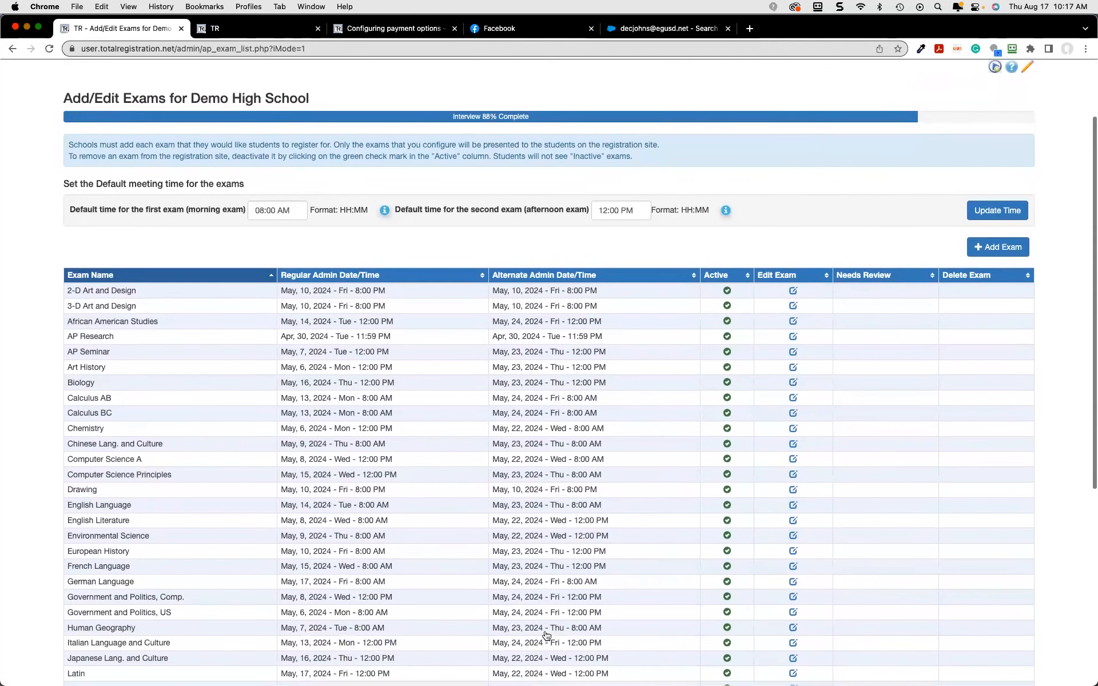
pyautogui.scroll(-3, 546, 634)
pyautogui.scroll(-1, 546, 634)
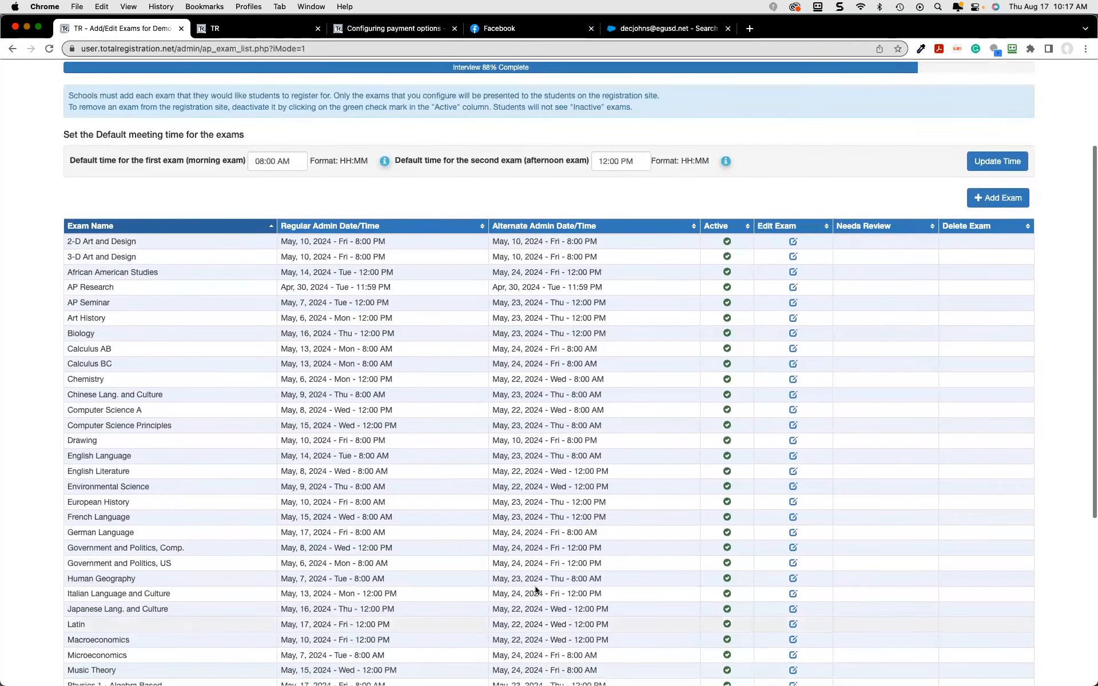
pyautogui.scroll(-10, 173, 482)
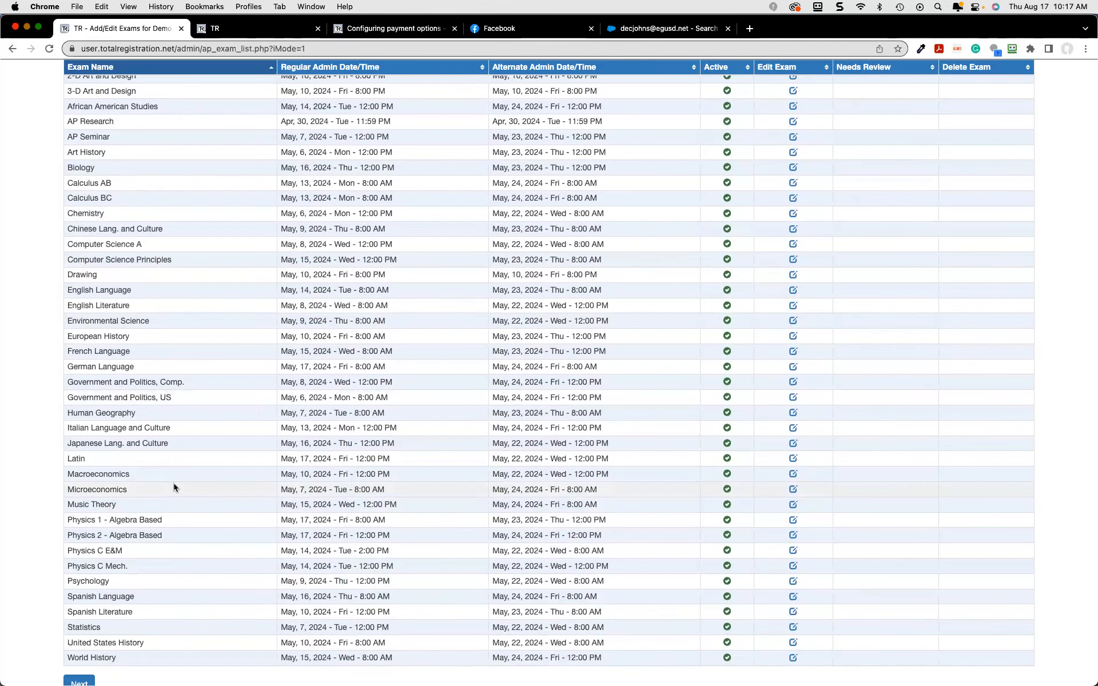
pyautogui.scroll(10, 174, 482)
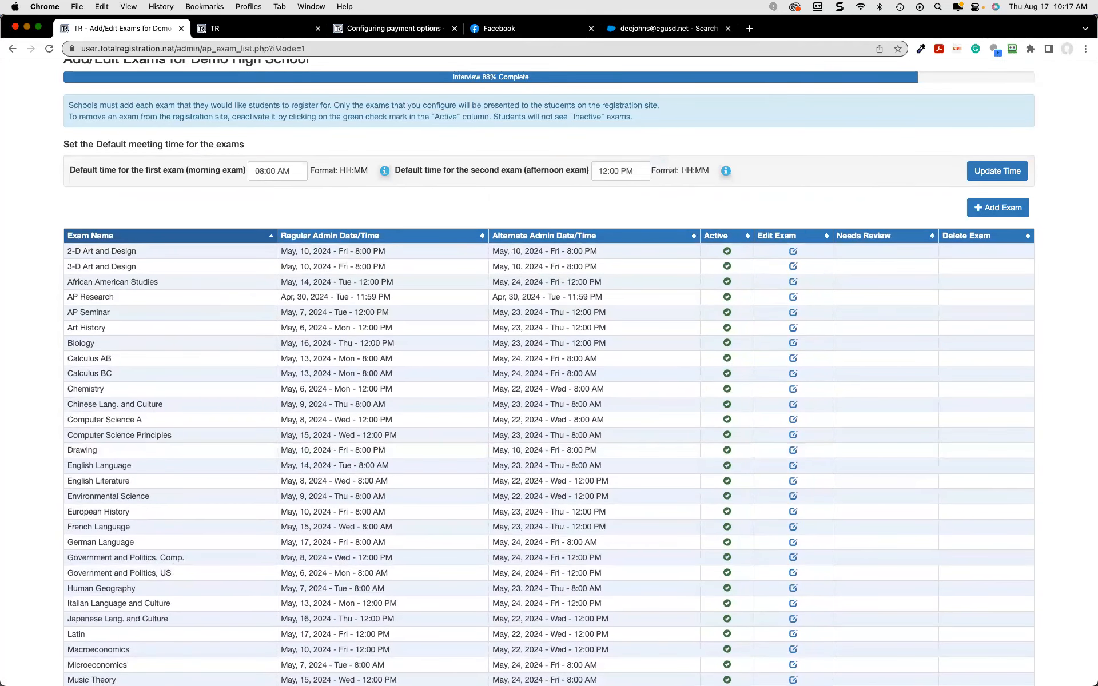
# Start adding a new exam for the school and select Precalculus as the exam
pyautogui.click(996, 214)
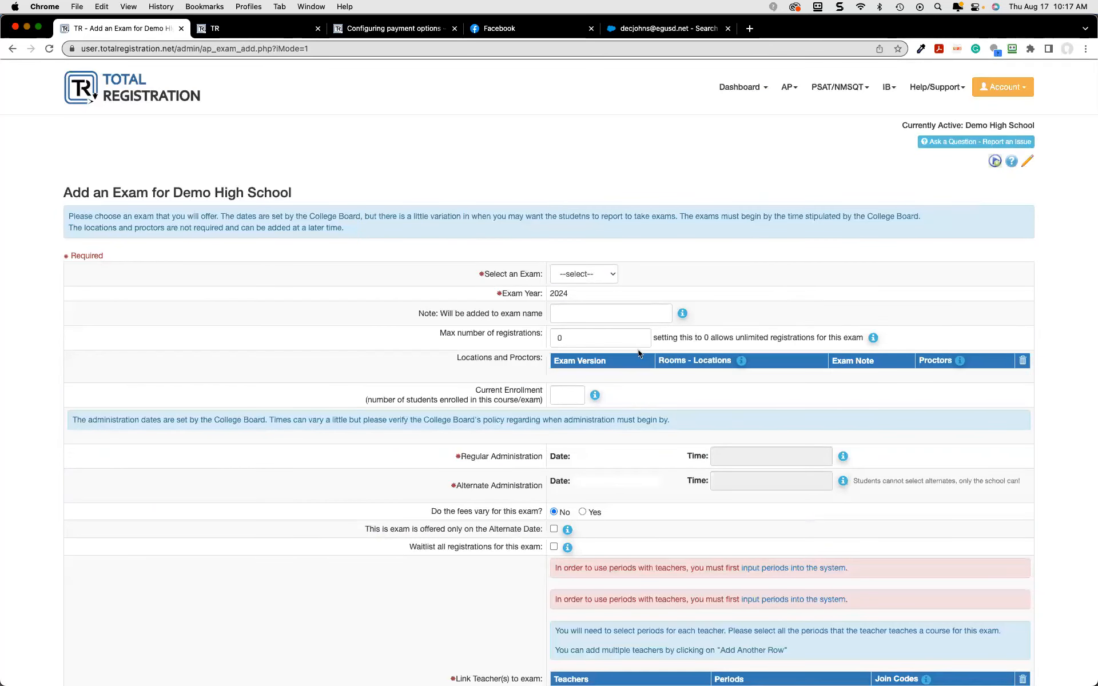
pyautogui.click(583, 274)
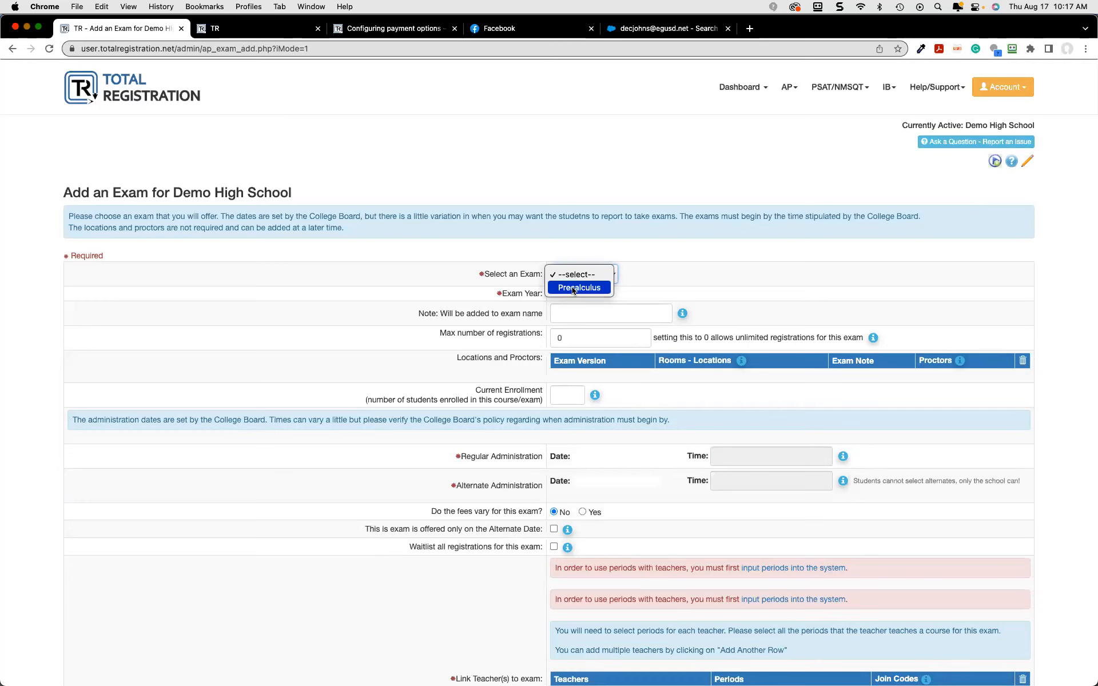
pyautogui.click(573, 287)
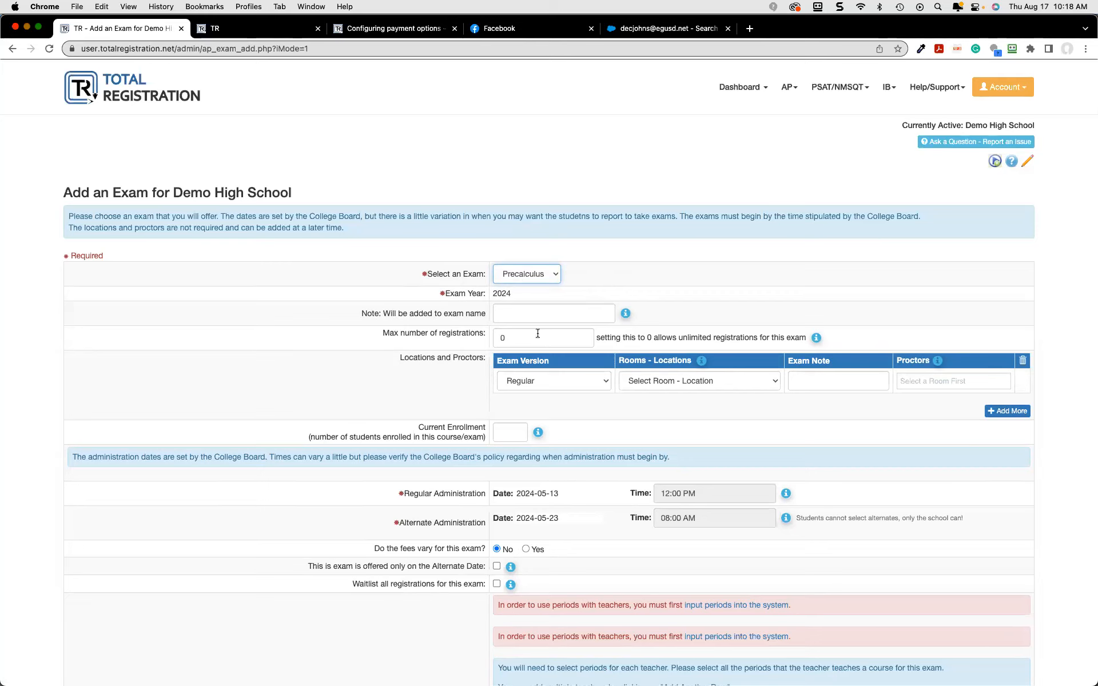
# Set the maximum number of registrations for the Precalculus exam to 100
pyautogui.click(495, 336)
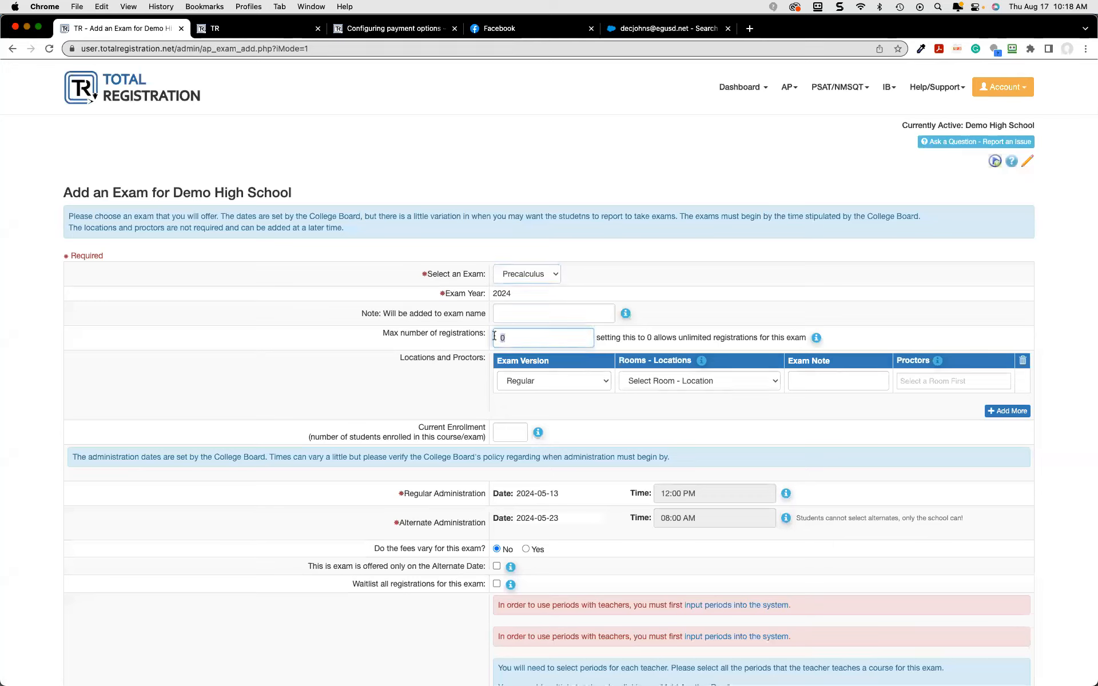
pyautogui.click(494, 336)
pyautogui.write('1')
pyautogui.press('Delete')
pyautogui.write('00')
pyautogui.click(674, 321)
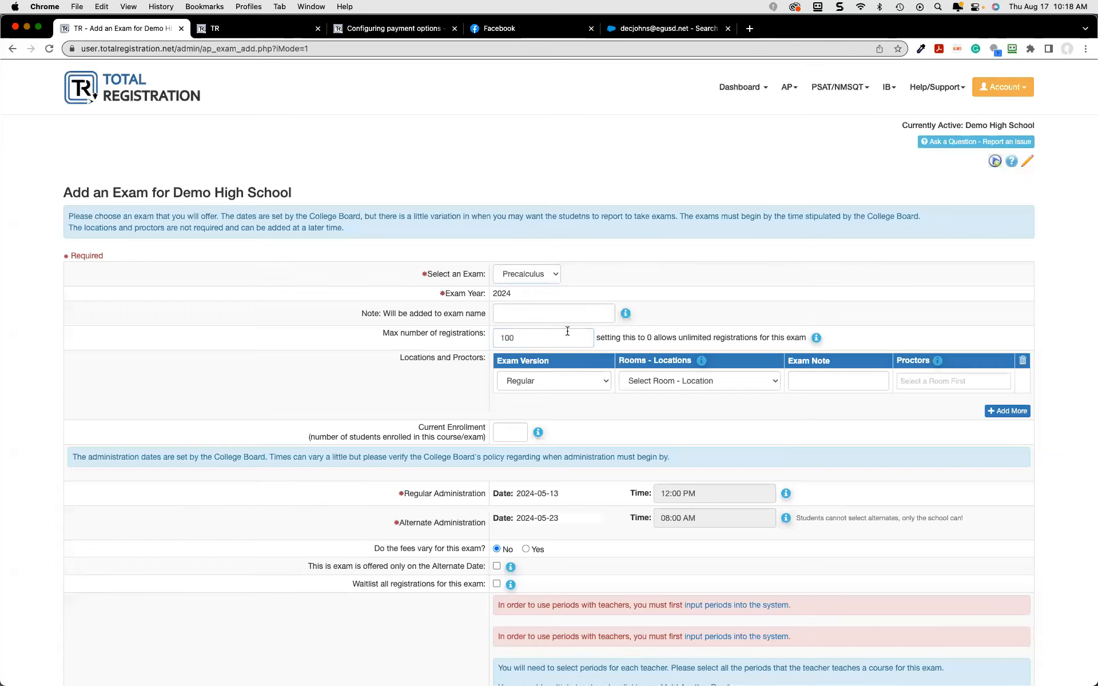
# Look over the rest of the exam form and clear the maximum number of registrations
pyautogui.scroll(-5, 574, 332)
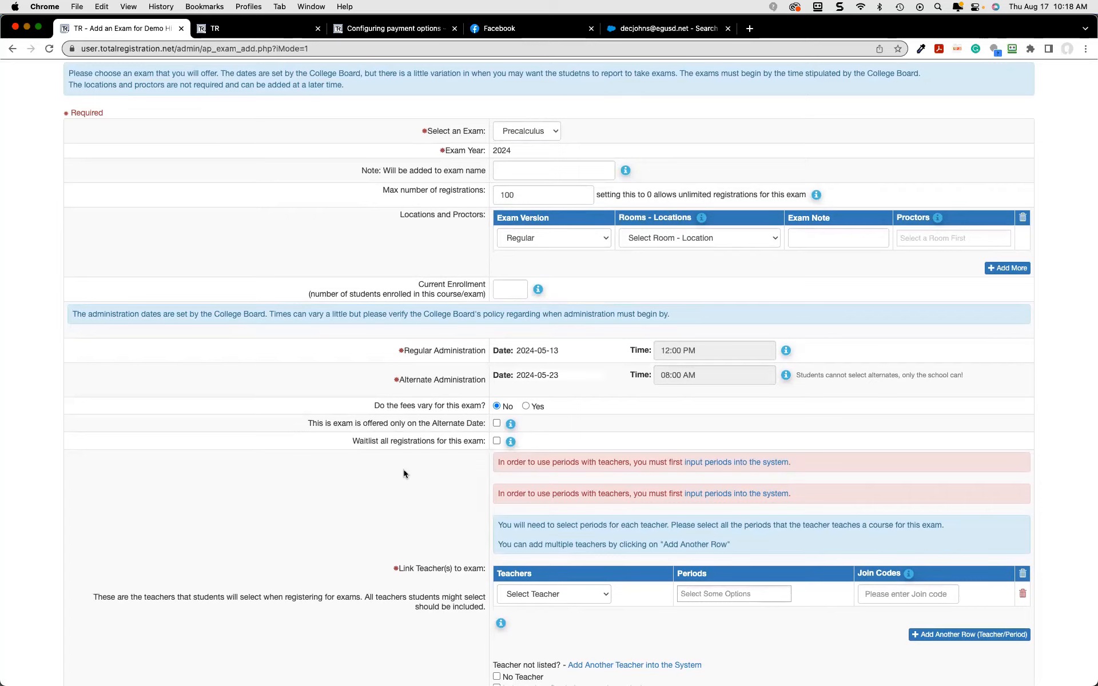
pyautogui.scroll(-5, 404, 475)
pyautogui.scroll(10, 404, 475)
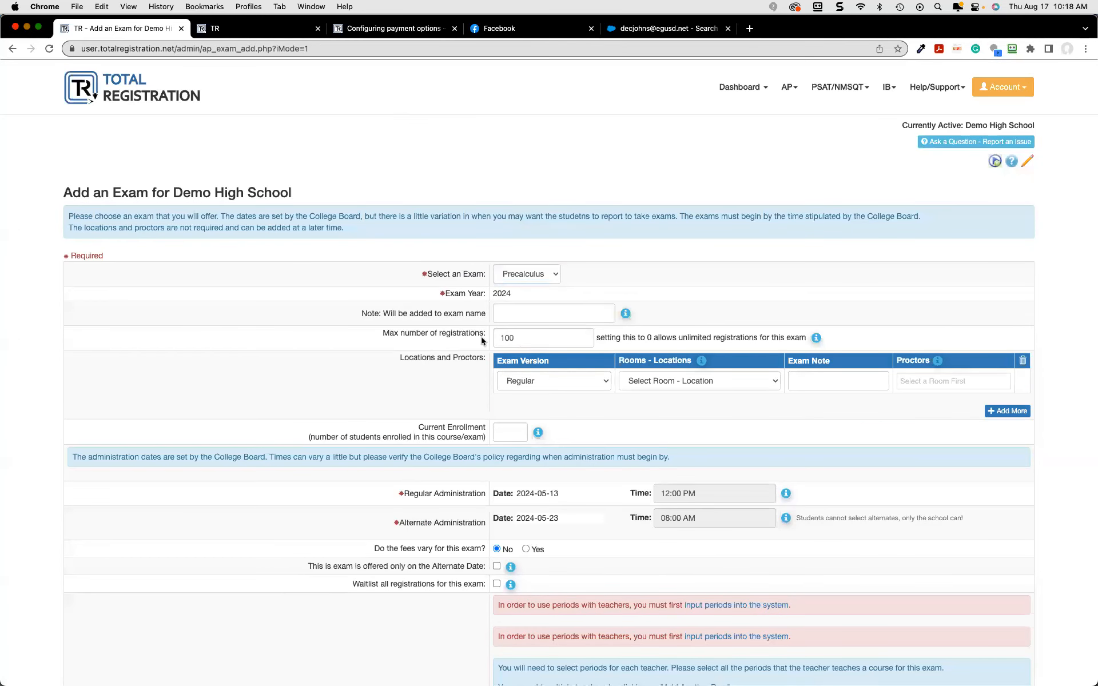
pyautogui.doubleClick(510, 337)
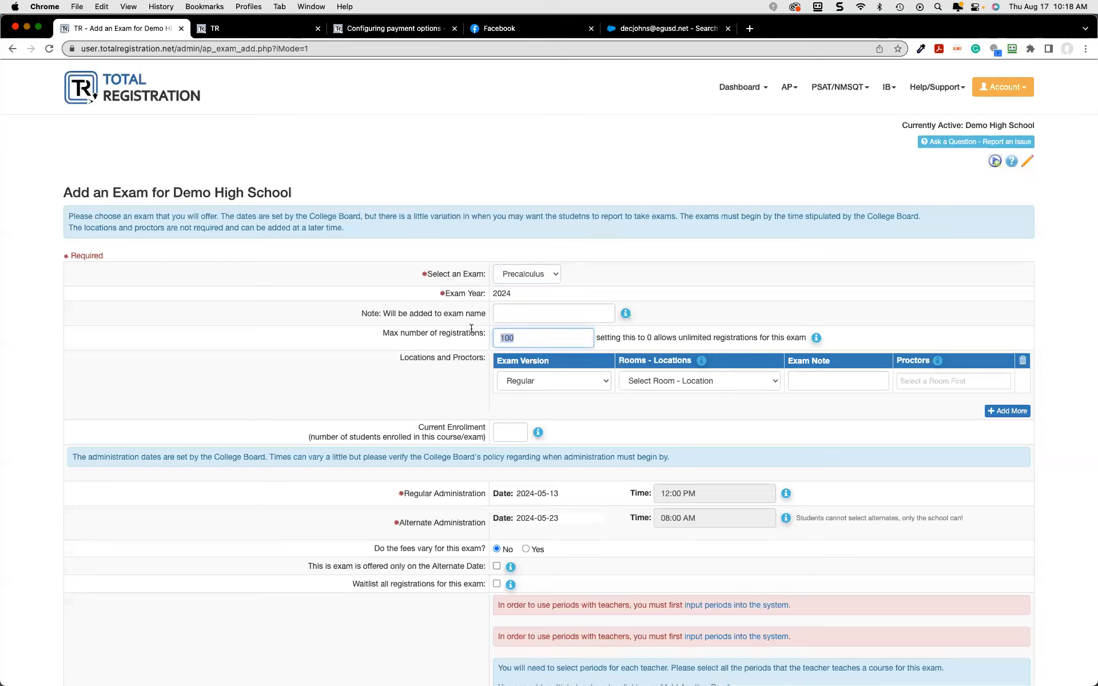
pyautogui.press('BackSpace')
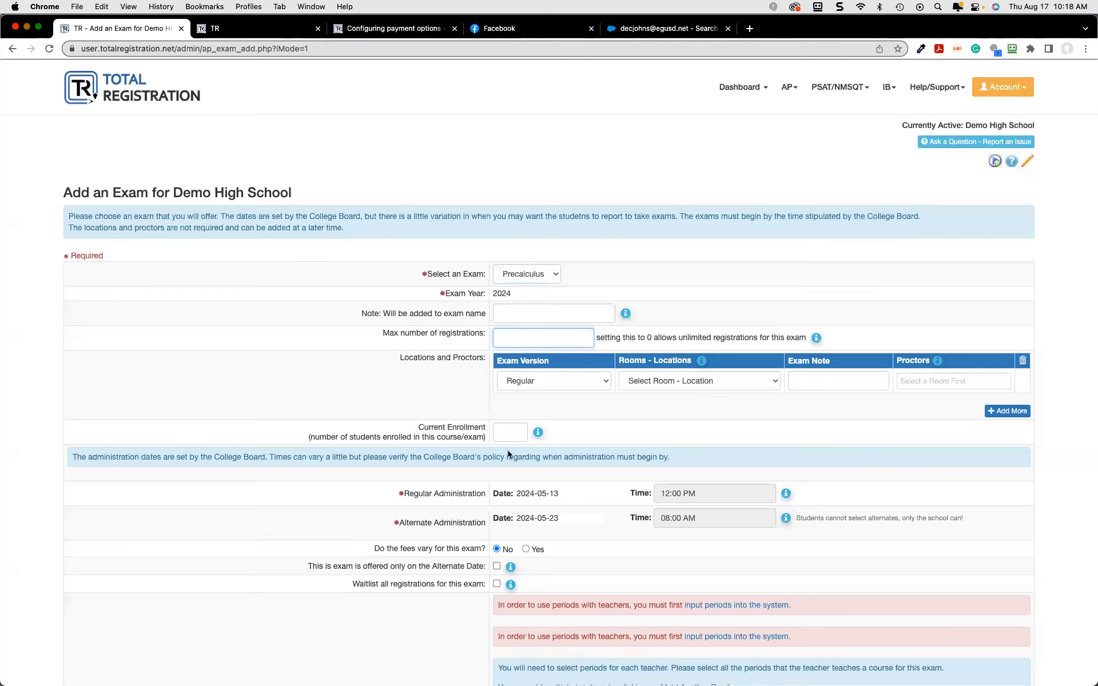
# Assign the room 345 - Demo High School to the regular exam version and select the fifth listed proctor for it
pyautogui.scroll(-1, 568, 445)
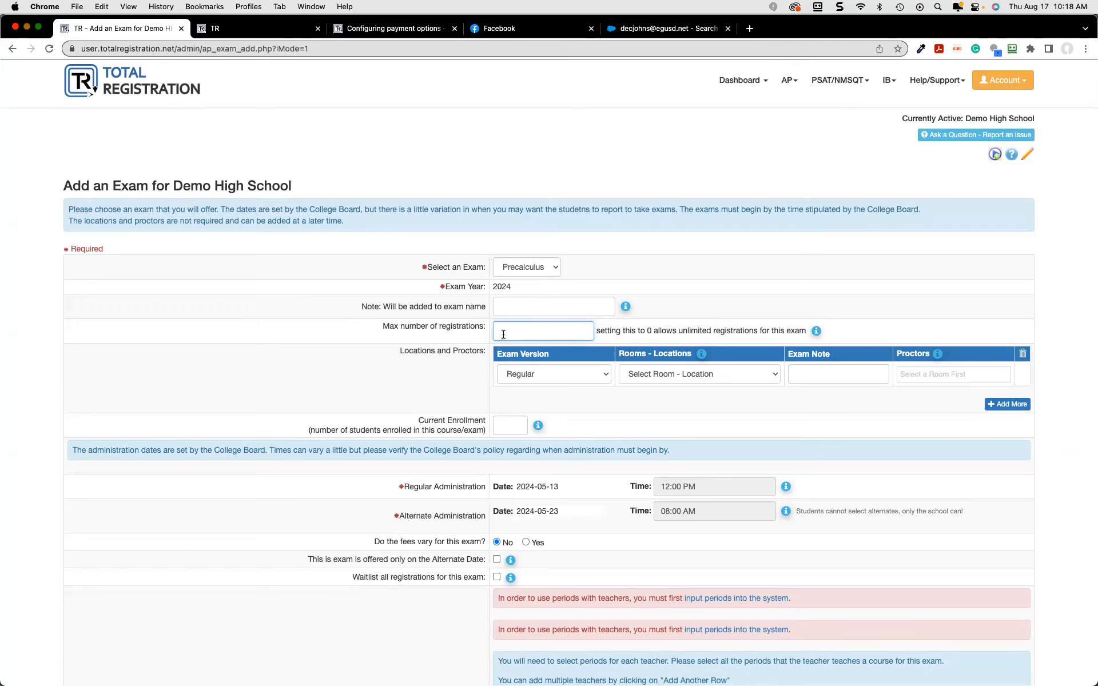
pyautogui.scroll(-2, 503, 335)
pyautogui.scroll(-2, 504, 337)
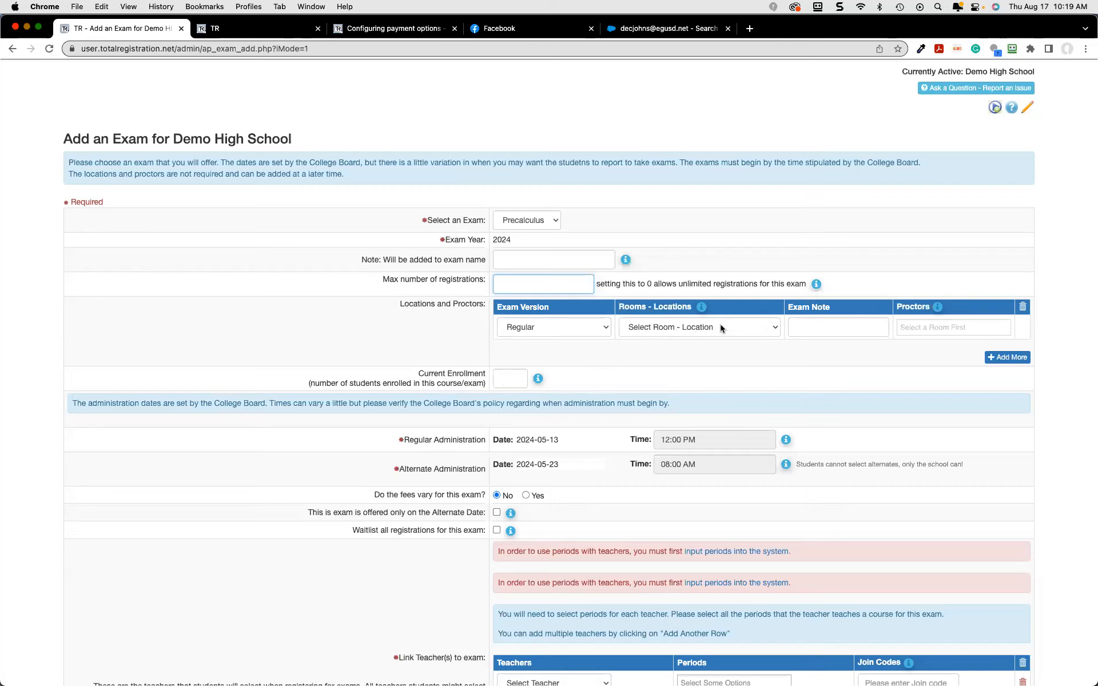
pyautogui.click(752, 331)
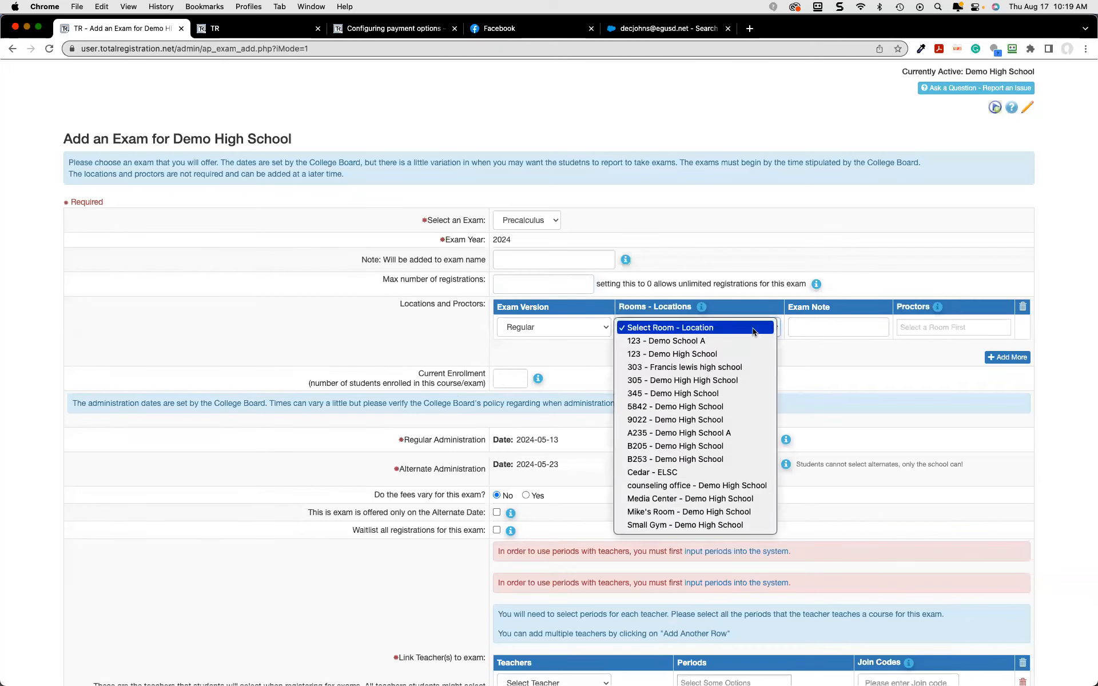
pyautogui.click(722, 392)
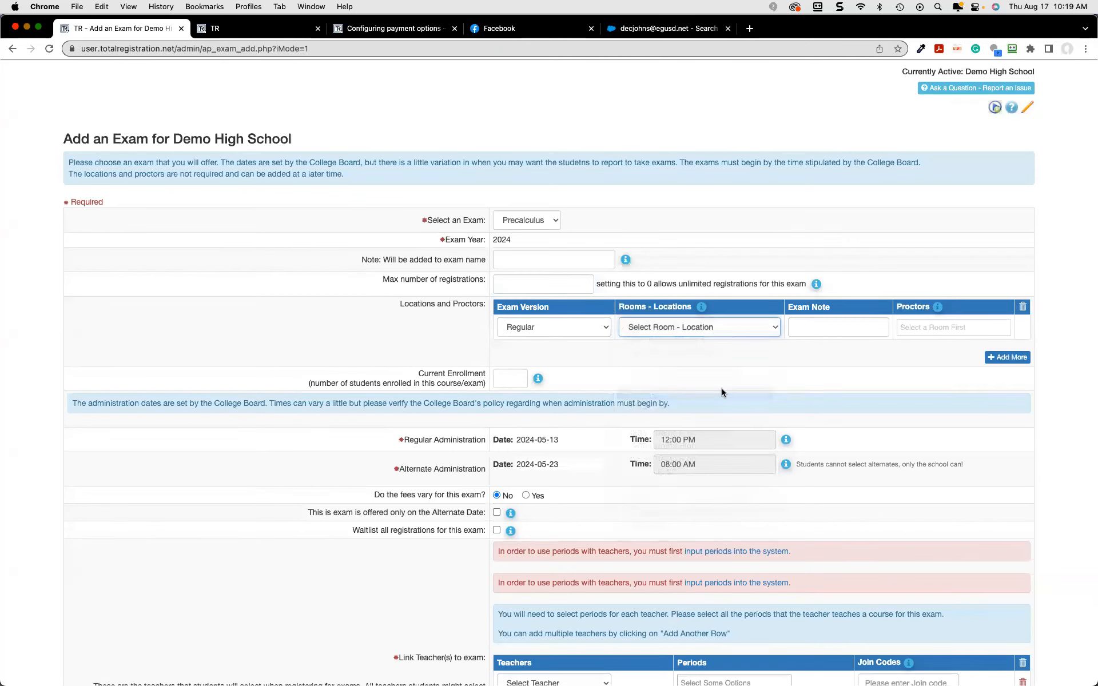
pyautogui.click(935, 329)
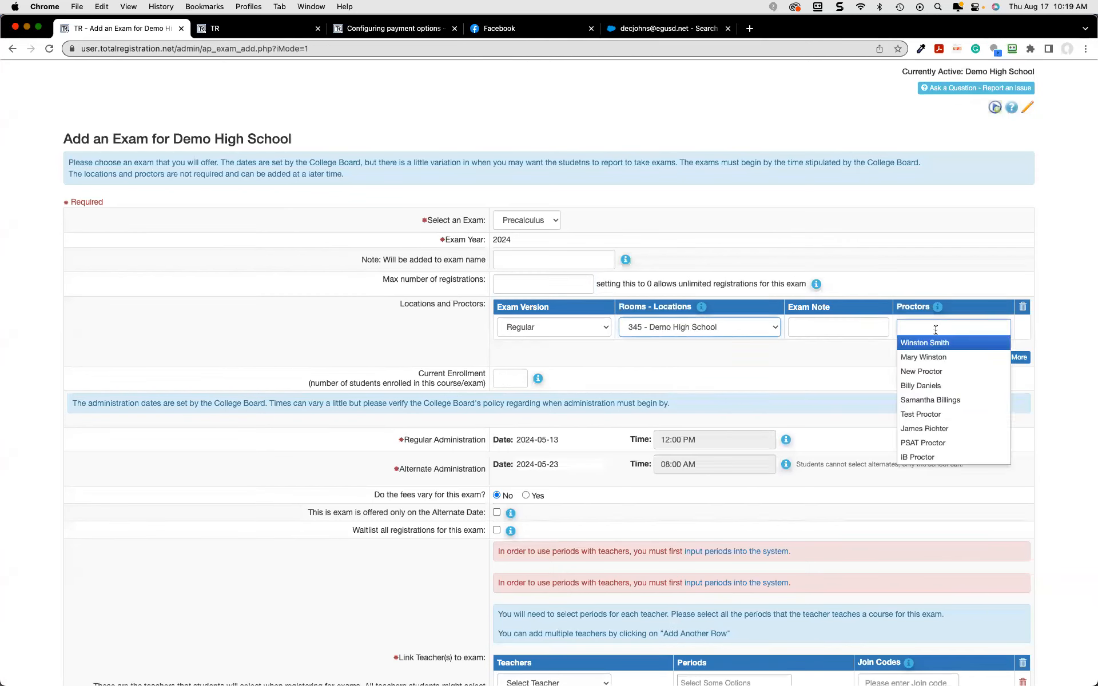
pyautogui.click(938, 405)
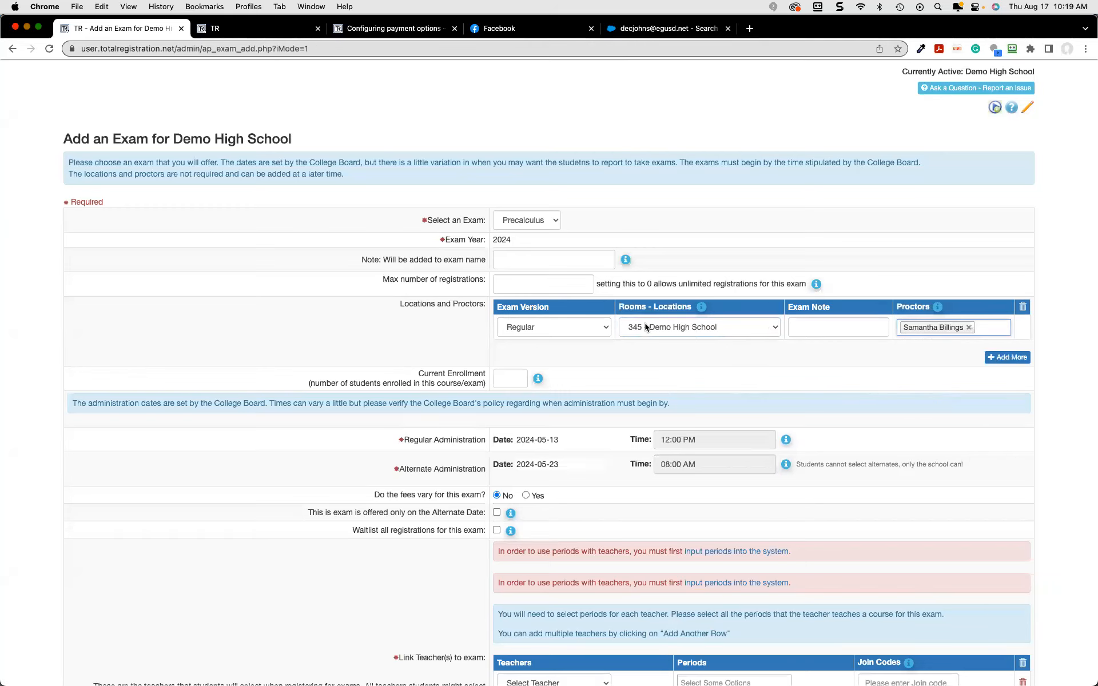
# Add a second regular location row with room 303 - Francis lewis high school, assigning the seventh listed proctor and PSAT Proctor
pyautogui.click(1009, 359)
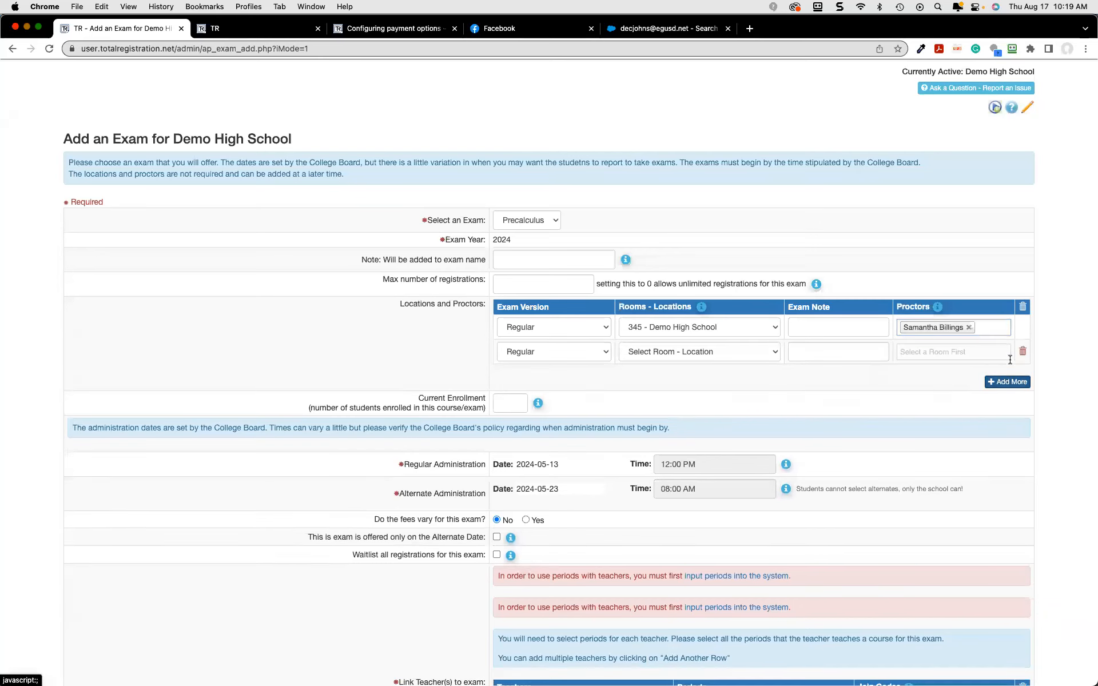
pyautogui.click(659, 358)
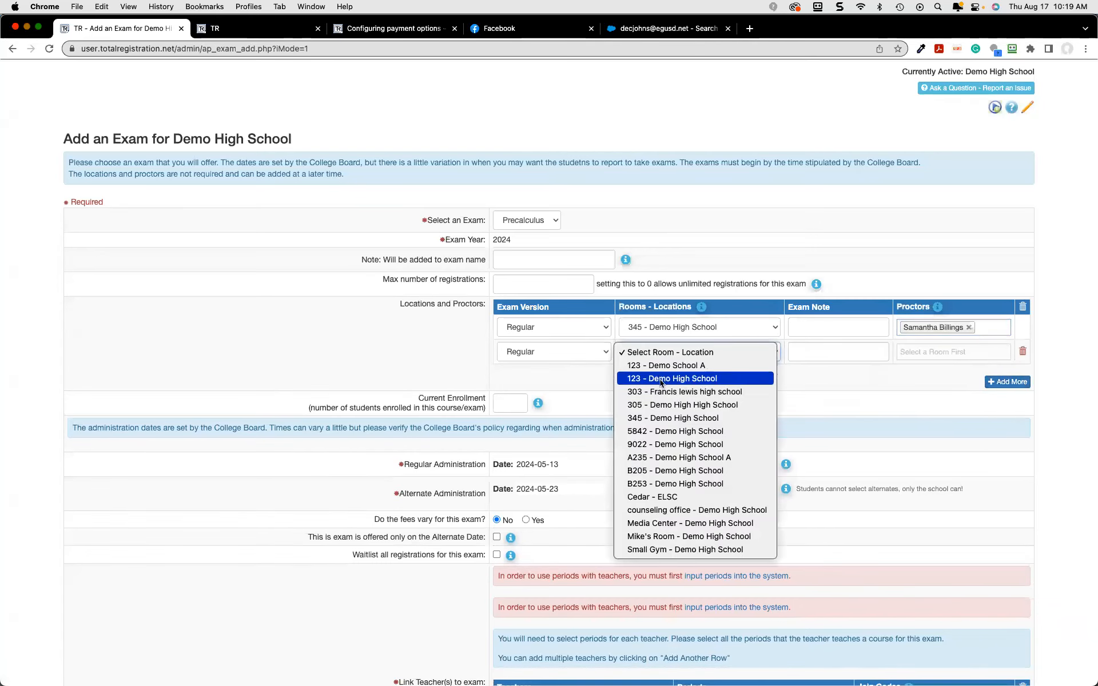
pyautogui.click(769, 392)
pyautogui.click(932, 352)
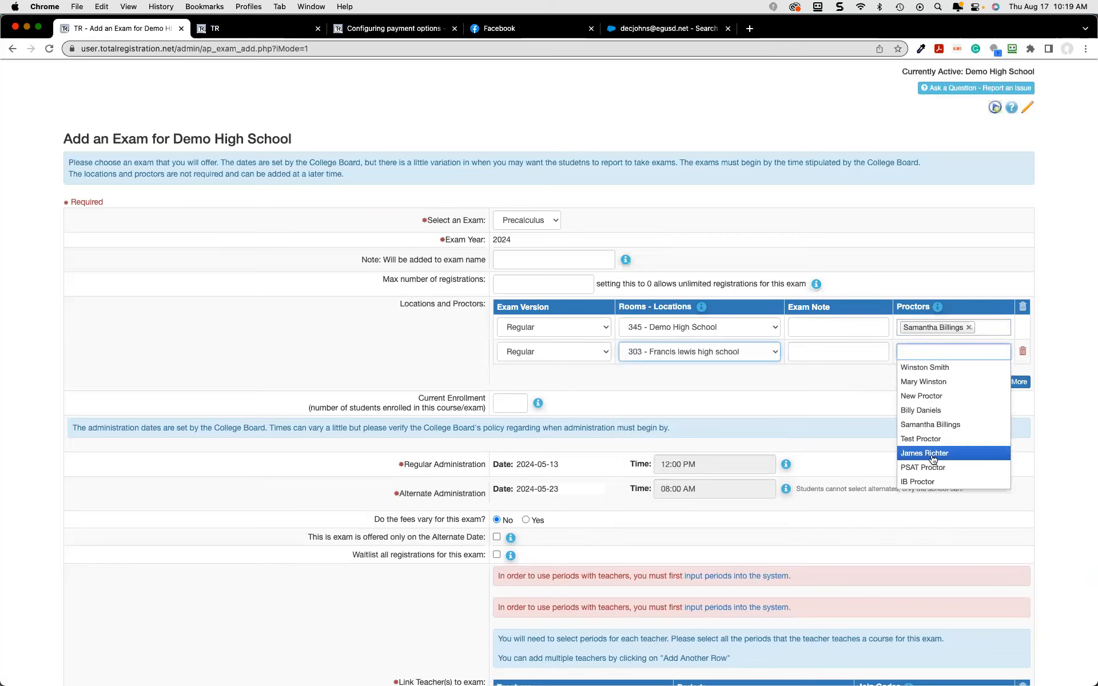
pyautogui.click(933, 455)
pyautogui.click(998, 351)
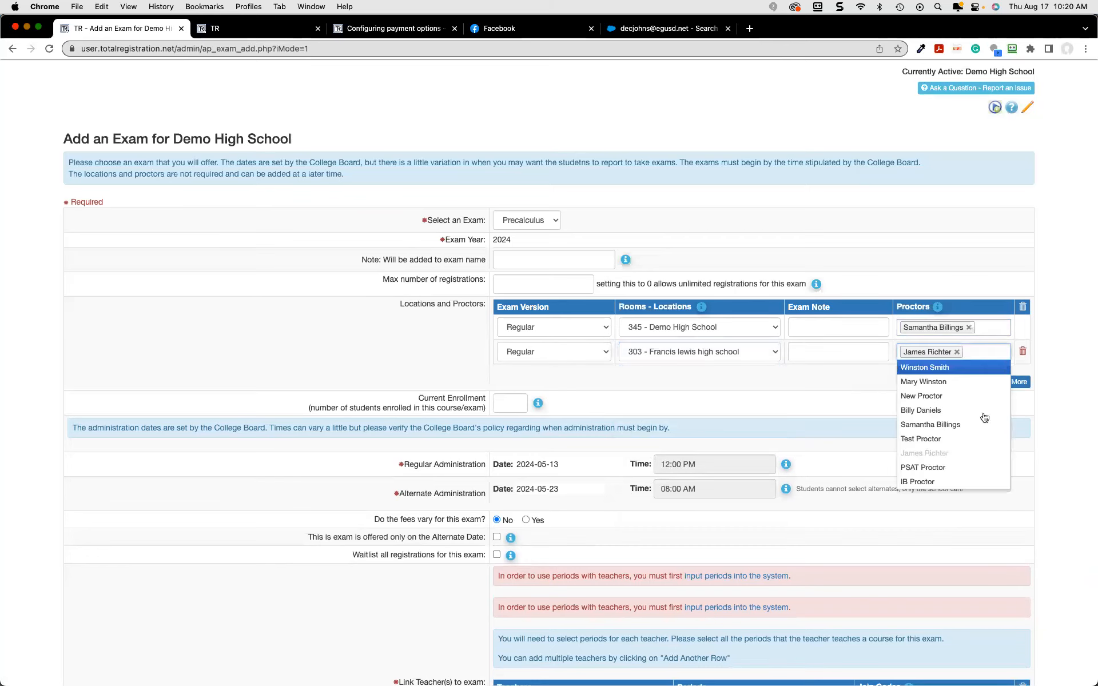
pyautogui.click(953, 468)
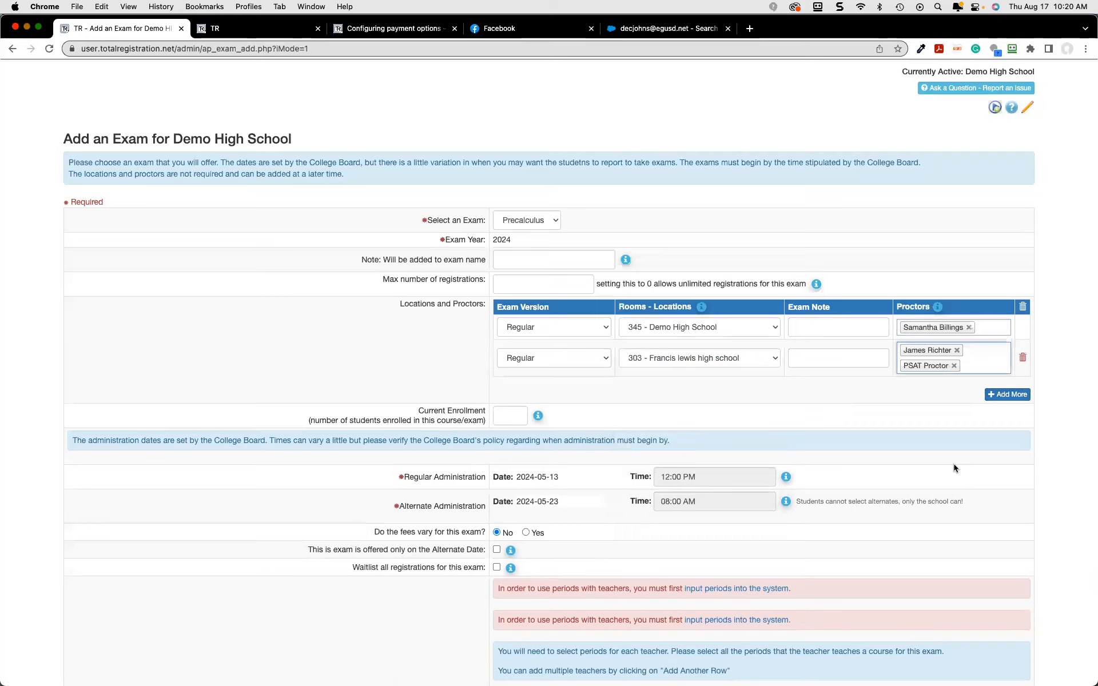
# Remove all proctors from both location rows and reset their rooms to Select Room - Location
pyautogui.click(954, 366)
pyautogui.click(956, 353)
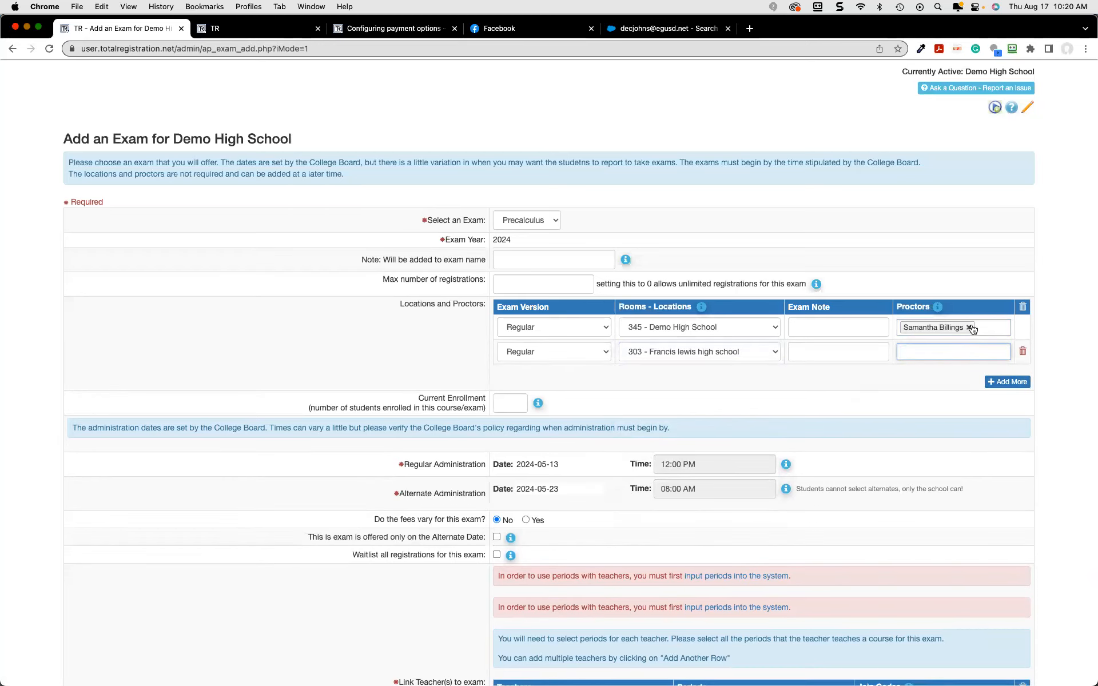
pyautogui.click(968, 327)
pyautogui.click(777, 333)
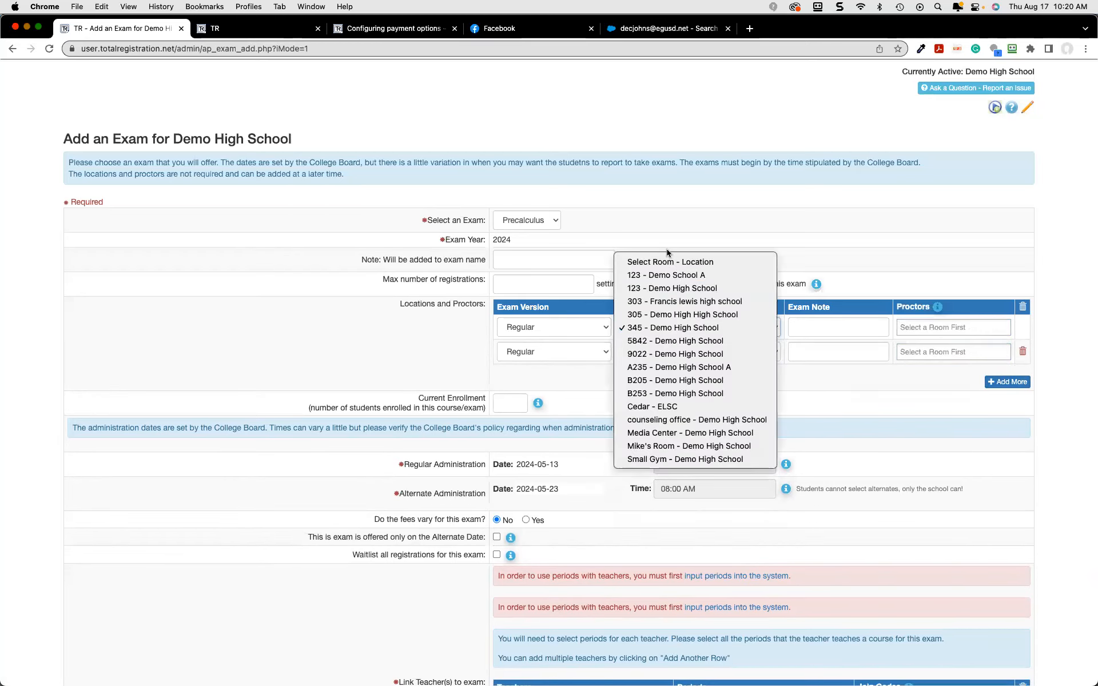
pyautogui.click(668, 258)
pyautogui.click(660, 333)
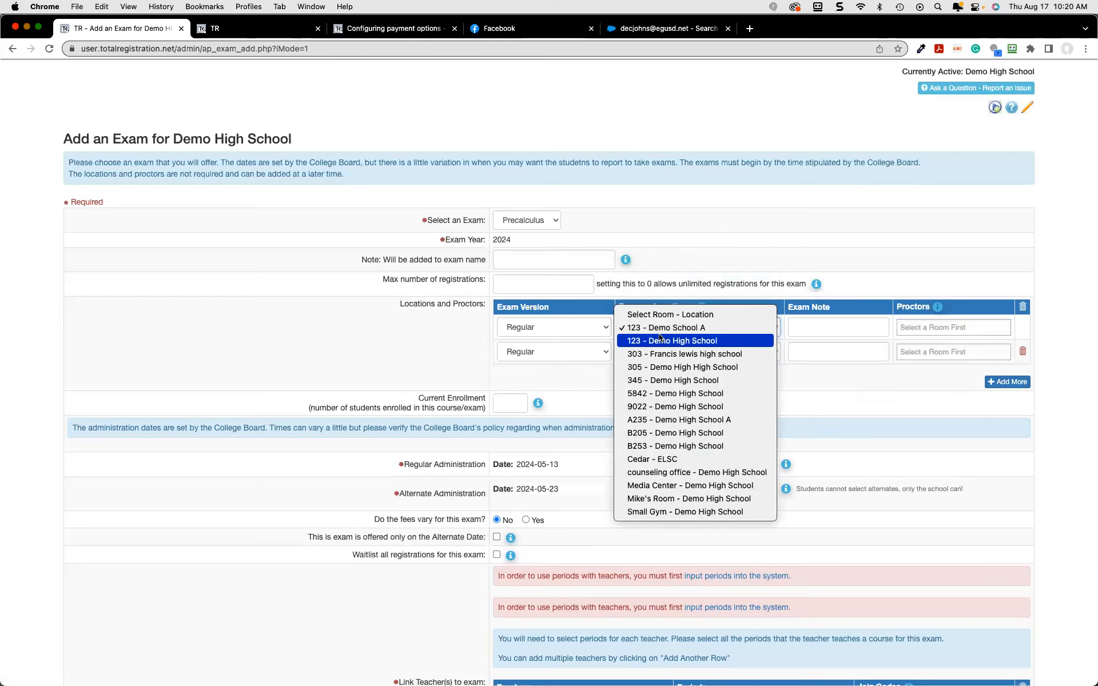
pyautogui.click(678, 315)
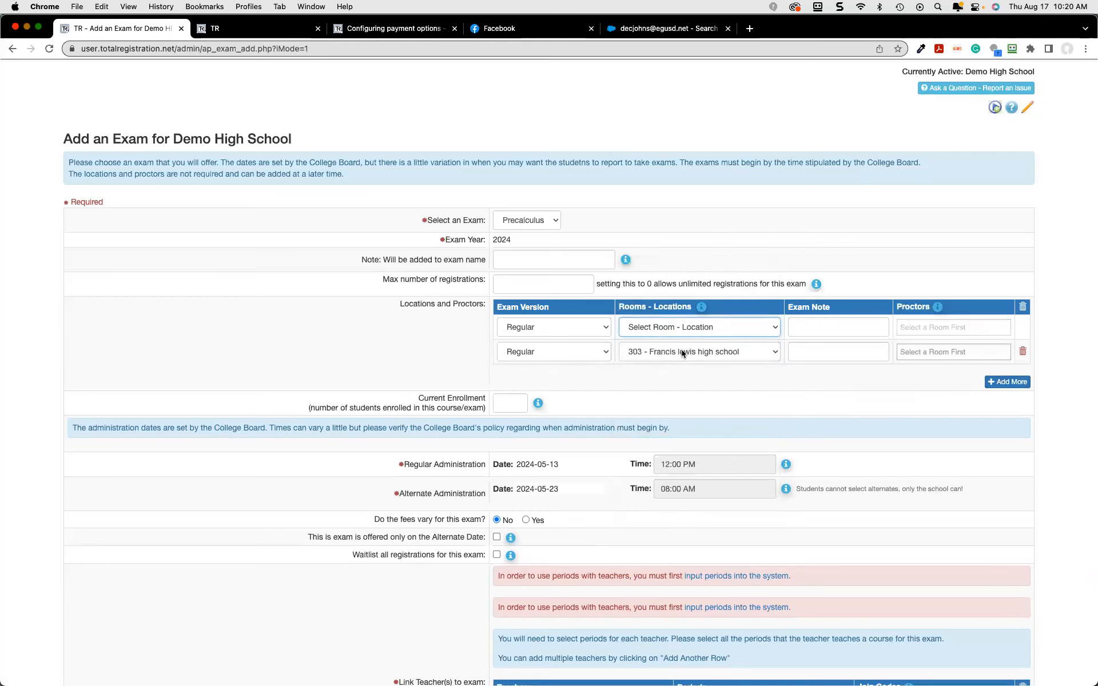
pyautogui.click(683, 352)
pyautogui.click(688, 313)
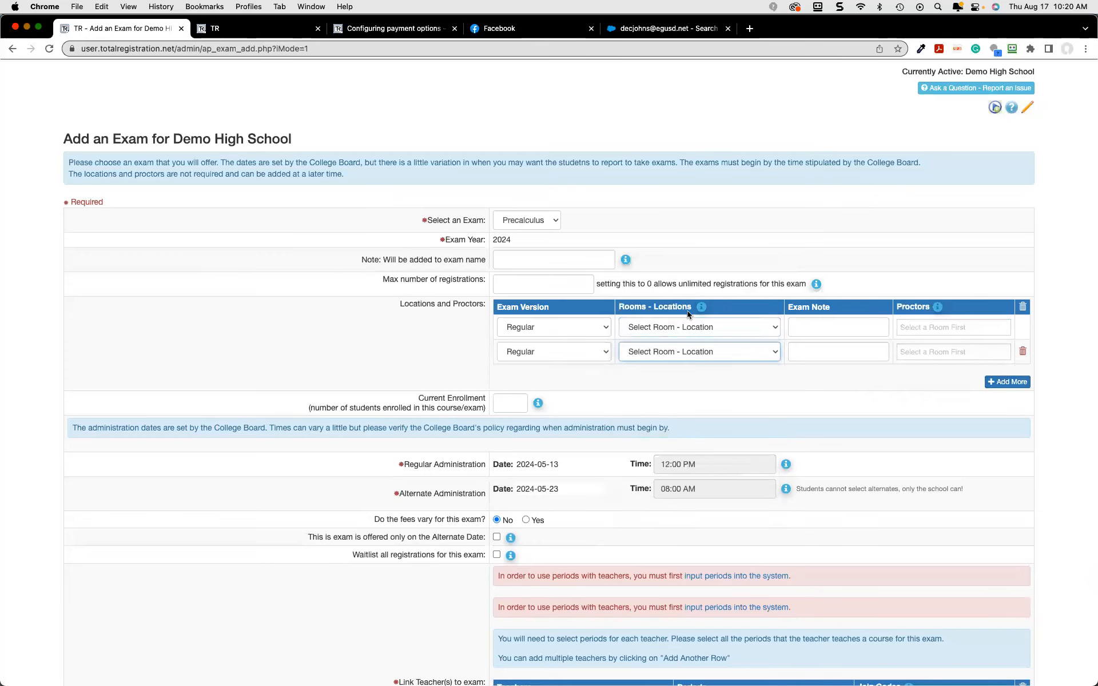
# Set the regular administration time of the Precalculus exam to 11:45 AM
pyautogui.scroll(-5, 447, 281)
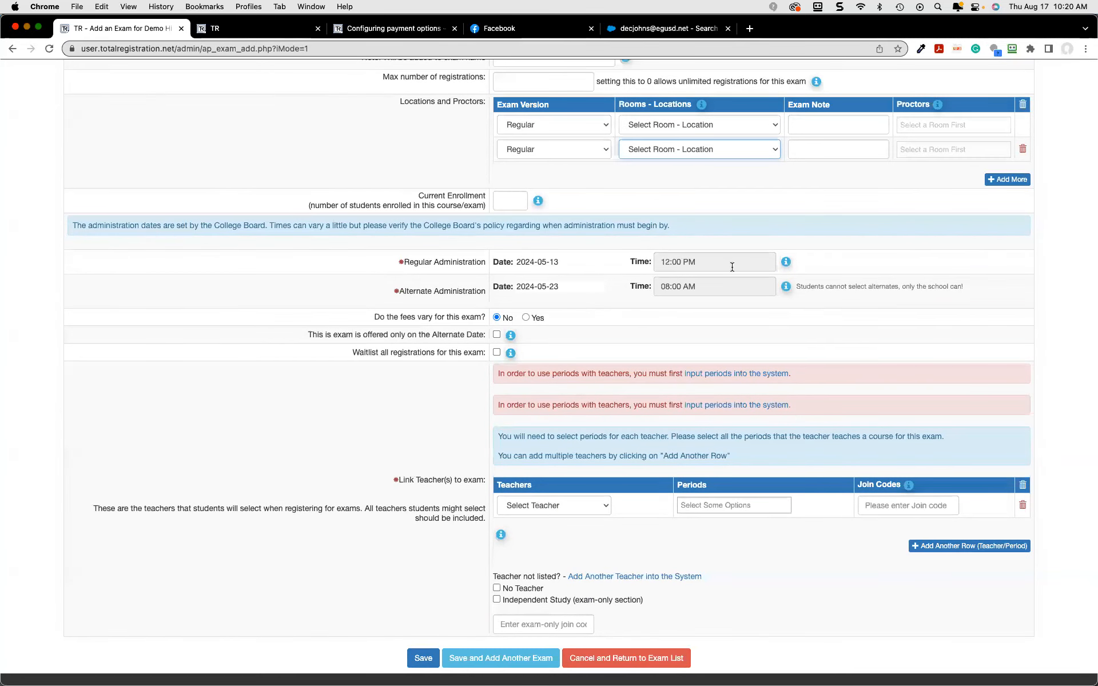
pyautogui.click(669, 258)
pyautogui.click(669, 258)
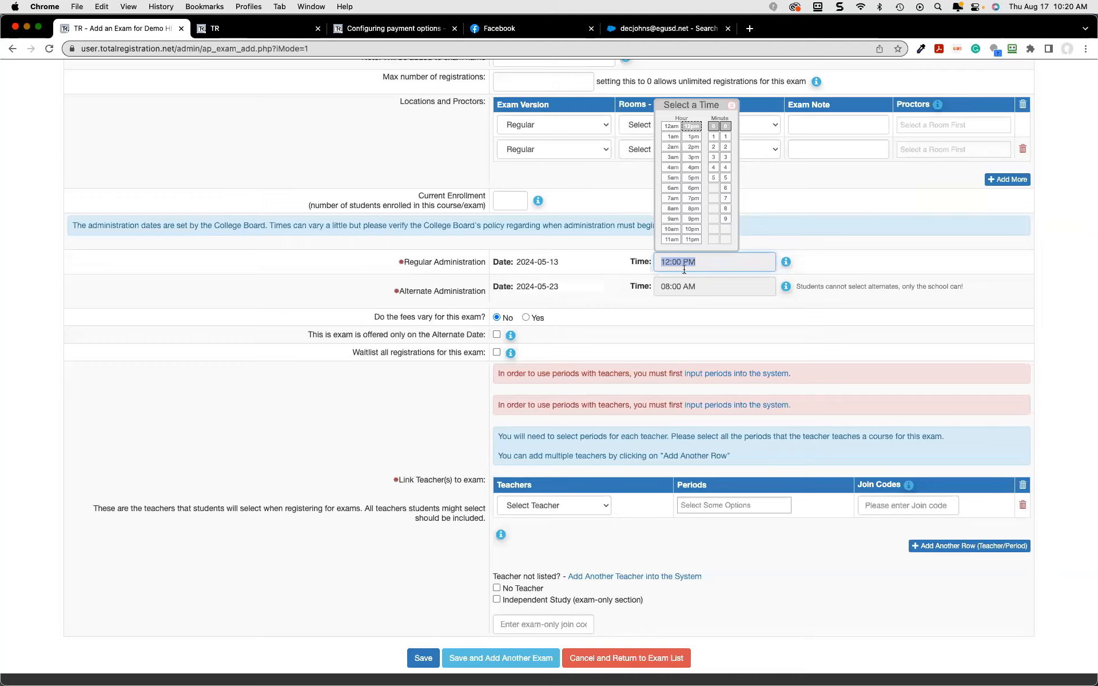
pyautogui.click(692, 239)
pyautogui.click(714, 167)
pyautogui.click(725, 177)
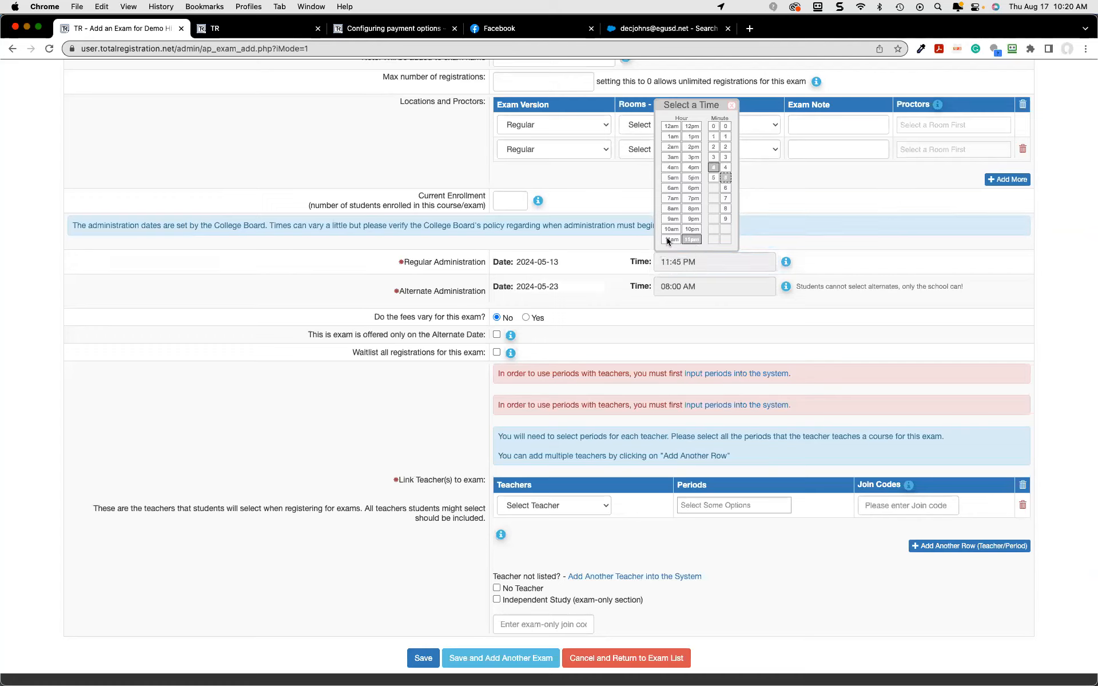
pyautogui.click(671, 240)
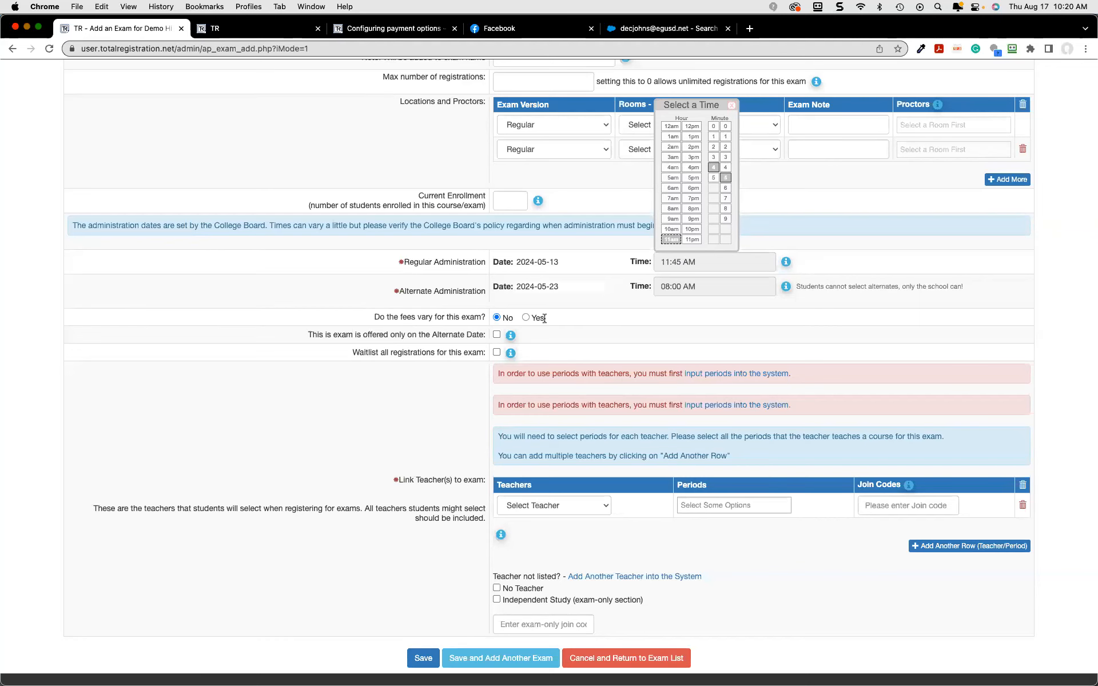
pyautogui.scroll(-3, 539, 232)
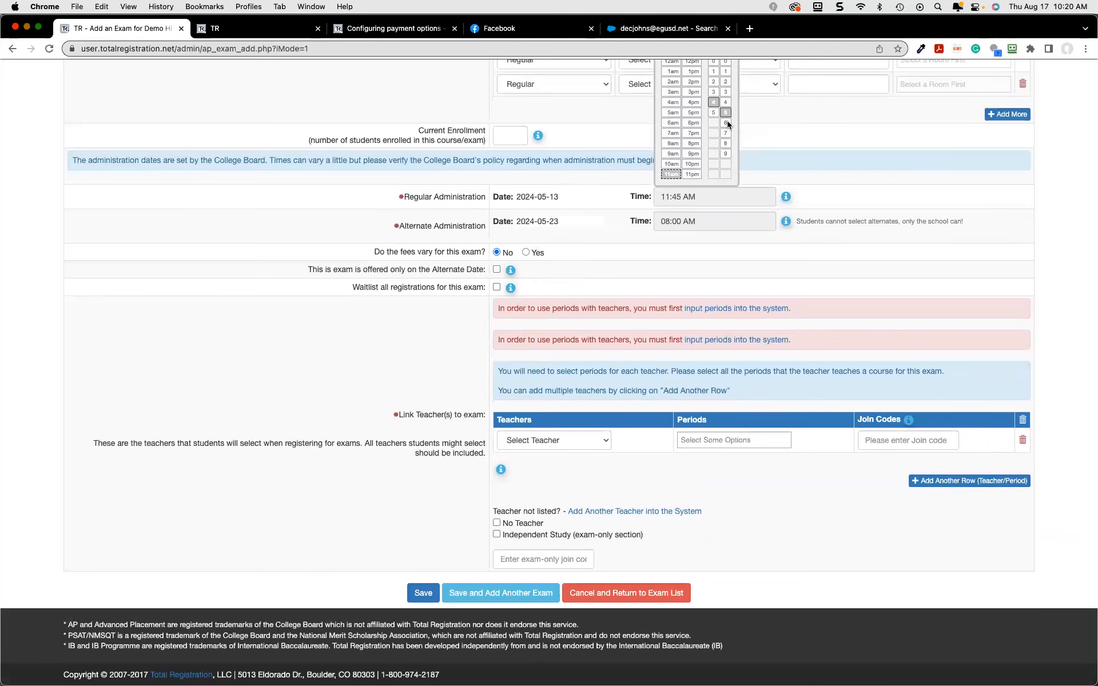
pyautogui.scroll(10, 729, 123)
pyautogui.click(731, 260)
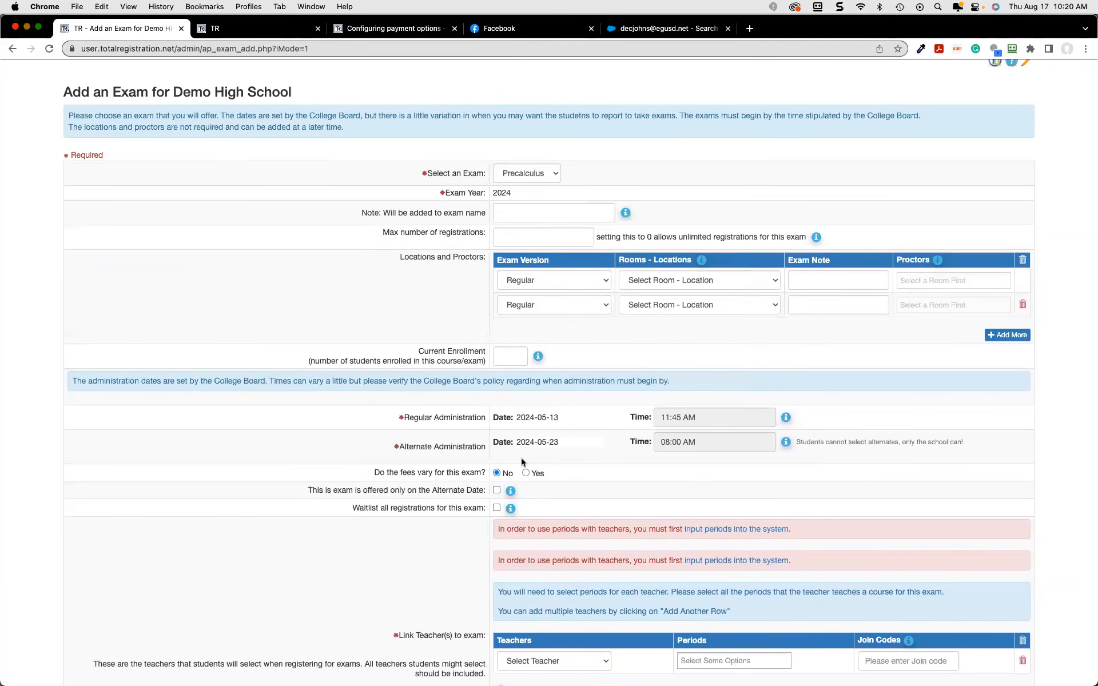
# Enable varying fees for the Precalculus exam to examine the exam fee table, and set the option back to No
pyautogui.scroll(-3, 453, 490)
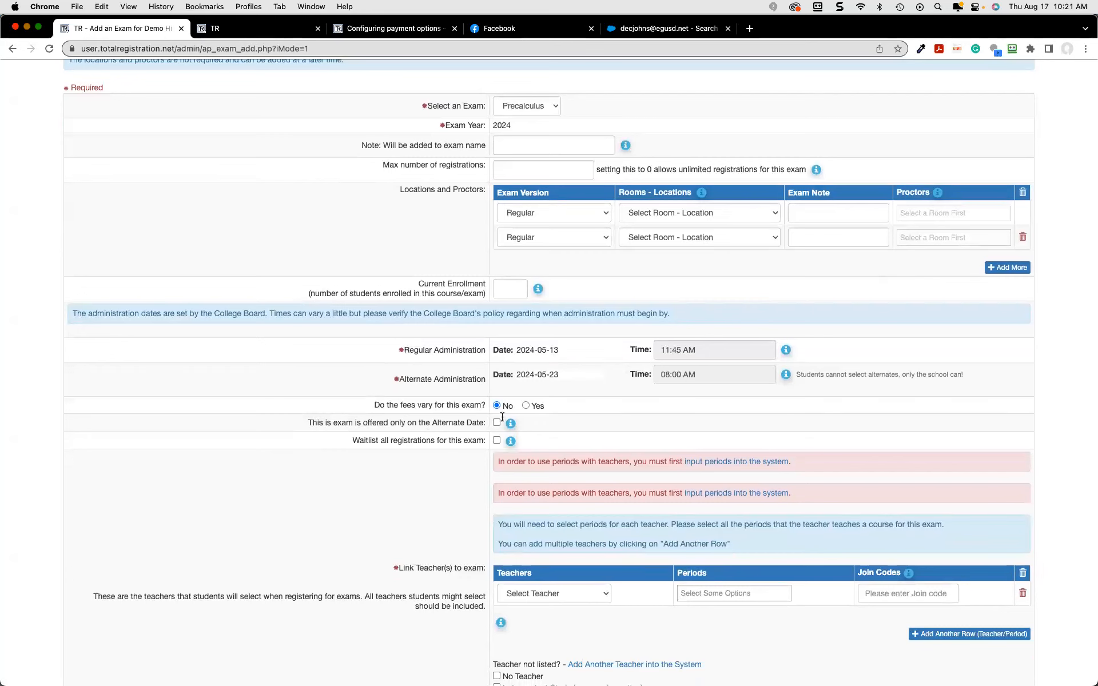
pyautogui.click(525, 406)
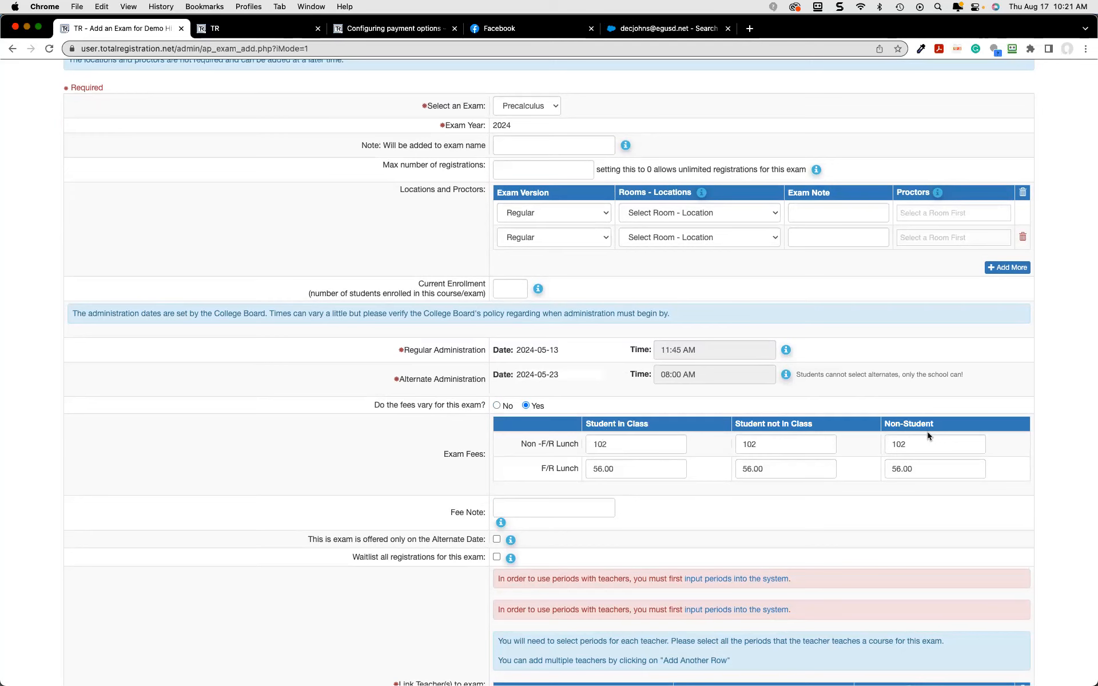
pyautogui.scroll(-1, 907, 427)
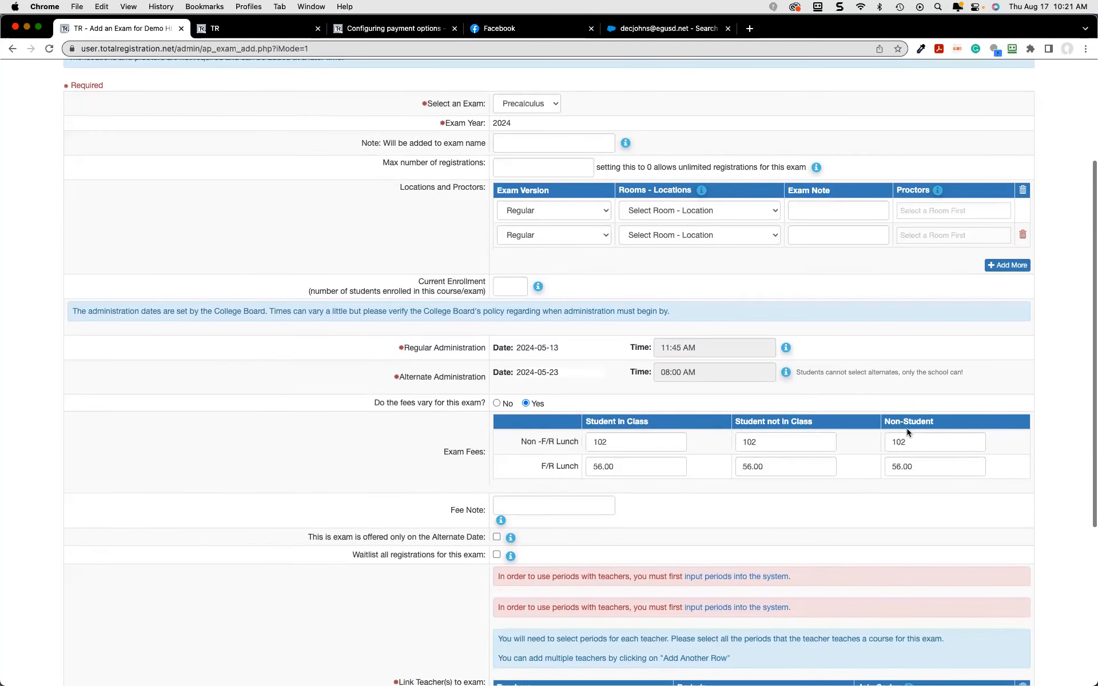
pyautogui.scroll(-1, 907, 432)
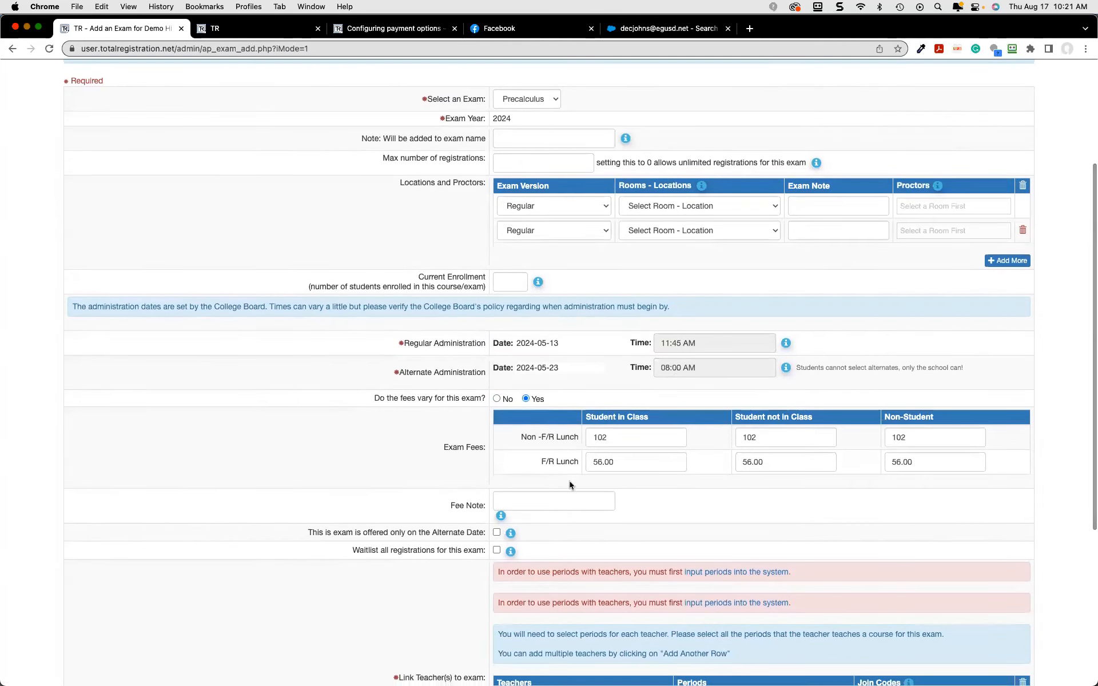
pyautogui.click(497, 399)
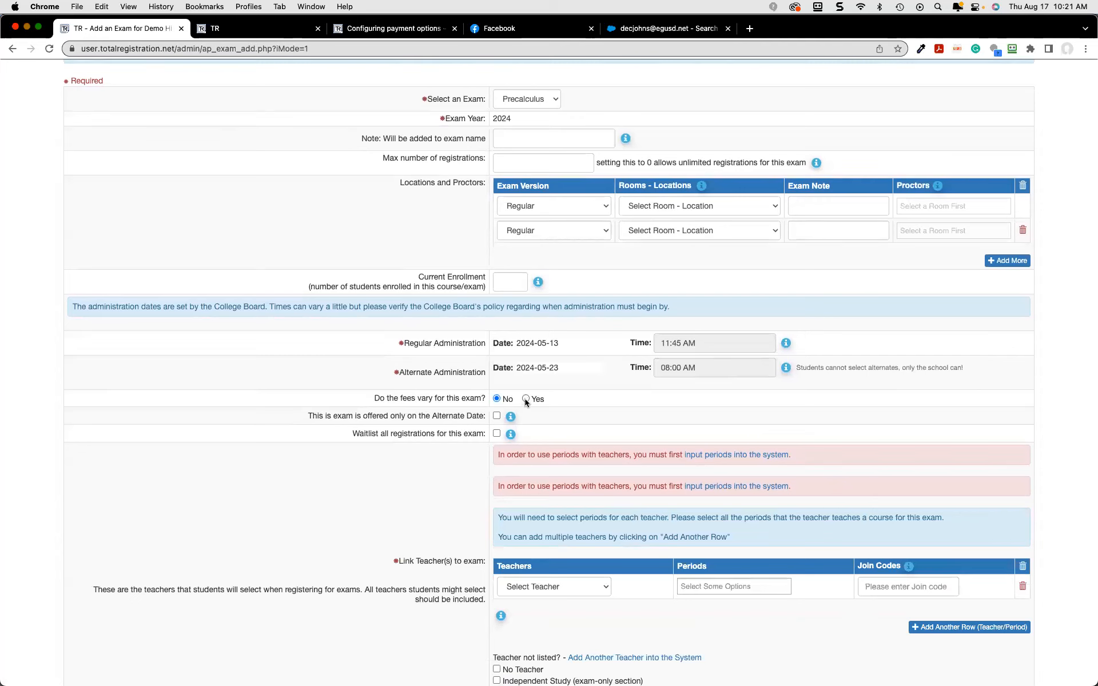
# Link the fifth listed teacher to the Precalculus exam with Period 3 and Period 6
pyautogui.scroll(-1, 380, 434)
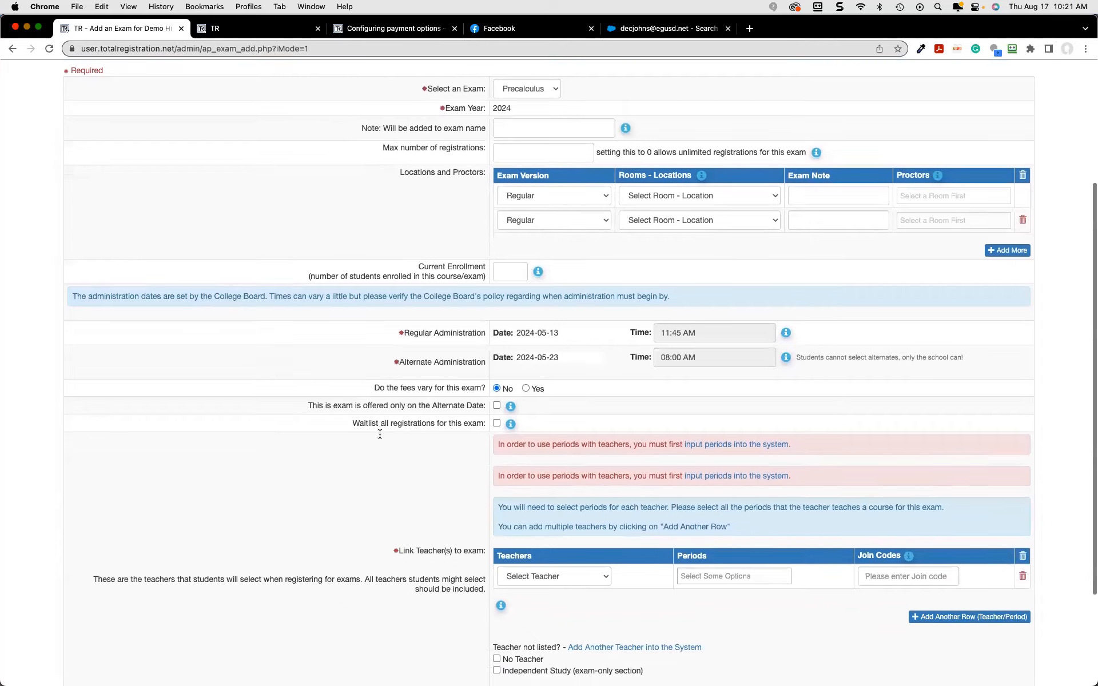
pyautogui.scroll(-1, 379, 434)
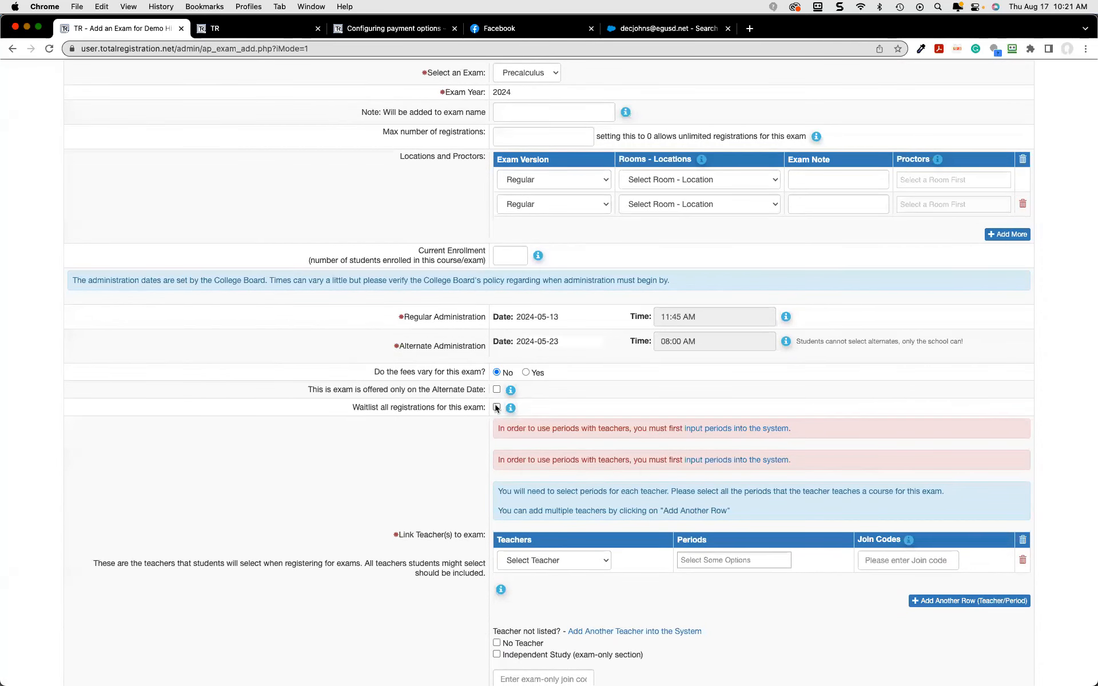
pyautogui.scroll(-3, 495, 407)
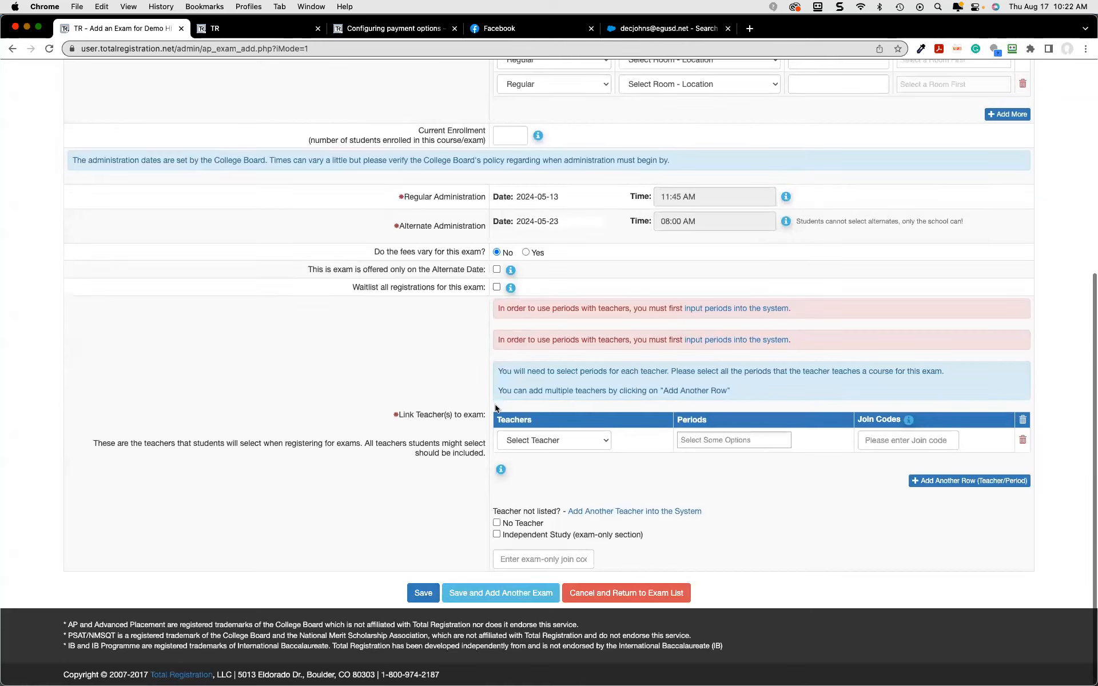
pyautogui.click(595, 441)
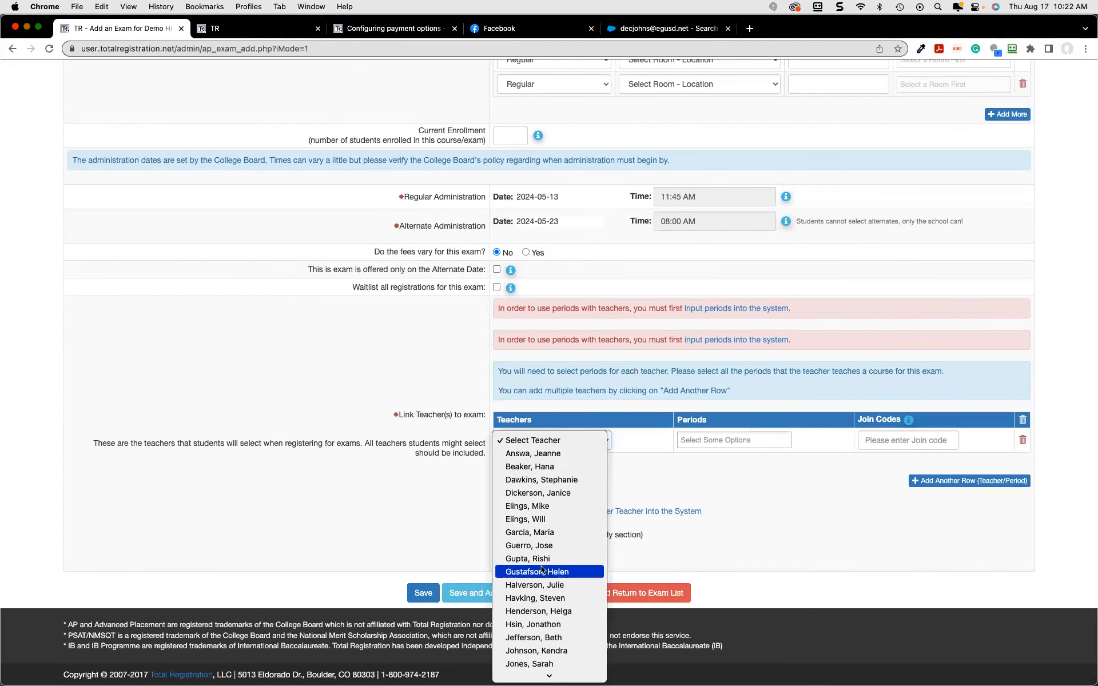
pyautogui.click(544, 507)
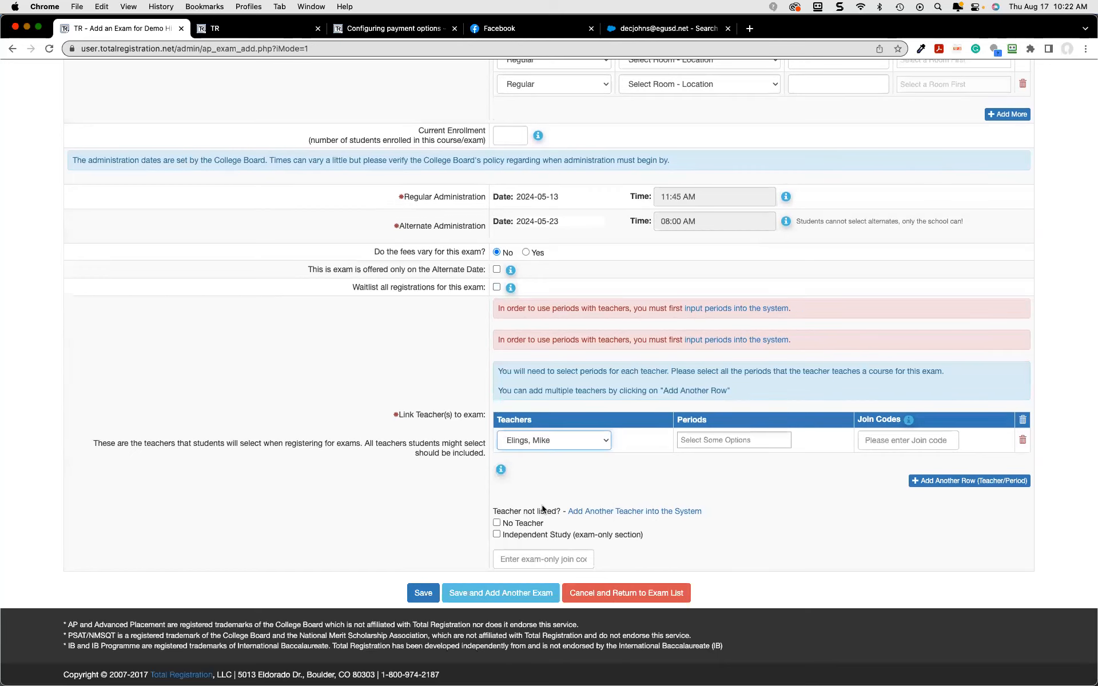
pyautogui.click(734, 442)
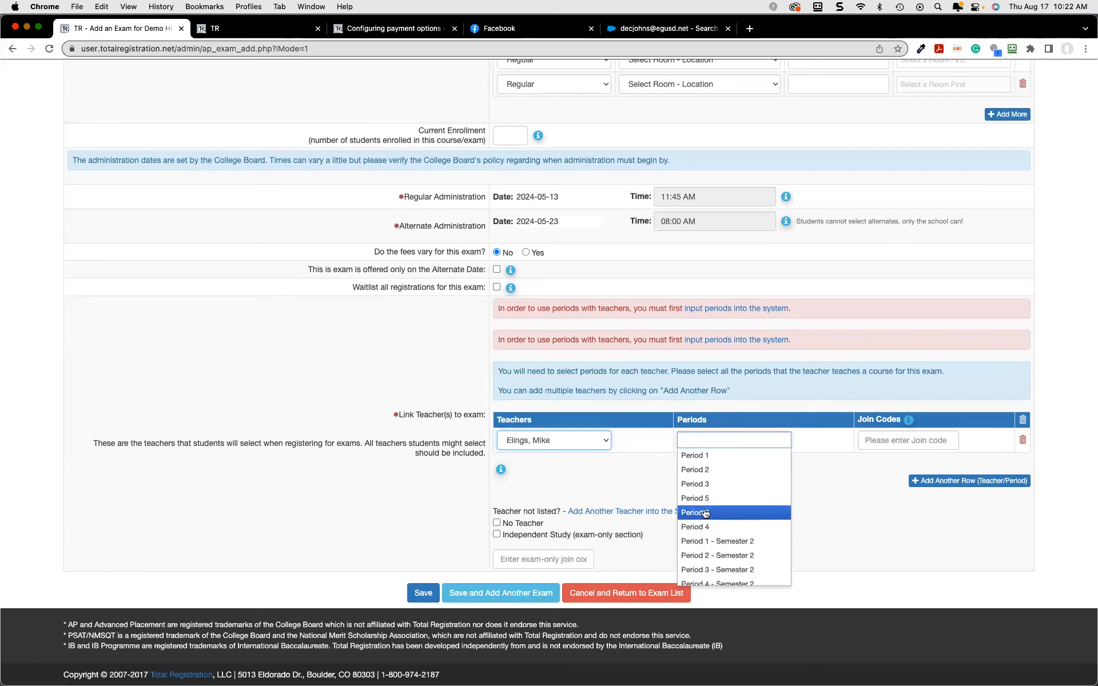
pyautogui.click(706, 484)
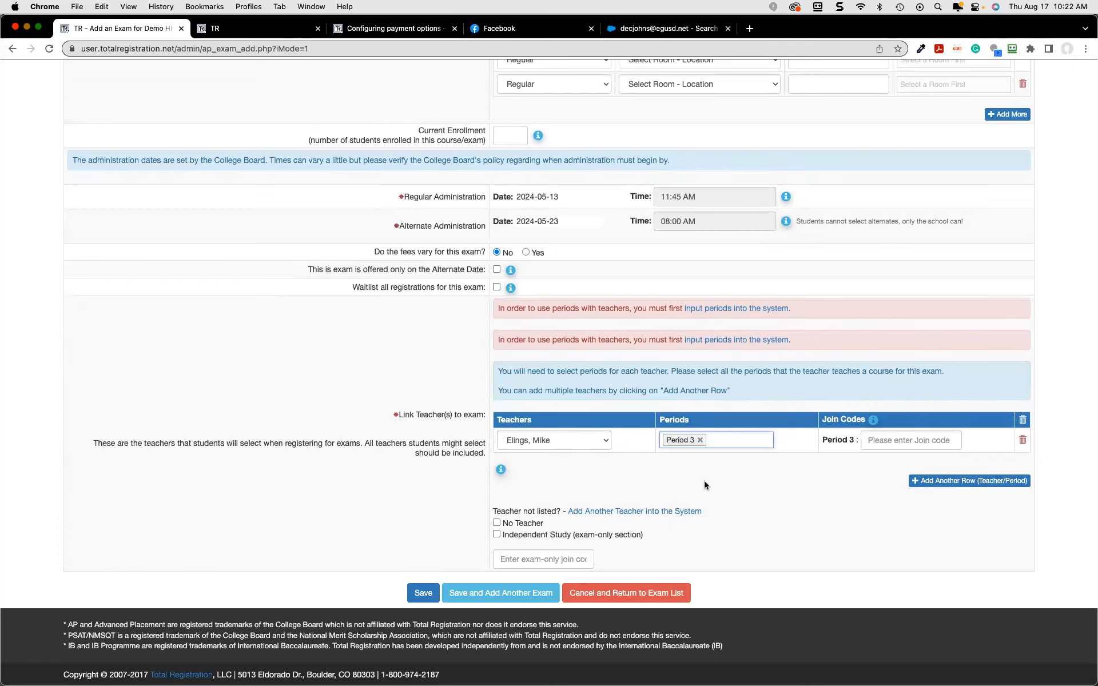
pyautogui.click(751, 440)
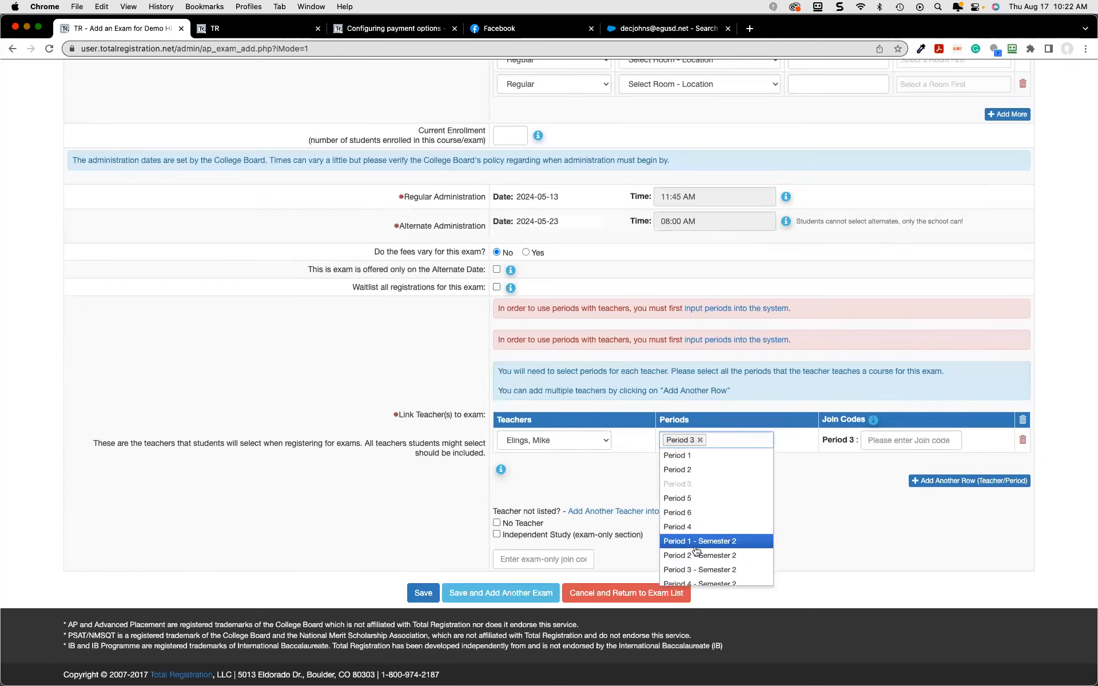
pyautogui.click(681, 518)
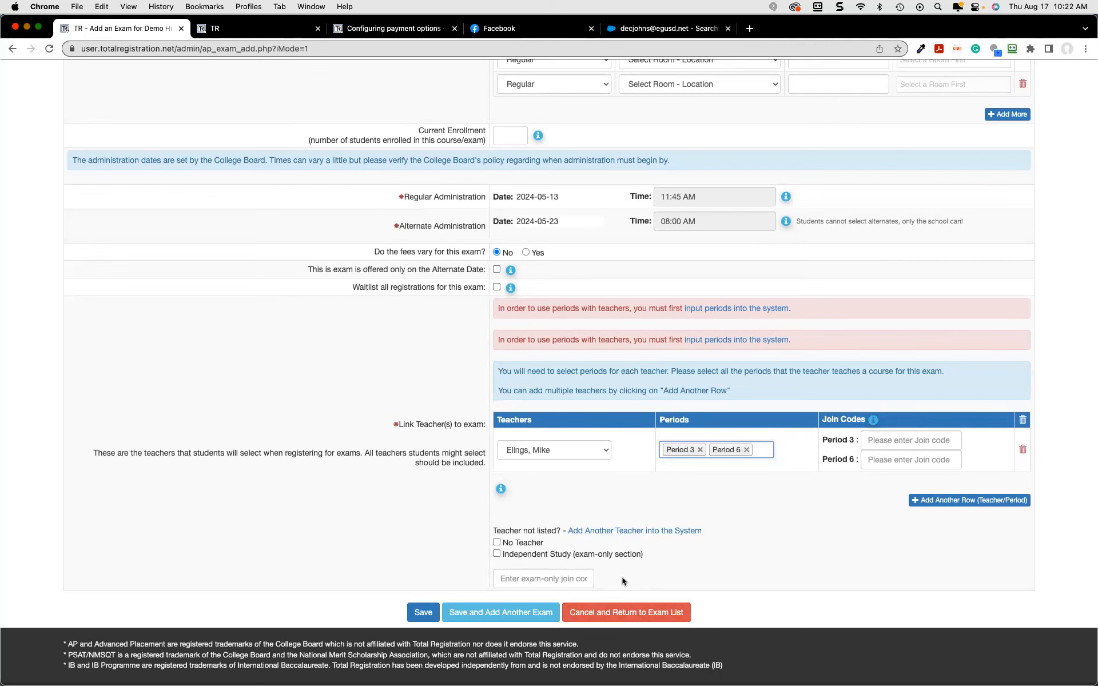
# Discard the new exam and open AP Research for editing from the exam list to review its settings and linked teacher
pyautogui.click(626, 614)
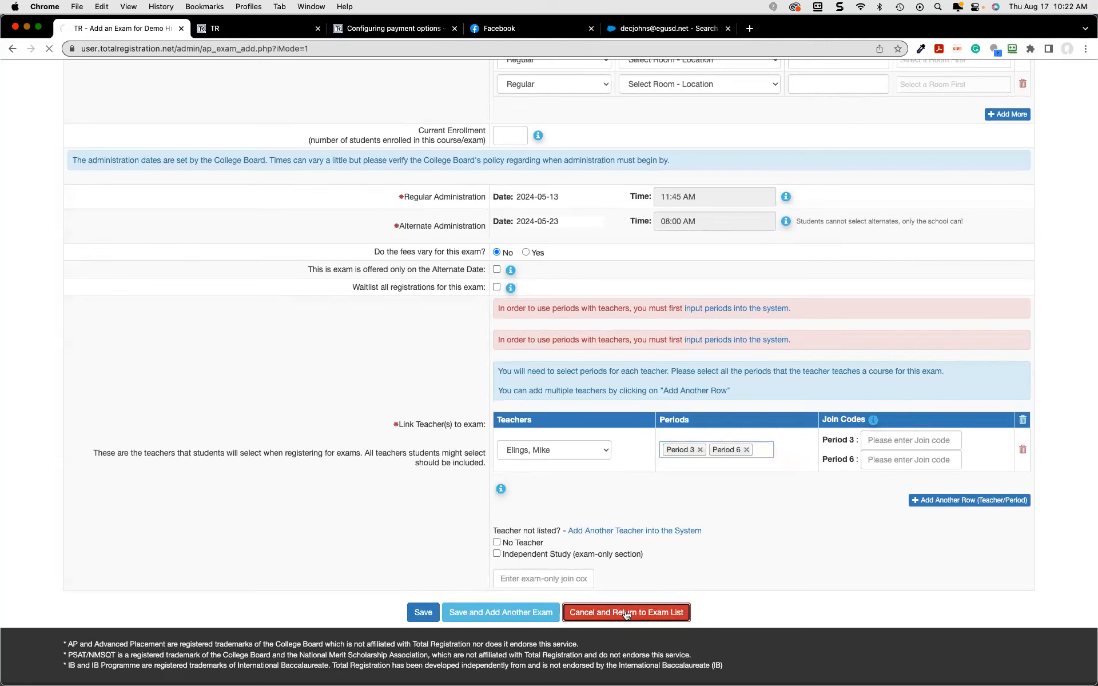
pyautogui.scroll(-2, 609, 512)
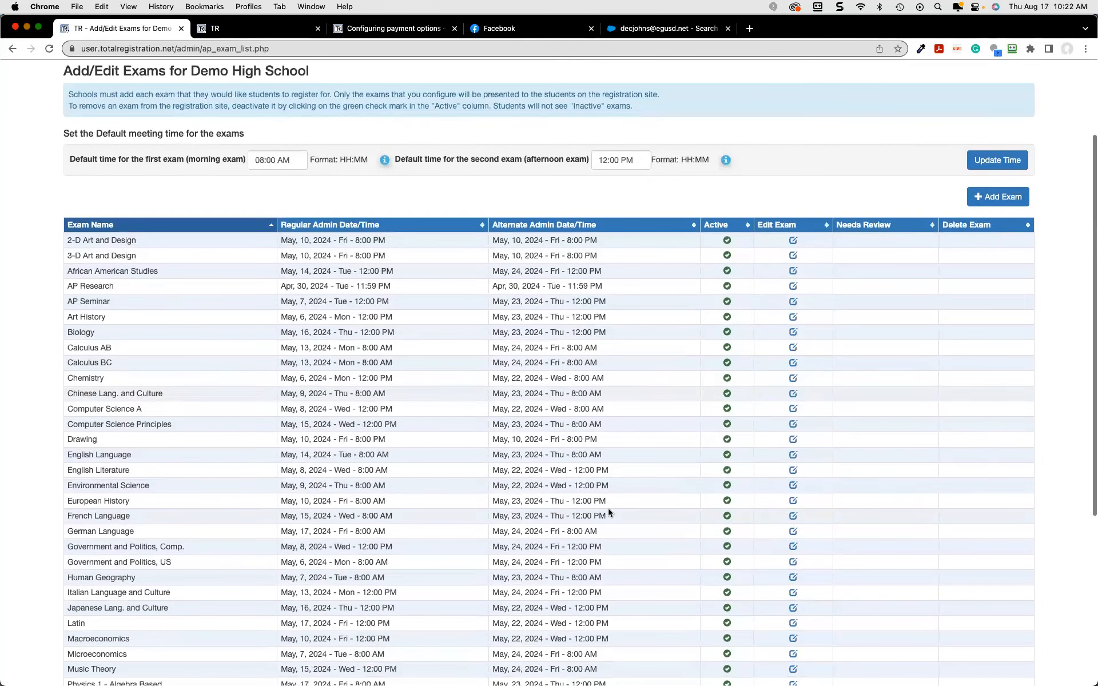
pyautogui.click(792, 286)
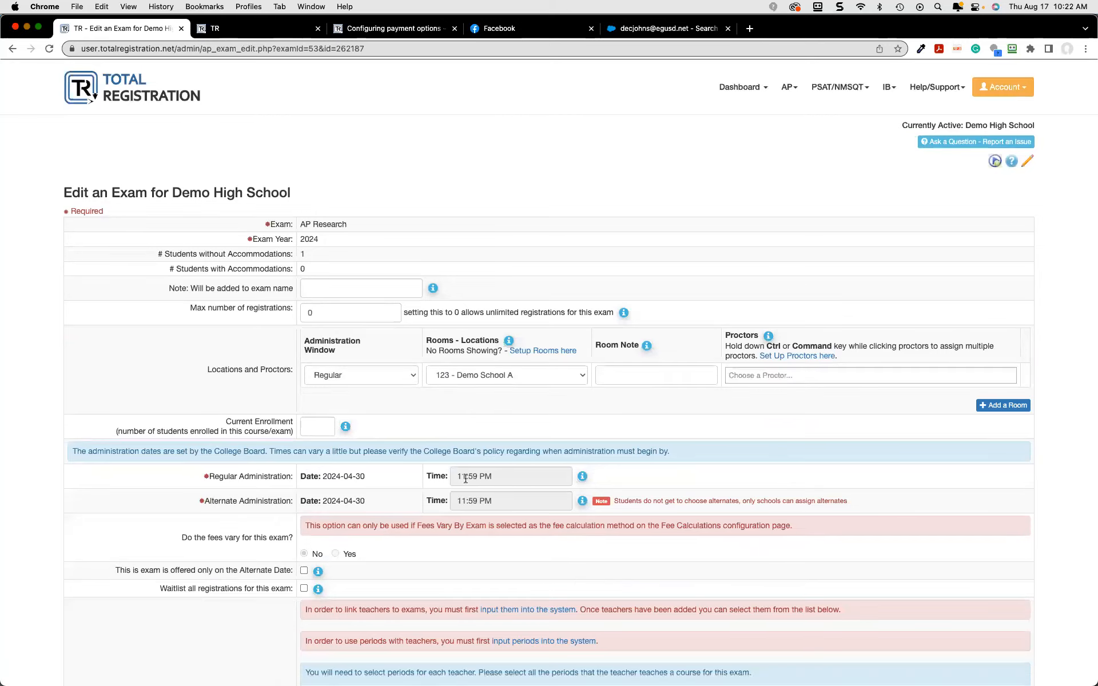
pyautogui.scroll(-3, 465, 479)
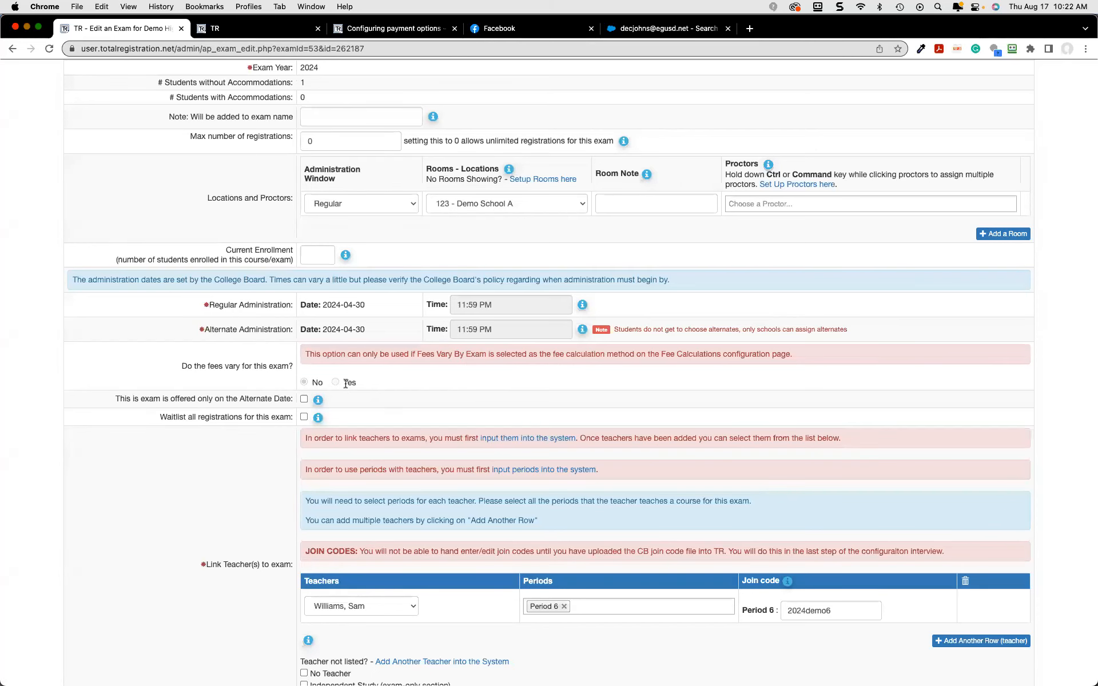
pyautogui.scroll(-3, 345, 377)
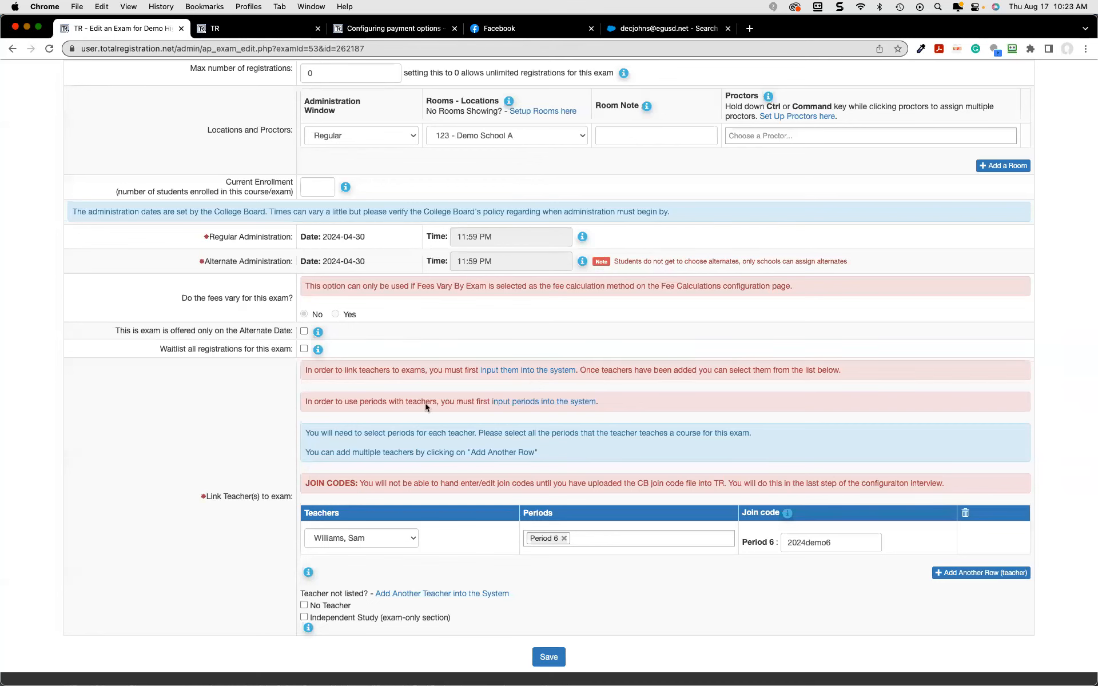
# Review the AP Research exam's location, date, fee and teacher settings, and save the exam
pyautogui.scroll(4, 448, 315)
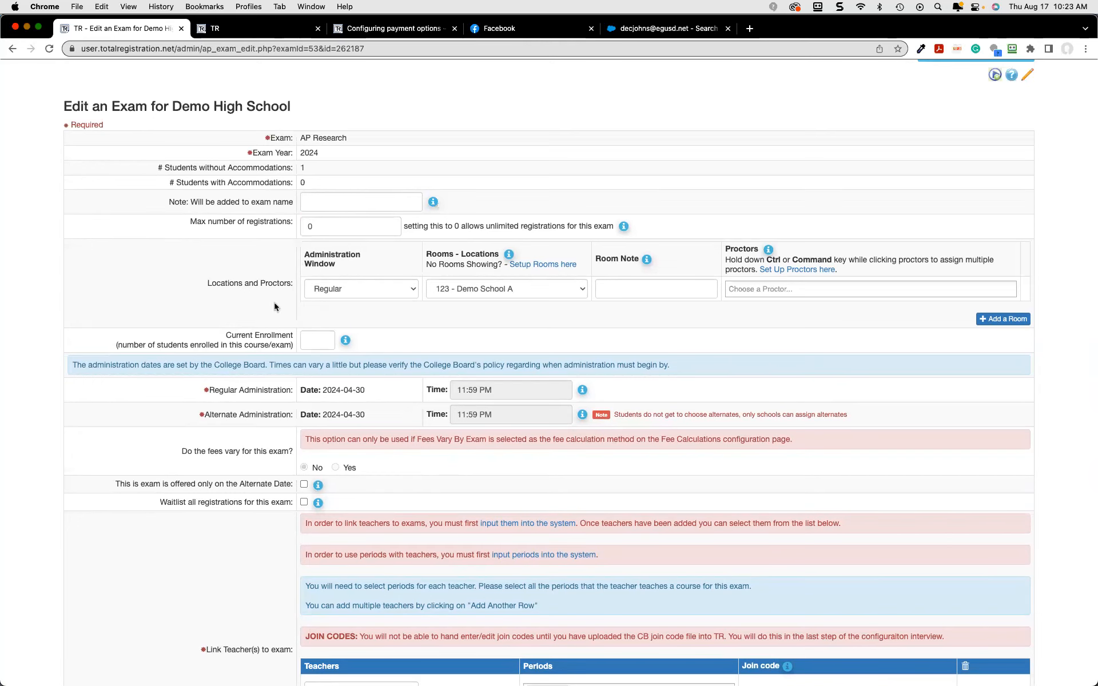
pyautogui.scroll(-4, 239, 386)
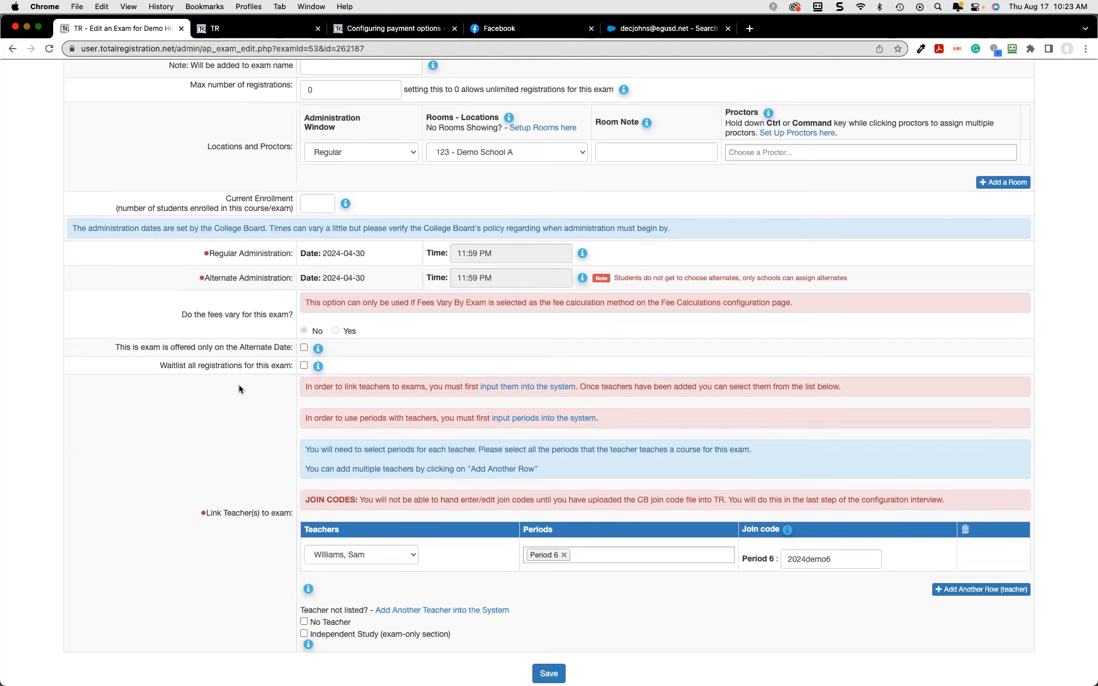
pyautogui.scroll(-1, 239, 389)
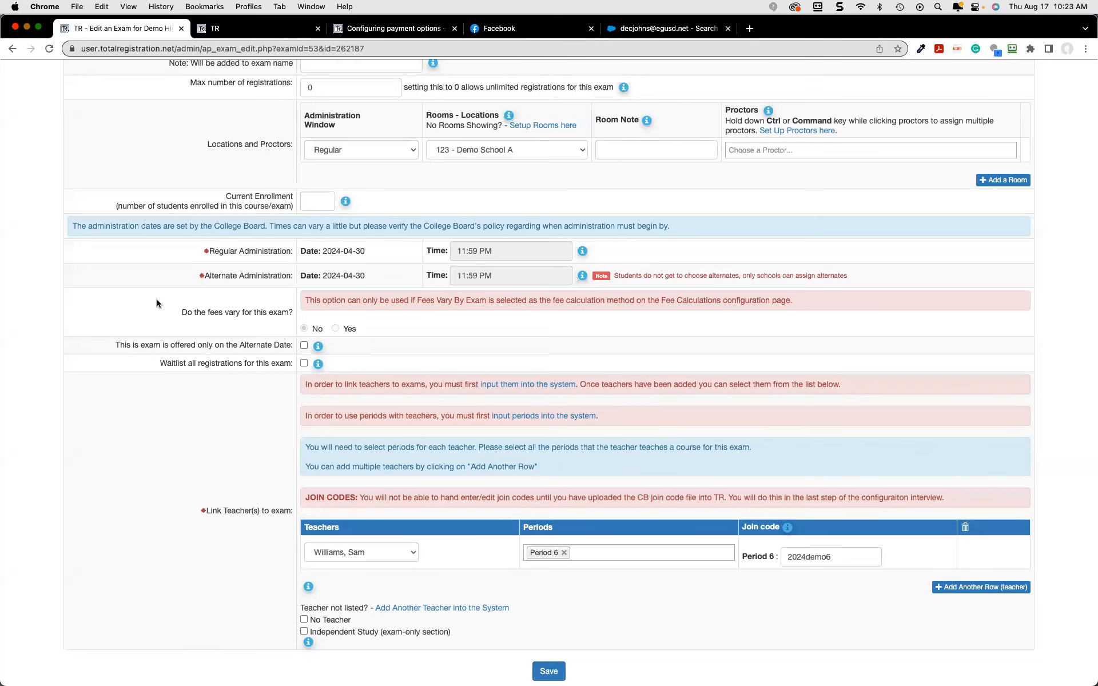
pyautogui.scroll(-3, 201, 357)
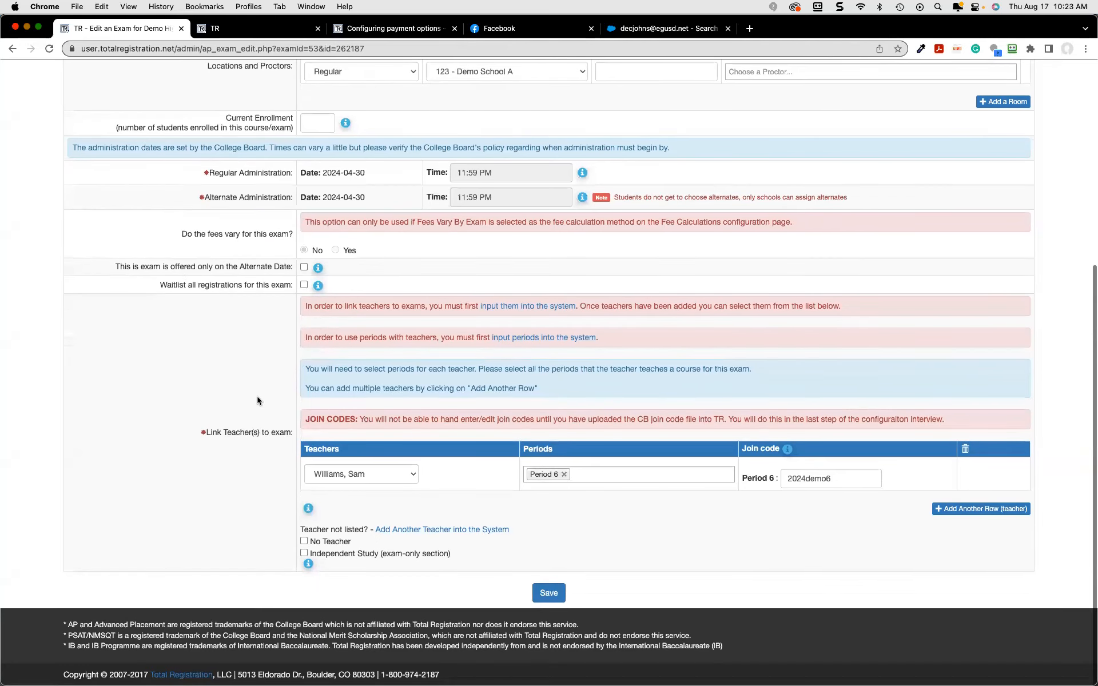
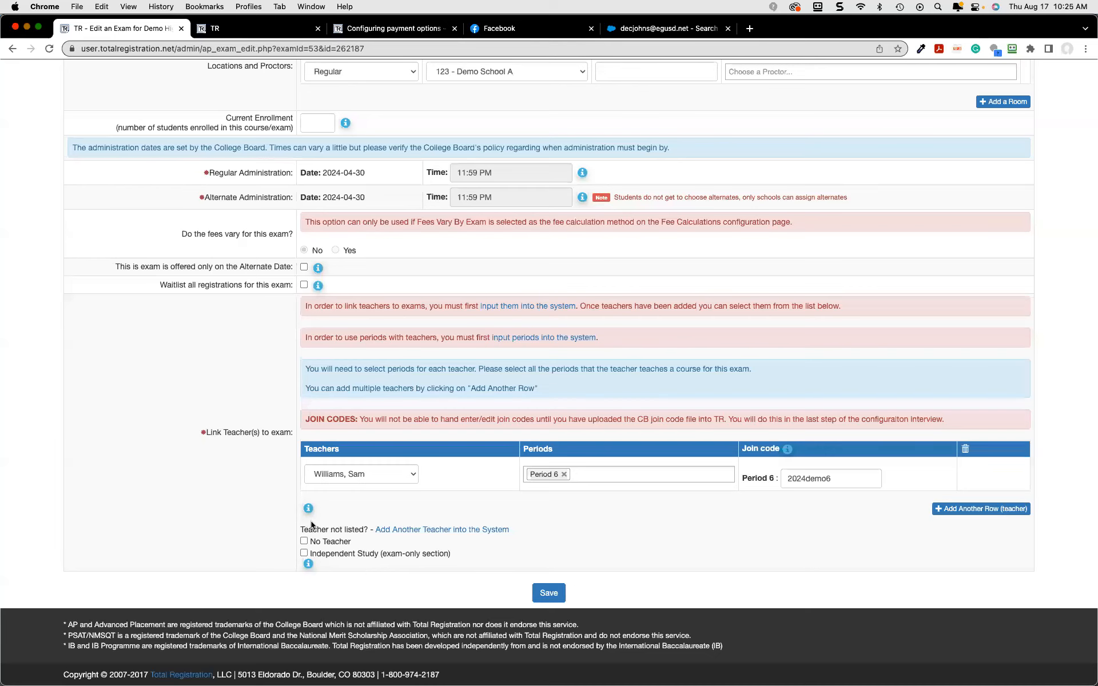
pyautogui.click(548, 592)
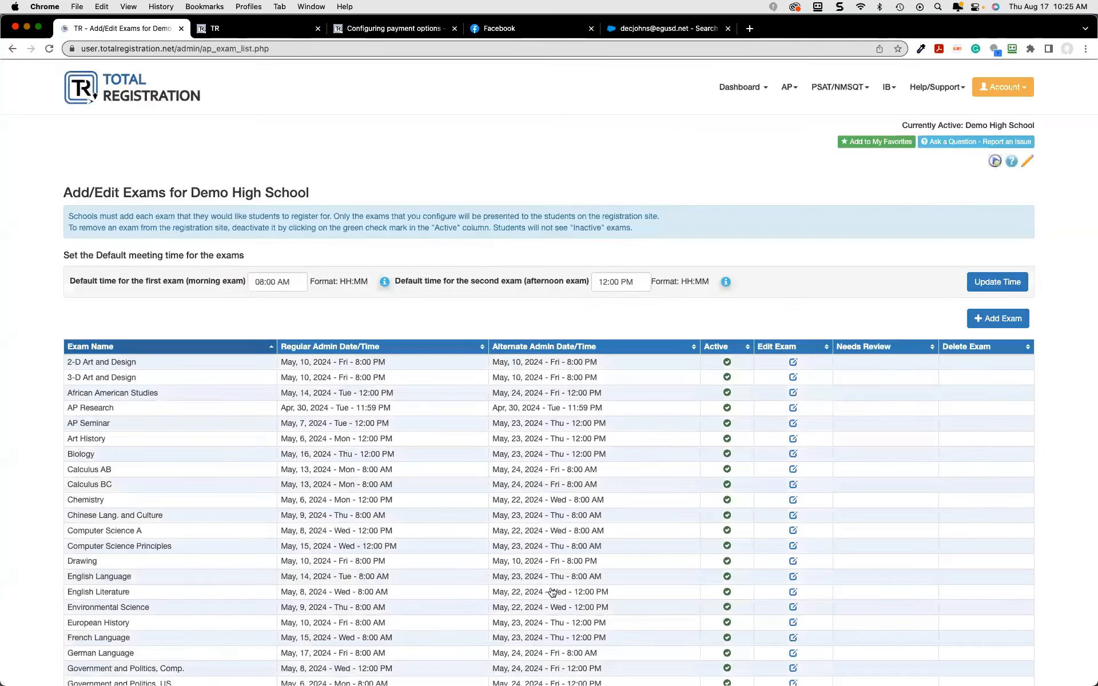
# Deactivate the Italian Language and Culture exam in the exam list and confirm the status change
pyautogui.scroll(-2, 551, 592)
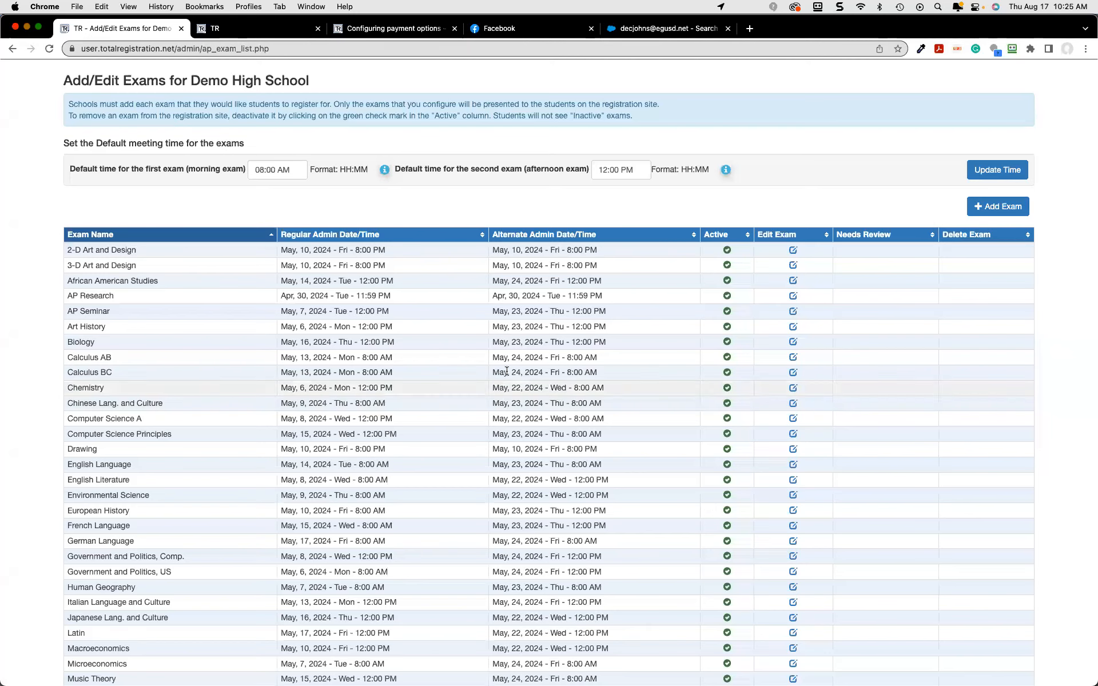
pyautogui.scroll(-1, 586, 413)
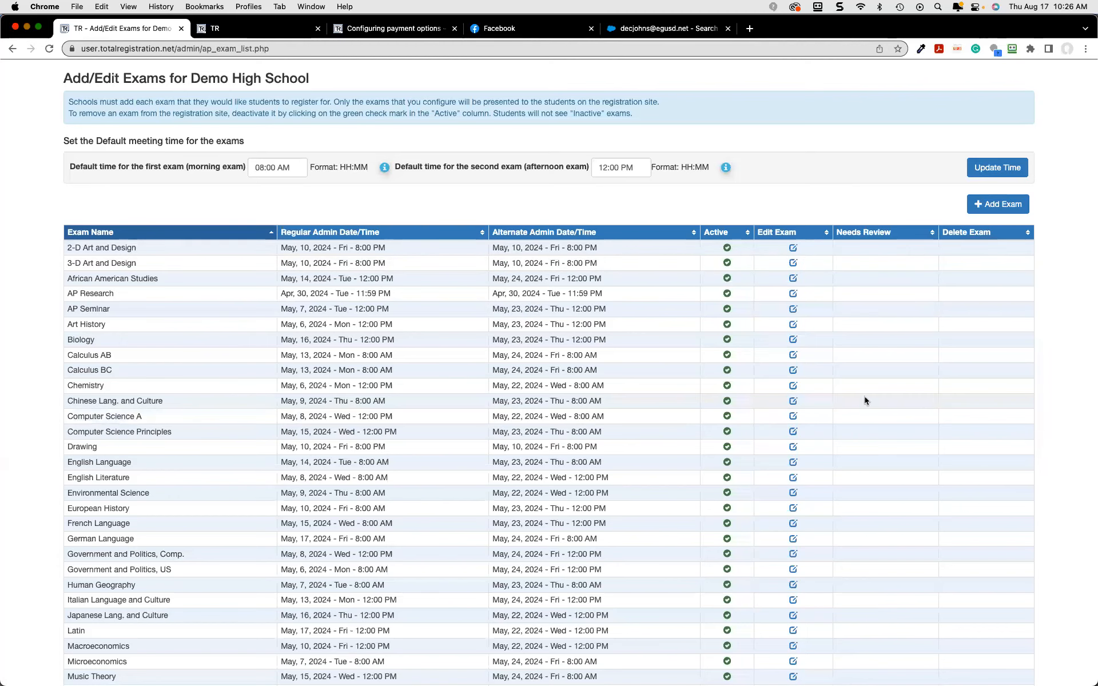
pyautogui.scroll(-1, 864, 399)
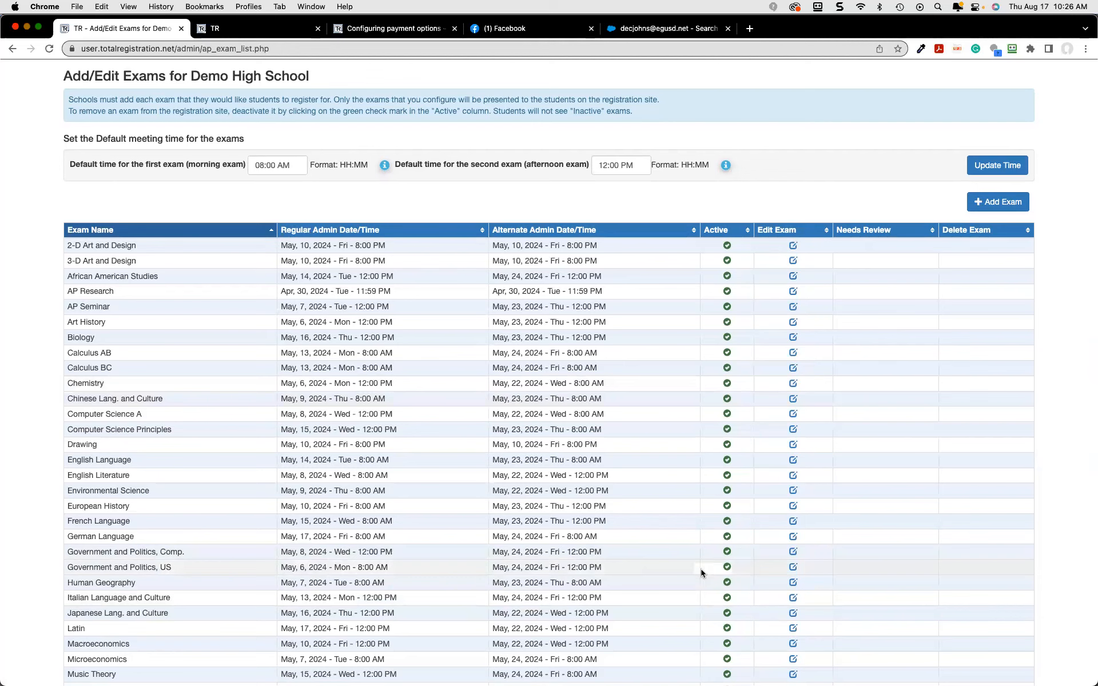
pyautogui.click(727, 598)
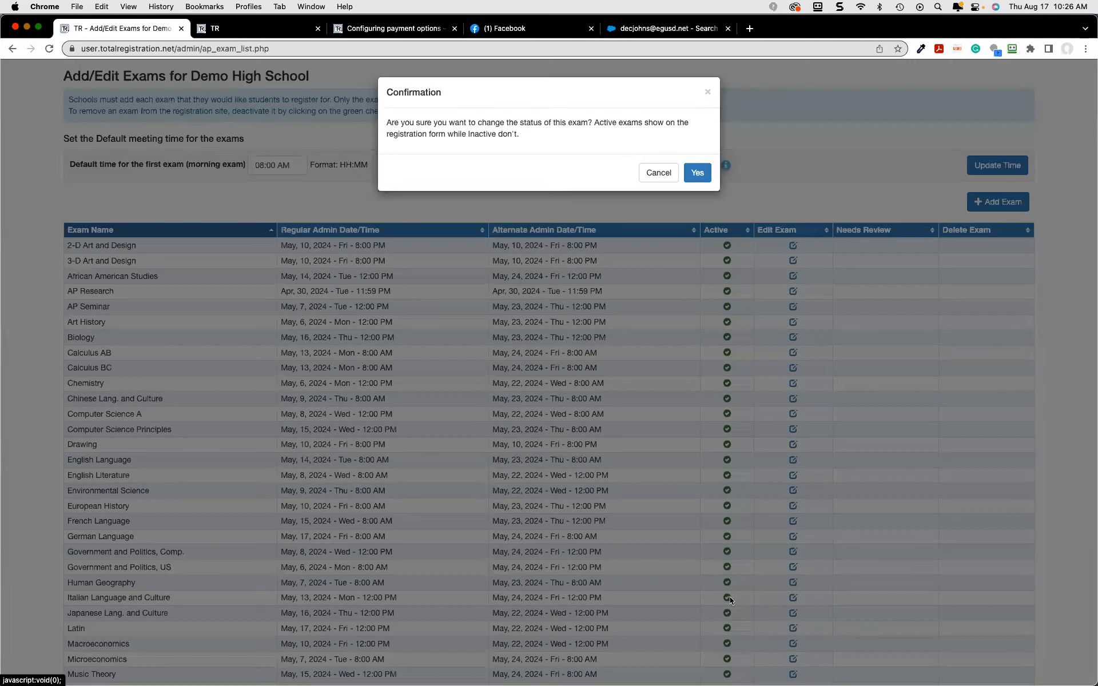
pyautogui.click(697, 173)
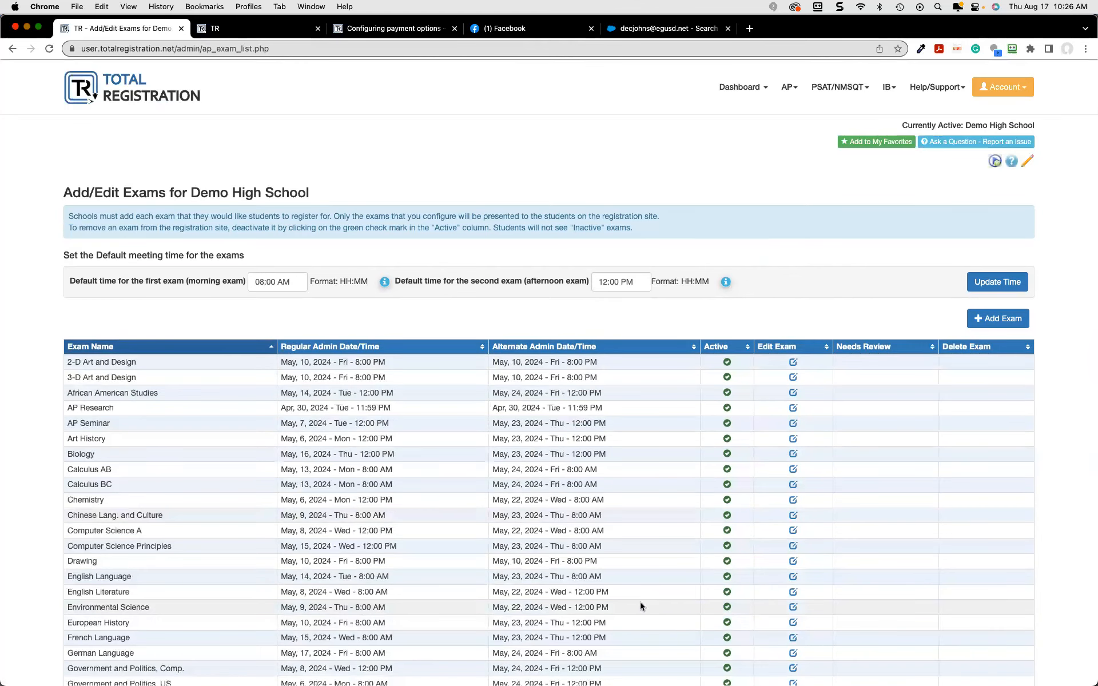
# Reactivate the Italian Language and Culture exam and confirm the status change
pyautogui.scroll(-6, 723, 576)
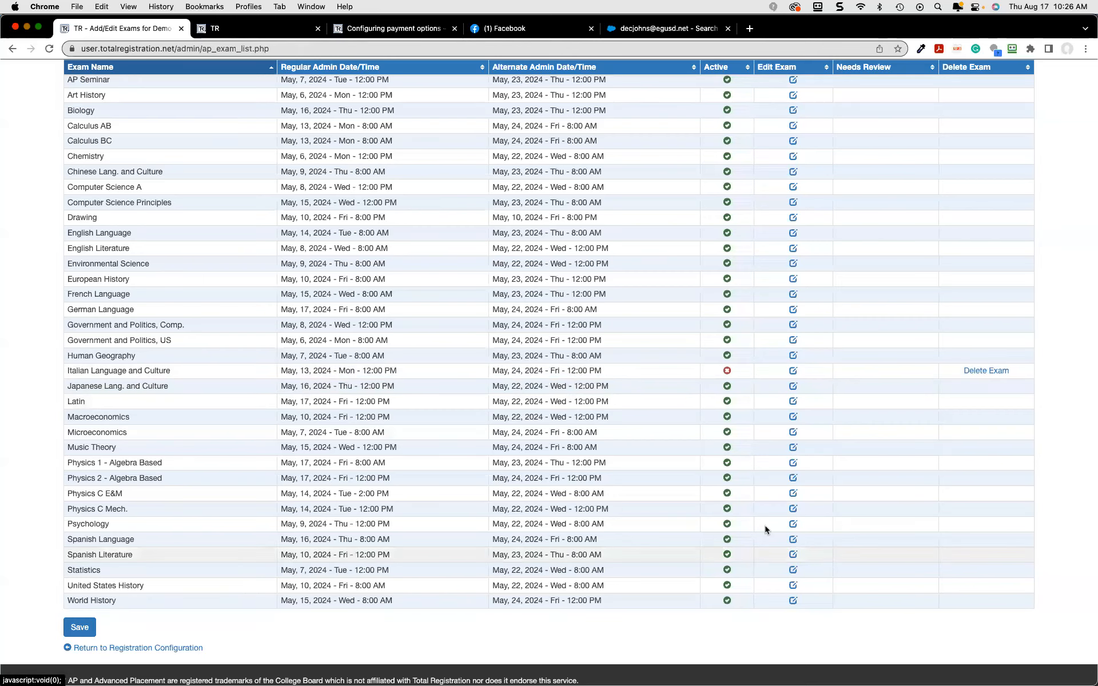
pyautogui.click(727, 371)
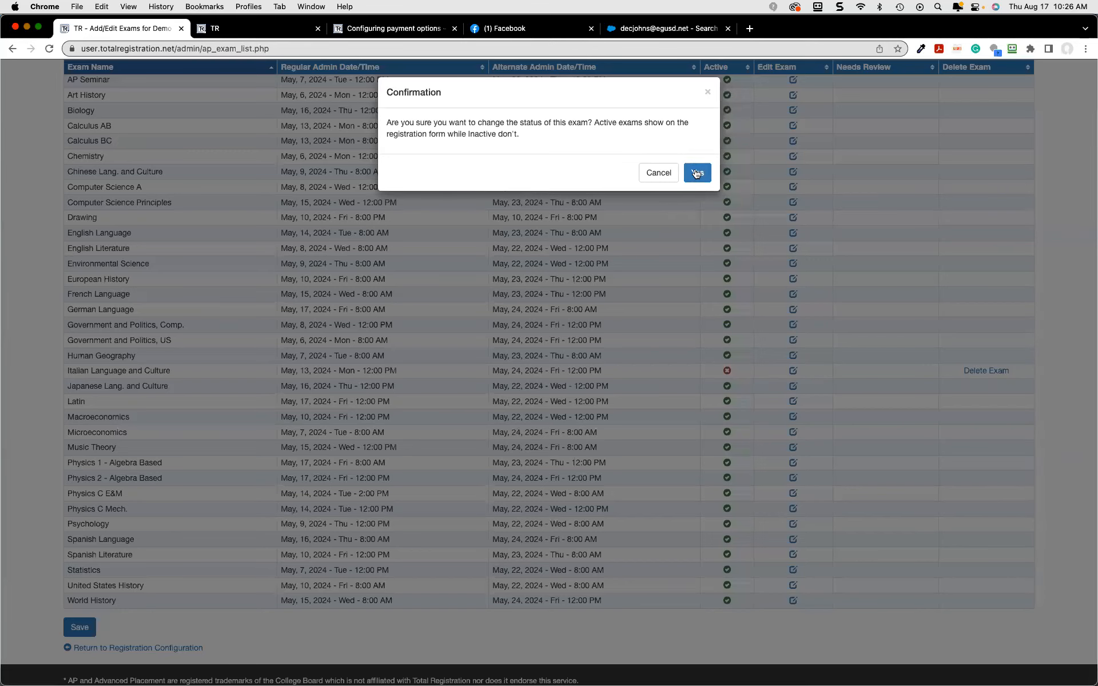
pyautogui.click(696, 172)
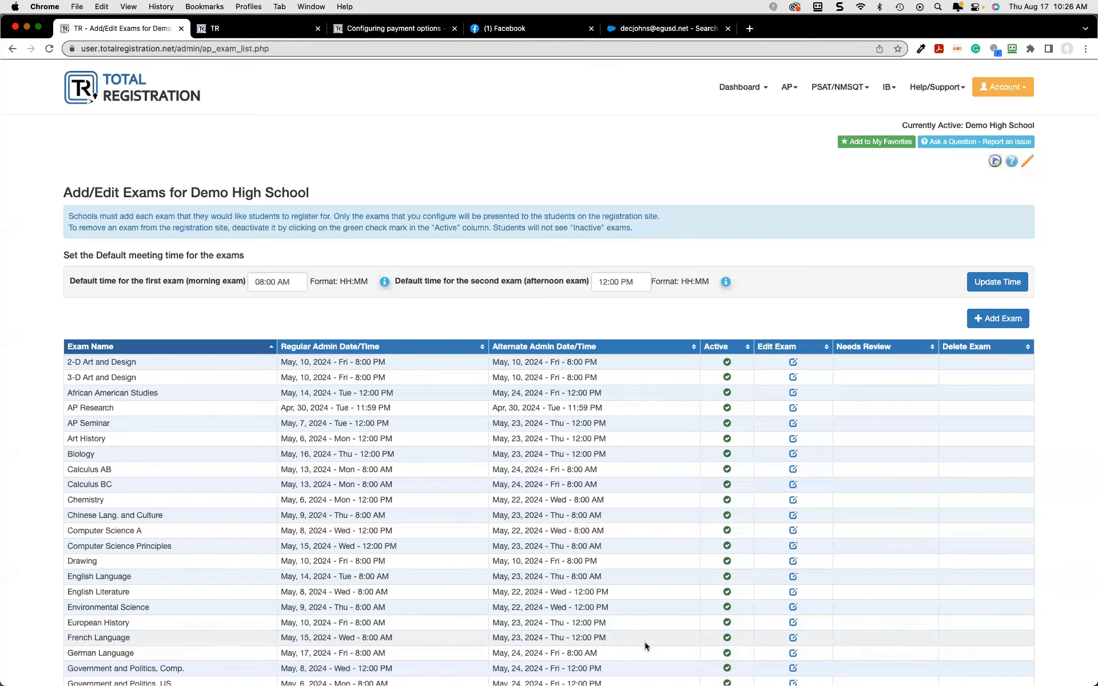
# Check the complete exam list down to World History and save it
pyautogui.scroll(-1, 645, 646)
pyautogui.scroll(-10, 645, 646)
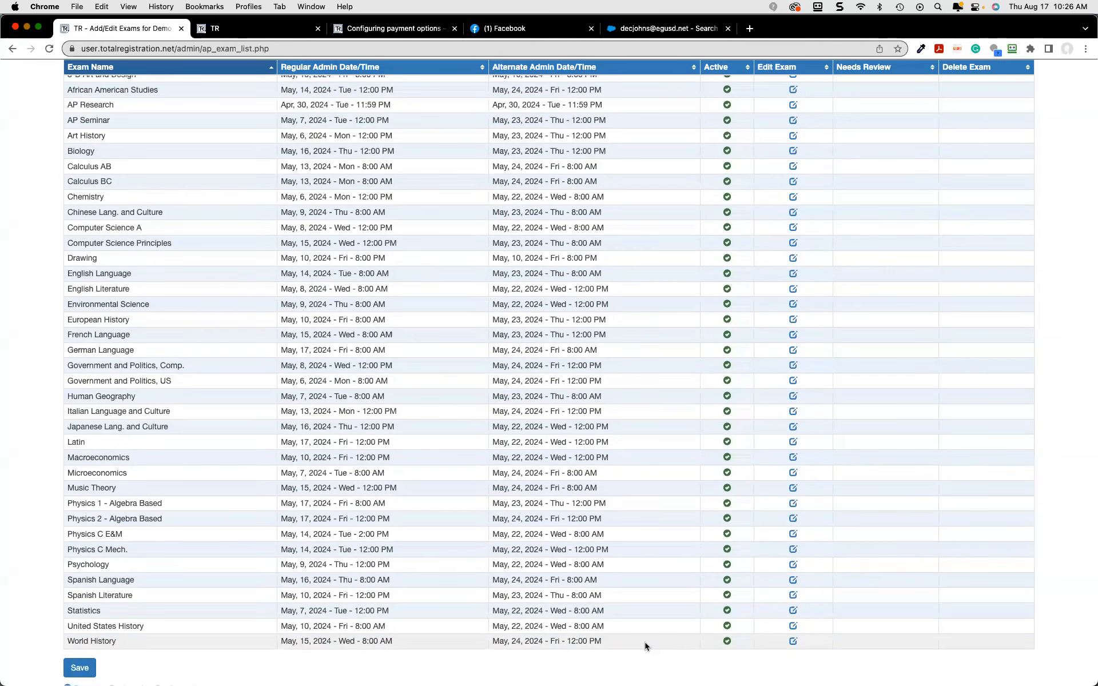
pyautogui.scroll(-2, 645, 646)
pyautogui.scroll(3, 419, 603)
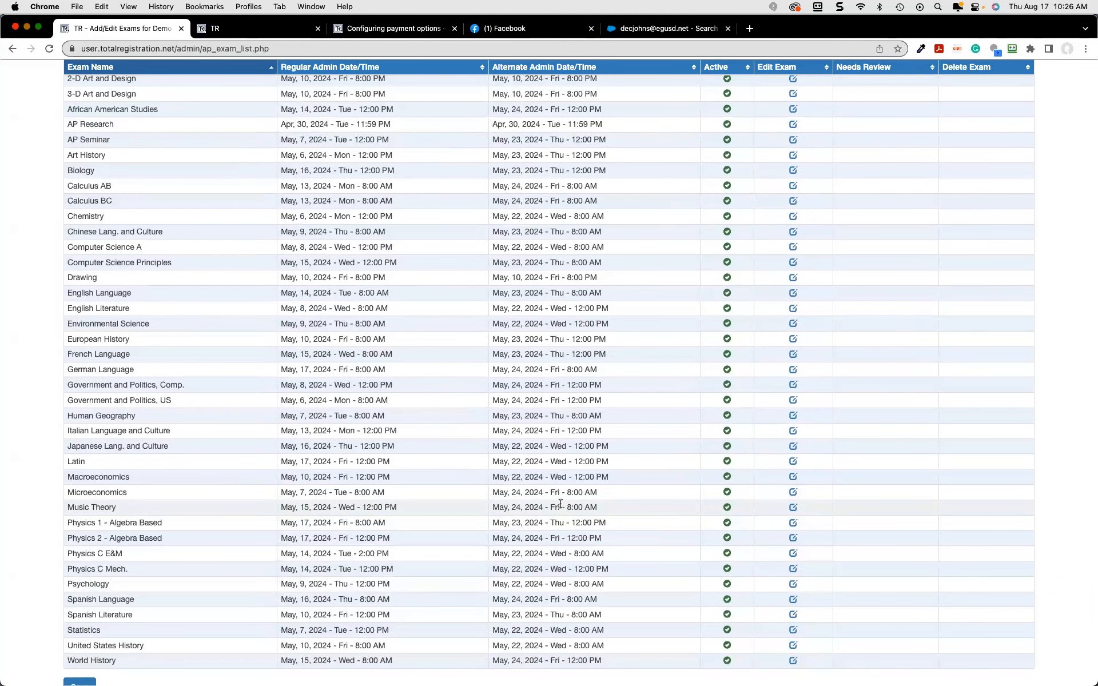
pyautogui.scroll(-5, 561, 503)
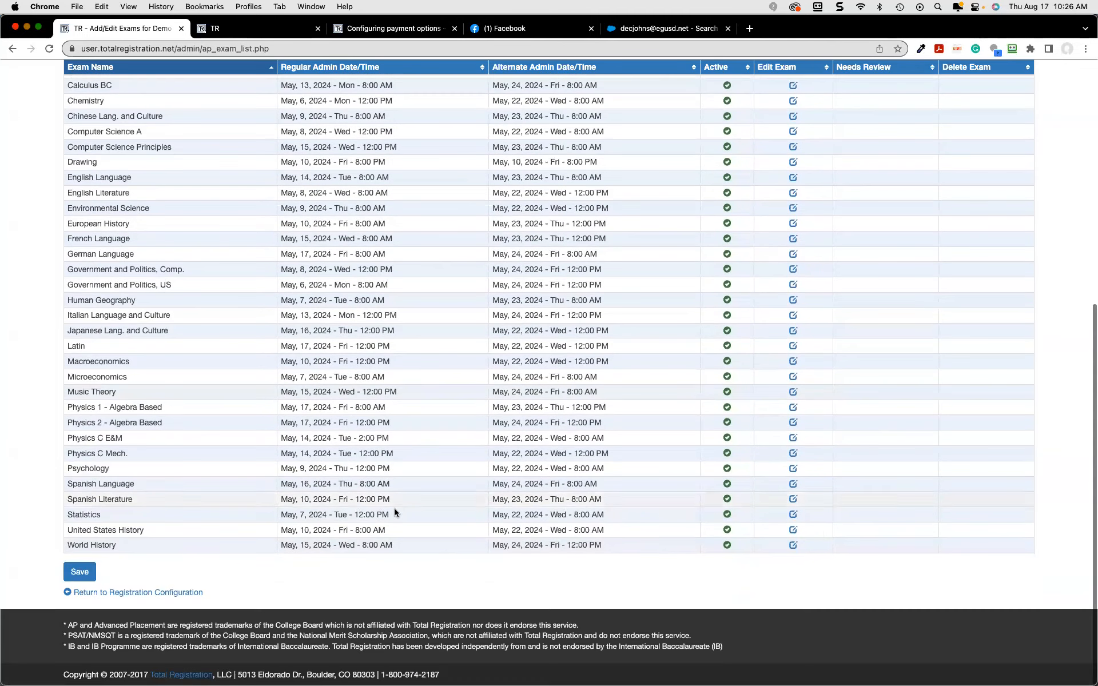
pyautogui.click(80, 572)
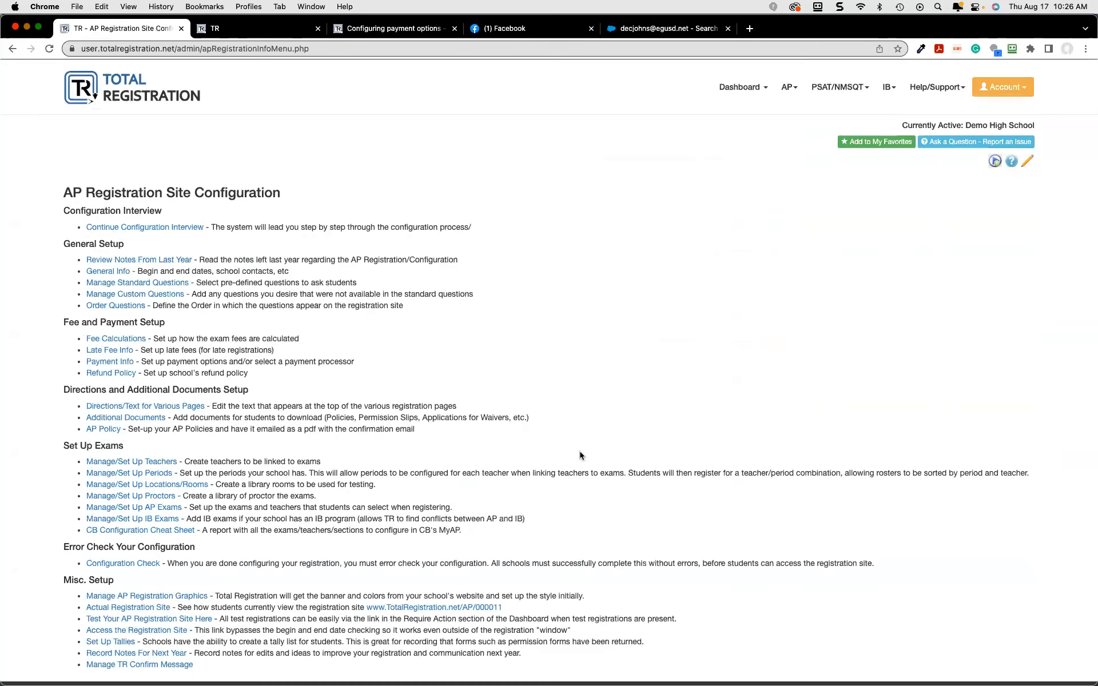
# Look at the General Info page from the site configuration overview, and return to the overview
pyautogui.scroll(-3, 580, 455)
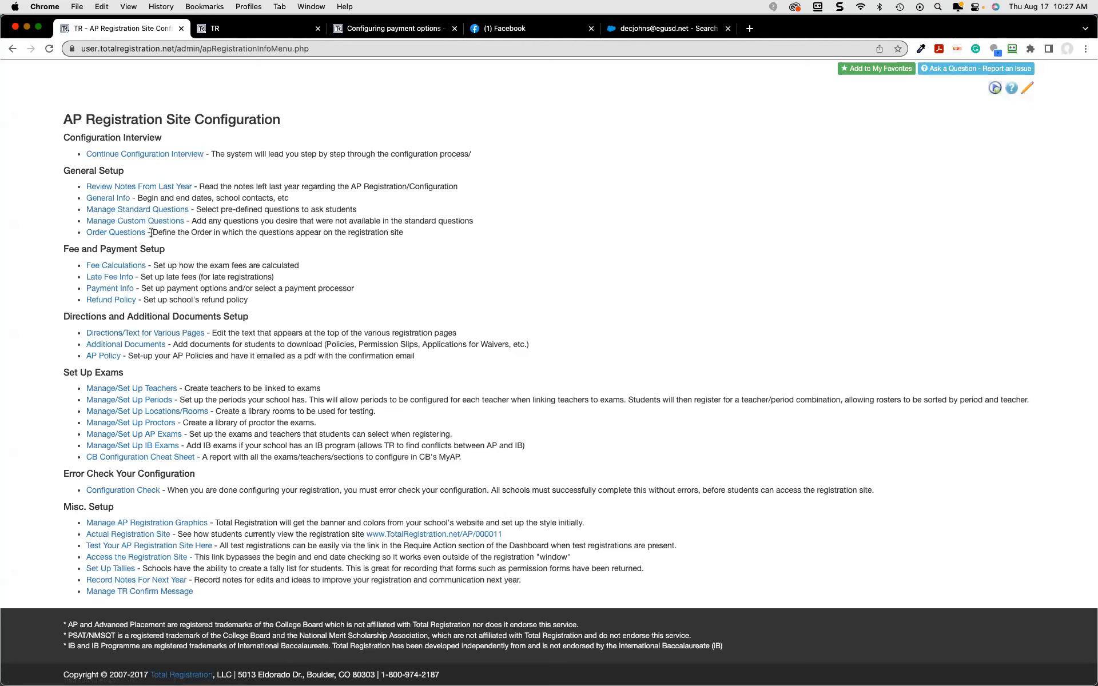
pyautogui.click(94, 198)
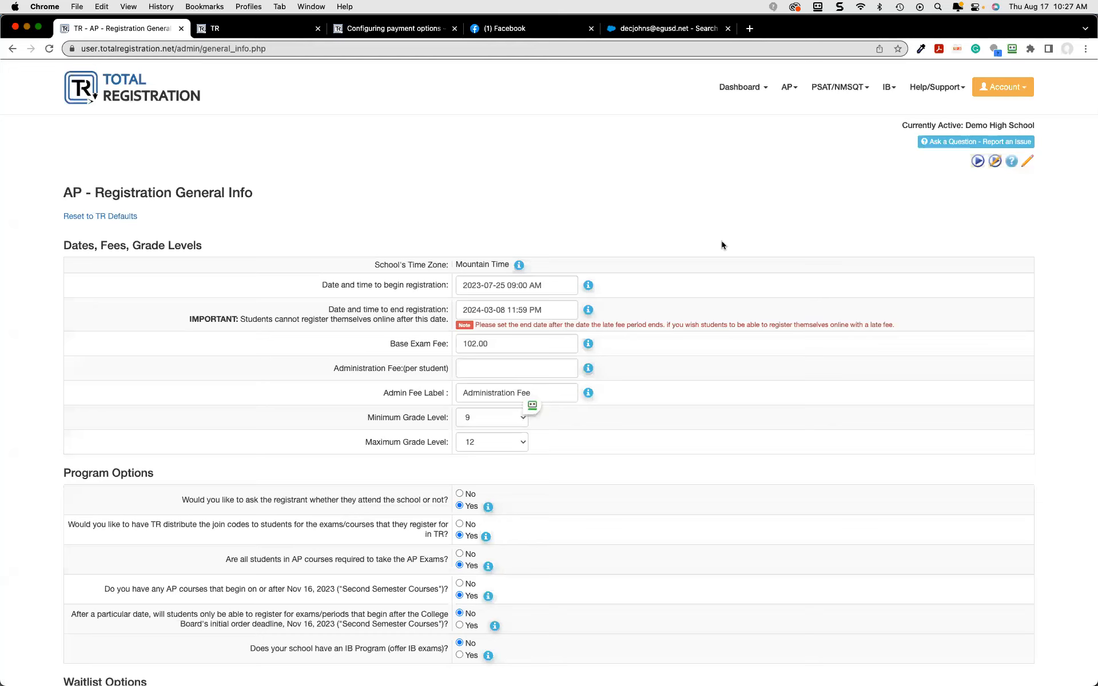
pyautogui.click(12, 49)
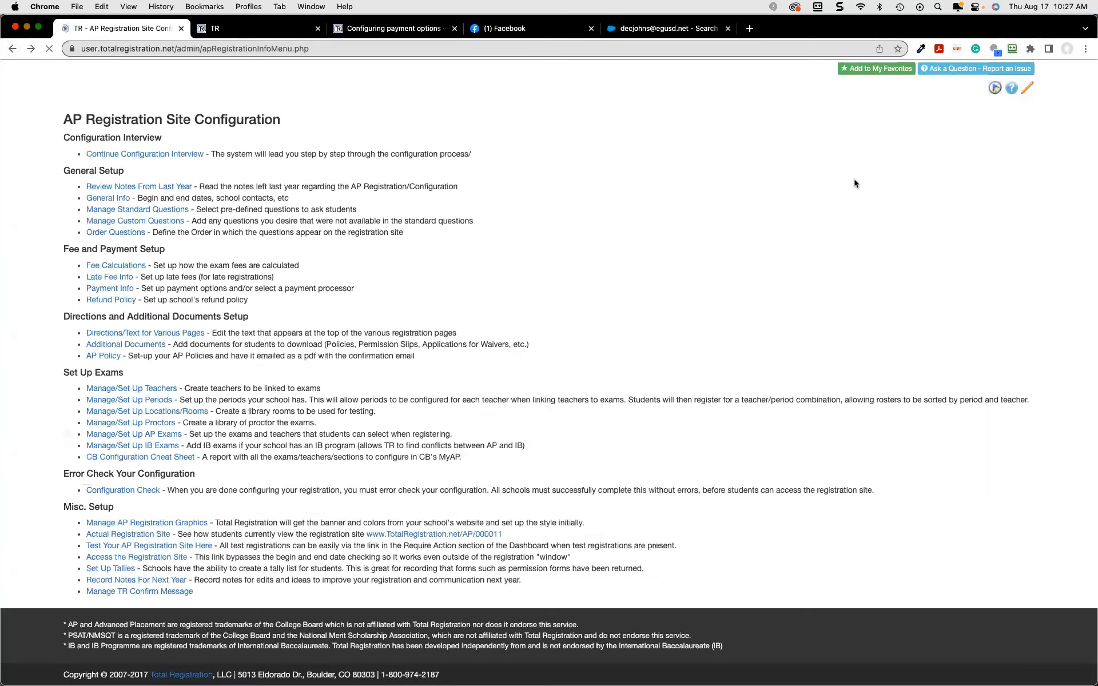
# Bookmark the AP Registration Site Configuration page, and open the bookmarked "TR - Upload College Board's Join Code Data File" page
pyautogui.click(897, 49)
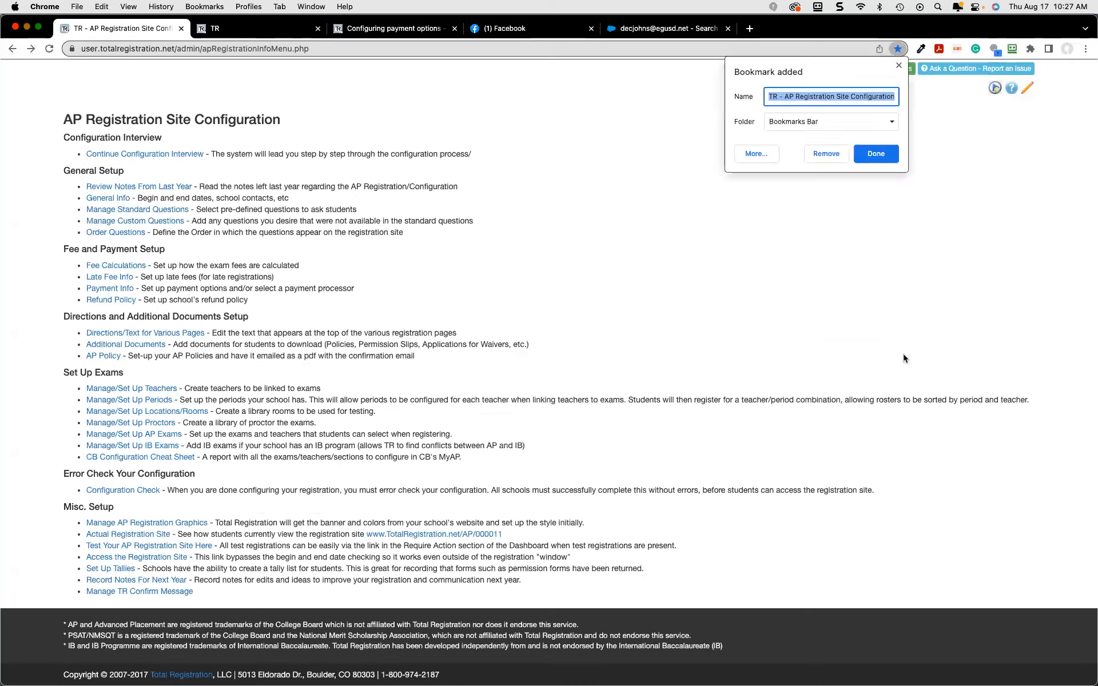
pyautogui.click(1025, 215)
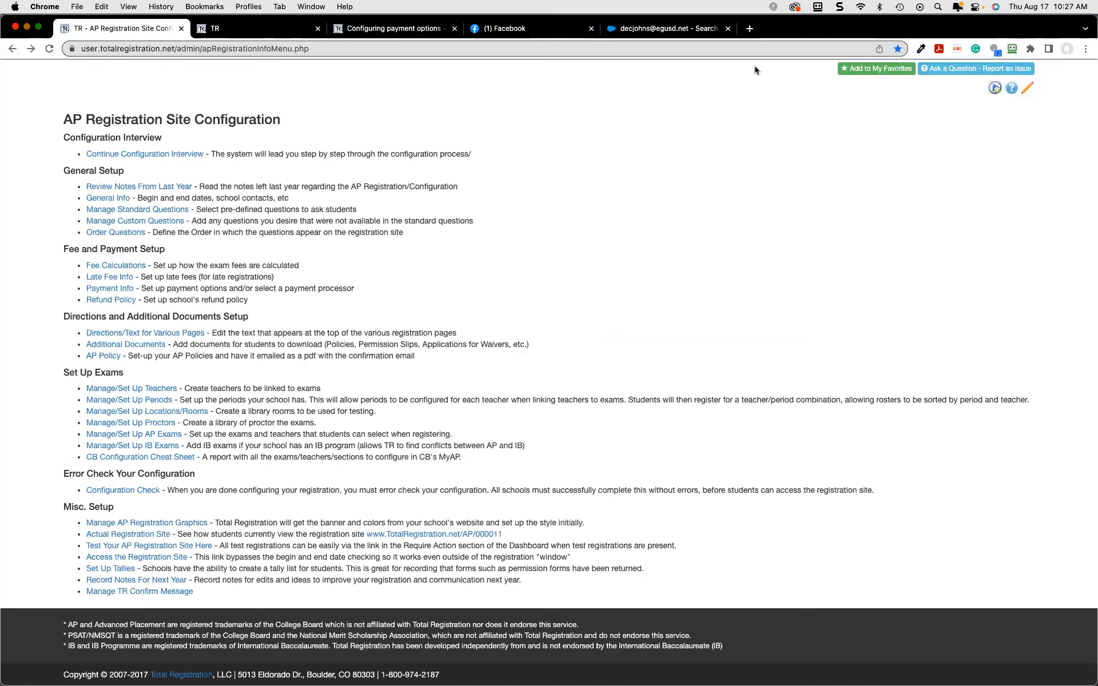
pyautogui.click(216, 10)
pyautogui.scroll(-10, 429, 504)
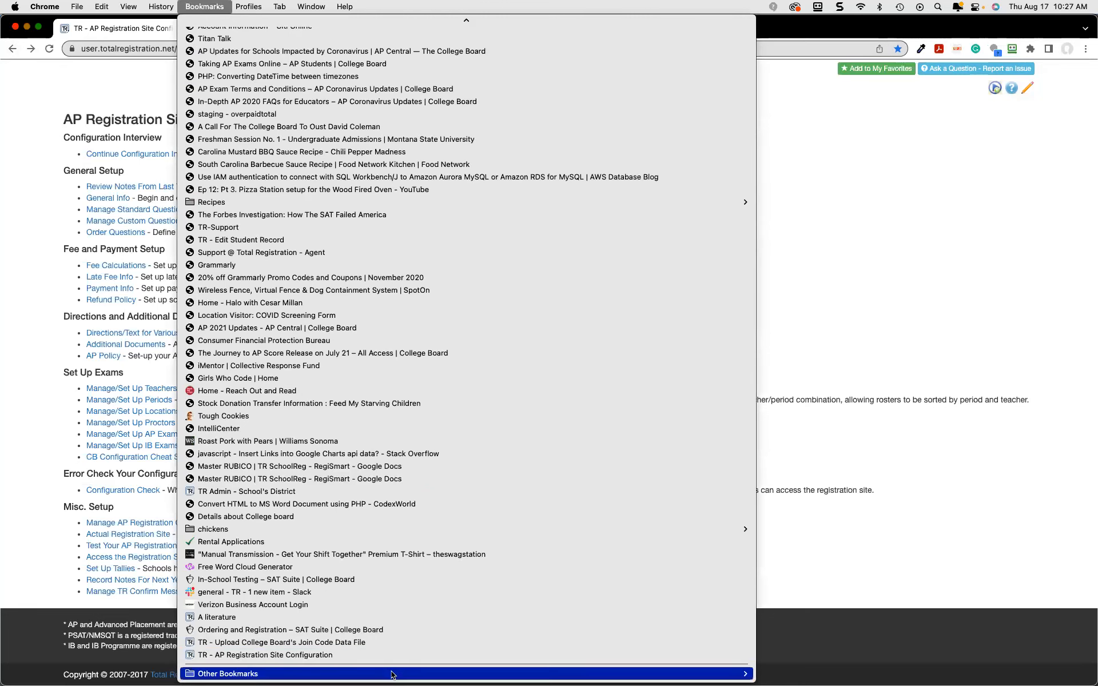
pyautogui.click(401, 641)
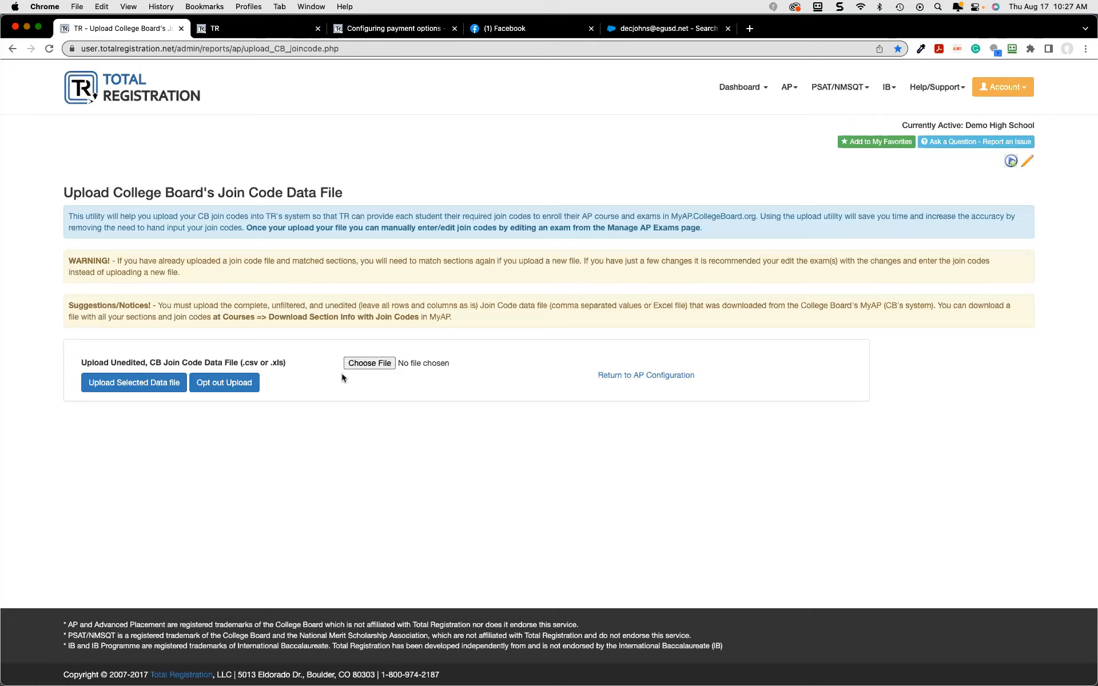
# Upload Demo_School_Join_Codes_23-24.csv from Downloads as the College Board join code file, and continue to reconciling its data
pyautogui.click(377, 364)
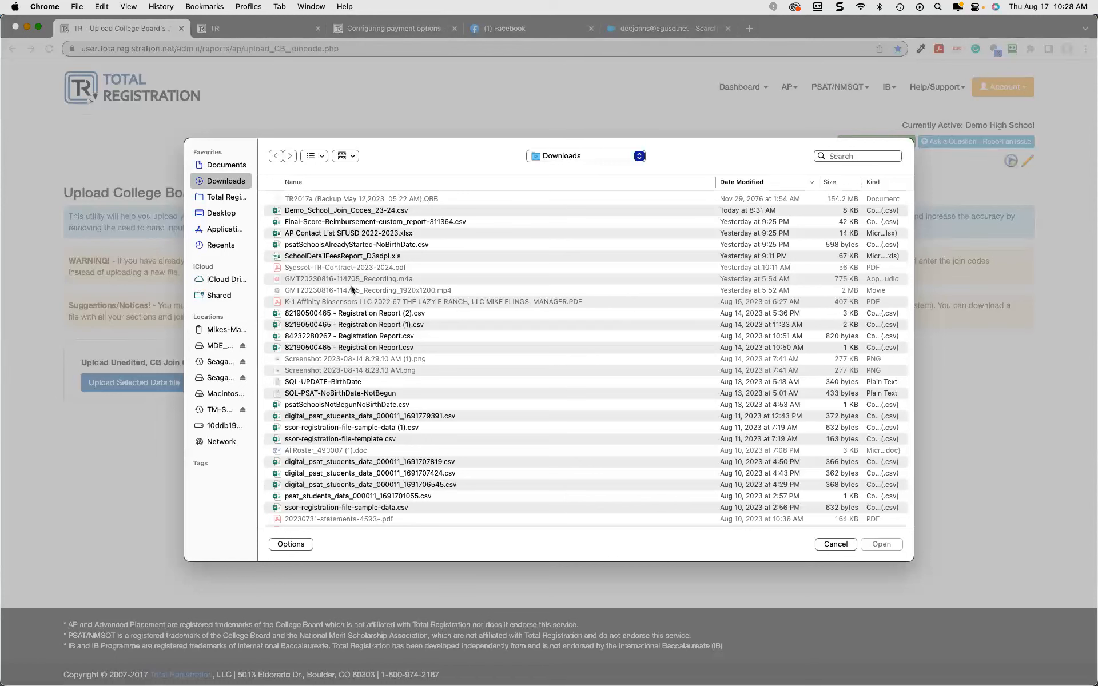
pyautogui.click(337, 211)
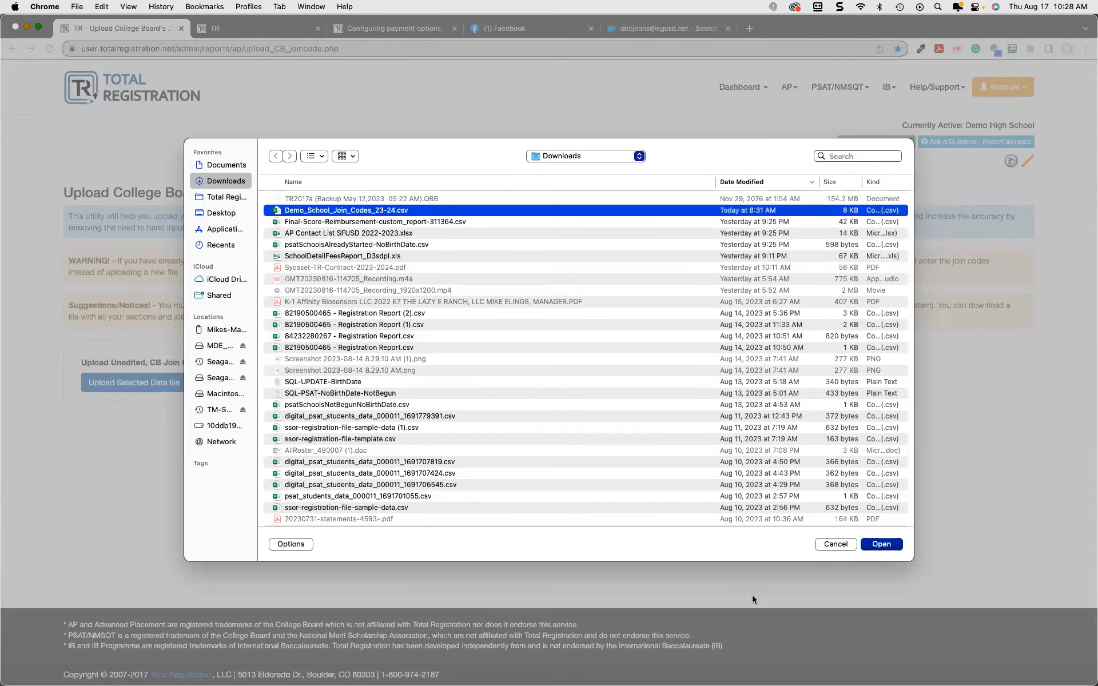
pyautogui.click(882, 544)
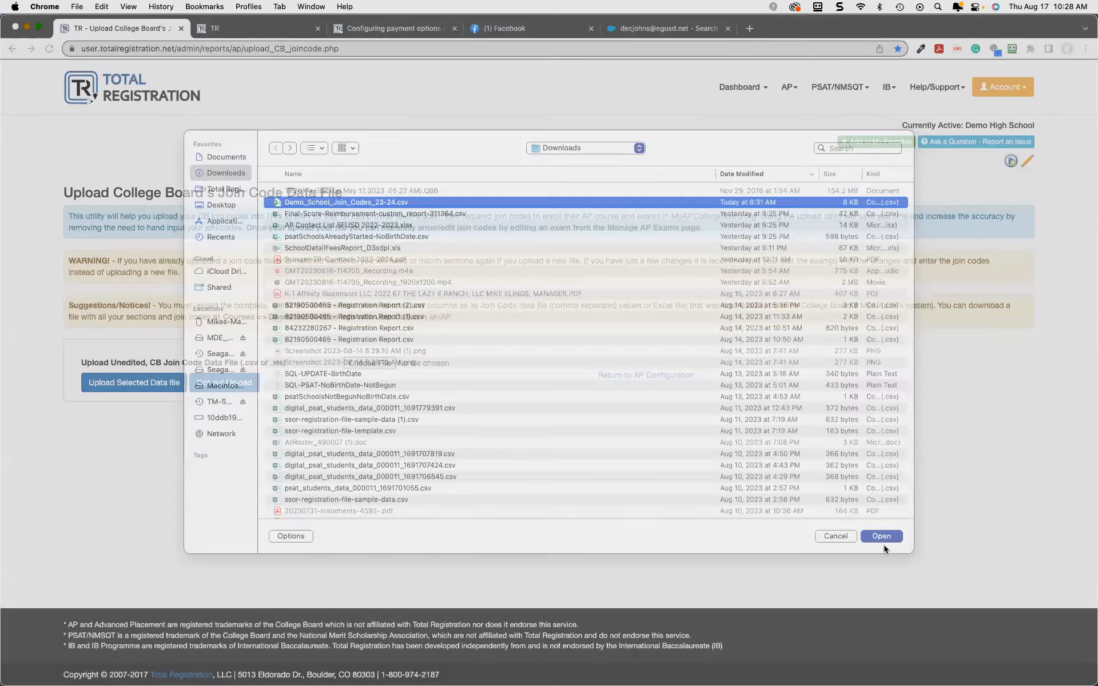
pyautogui.click(141, 384)
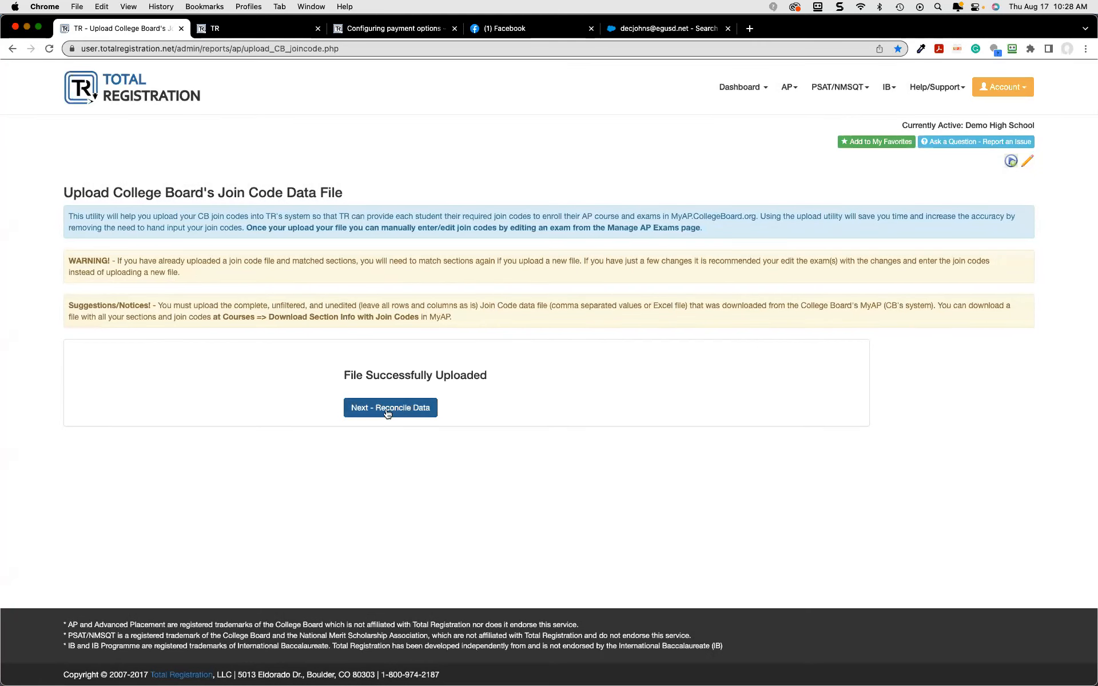
pyautogui.click(387, 413)
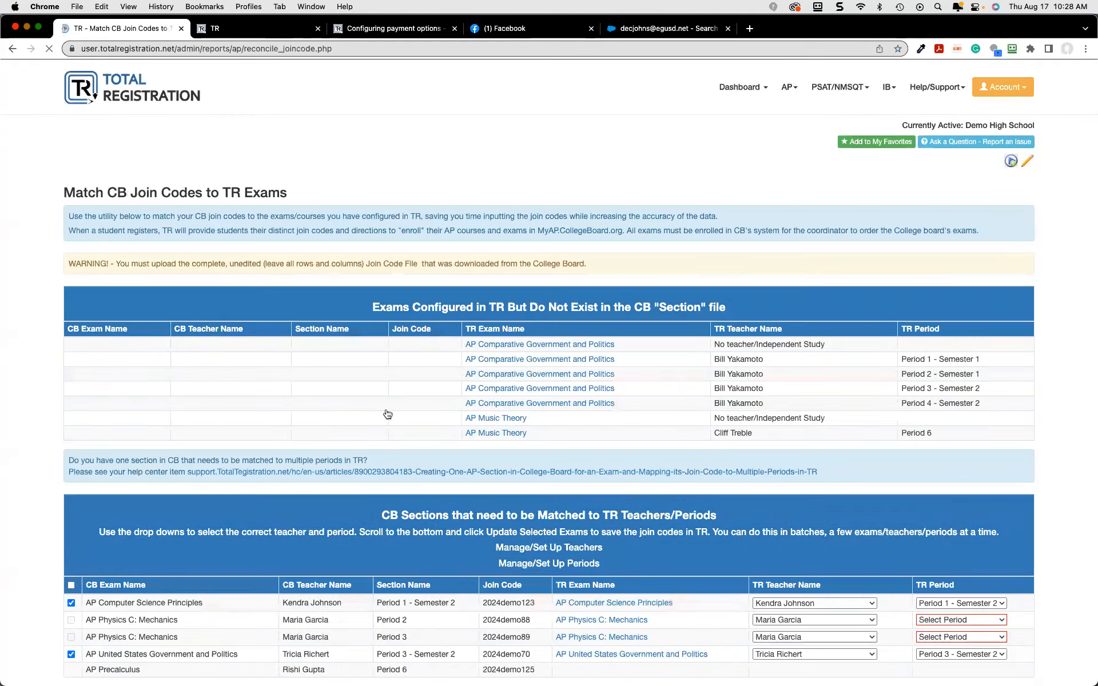
# Examine the join code tables for exams missing from the section file, sections needing a match, and already matched exams, teachers and periods
pyautogui.scroll(-1, 387, 413)
pyautogui.scroll(-2, 387, 413)
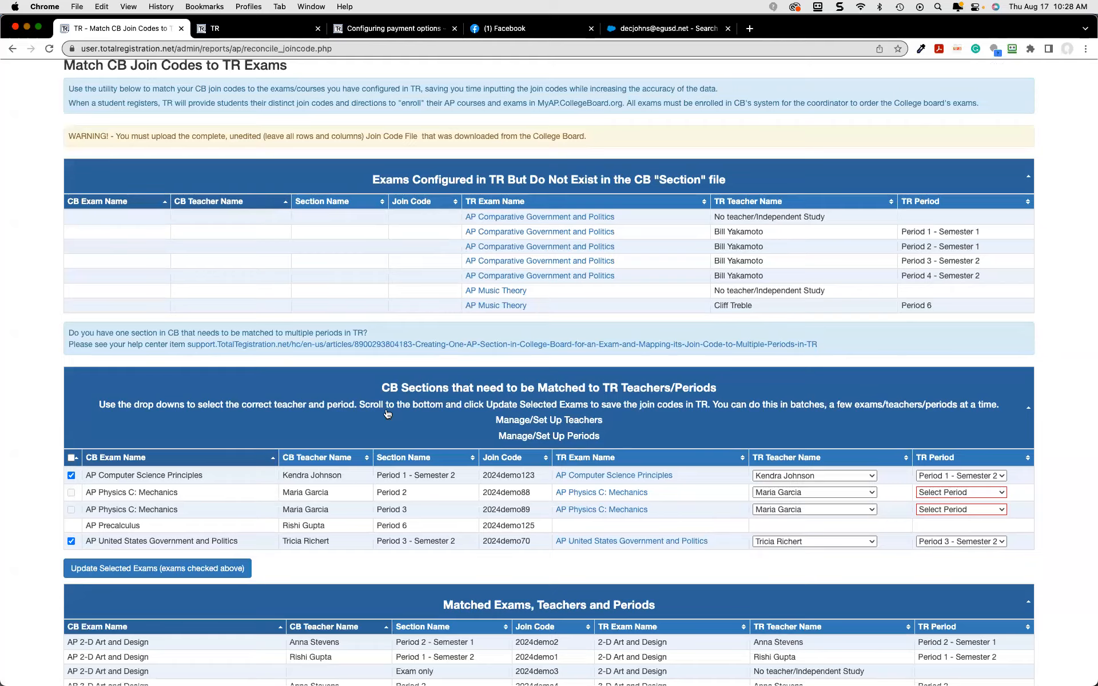
pyautogui.scroll(-1, 387, 412)
pyautogui.scroll(-1, 388, 414)
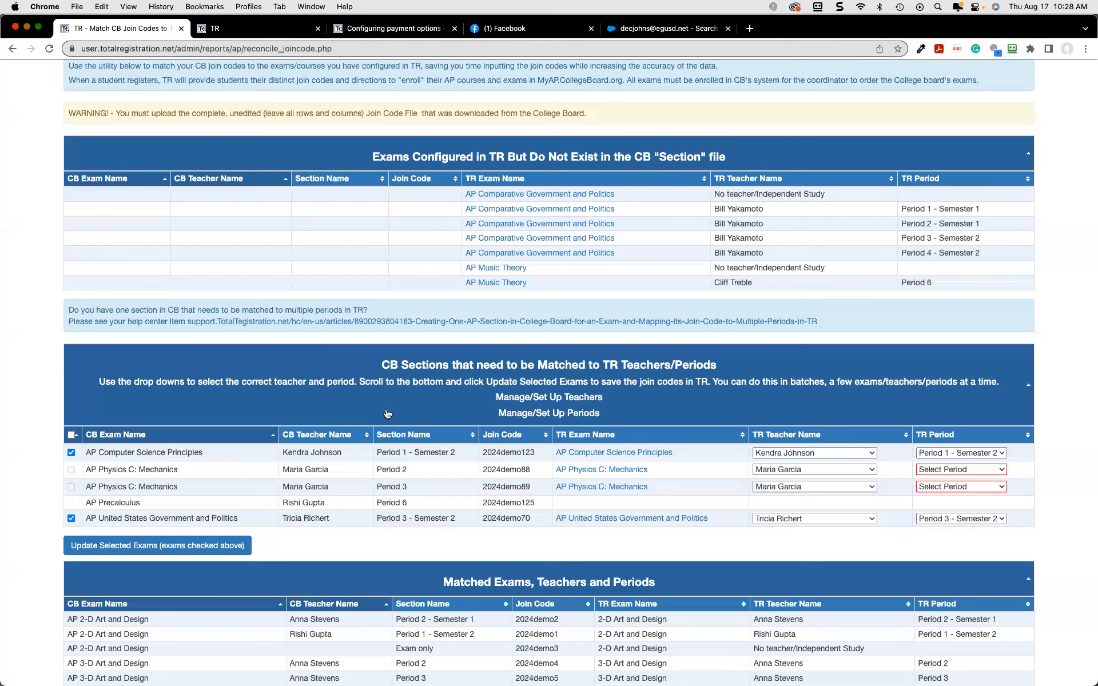
pyautogui.scroll(-1, 572, 400)
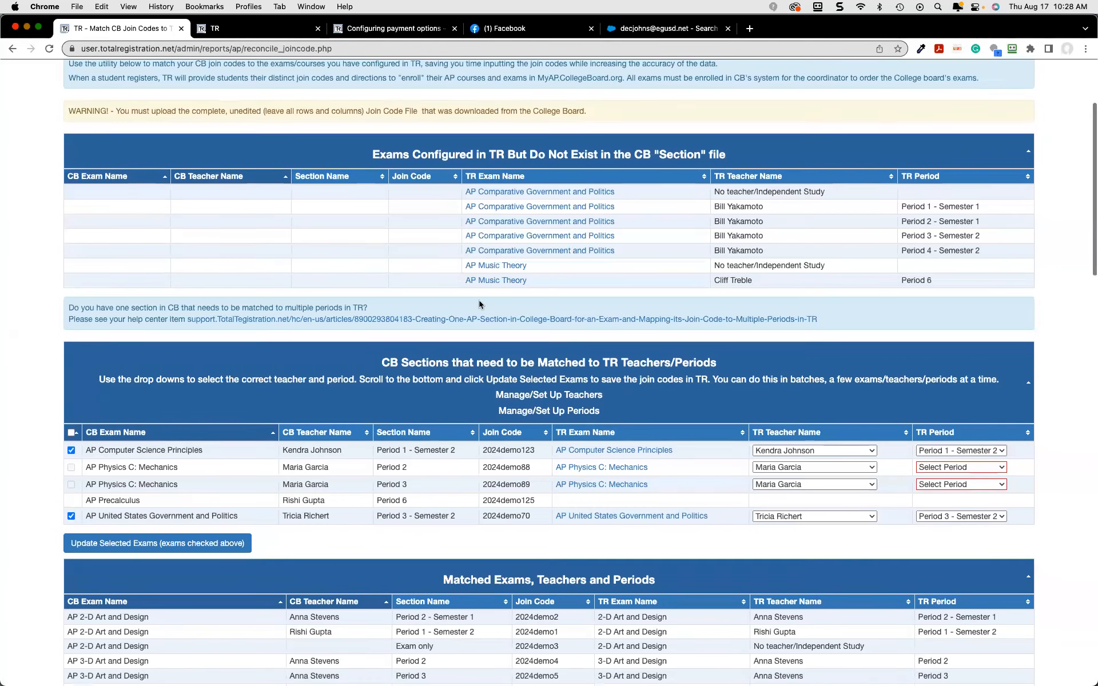
pyautogui.scroll(-10, 772, 557)
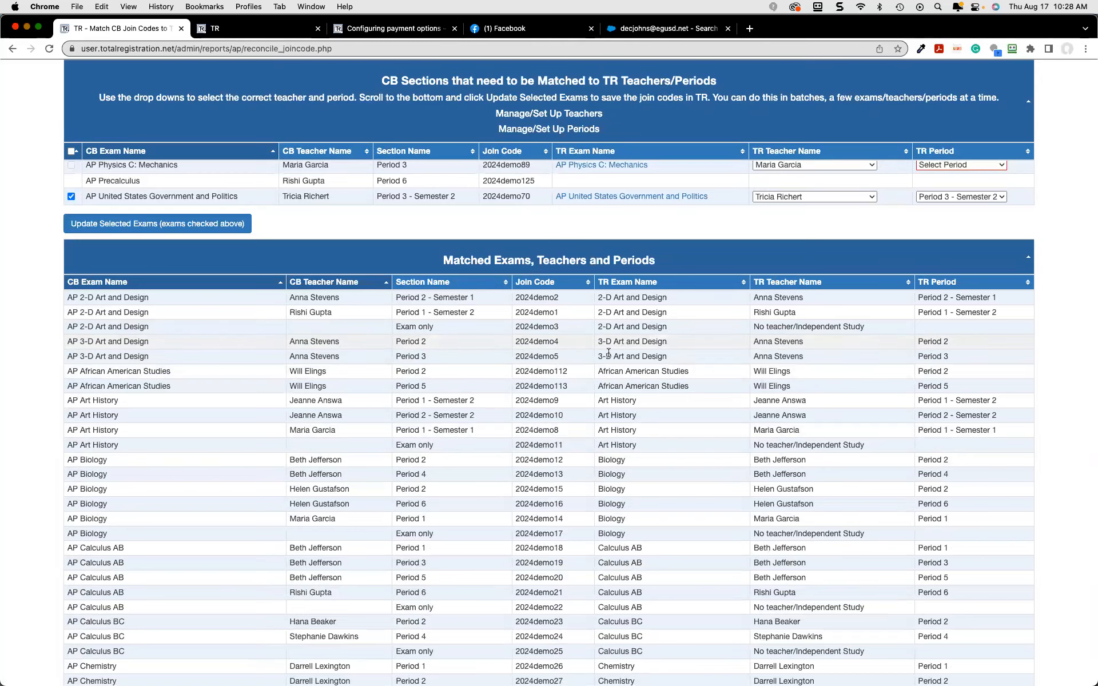
pyautogui.scroll(-10, 466, 449)
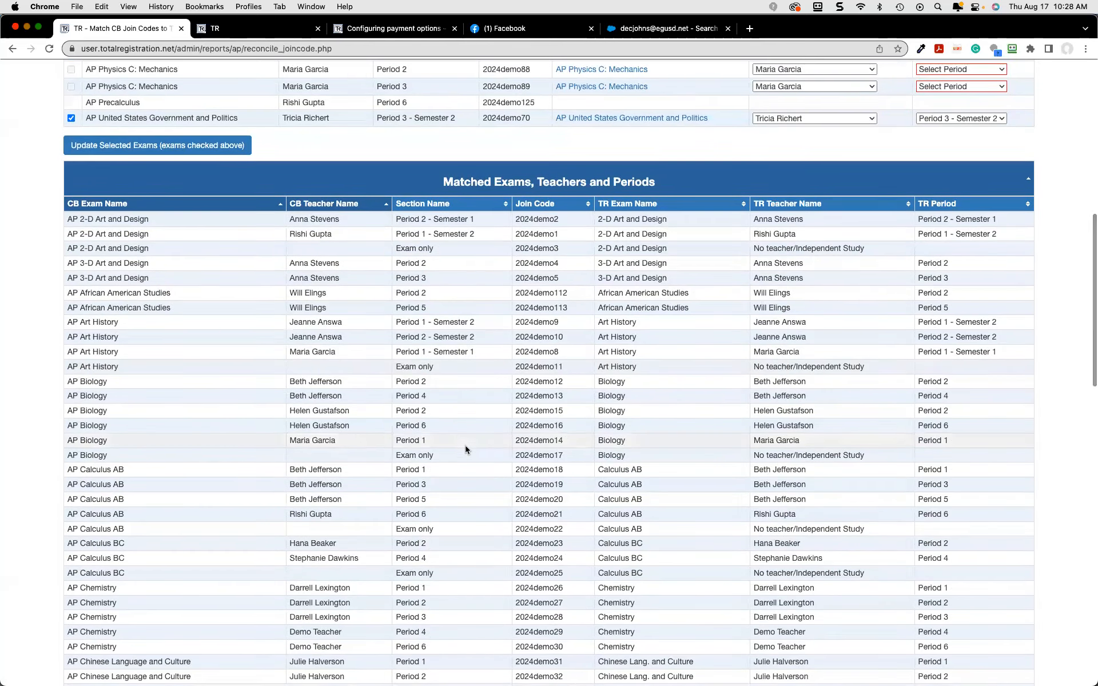
# Try matching the Period 2 section of AP Physics C: Mechanics to Period 2 - Semester 1, and reset its period selection
pyautogui.scroll(-8, 465, 445)
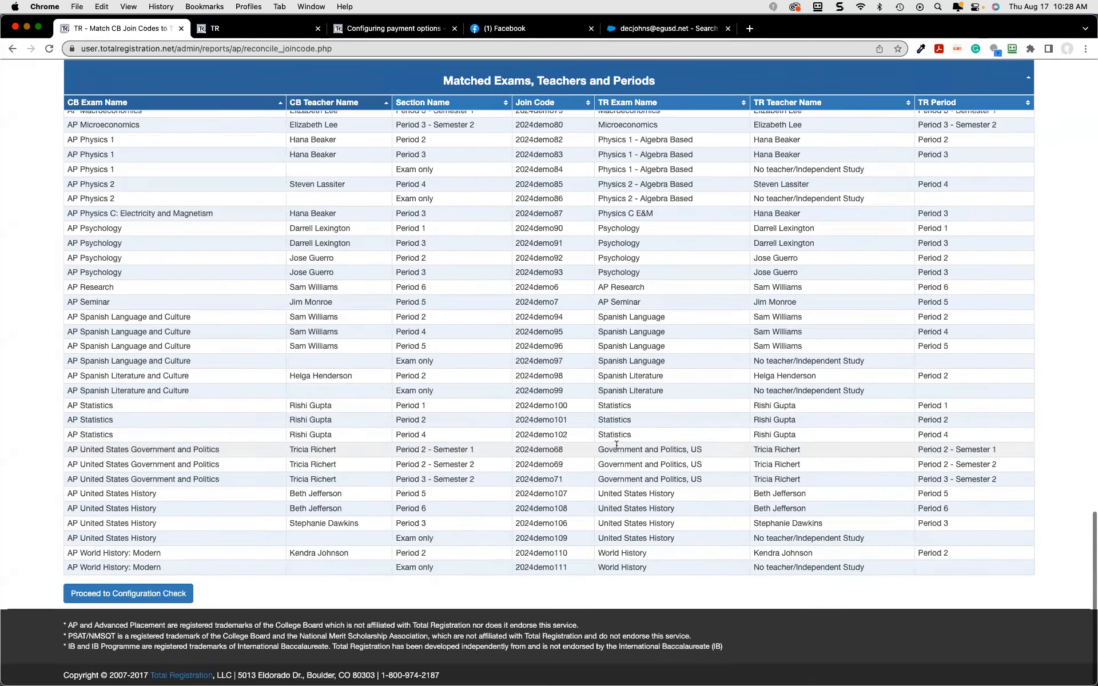
pyautogui.scroll(18, 616, 445)
pyautogui.scroll(5, 616, 445)
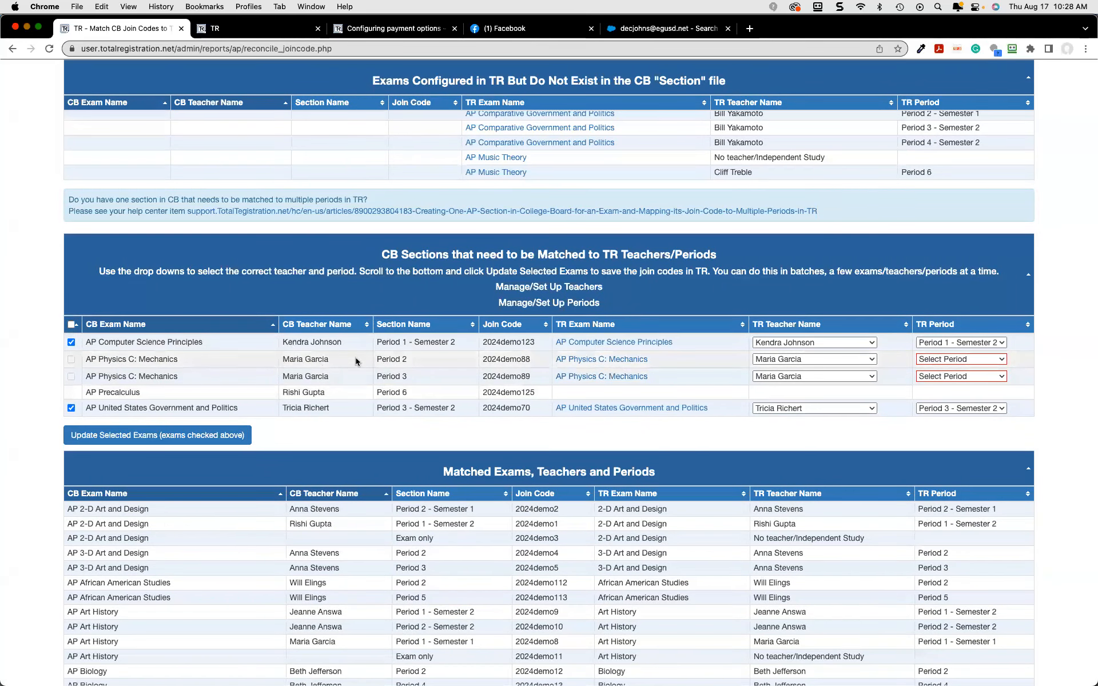
pyautogui.click(986, 359)
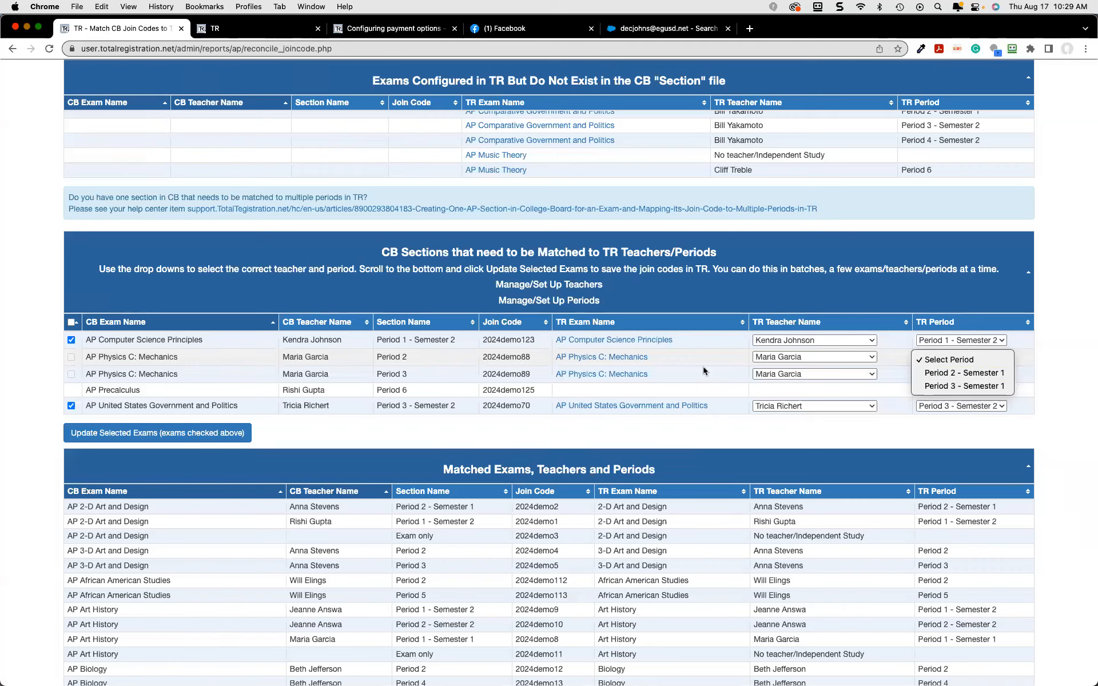
pyautogui.click(978, 376)
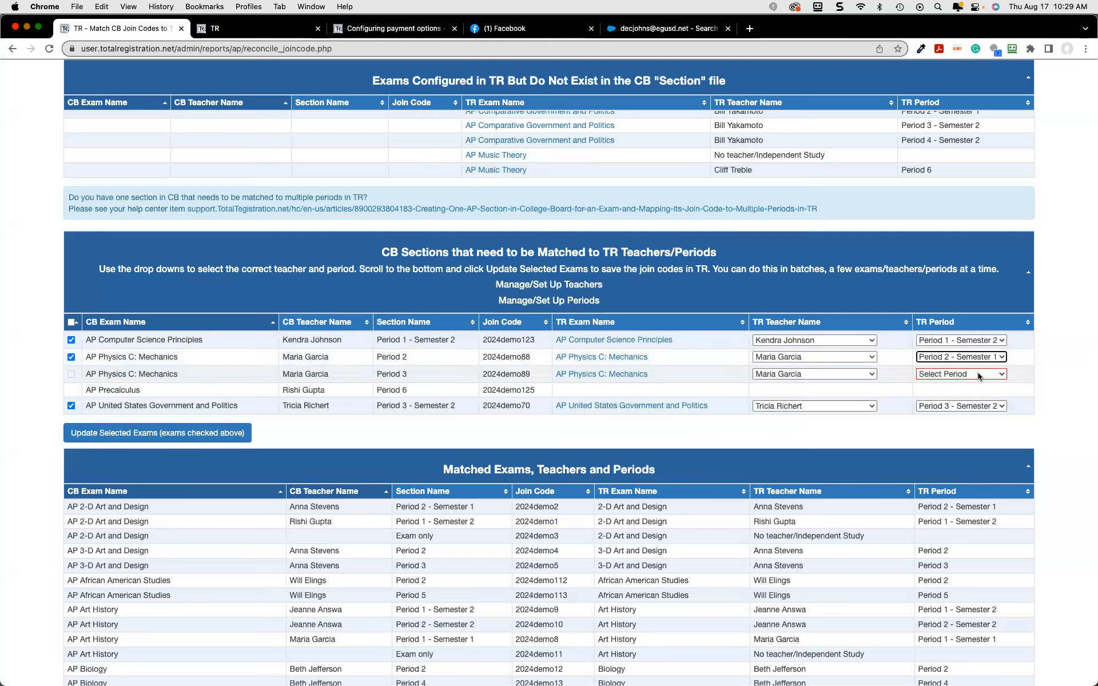
pyautogui.click(982, 357)
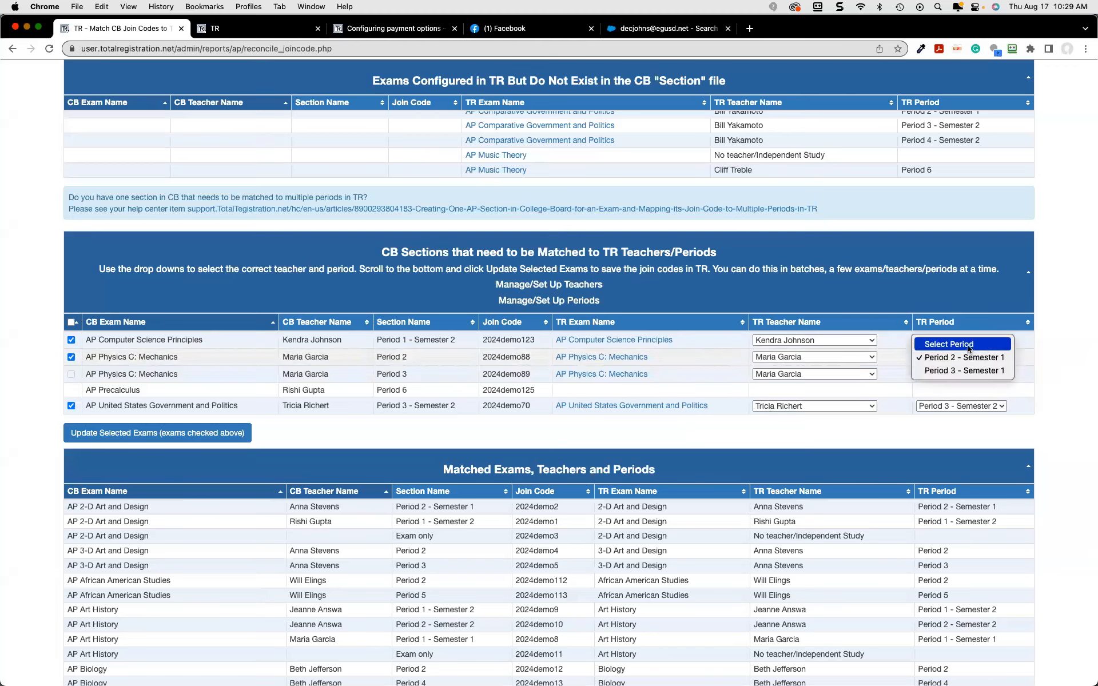
pyautogui.click(968, 345)
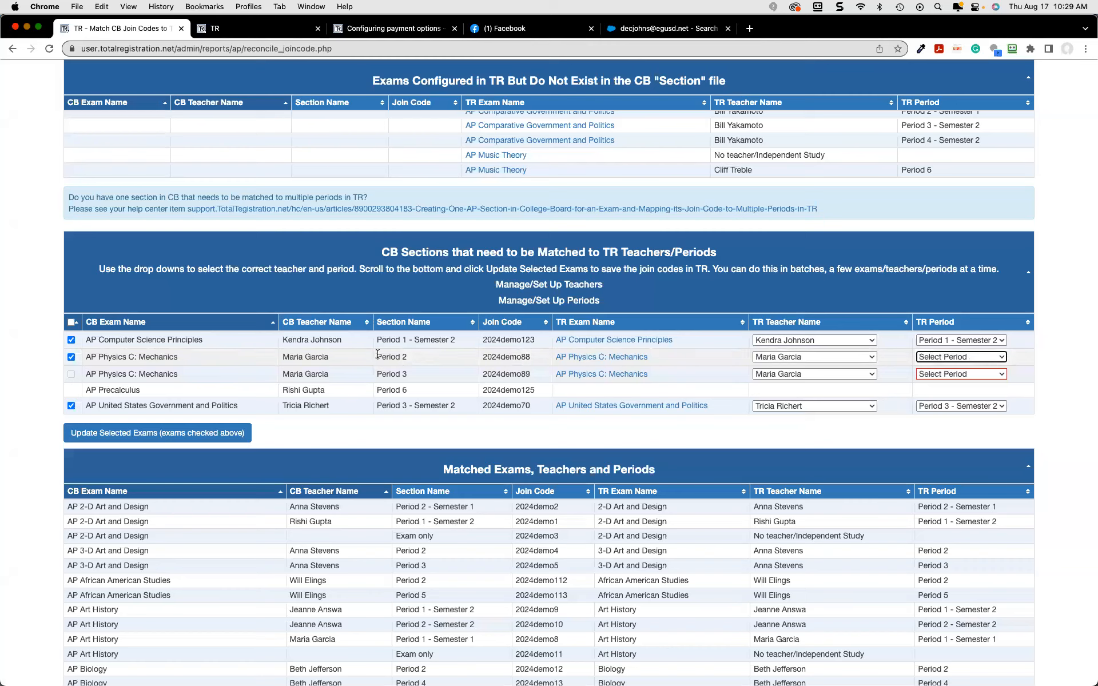
pyautogui.click(106, 440)
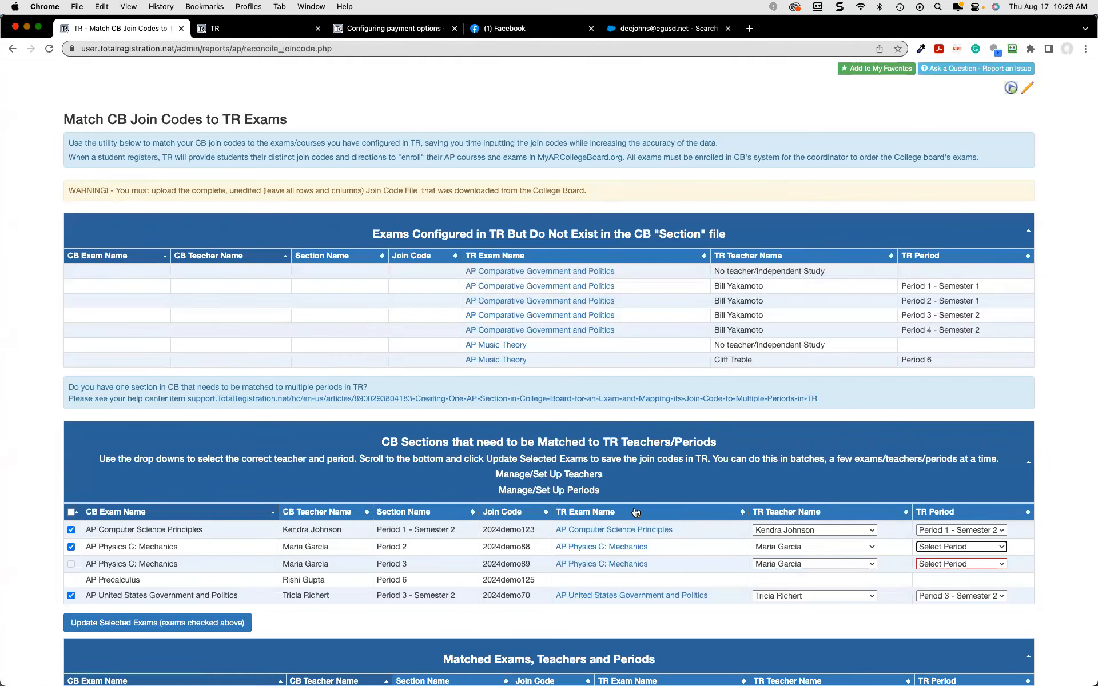
# Look at the teacher, period and join code links of the AP Comparative Government and Politics exam, and return to the matching page
pyautogui.click(600, 270)
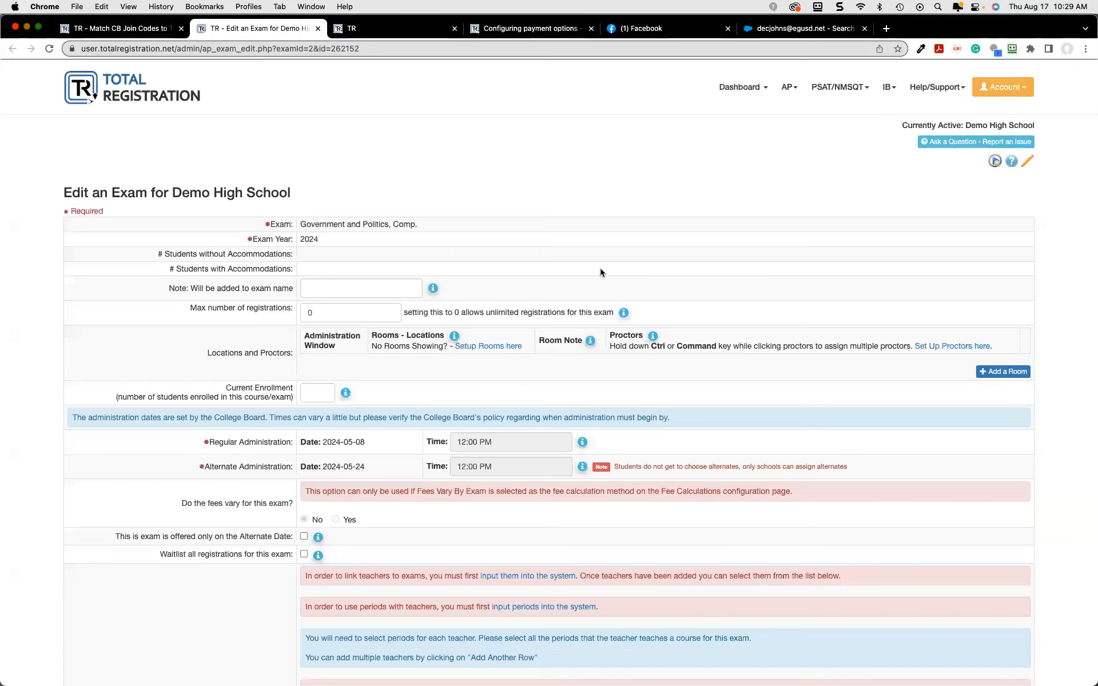
pyautogui.scroll(-6, 465, 446)
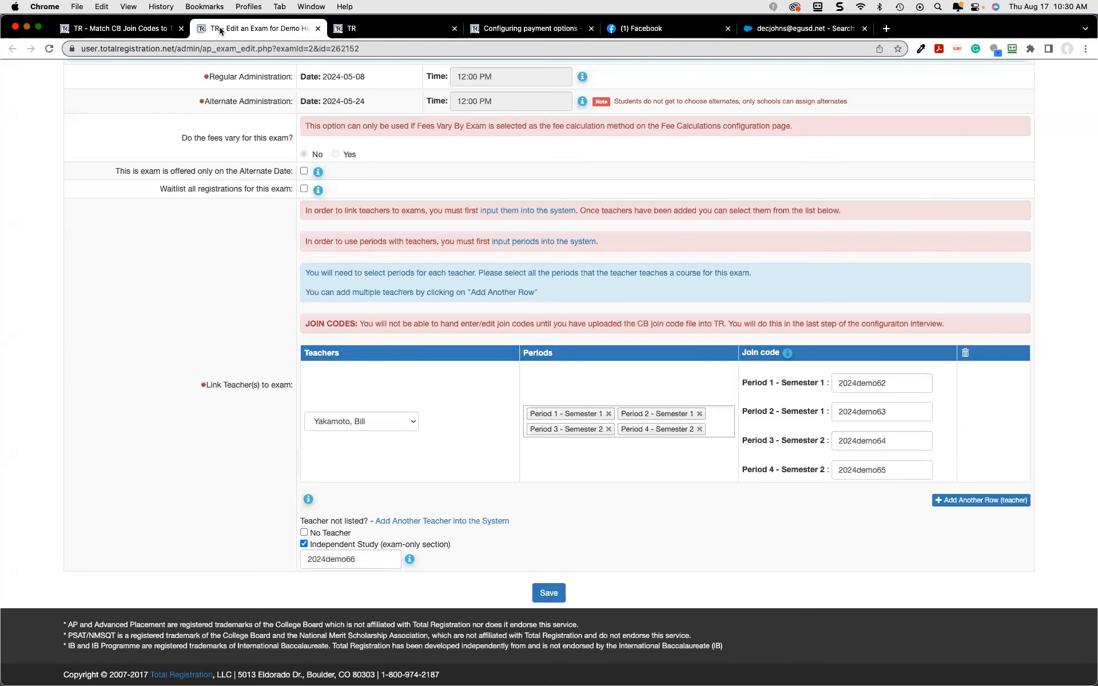
pyautogui.click(131, 32)
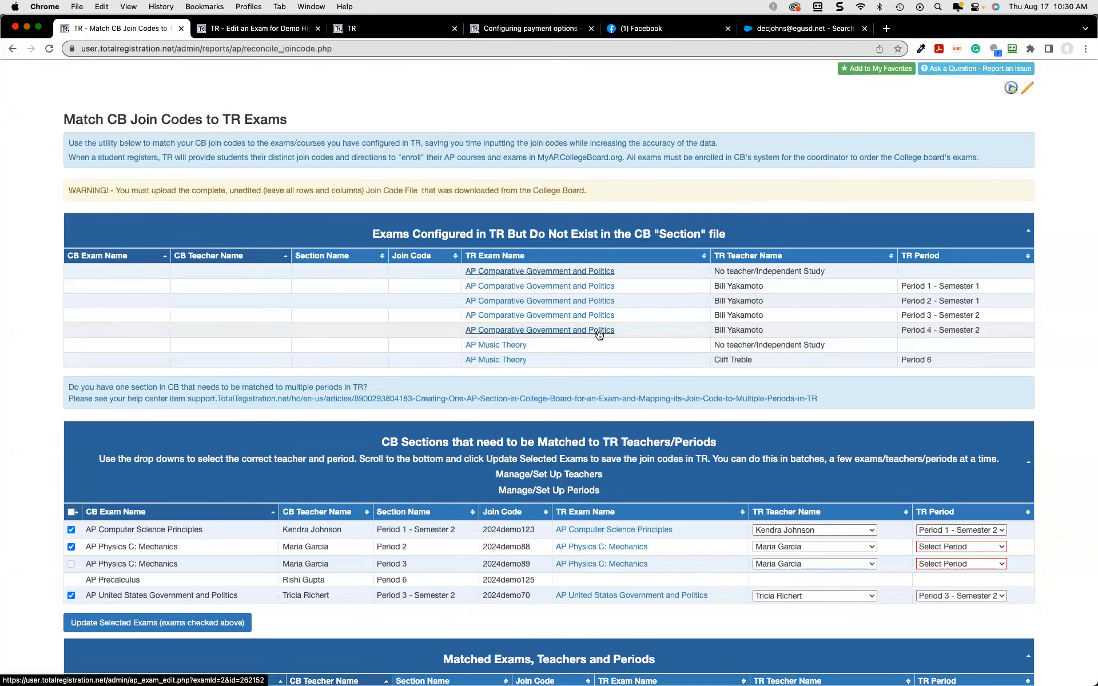
# Proceed from the join code matching page to the configuration check
pyautogui.scroll(-3, 598, 326)
pyautogui.scroll(-15, 598, 335)
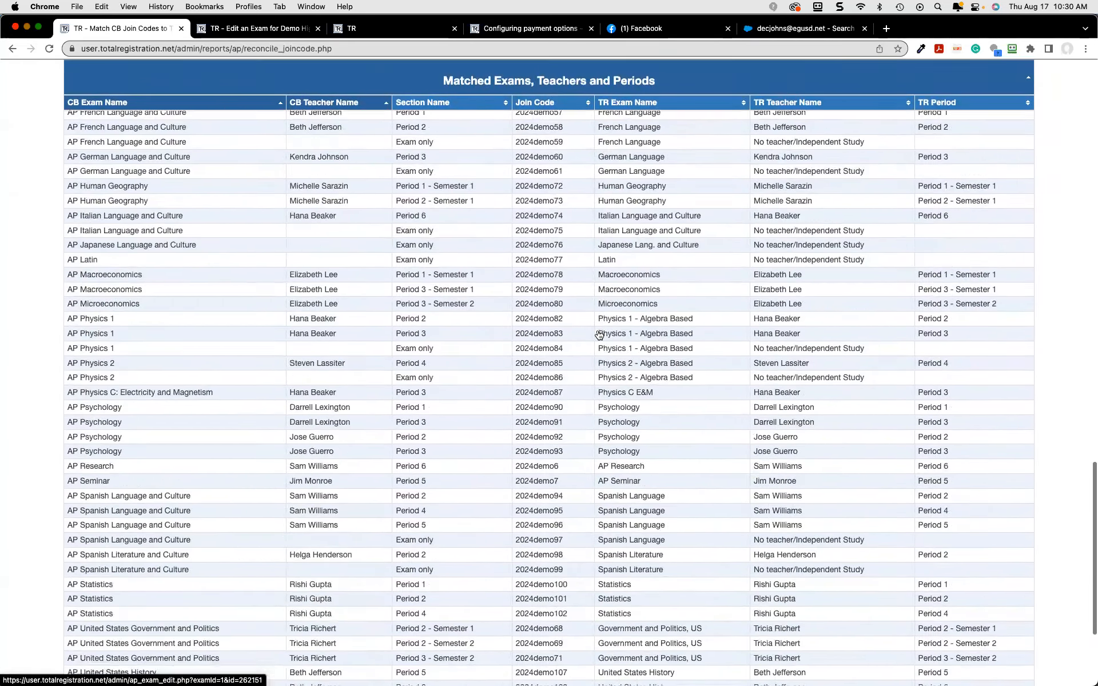
pyautogui.scroll(-3, 599, 335)
pyautogui.click(139, 594)
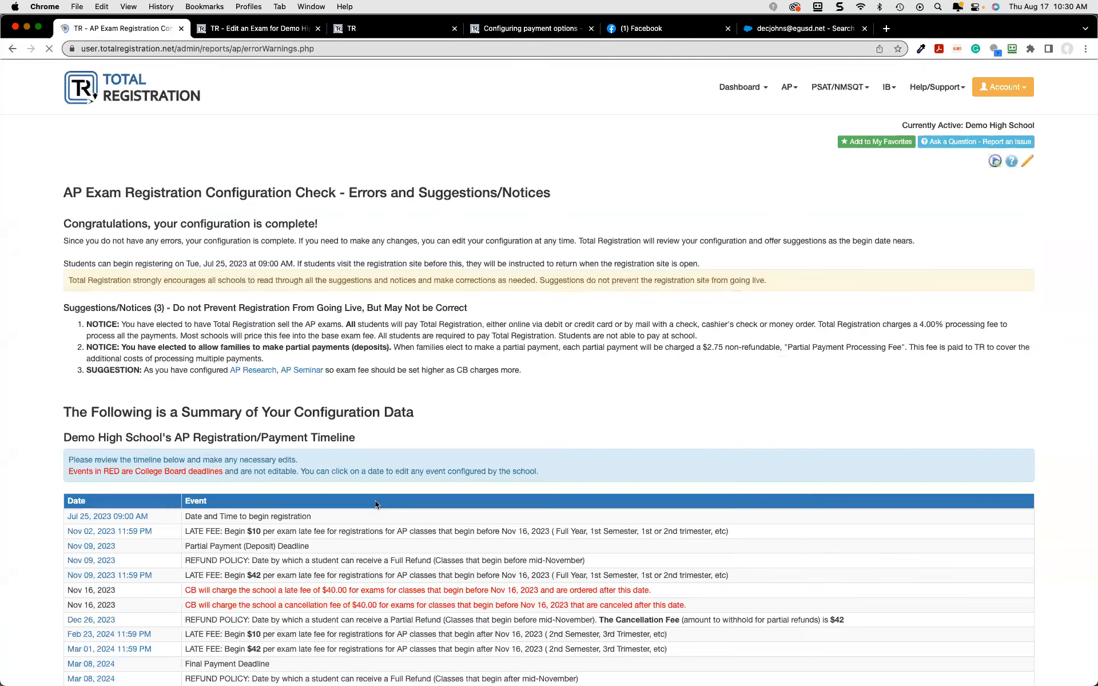
# Examine the configuration check's completion status, its suggestions and notices, and the registration and payment timeline
pyautogui.scroll(-1, 376, 503)
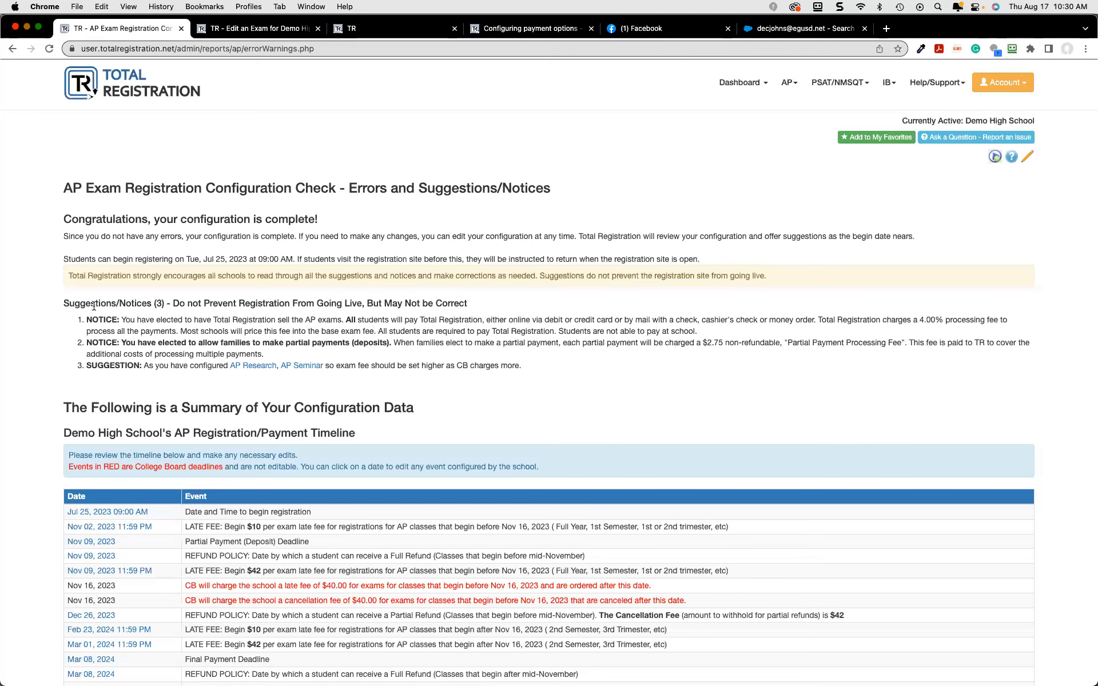
pyautogui.scroll(-3, 94, 306)
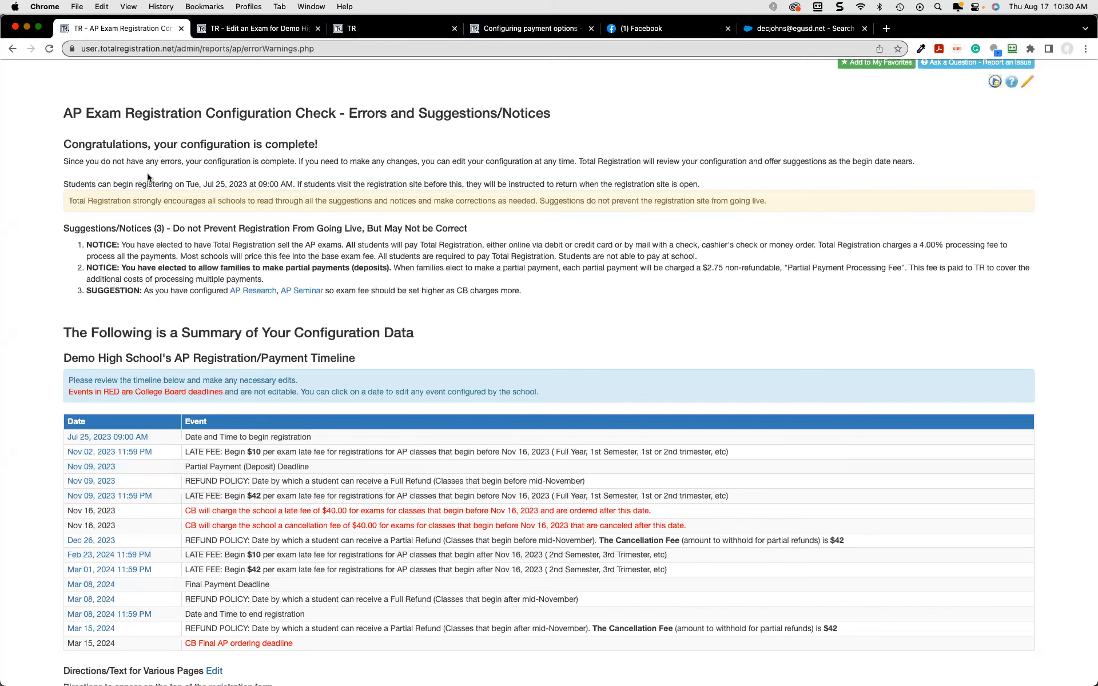
pyautogui.moveTo(61, 143); pyautogui.dragTo(304, 157)
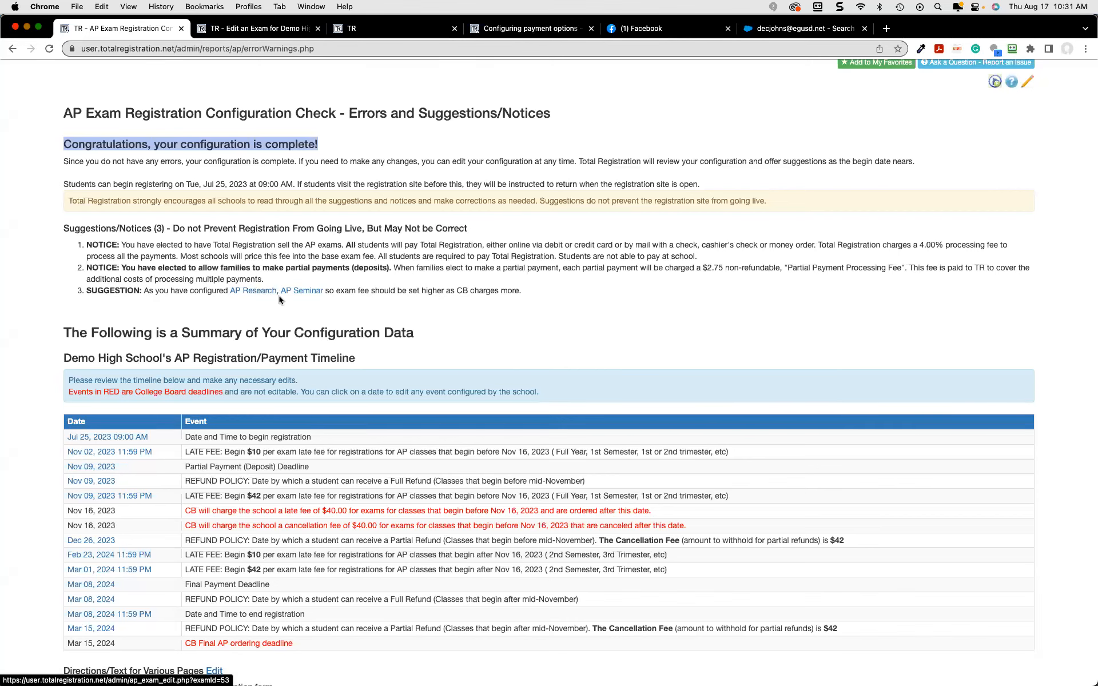
pyautogui.scroll(-2, 245, 300)
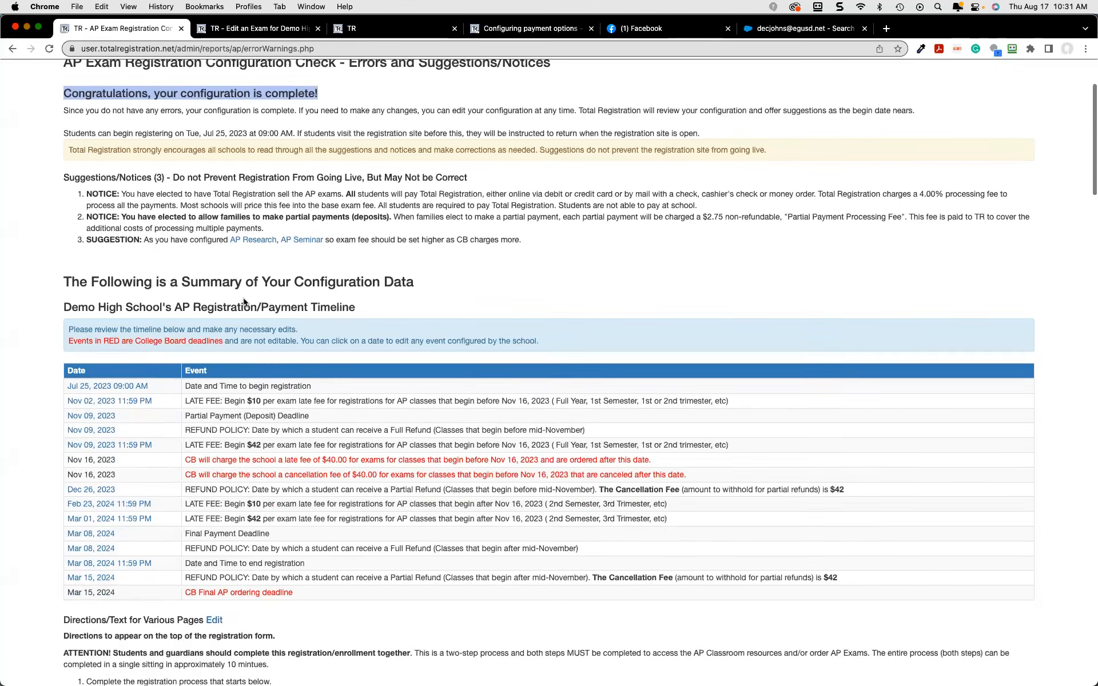
pyautogui.scroll(-1, 243, 298)
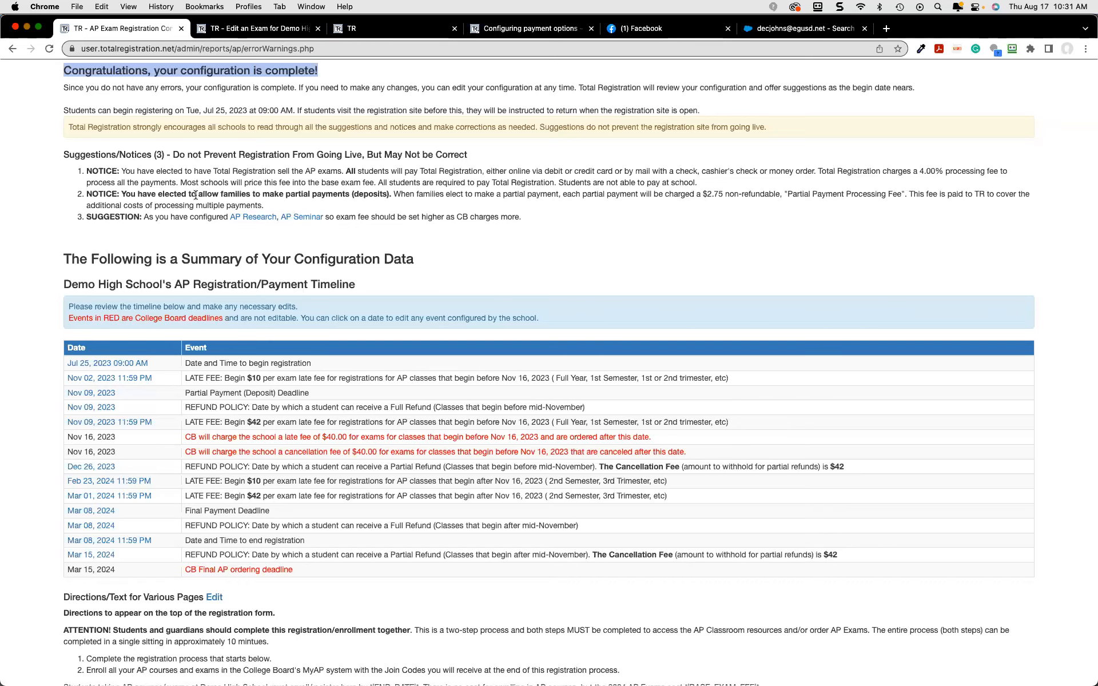
pyautogui.scroll(5, 196, 194)
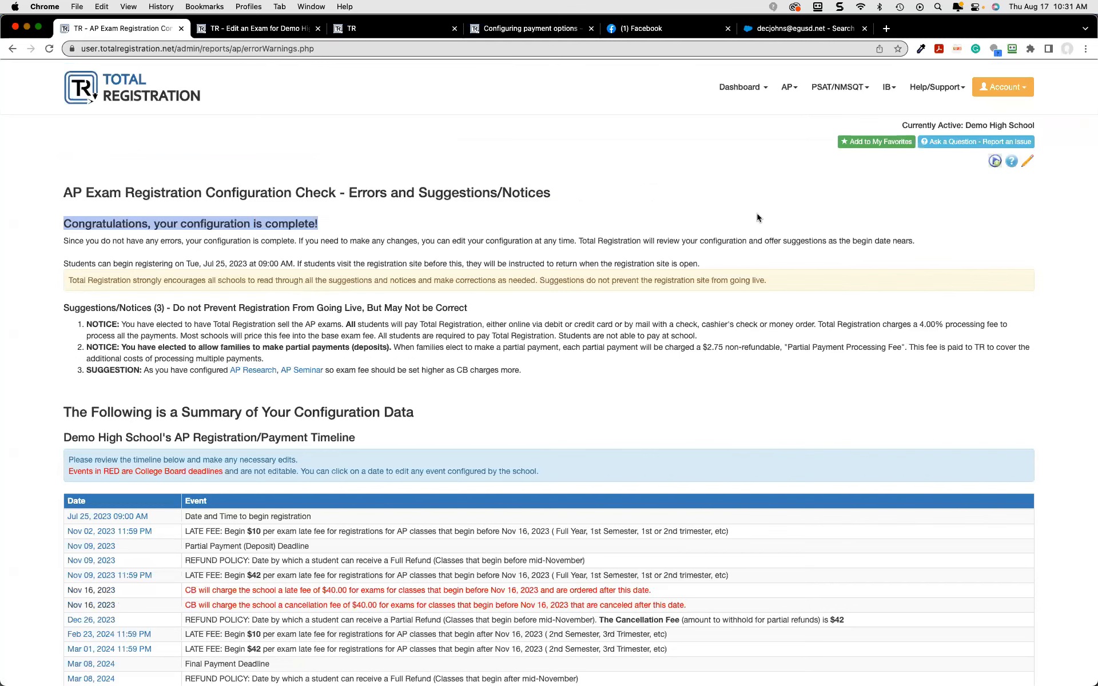
# Open Payment Info from the AP Registration Site Configuration overview, and review its payment processing, partial payment and deadline settings
pyautogui.click(788, 87)
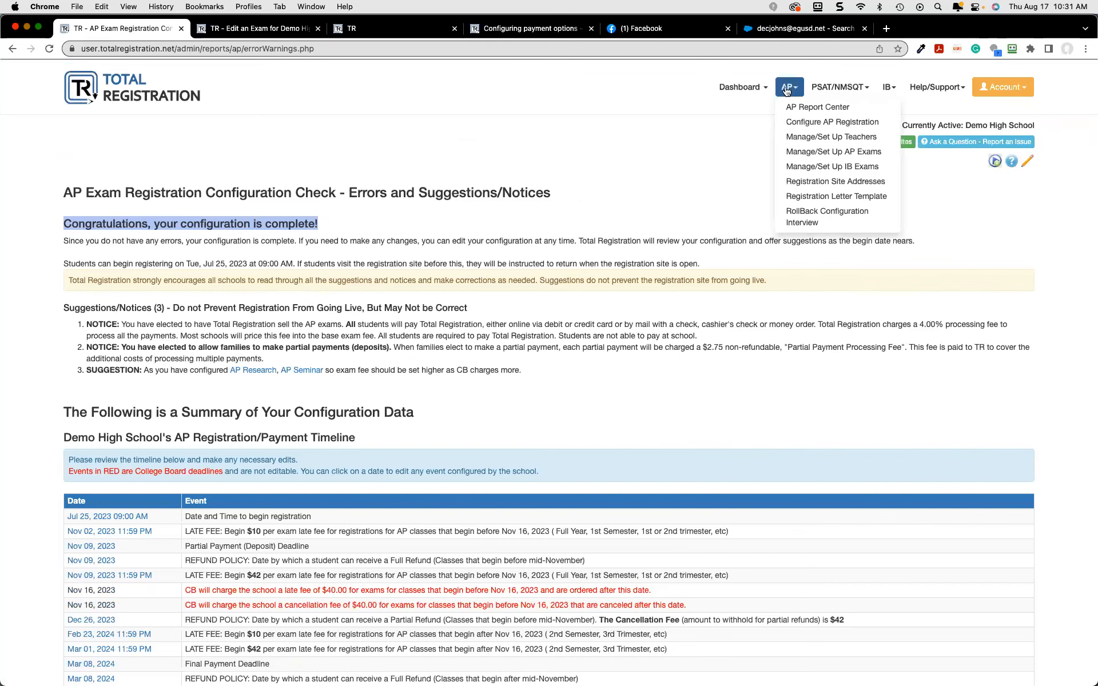
pyautogui.click(809, 123)
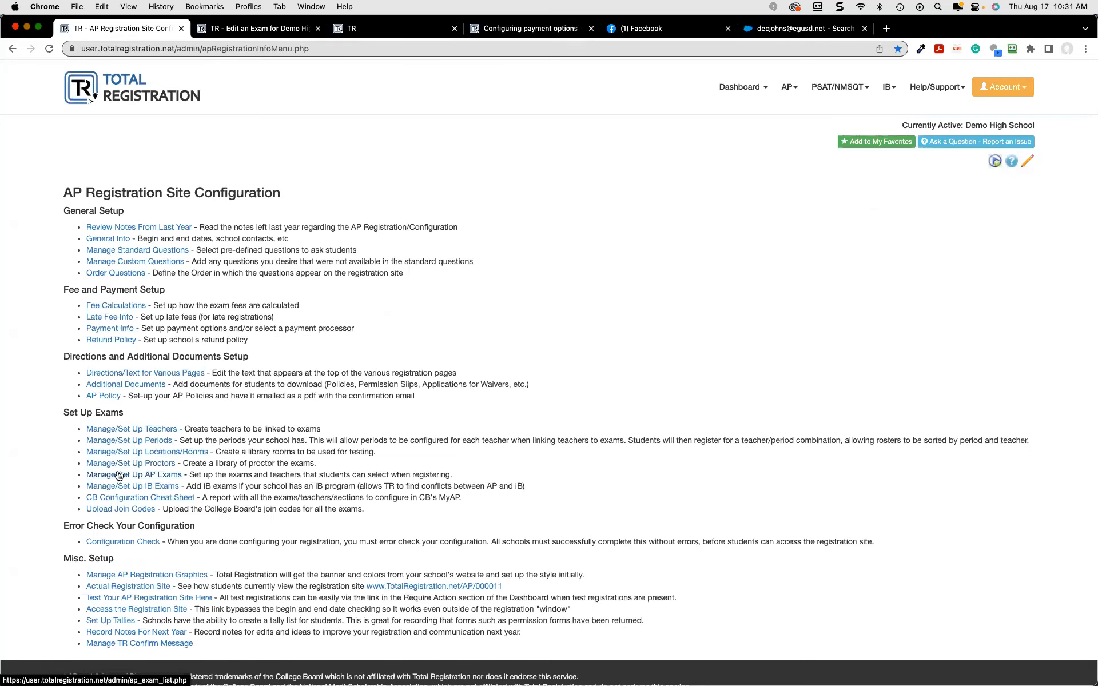
pyautogui.click(117, 330)
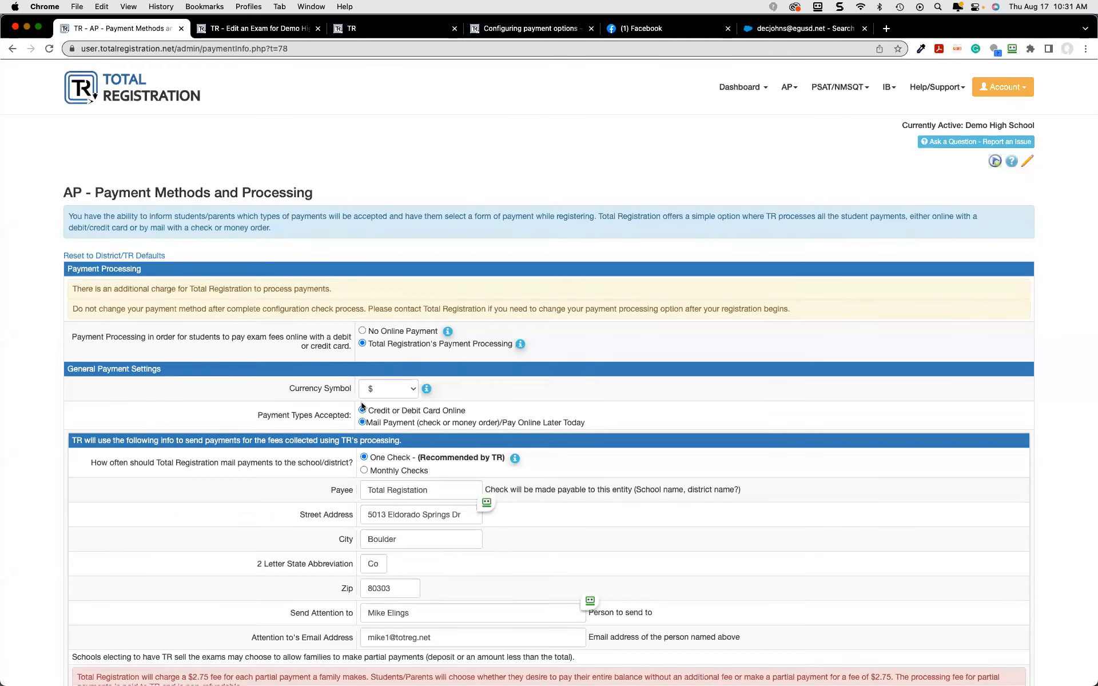
pyautogui.scroll(-3, 361, 405)
pyautogui.scroll(-5, 362, 405)
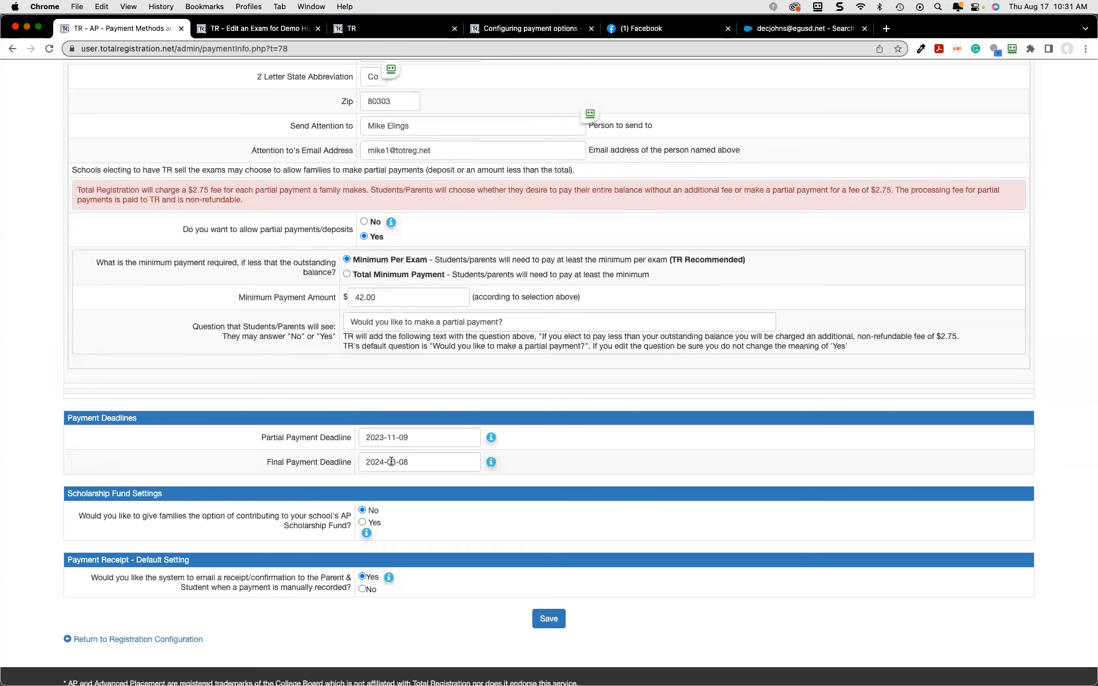
pyautogui.scroll(9, 390, 413)
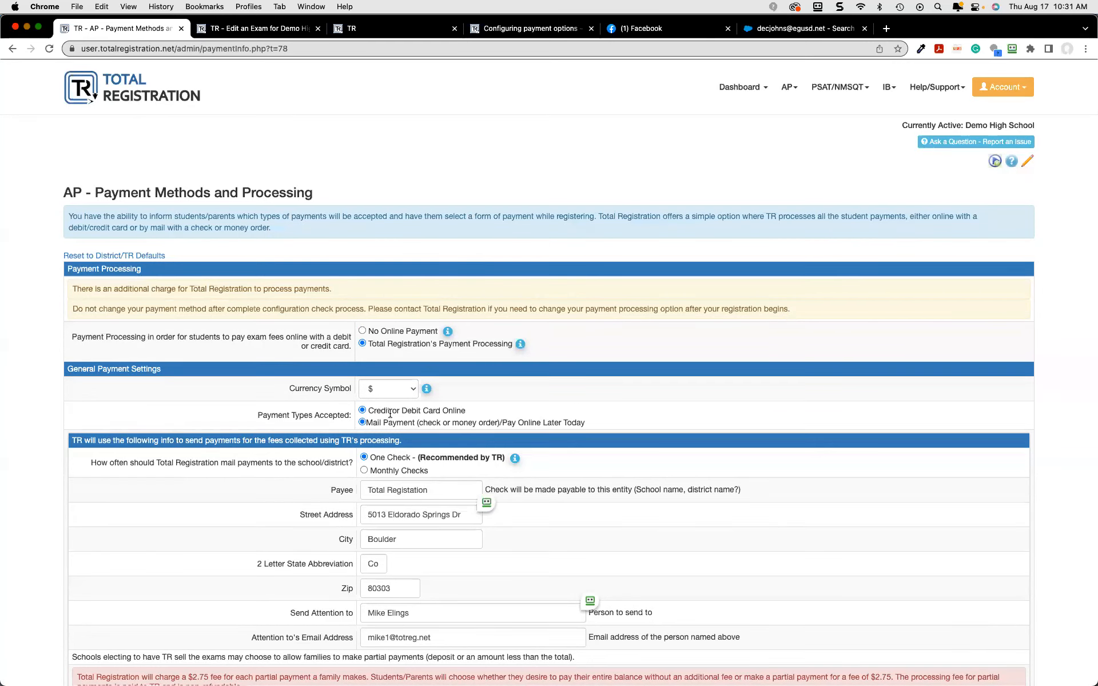
# Return to the AP Registration Site Configuration overview to look over its setup sections, and open the Configuration Check
pyautogui.click(788, 87)
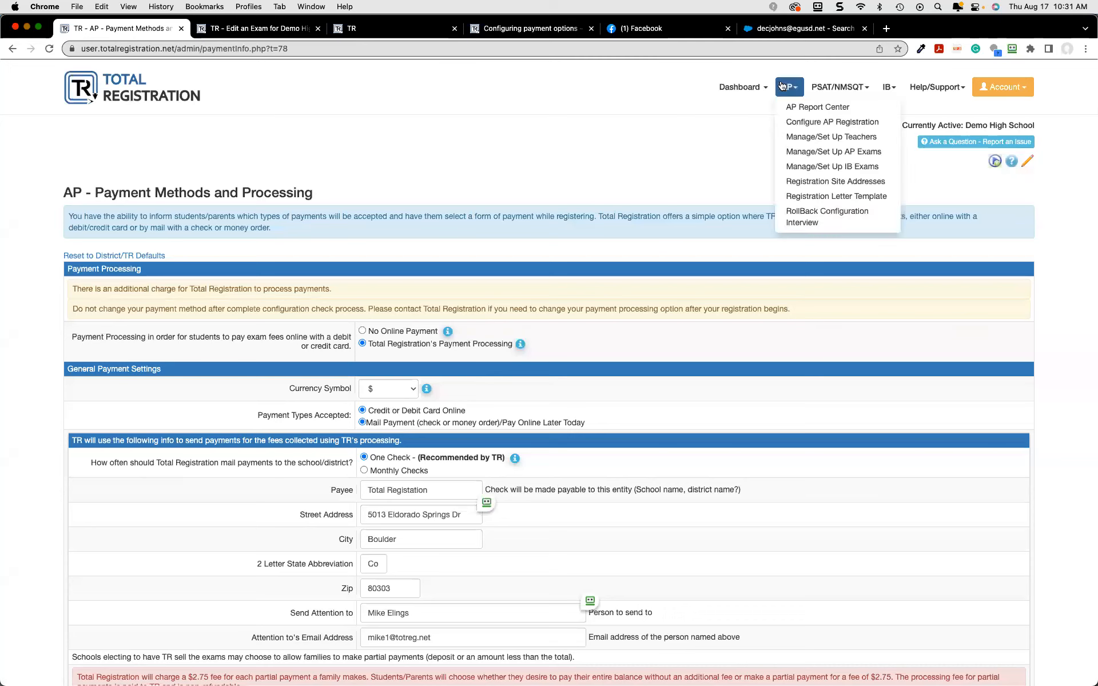
pyautogui.click(831, 122)
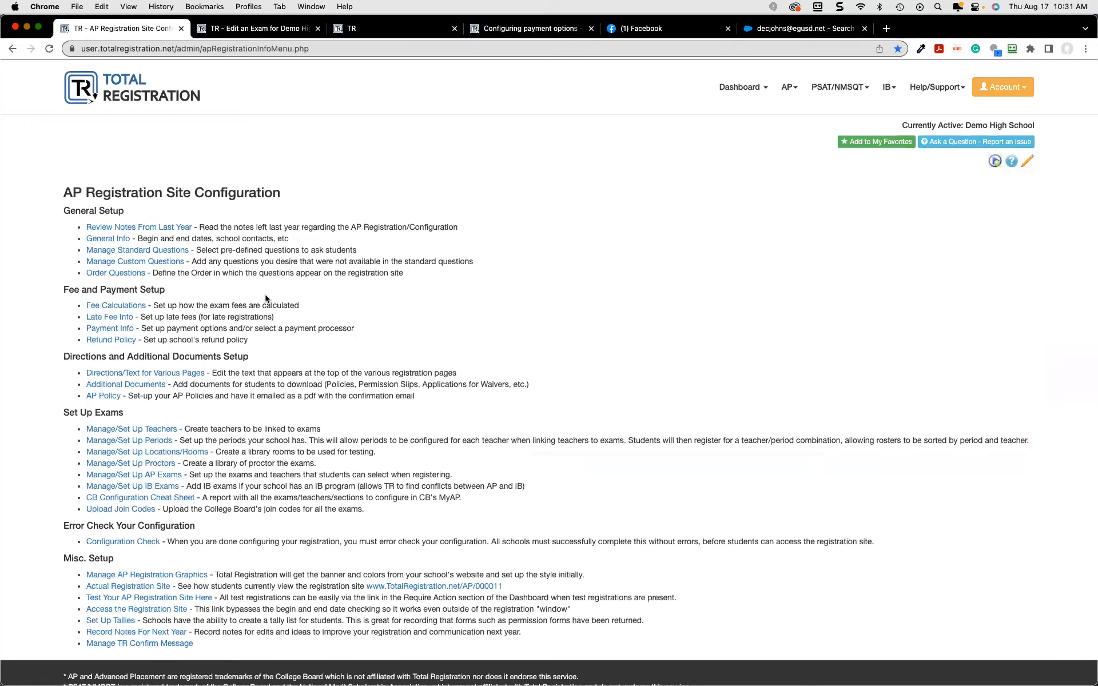
pyautogui.scroll(-1, 265, 298)
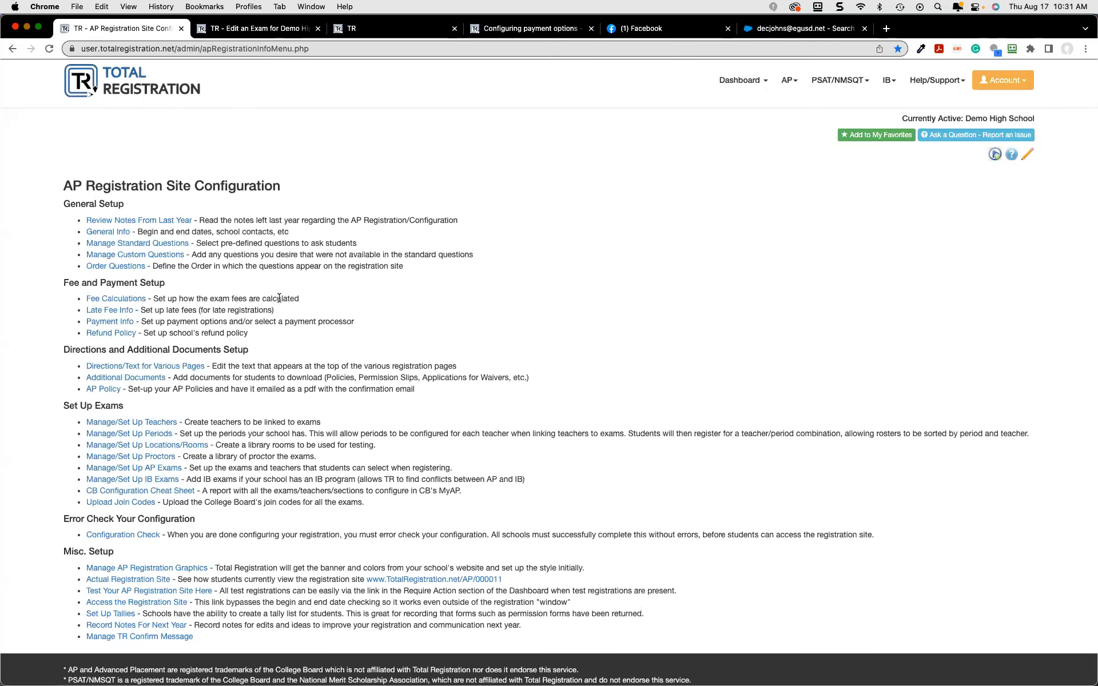
pyautogui.scroll(-1, 279, 298)
pyautogui.scroll(-2, 279, 298)
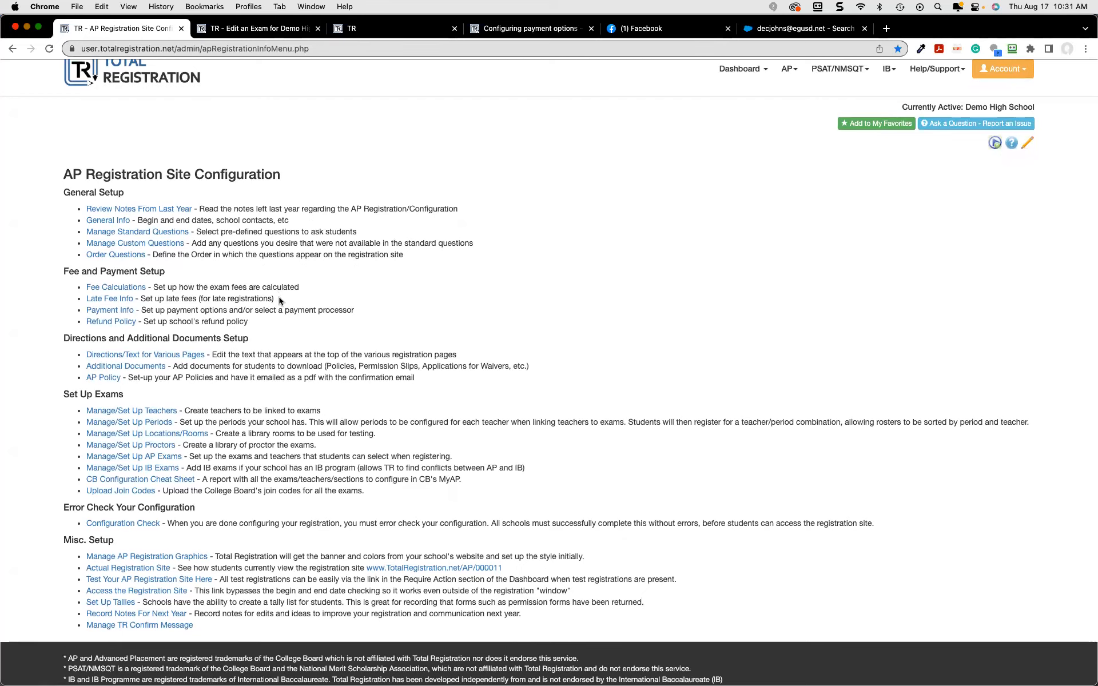
pyautogui.click(130, 523)
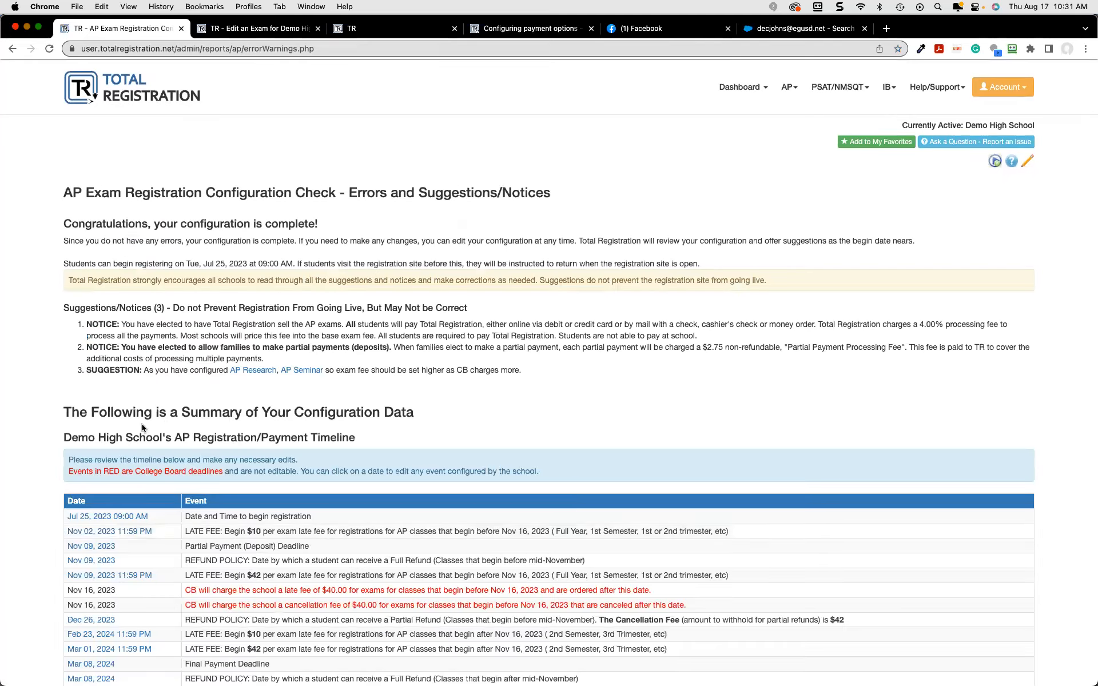
# Open the registration end date's settings from the timeline, and return to the configuration check
pyautogui.scroll(-5, 143, 428)
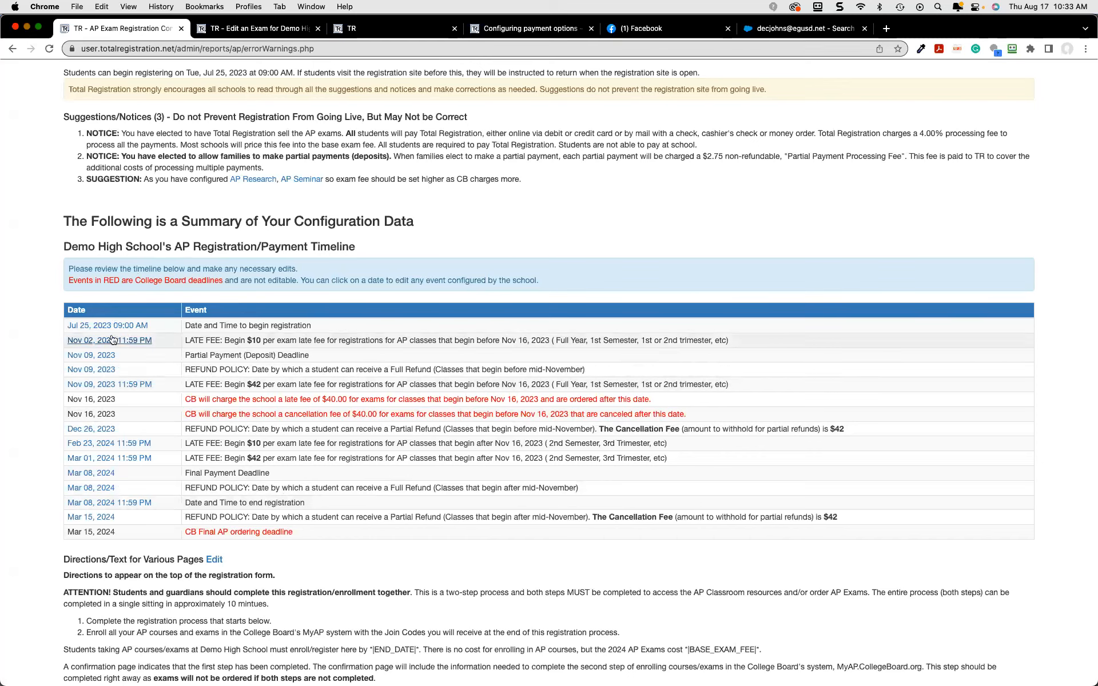
pyautogui.click(109, 503)
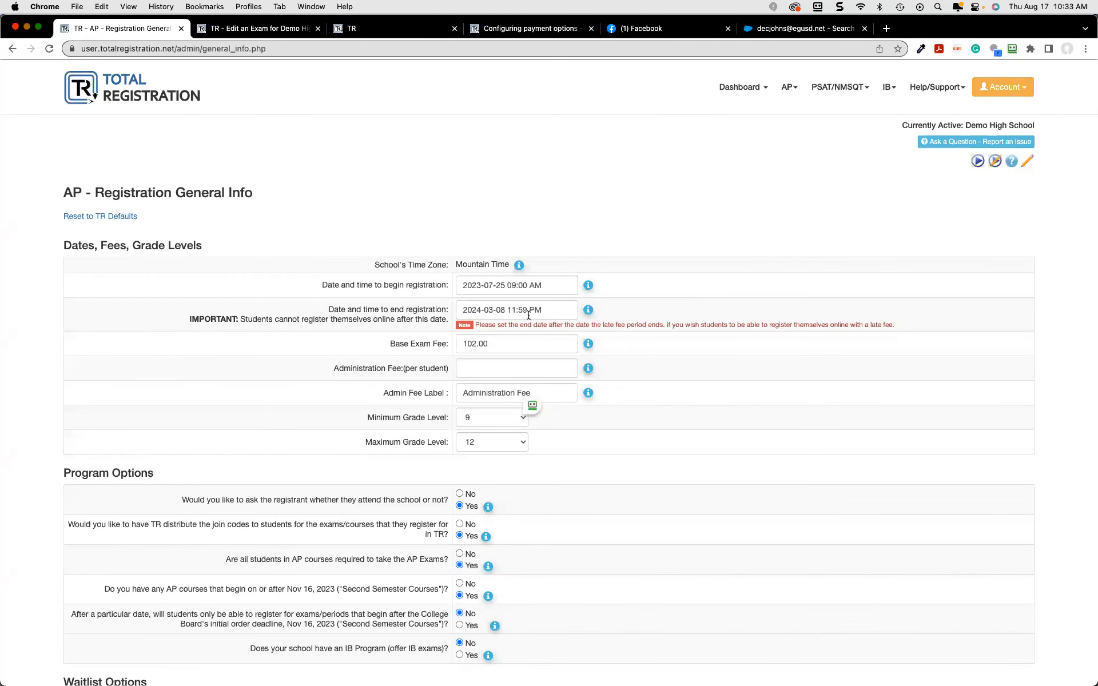
pyautogui.press('super+bracketleft')
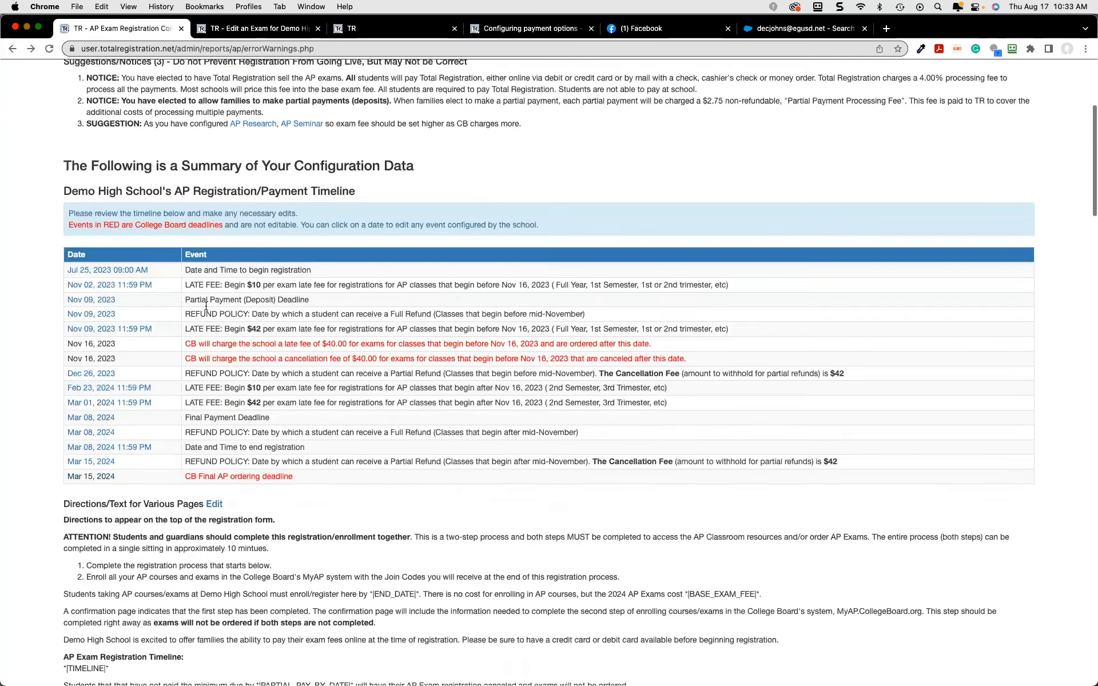
# Review the rest of the configuration summary, from the directions text through exams and teachers to fee, payment and site testing details
pyautogui.scroll(-5, 206, 306)
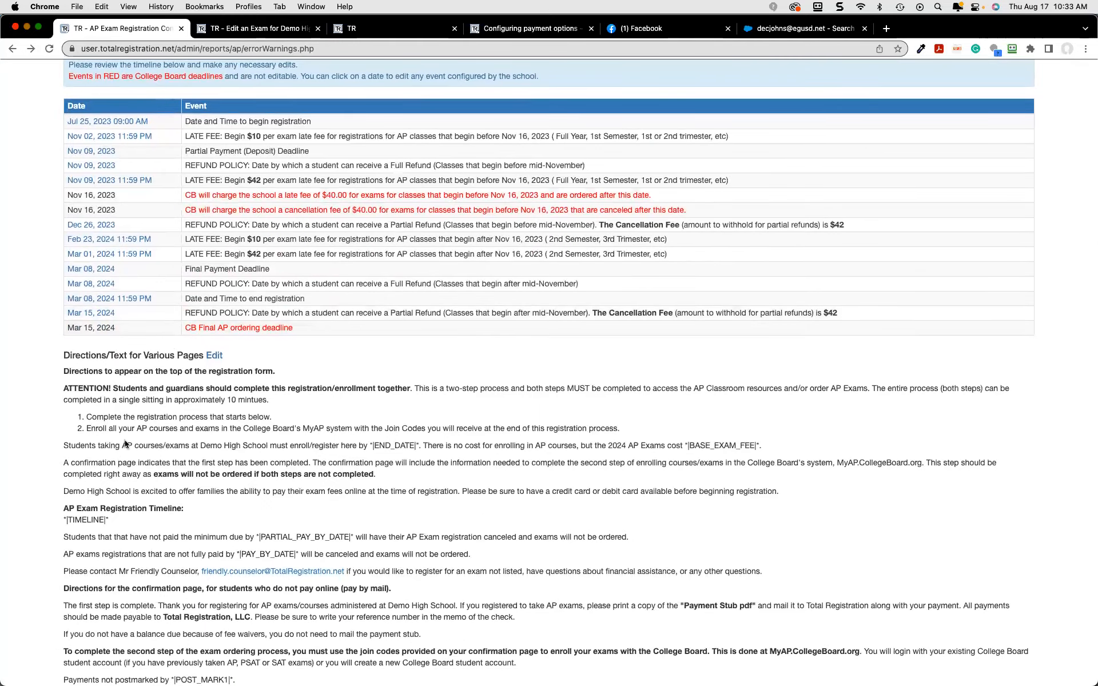
pyautogui.scroll(-7, 151, 460)
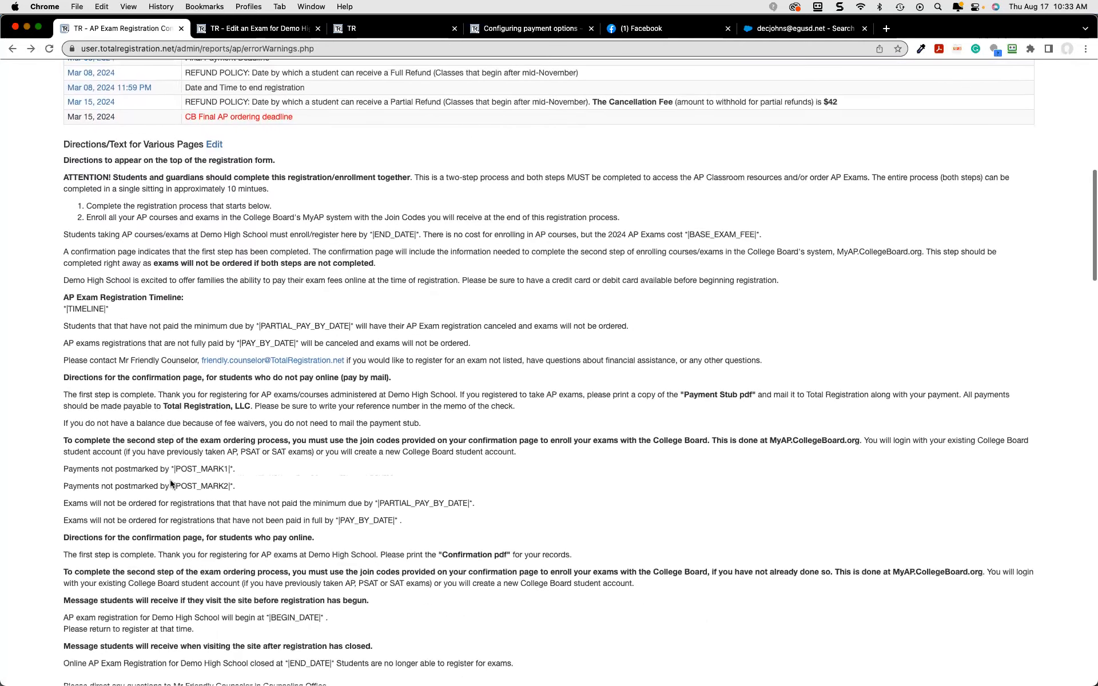
pyautogui.scroll(-20, 172, 483)
pyautogui.scroll(-20, 473, 271)
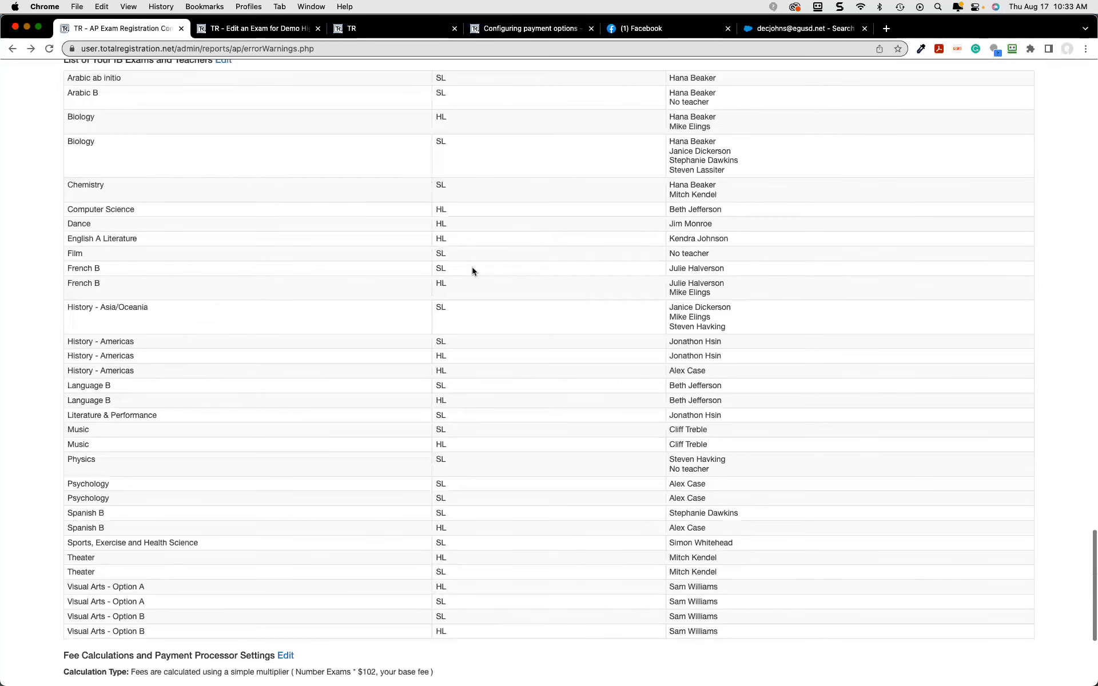
pyautogui.scroll(-8, 473, 271)
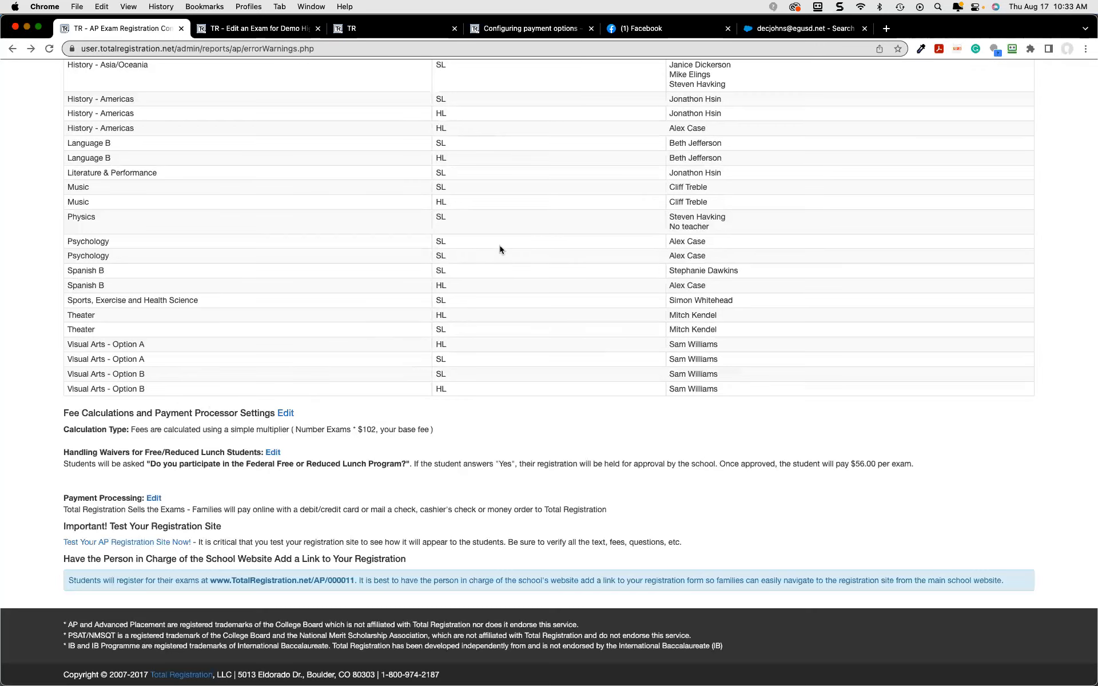
# Examine the join codes in the AP exams and teachers list, highlighting the one for the Computer Science Principles Period 1 - Semester 2 class
pyautogui.scroll(20, 499, 249)
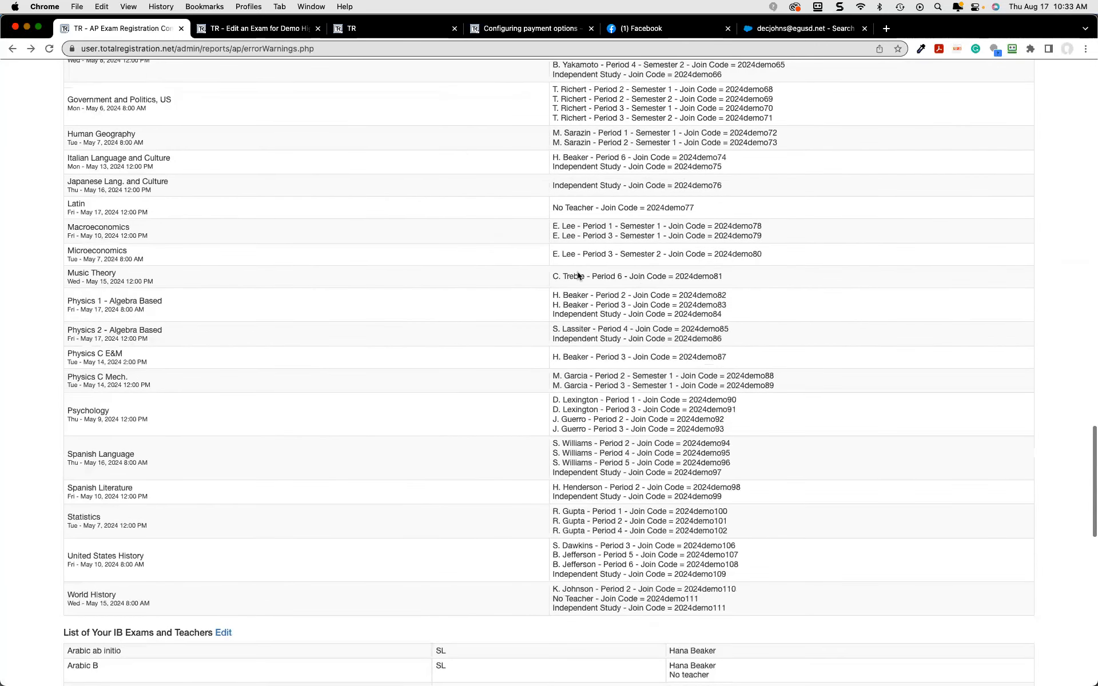
pyautogui.scroll(9, 700, 190)
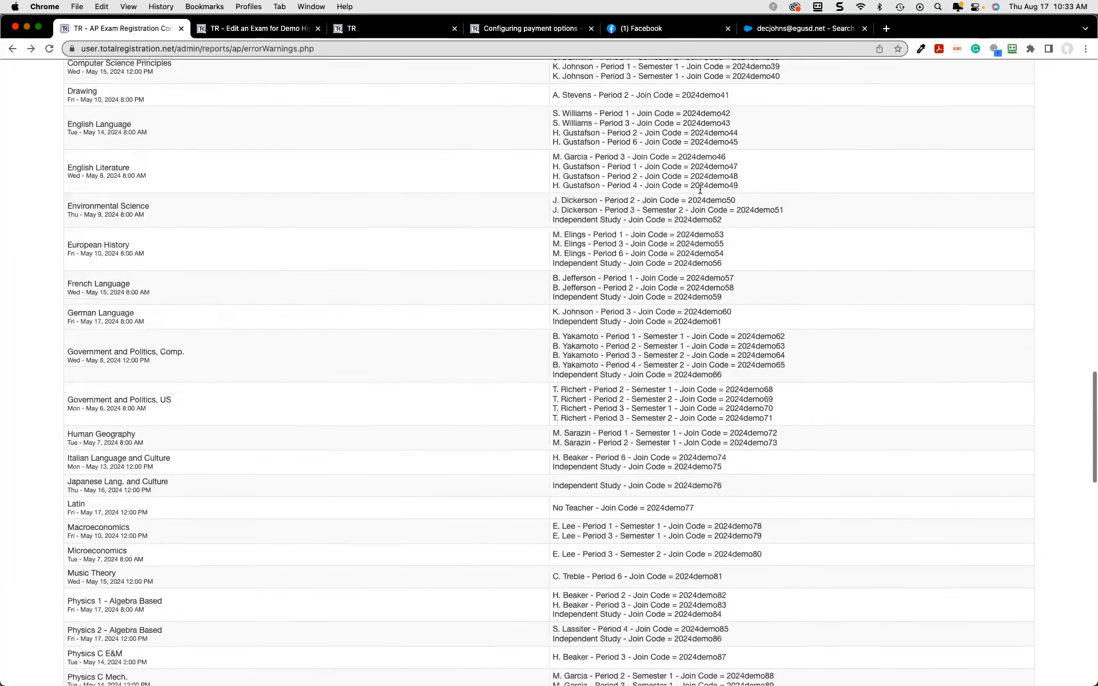
pyautogui.scroll(4, 700, 189)
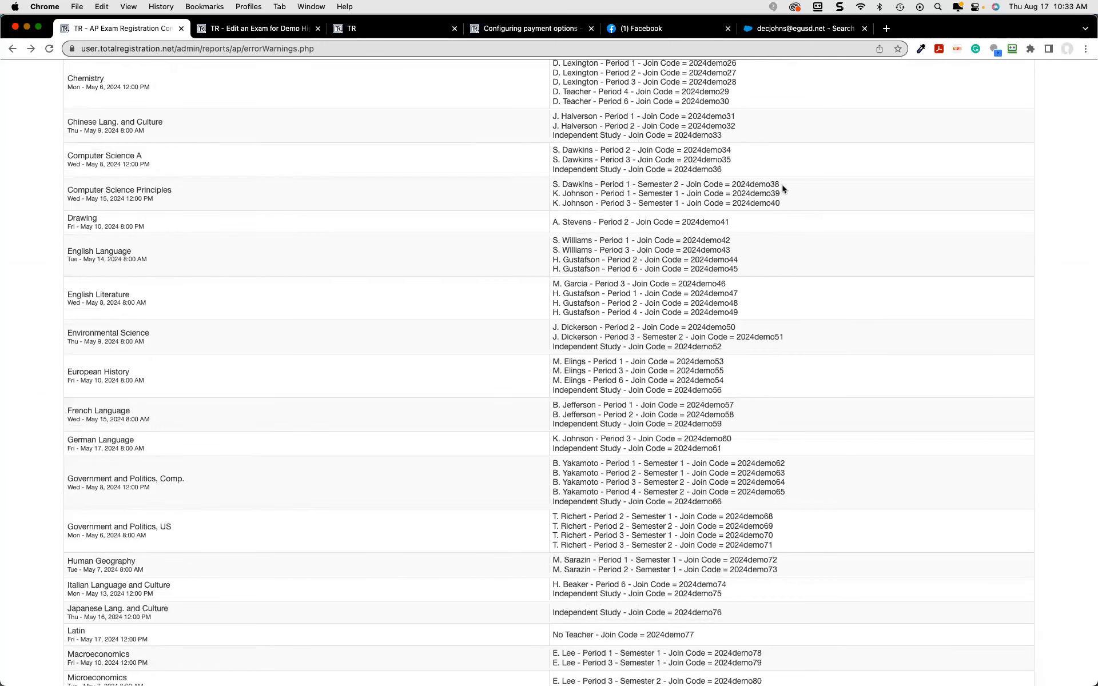
pyautogui.moveTo(781, 184); pyautogui.dragTo(687, 183)
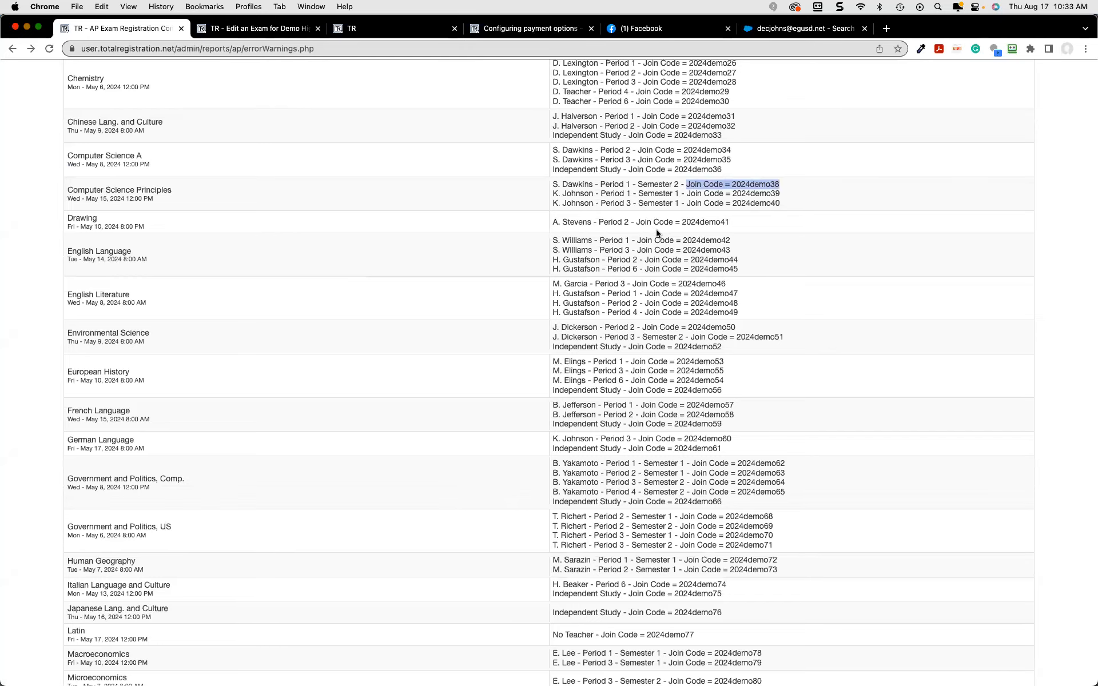
pyautogui.scroll(15, 656, 232)
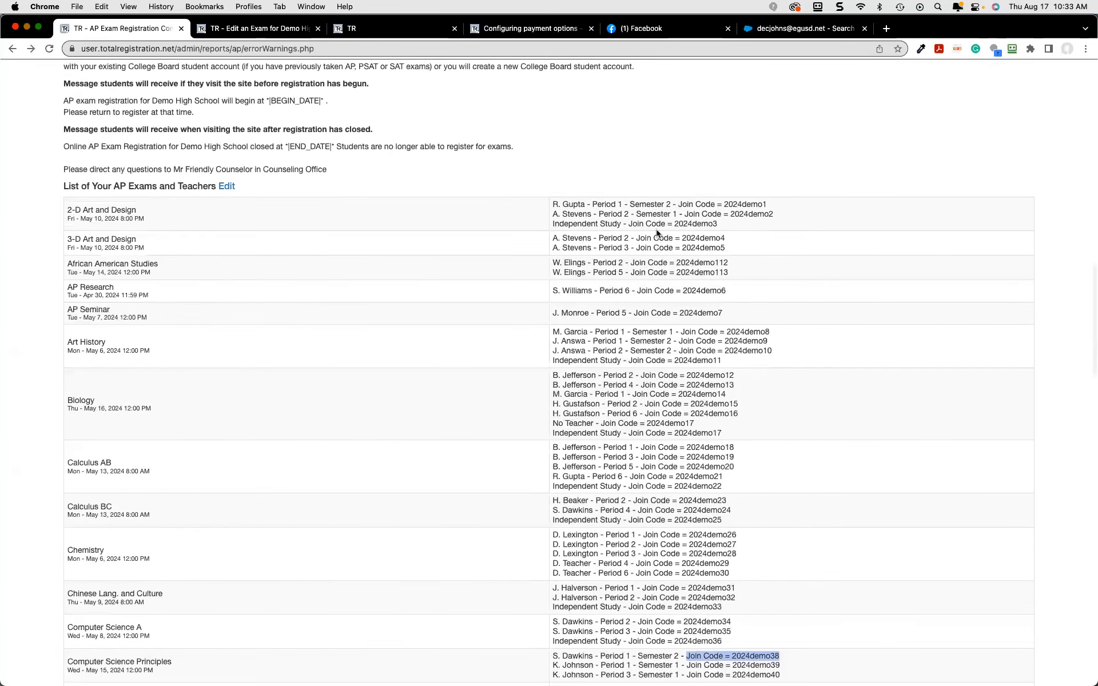
# Recheck the fee, payment processing and site testing details at the end of the configuration check, and return to the AP exams and teachers list
pyautogui.scroll(-20, 656, 232)
pyautogui.scroll(-13, 657, 234)
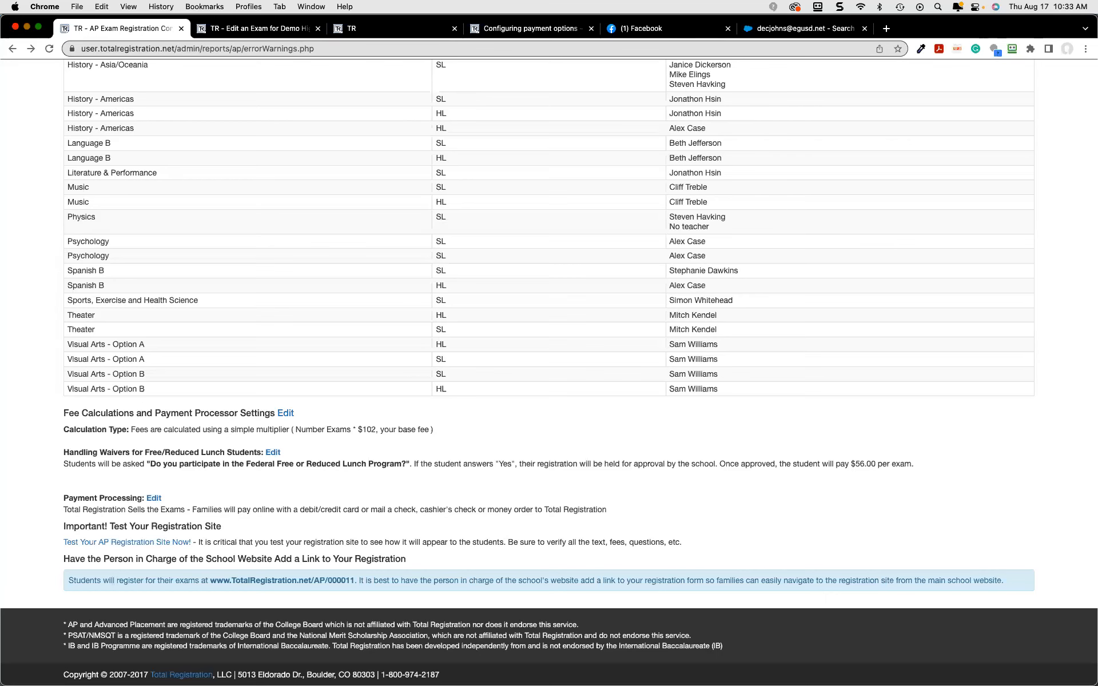
pyautogui.scroll(15, 700, 305)
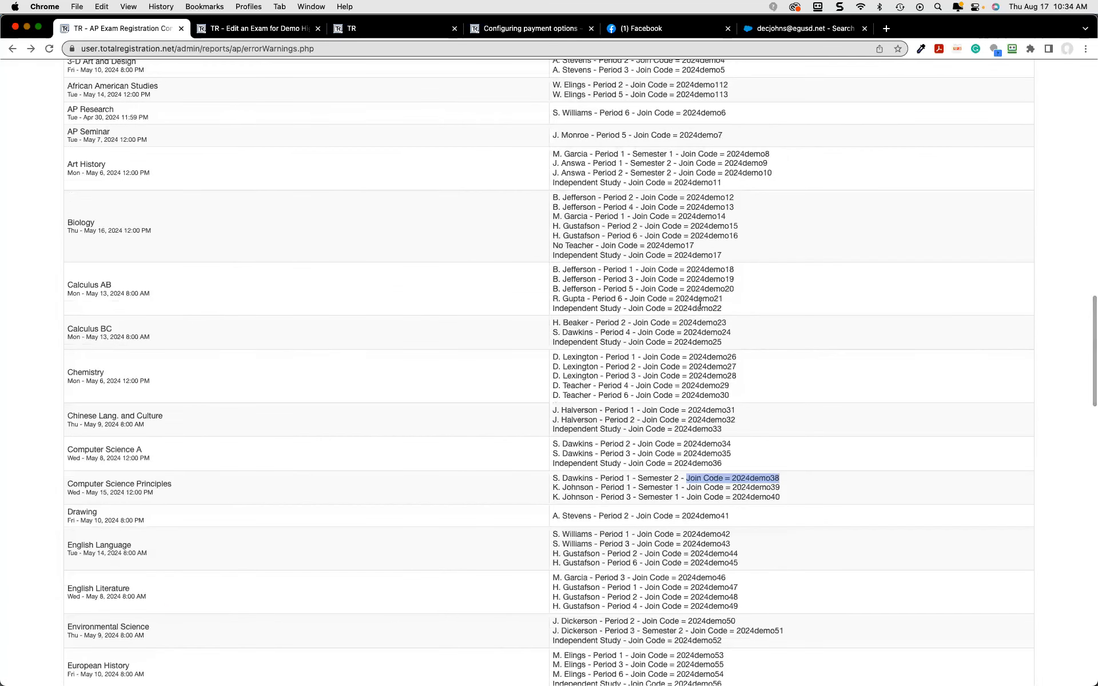